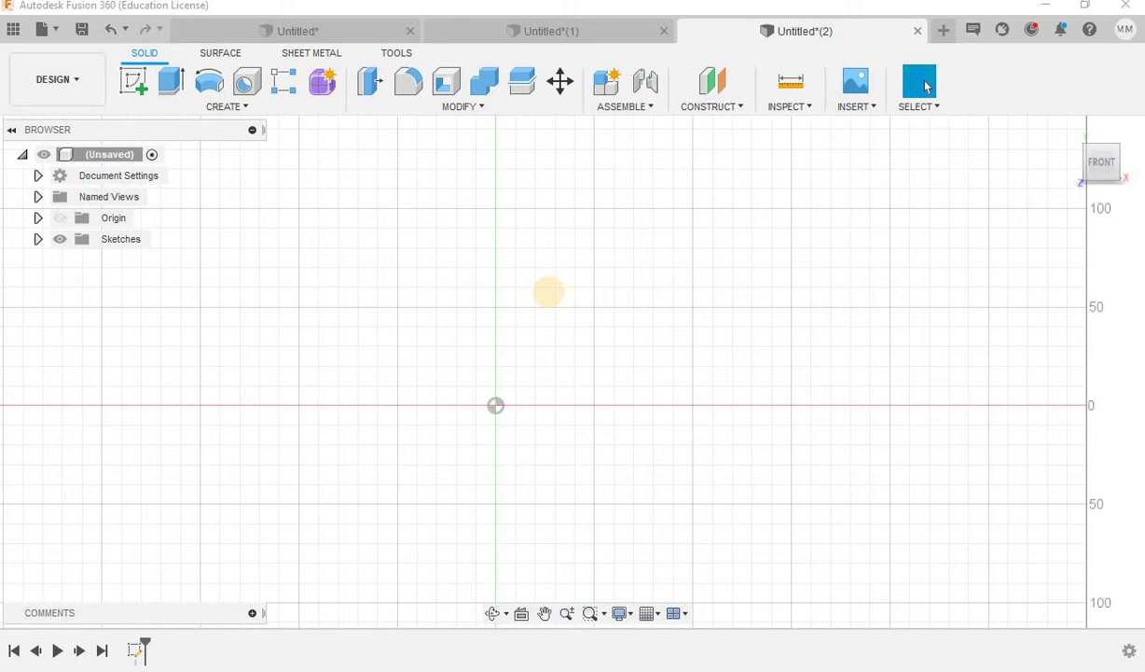
Switch to the isometric home view and start a new sketch in the untitled design
scroll(549, 292, "down", 3)
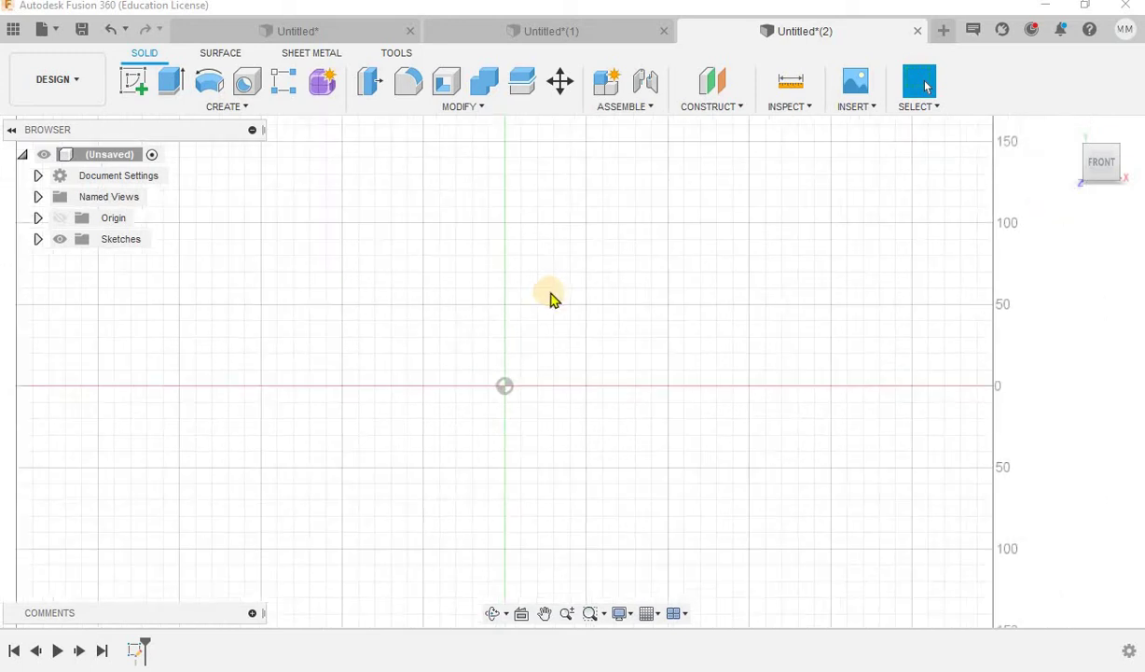
left_click(1069, 129)
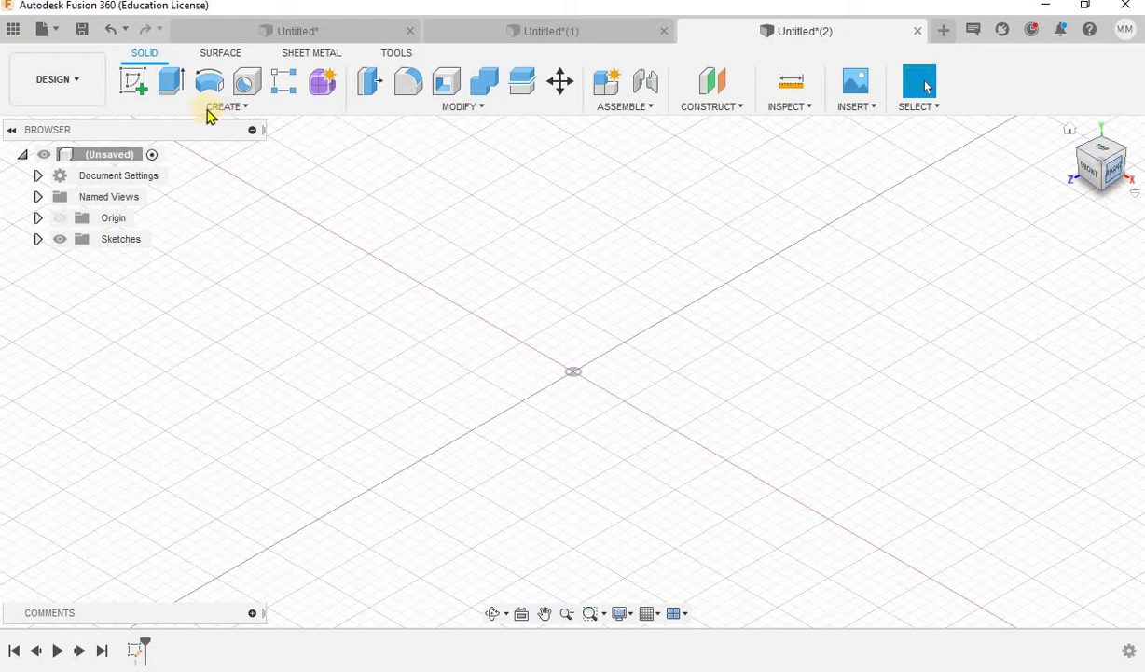
left_click(142, 89)
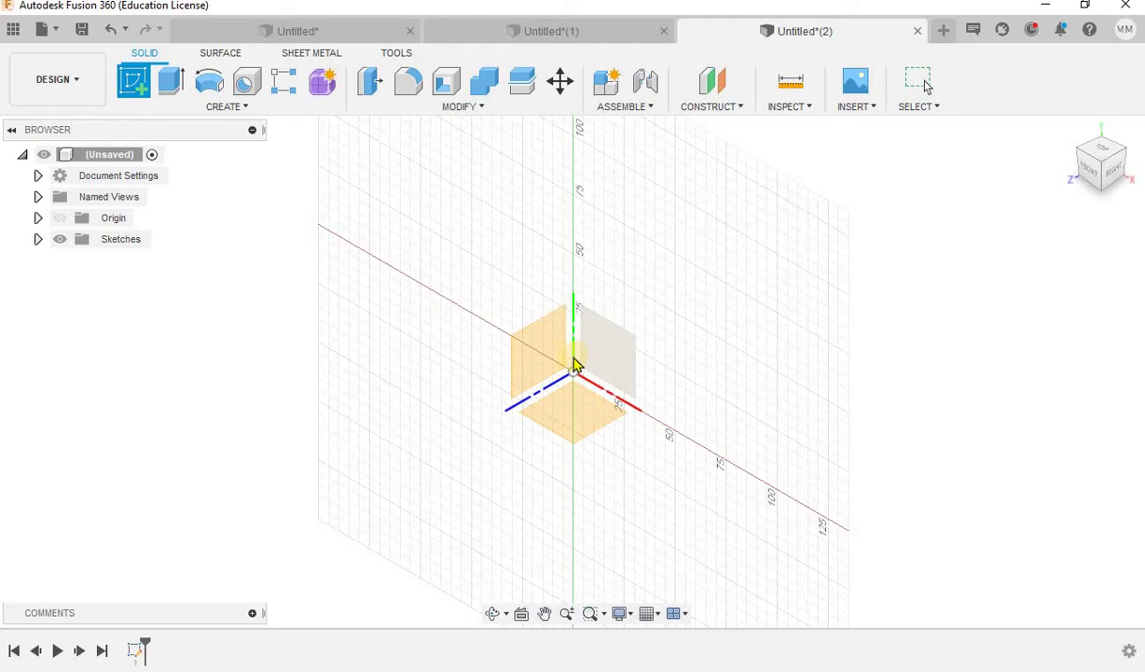
On the YZ side plane, draw a vertical construction centreline upward from the origin
left_click(555, 362)
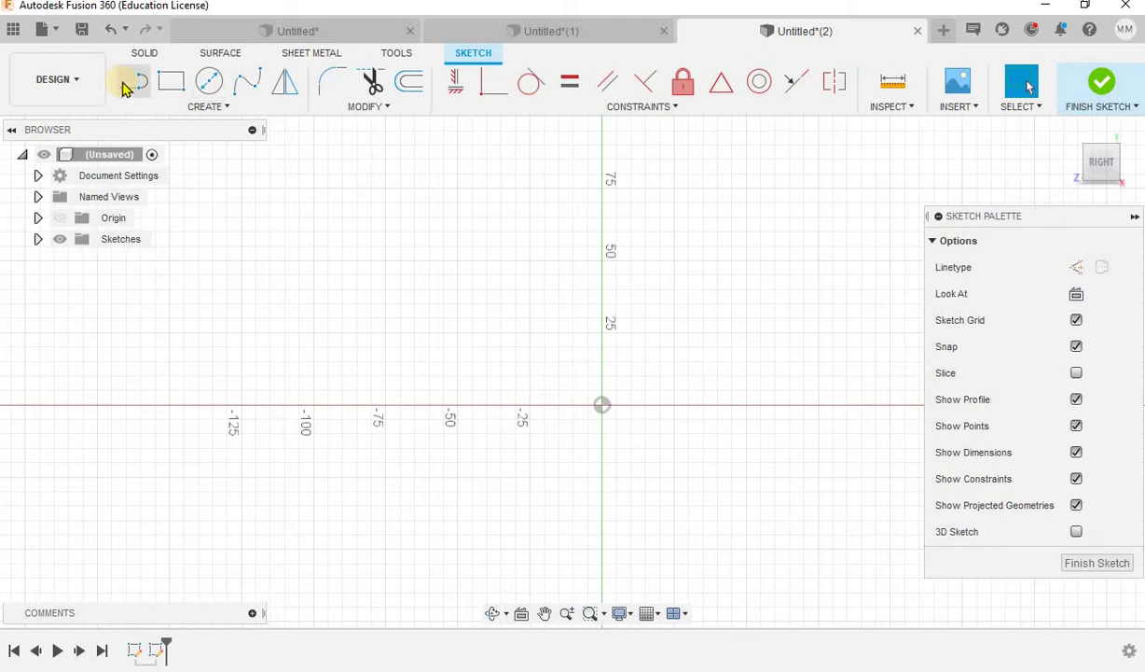
left_click(125, 84)
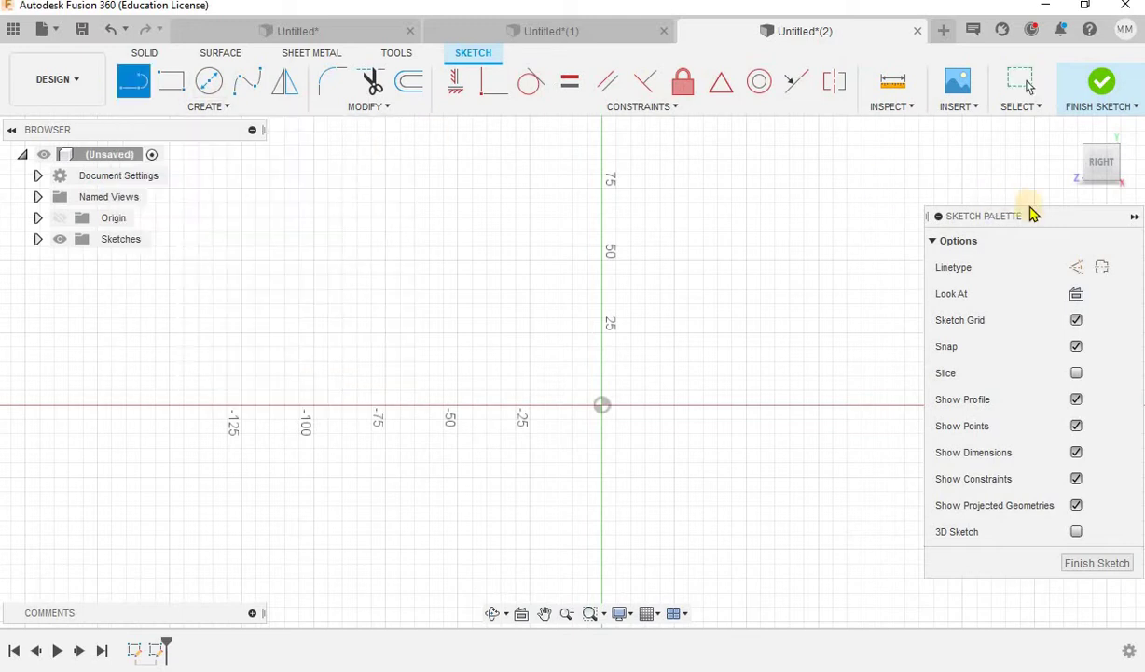
left_click(1077, 268)
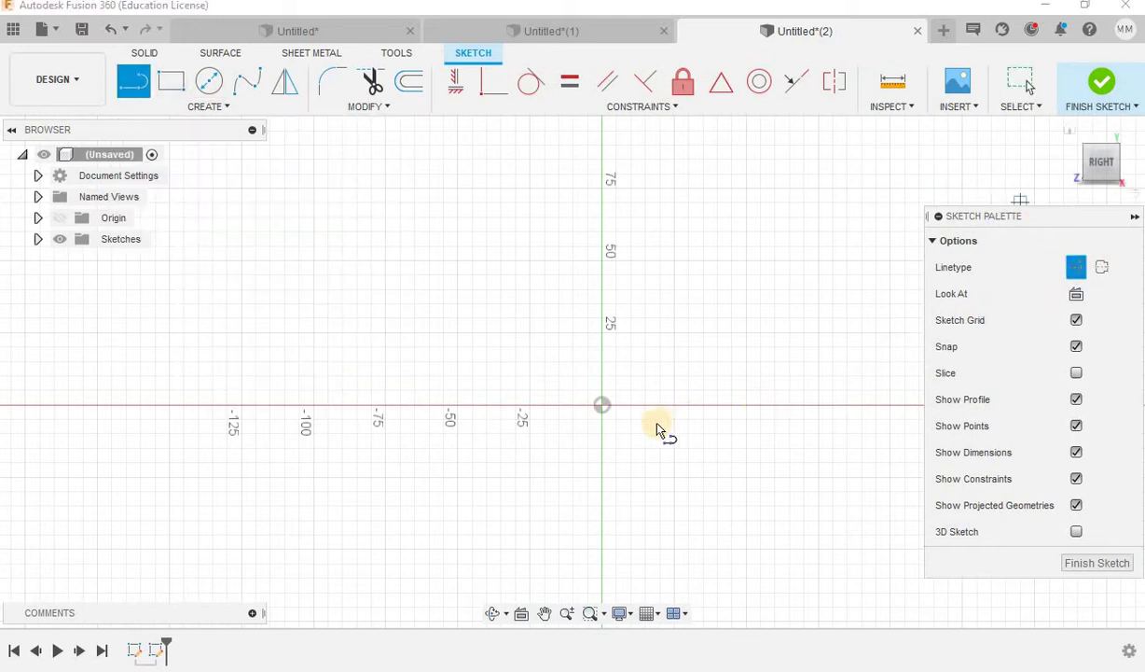
left_click(601, 410)
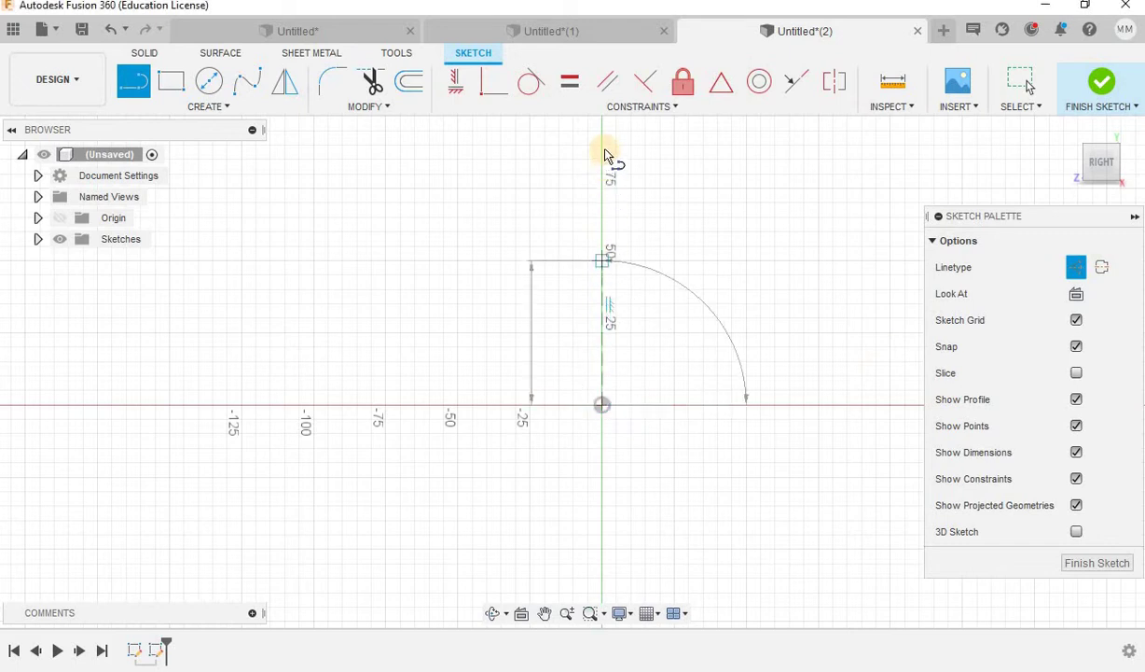
scroll(578, 167, "down", 1)
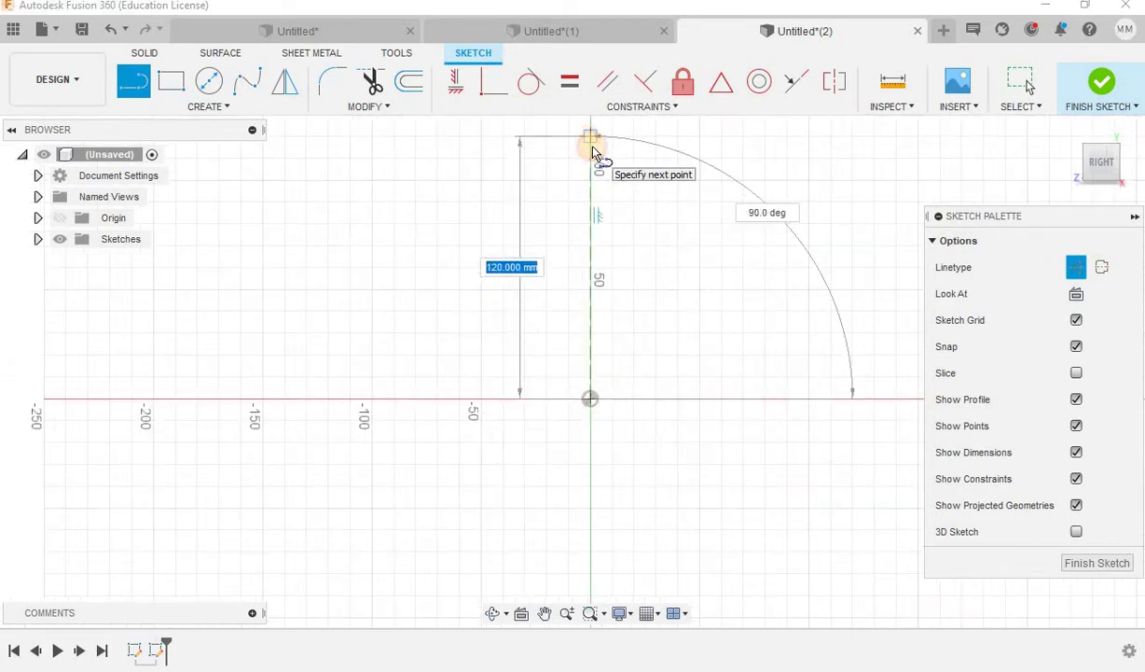
left_click(590, 140)
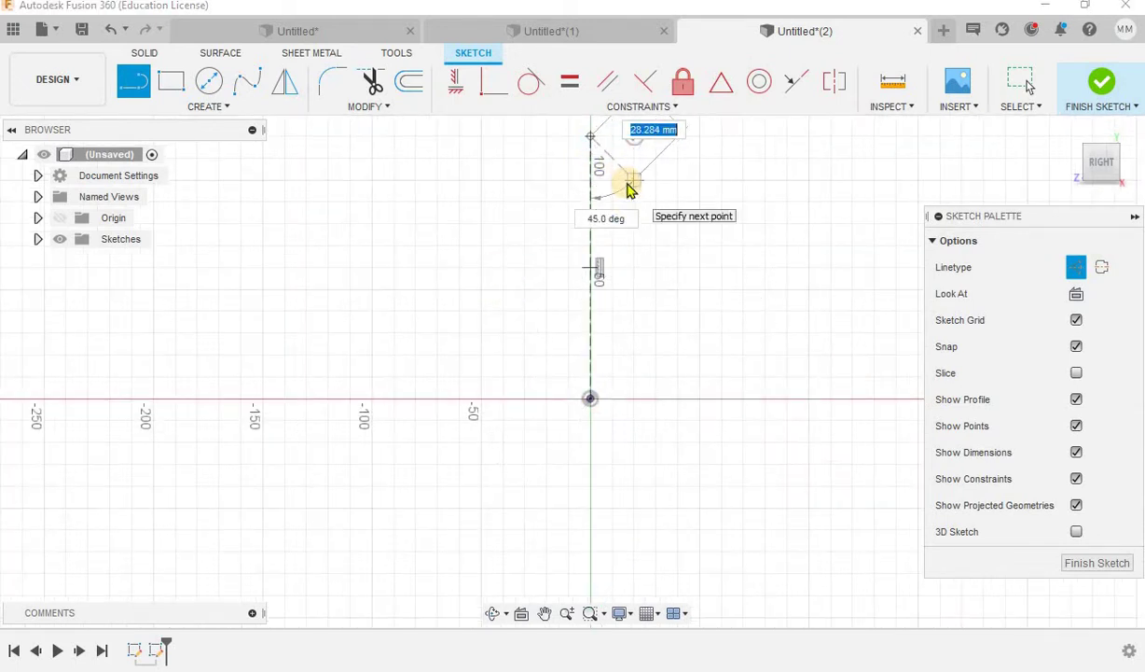
key("Escape")
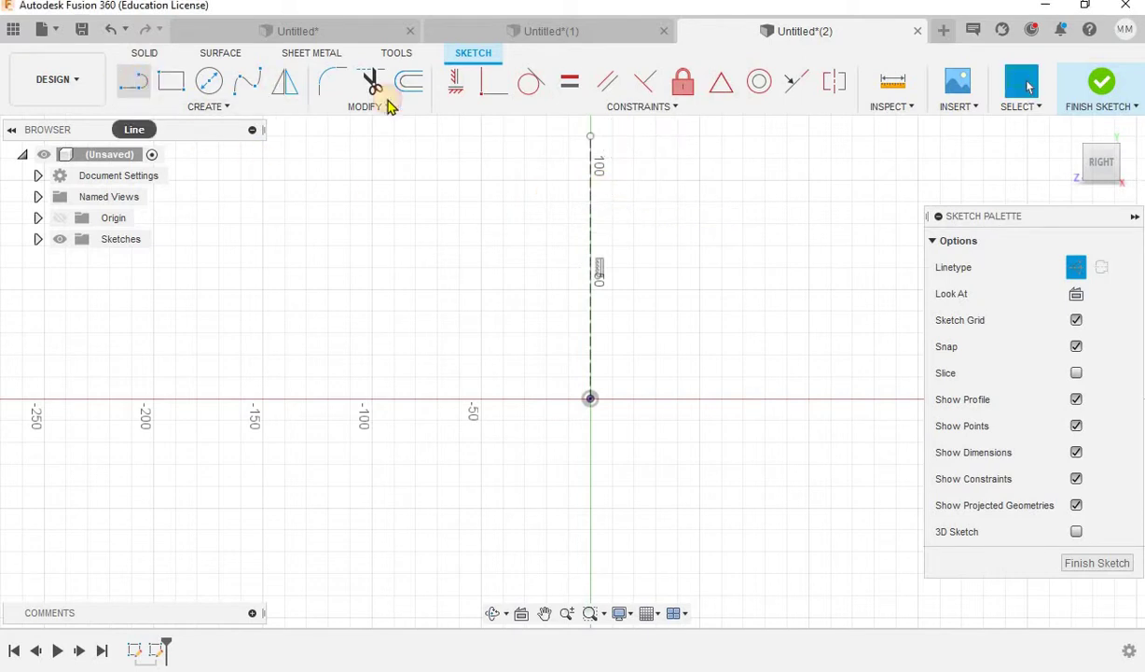
key("l")
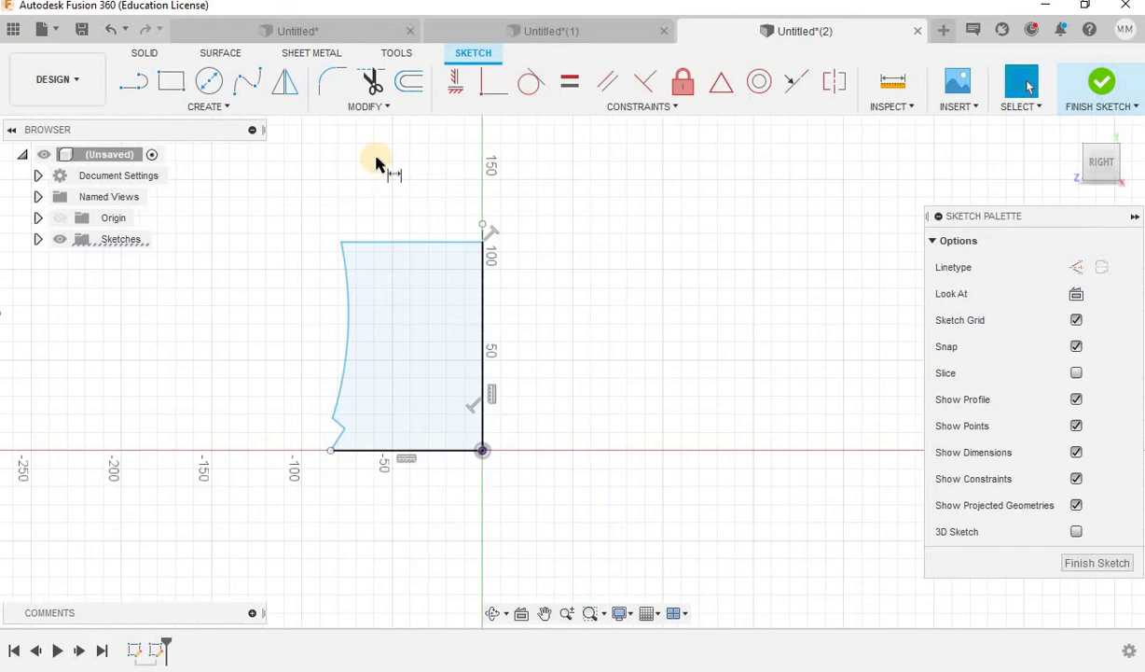
Dimension the profile's top edge as 85 mm wide
left_click(419, 243)
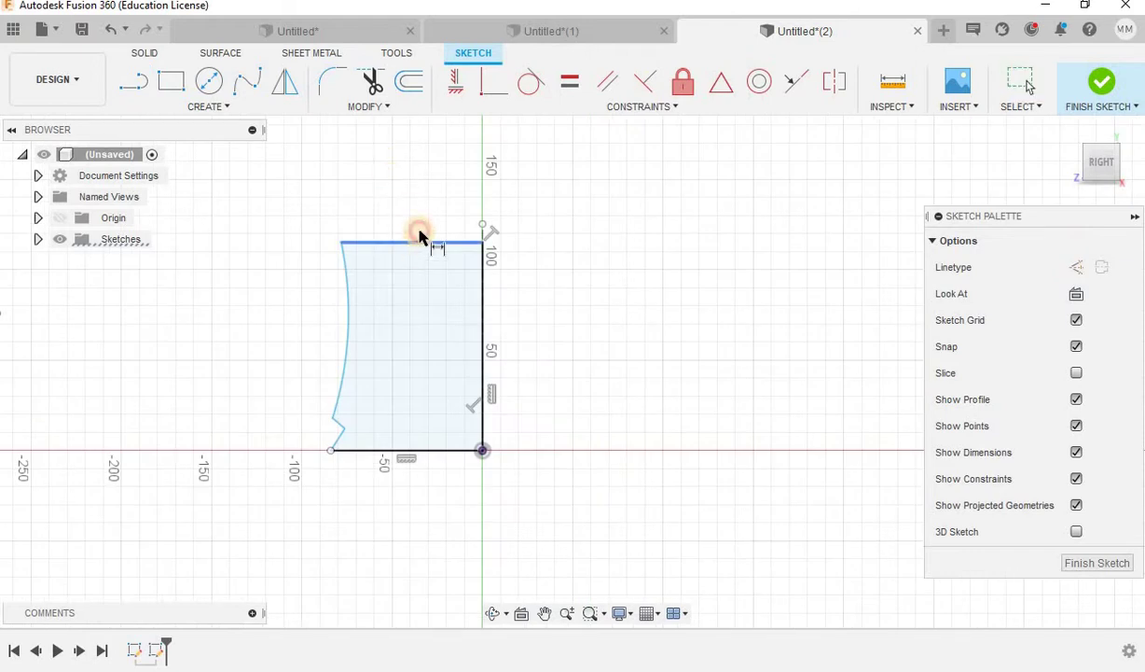
left_click(421, 226)
type("85")
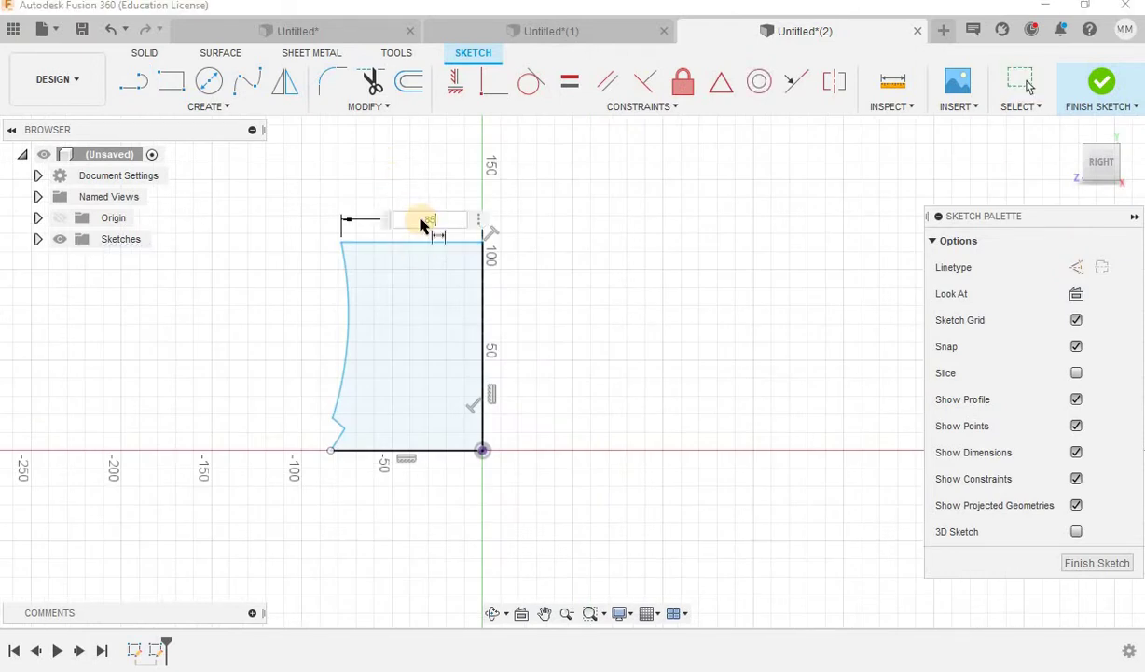
key("Return")
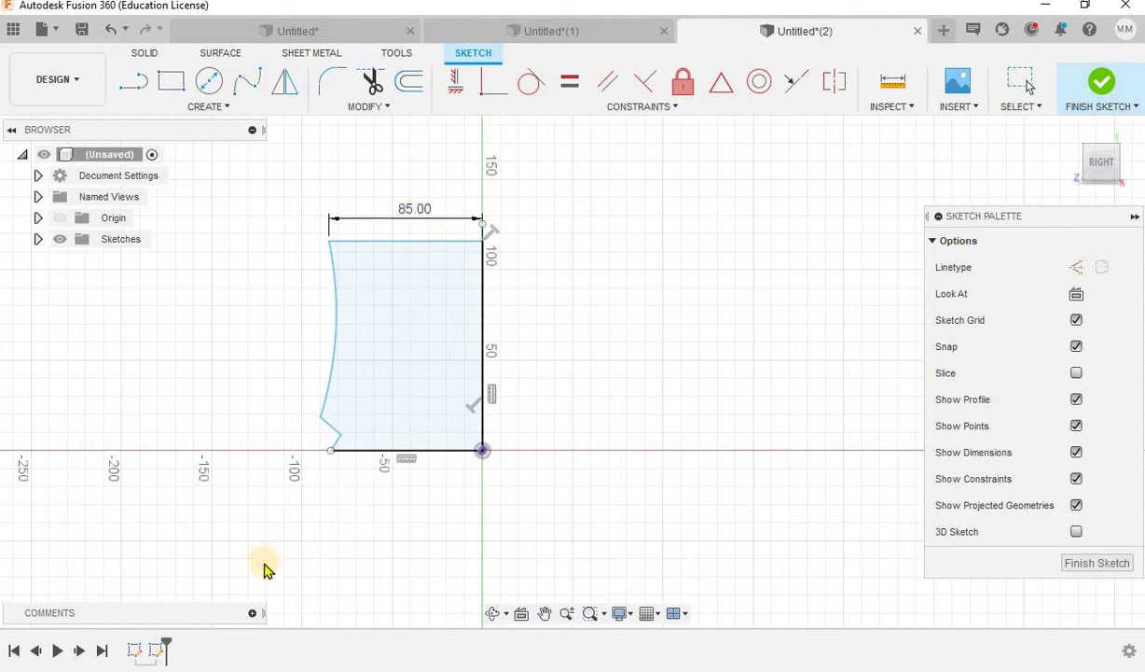
Dimension the lower diagonal's endpoint 75 mm horizontally from the origin corner
scroll(352, 468, "up", 1)
scroll(359, 387, "up", 1)
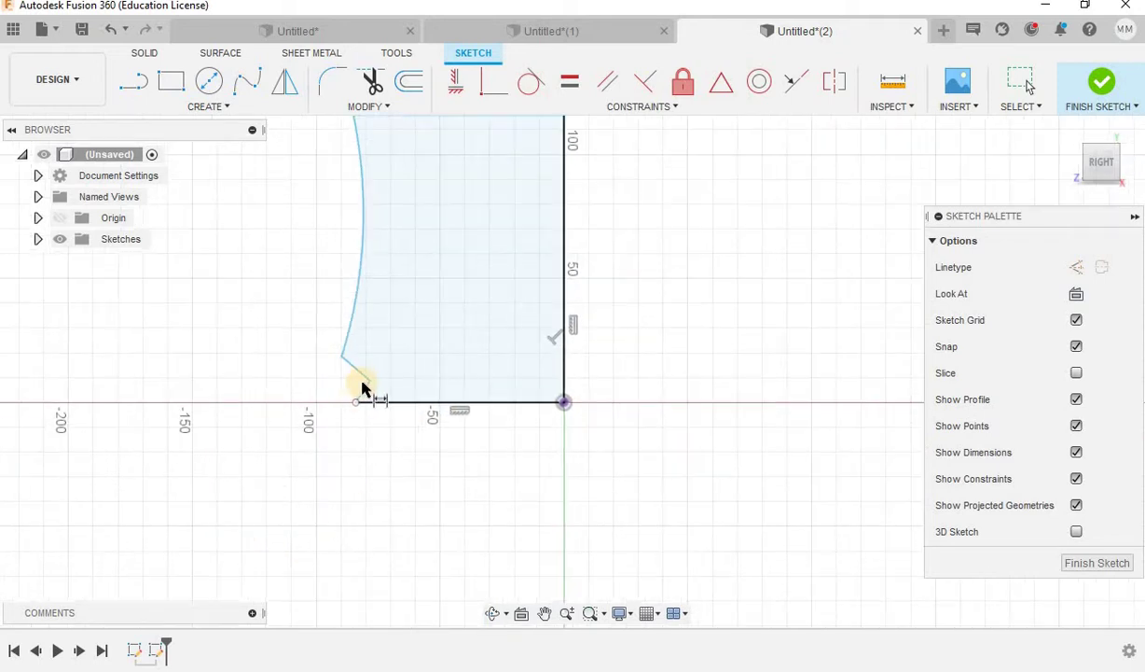
left_click(370, 383)
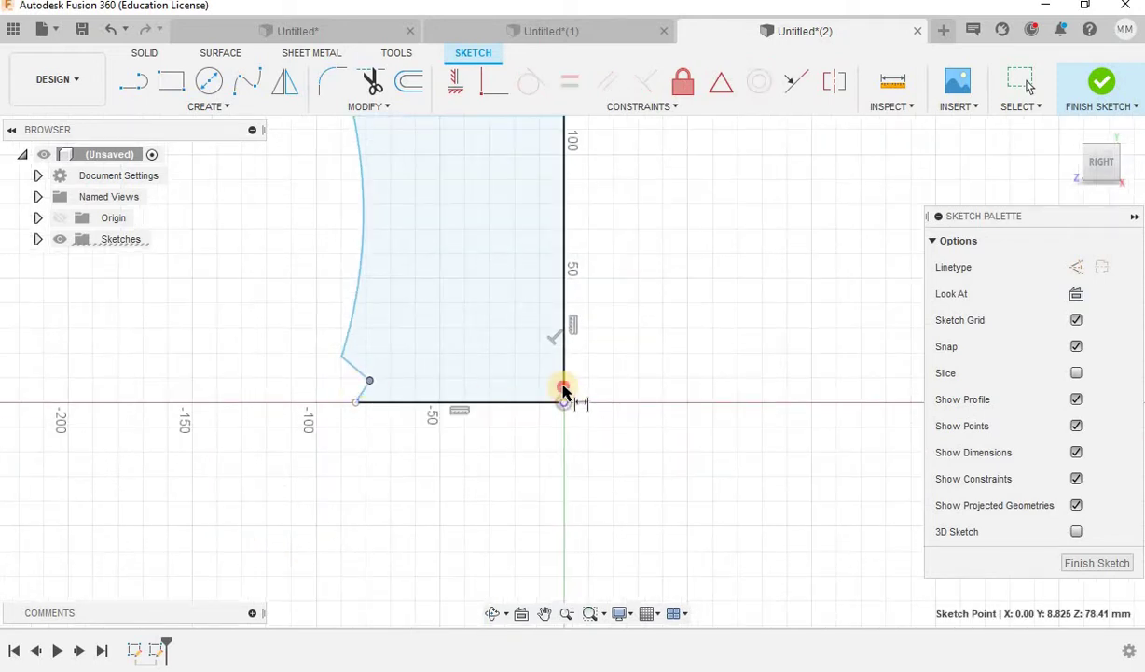
left_click(564, 399)
left_click(570, 474)
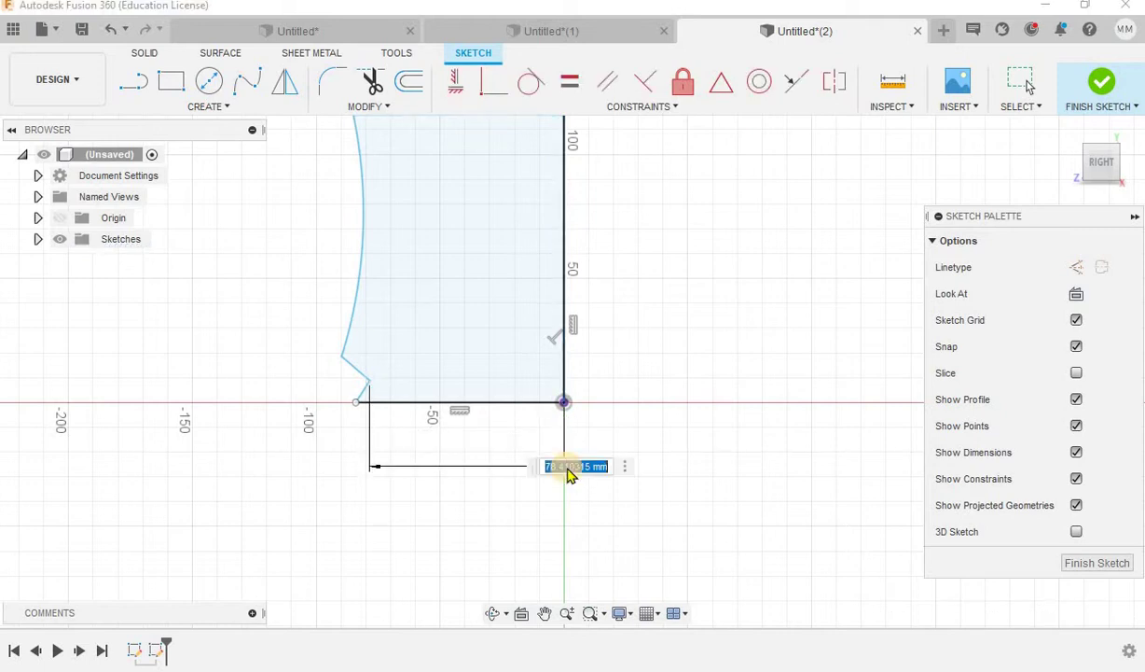
type("75")
key("Return")
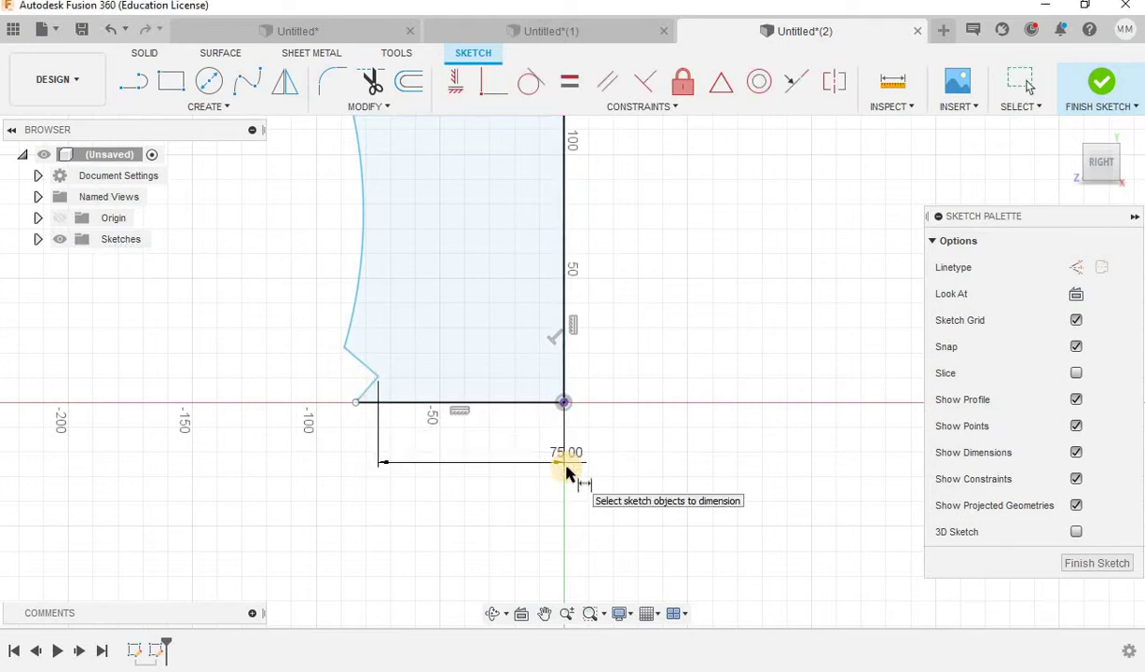
Change the 75 bottom distance to 75/2, giving 37.50
left_click(346, 352)
left_click(565, 401)
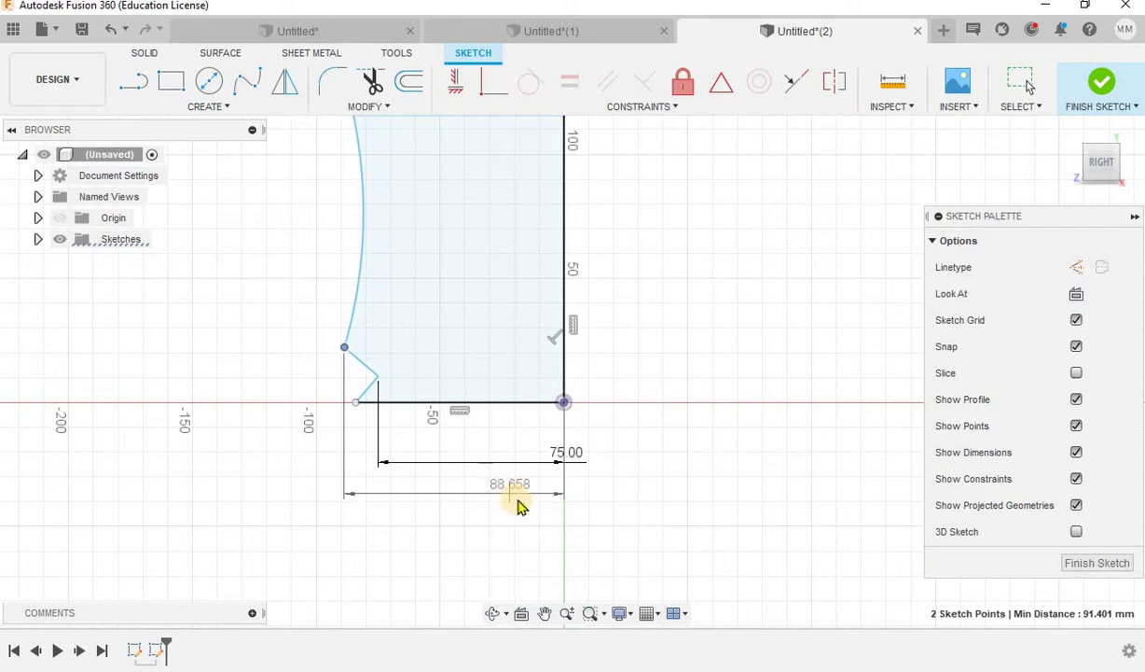
key("Escape")
double_click(574, 457)
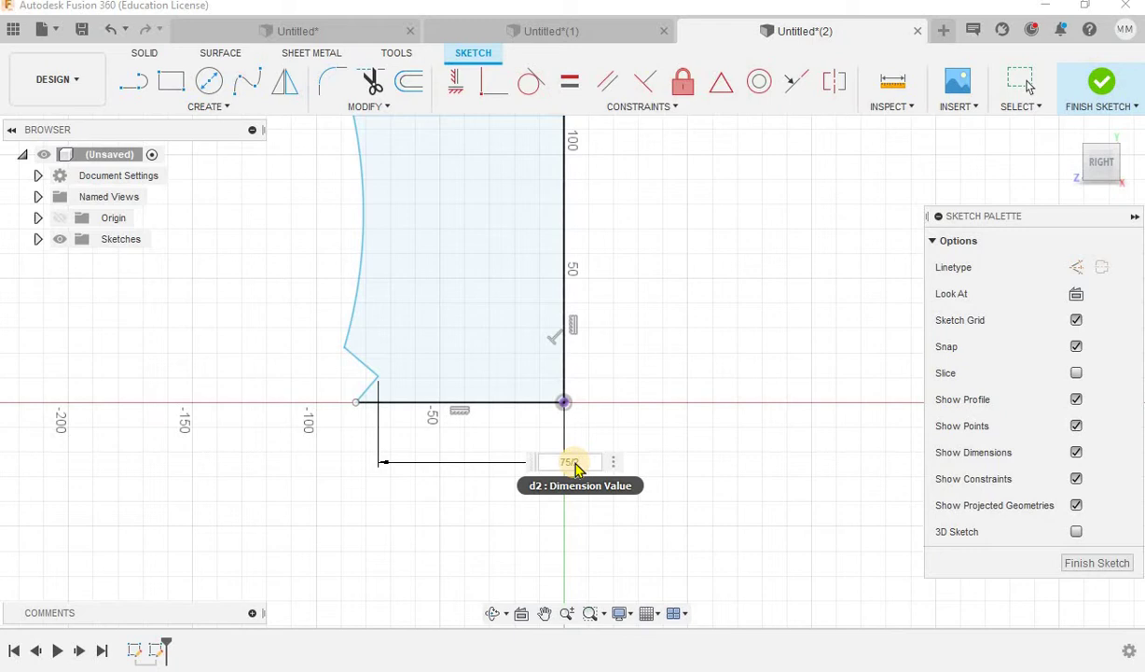
key("Return")
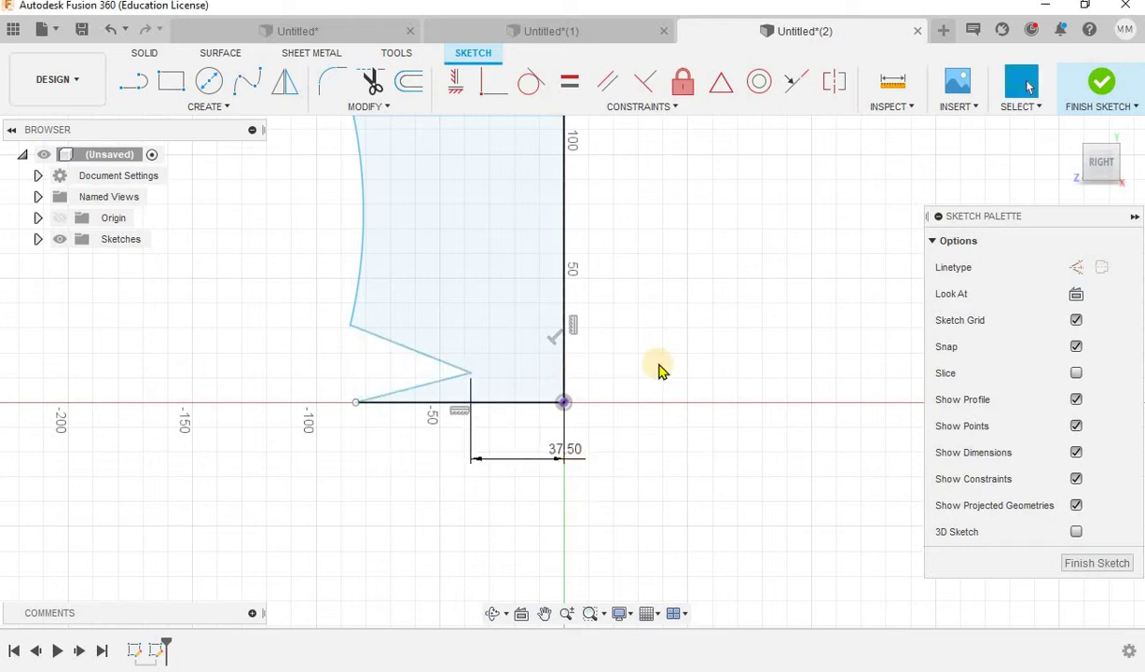
scroll(550, 549, "down", 2)
left_click(494, 278)
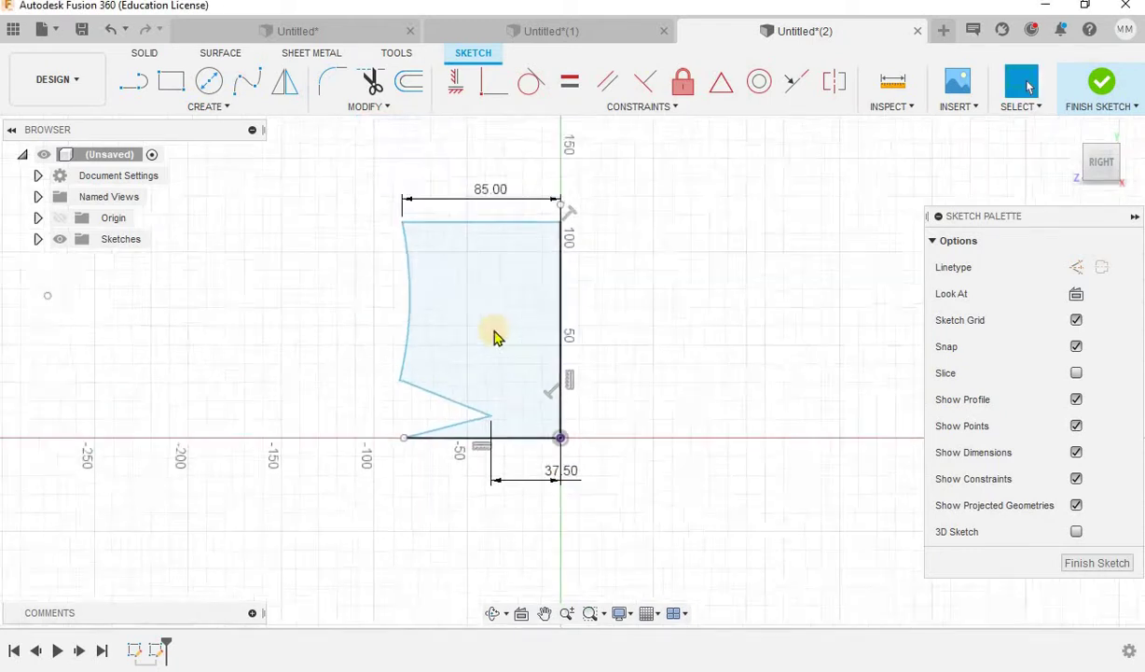
left_click(507, 250)
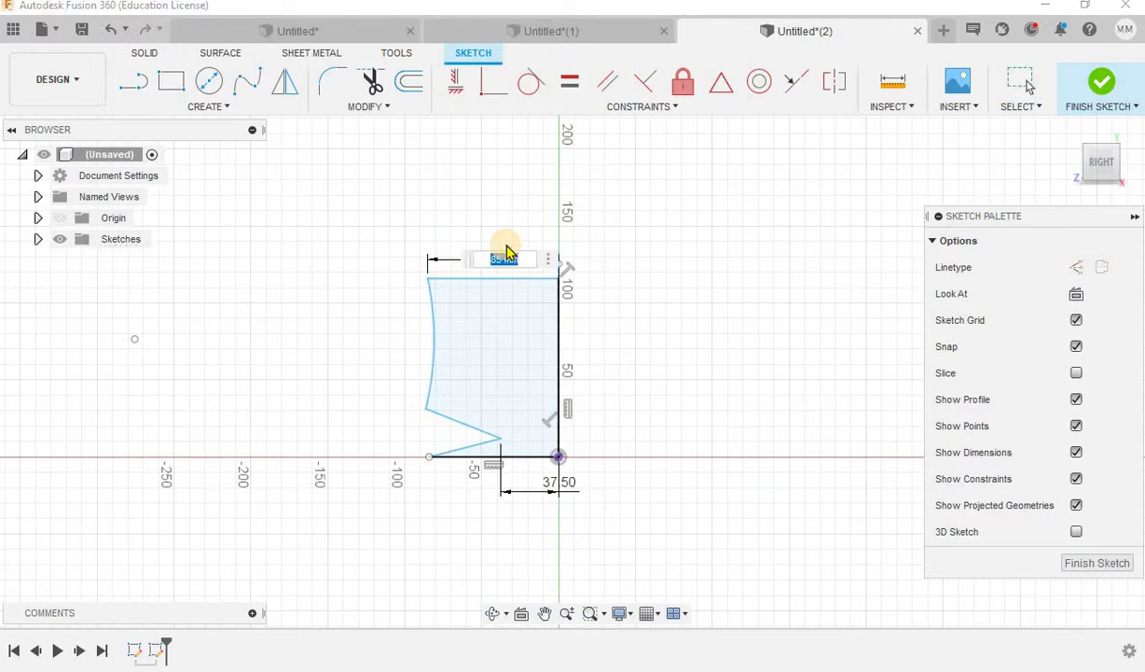
mouse_move(506, 250)
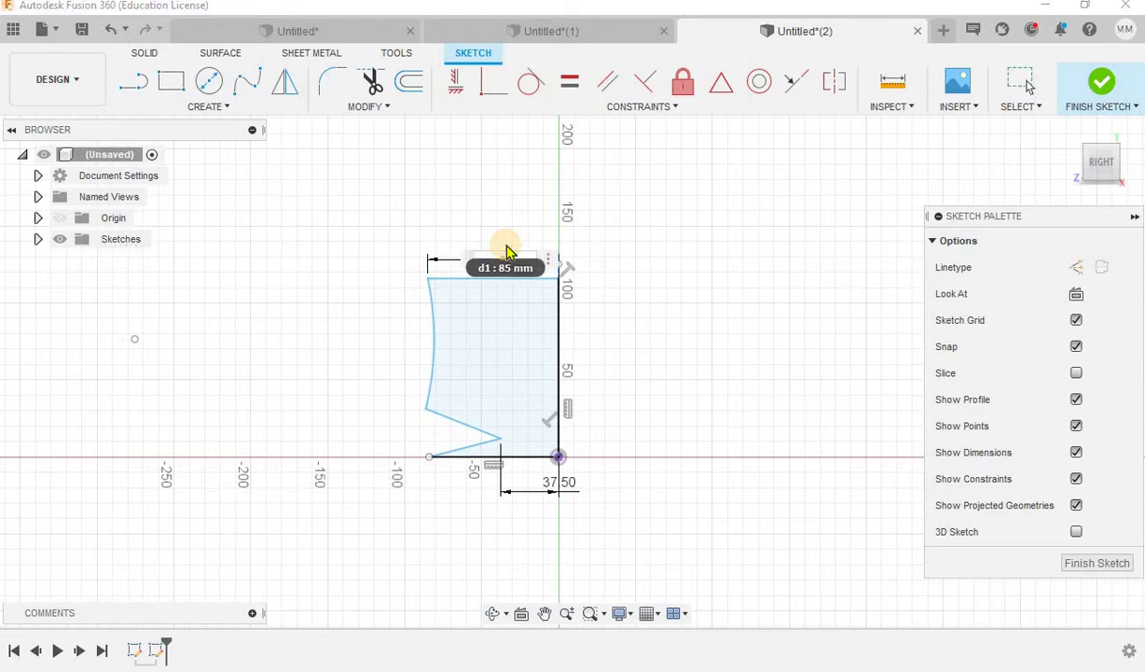
Change the top width to 42.50 and drag the angled line's lower end toward the axis
type("42.5")
key("Return")
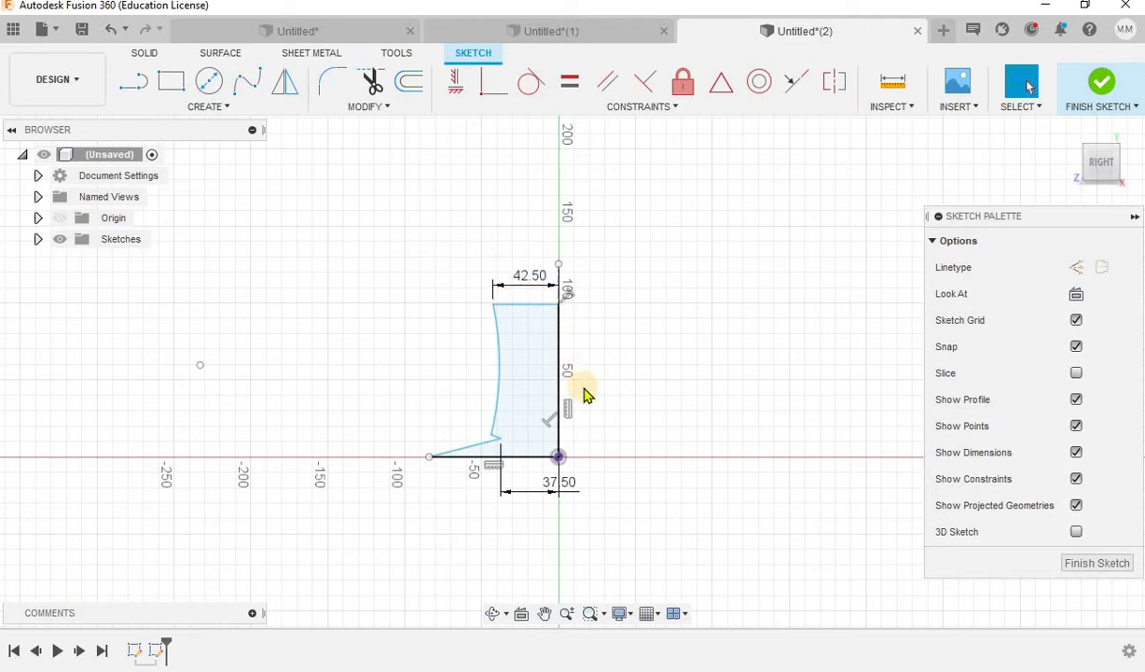
scroll(585, 393, "up", 1)
scroll(555, 471, "up", 1)
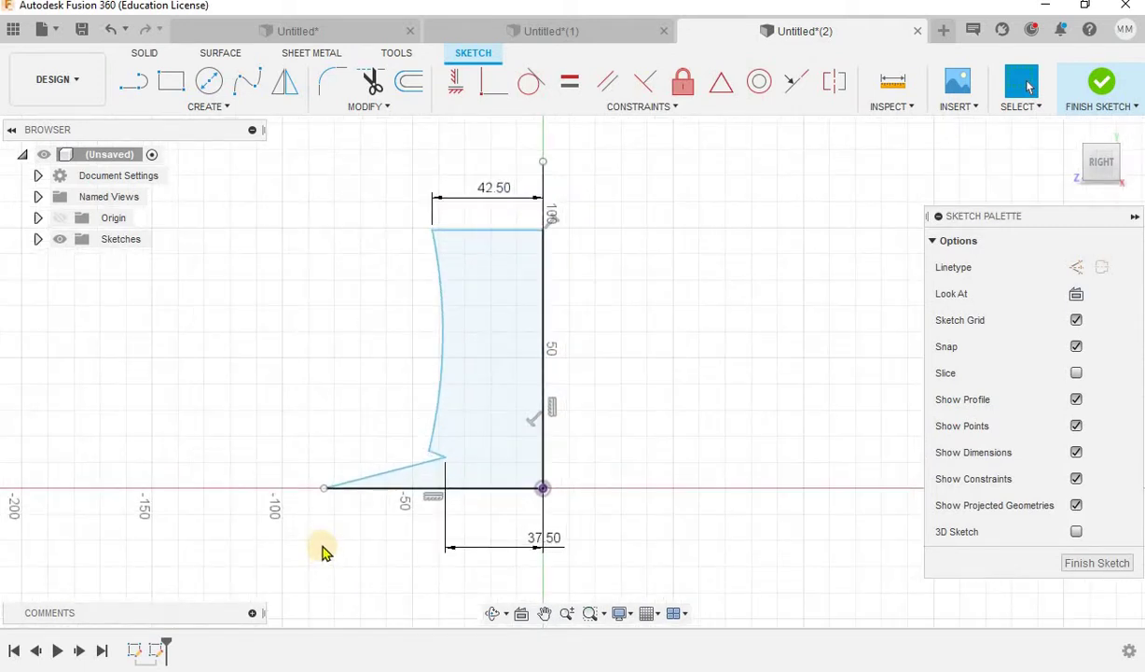
mouse_move(326, 487)
left_mouse_down()
mouse_move(422, 497)
mouse_move(421, 488)
left_mouse_up()
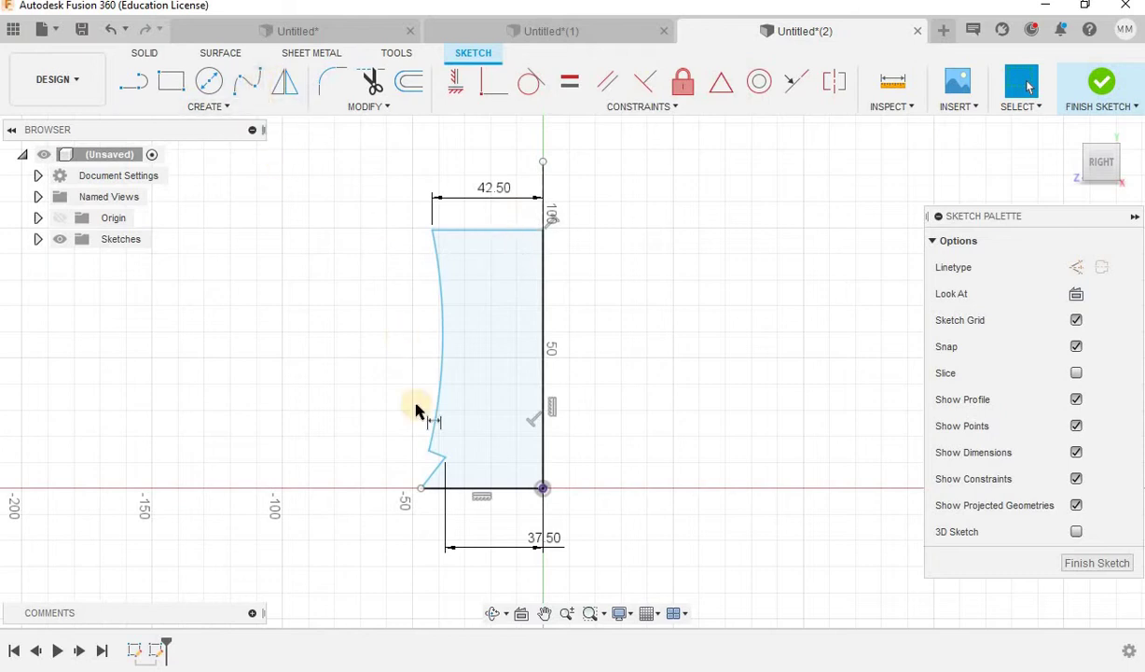
Dimension the small foot vertex 10 mm above the bottom line
left_click(445, 457)
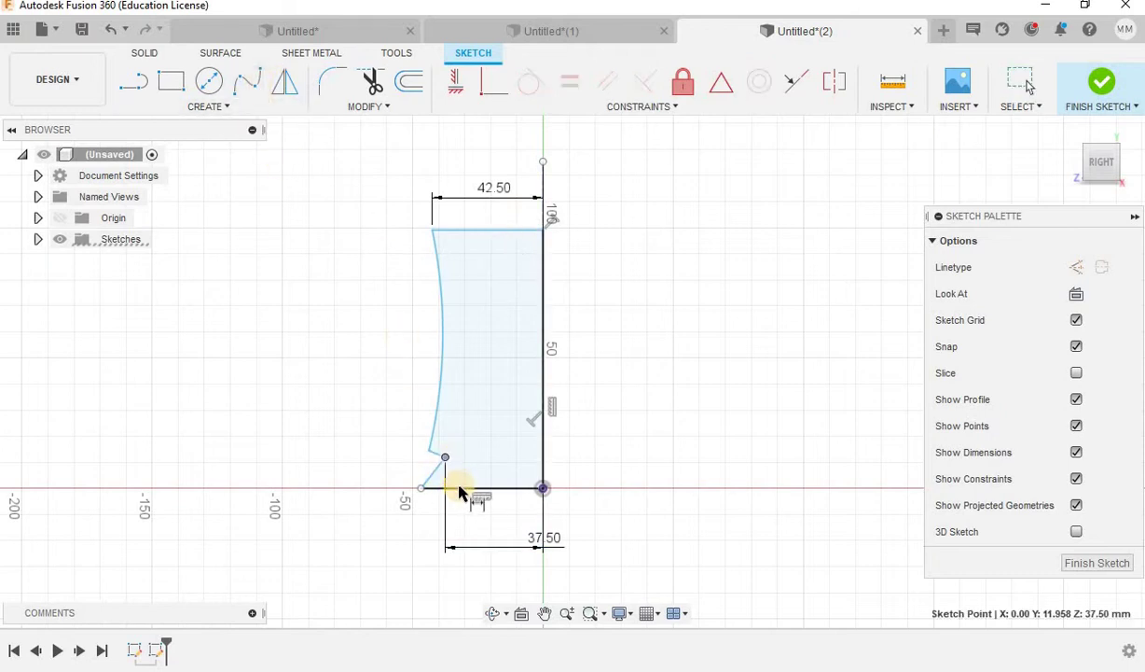
left_click(460, 487)
left_click(336, 448)
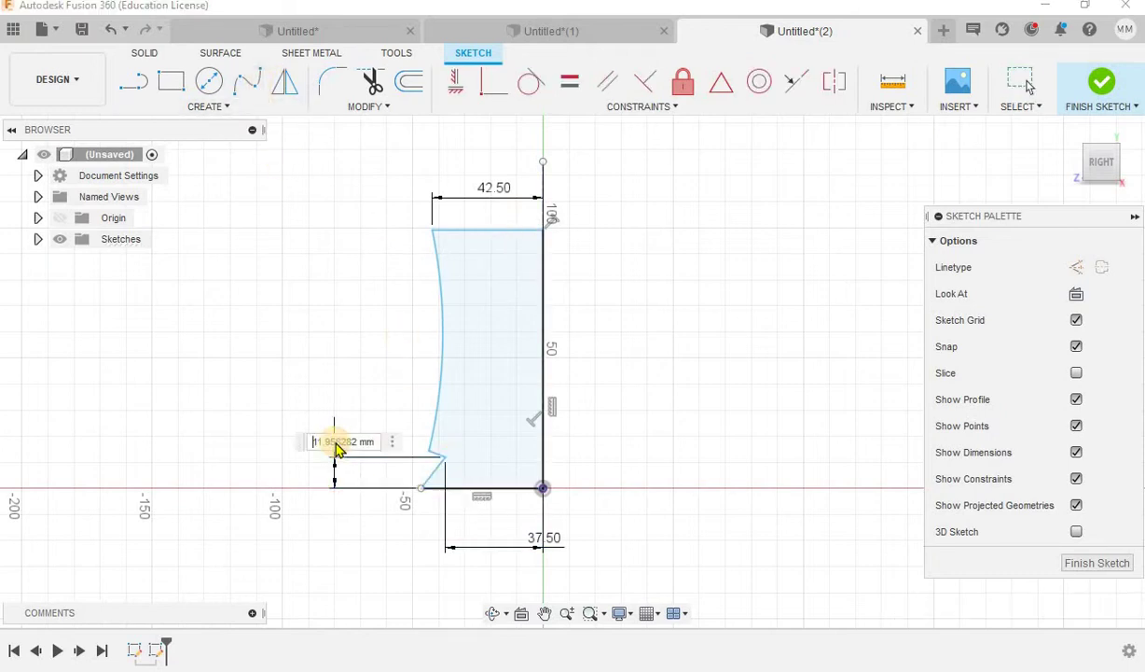
type("10")
key("Return")
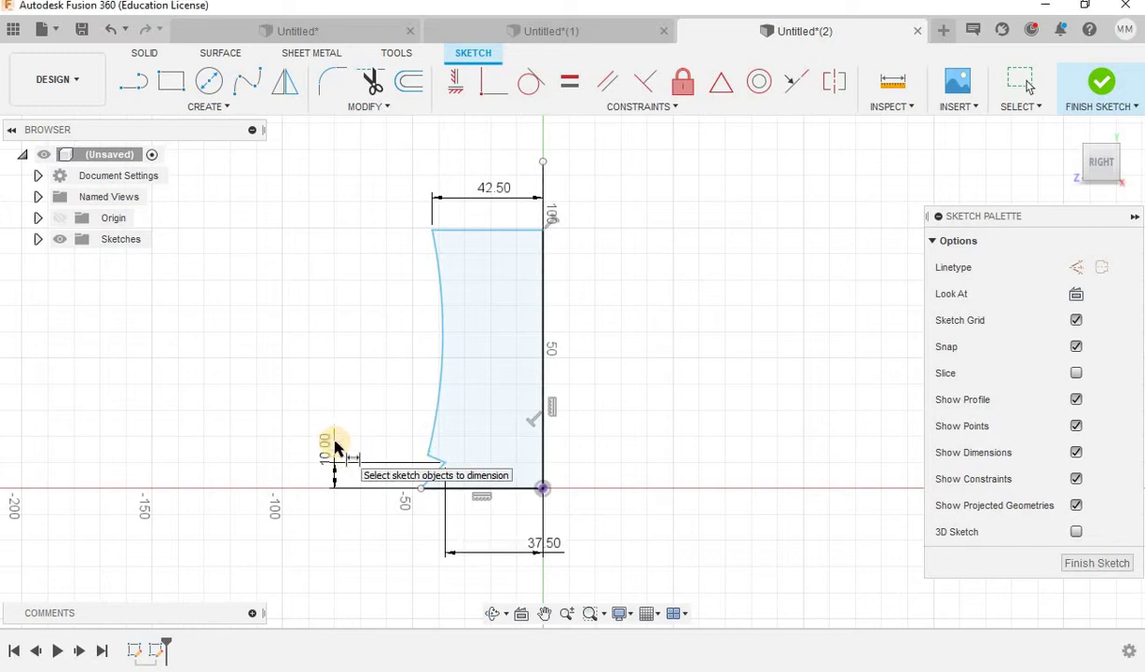
Dimension the bottom-left point 40 mm from the axis, then change it to 45
left_click(421, 489)
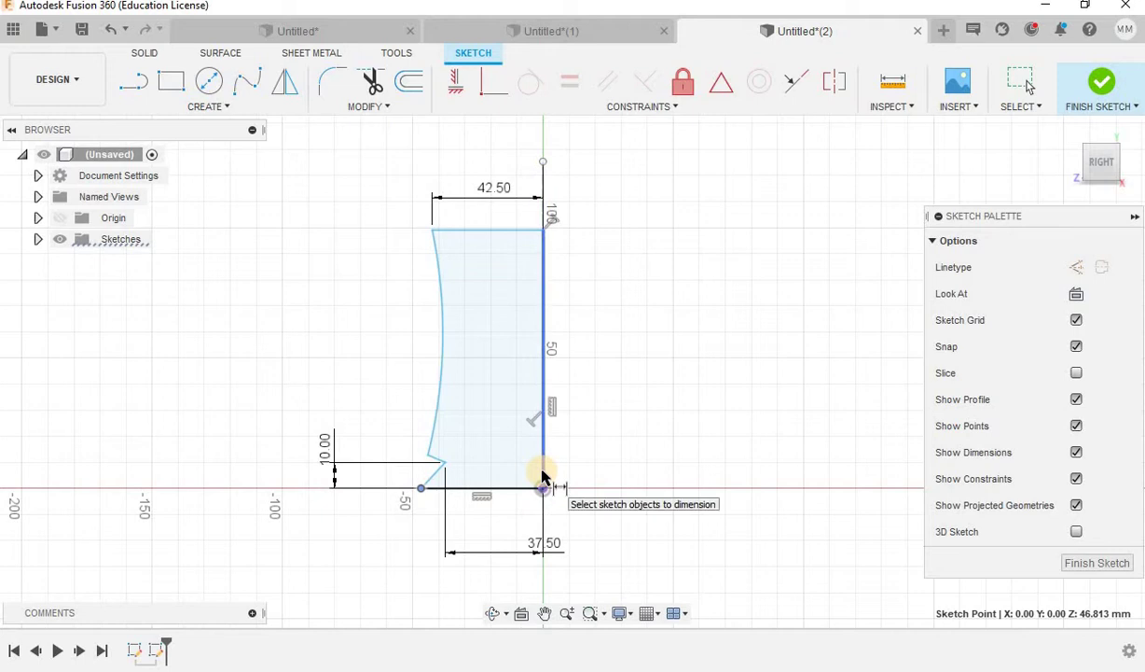
left_click(544, 474)
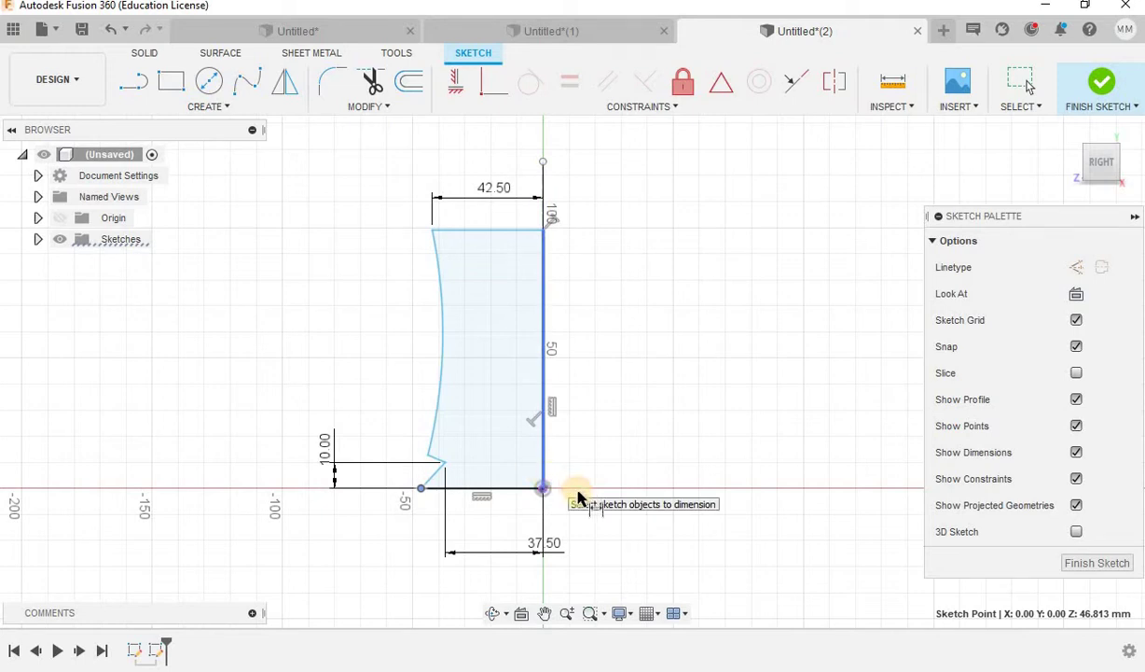
scroll(598, 449, "down", 1)
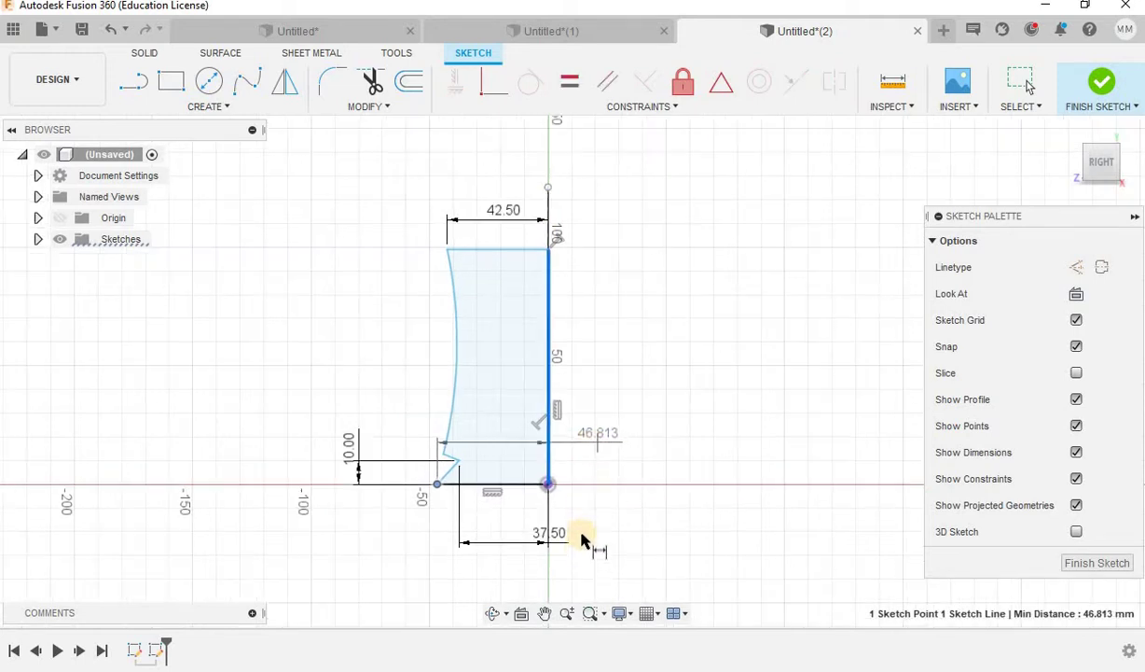
left_click(582, 572)
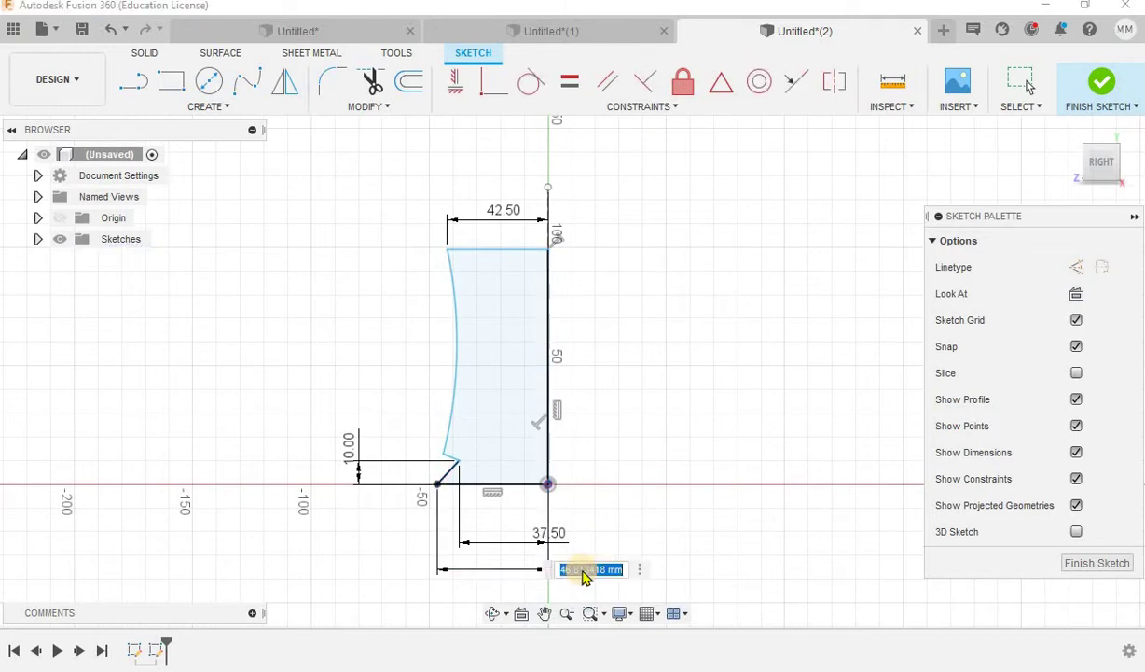
type("40")
key("Return")
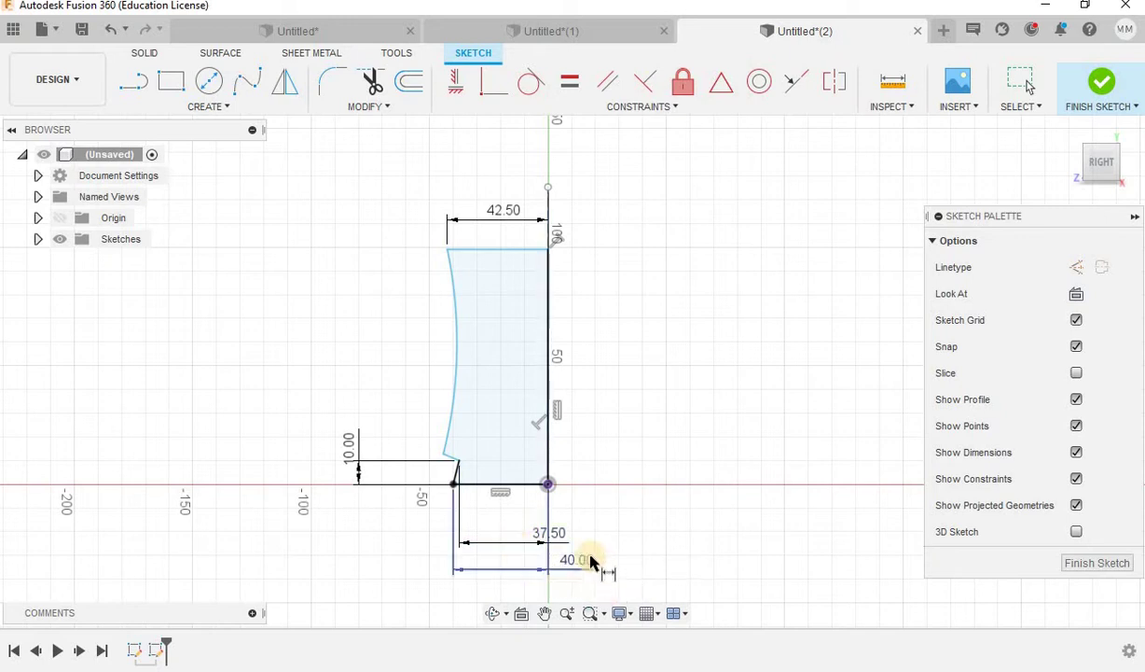
double_click(576, 567)
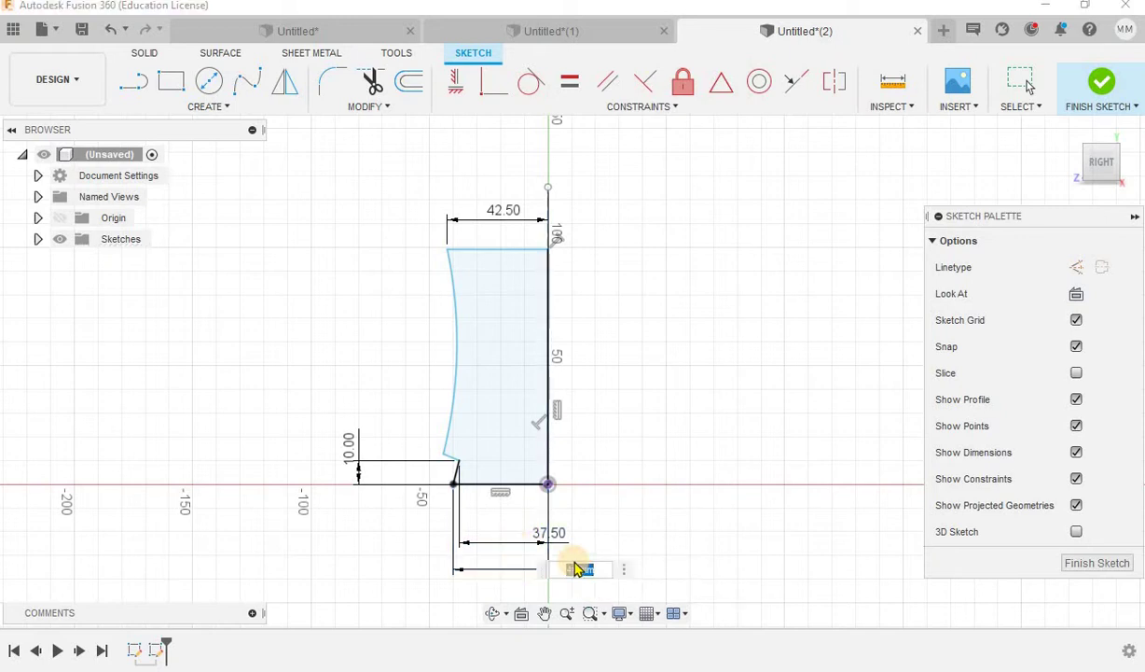
type("45")
key("Return")
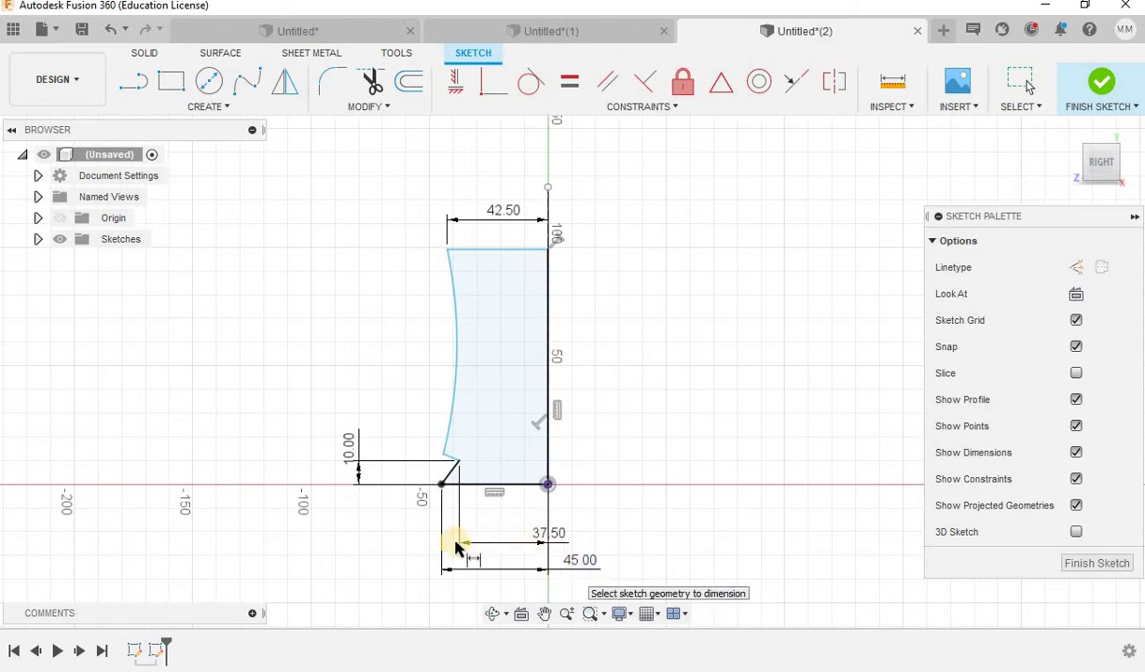
scroll(518, 477, "down", 1)
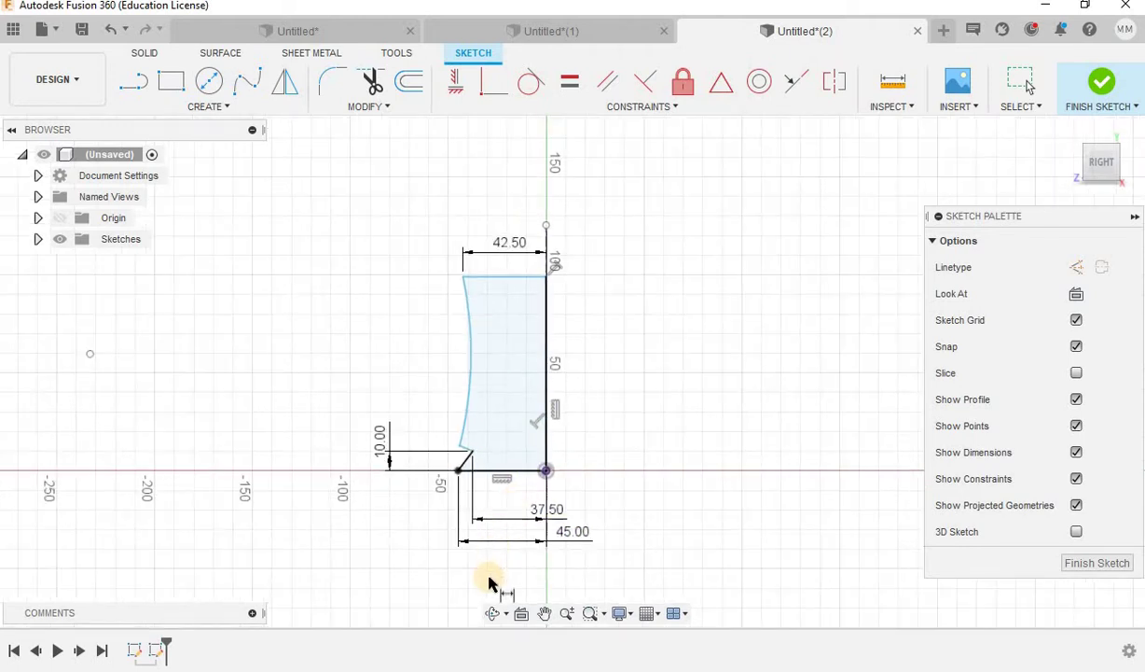
scroll(489, 581, "down", 1)
scroll(489, 580, "up", 1)
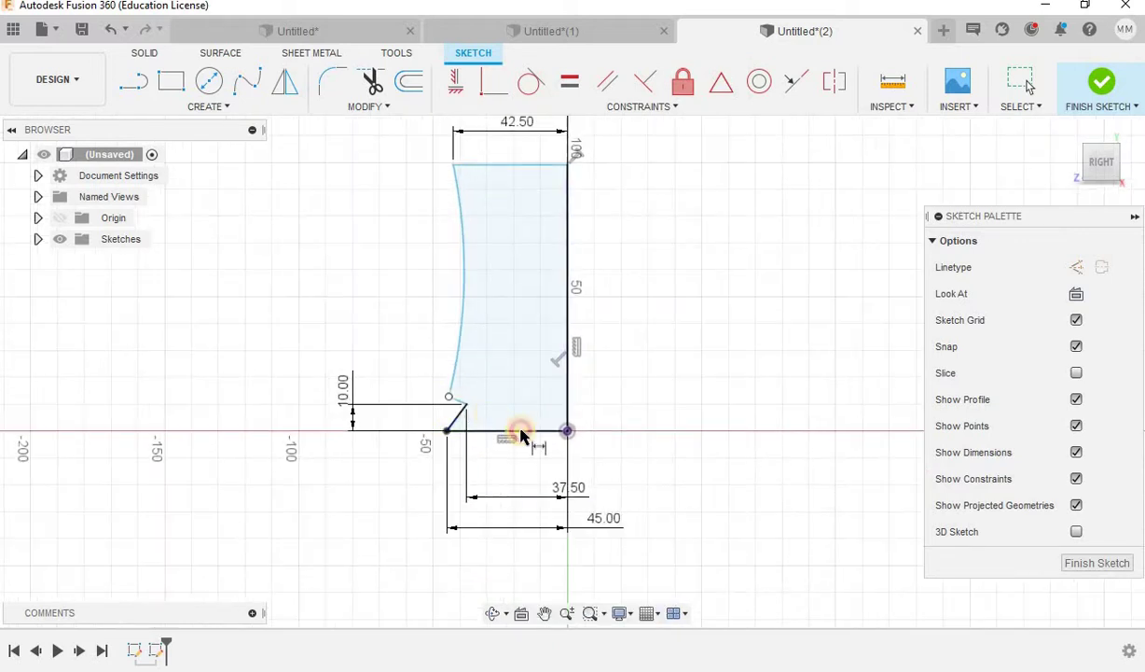
Dimension the raised foot vertex at the curve's lower end 40 mm from the axis
left_click(566, 429)
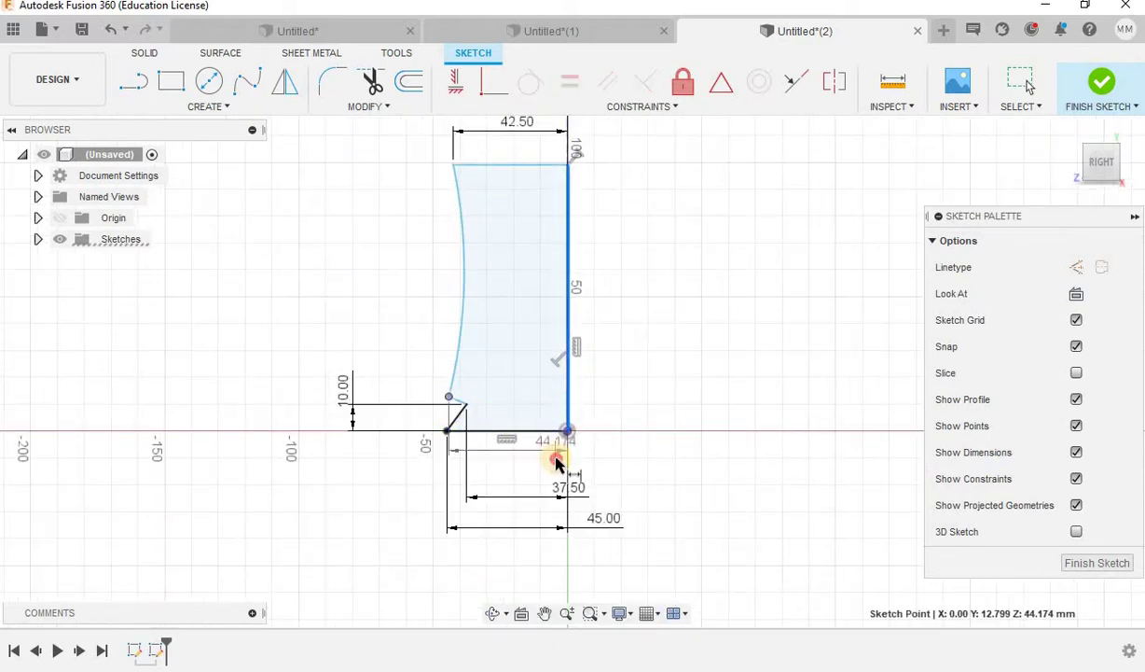
left_click(557, 464)
type("40")
key("Return")
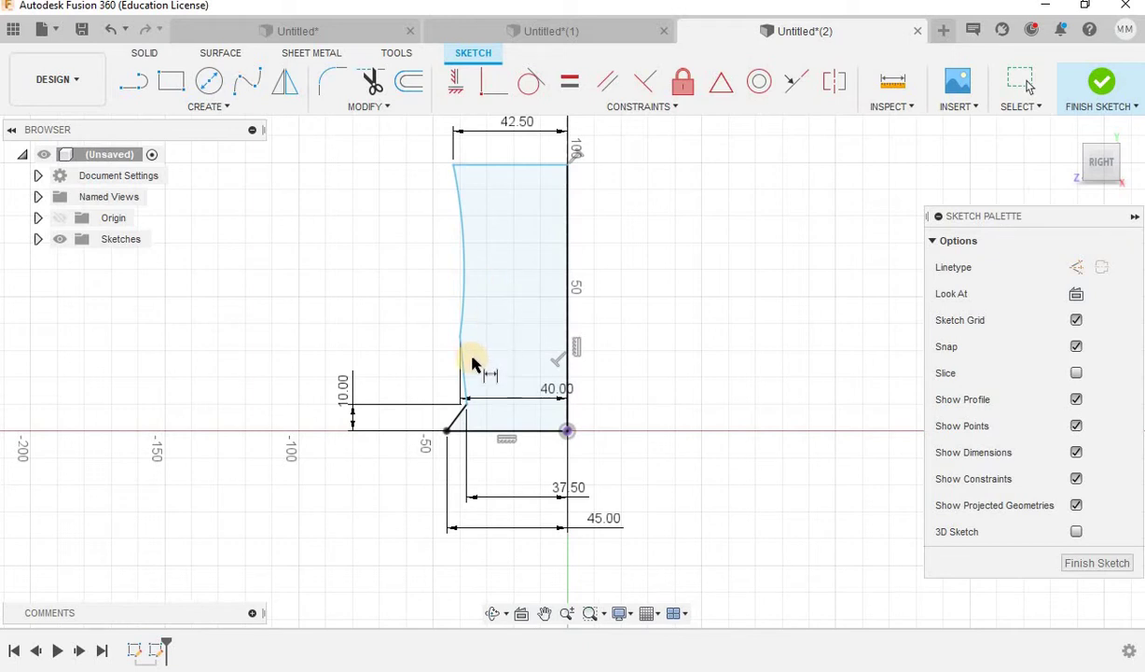
scroll(473, 364, "up", 1)
scroll(473, 364, "up", 2)
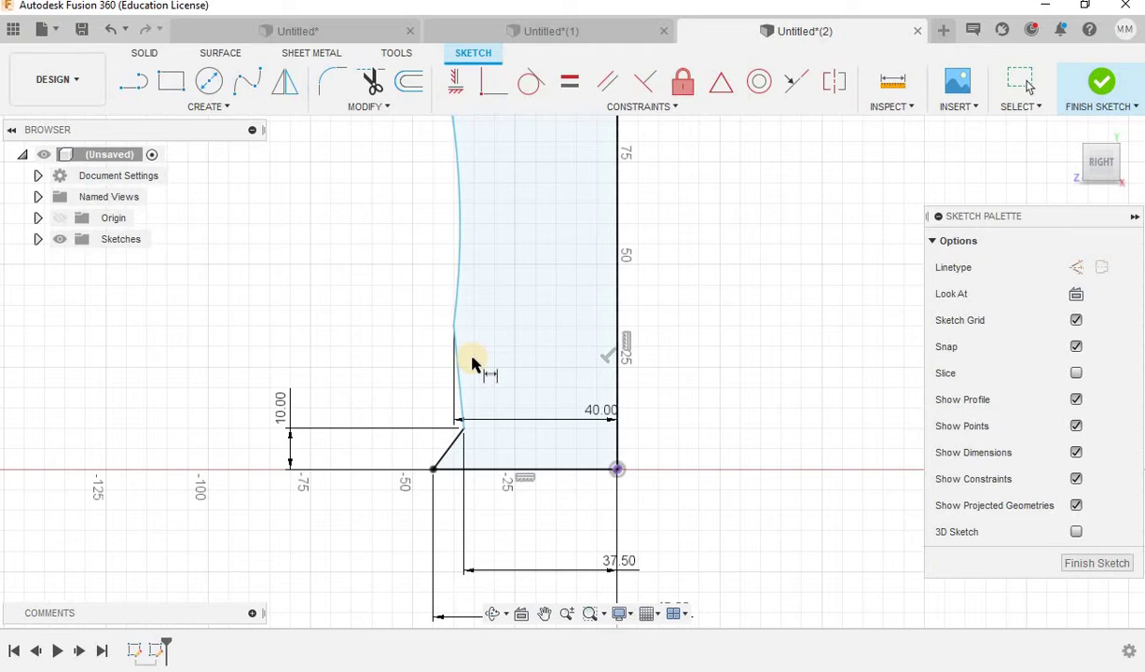
scroll(473, 364, "up", 1)
Drag the curve's lower endpoint down toward the base to lengthen the arc
scroll(473, 364, "down", 1)
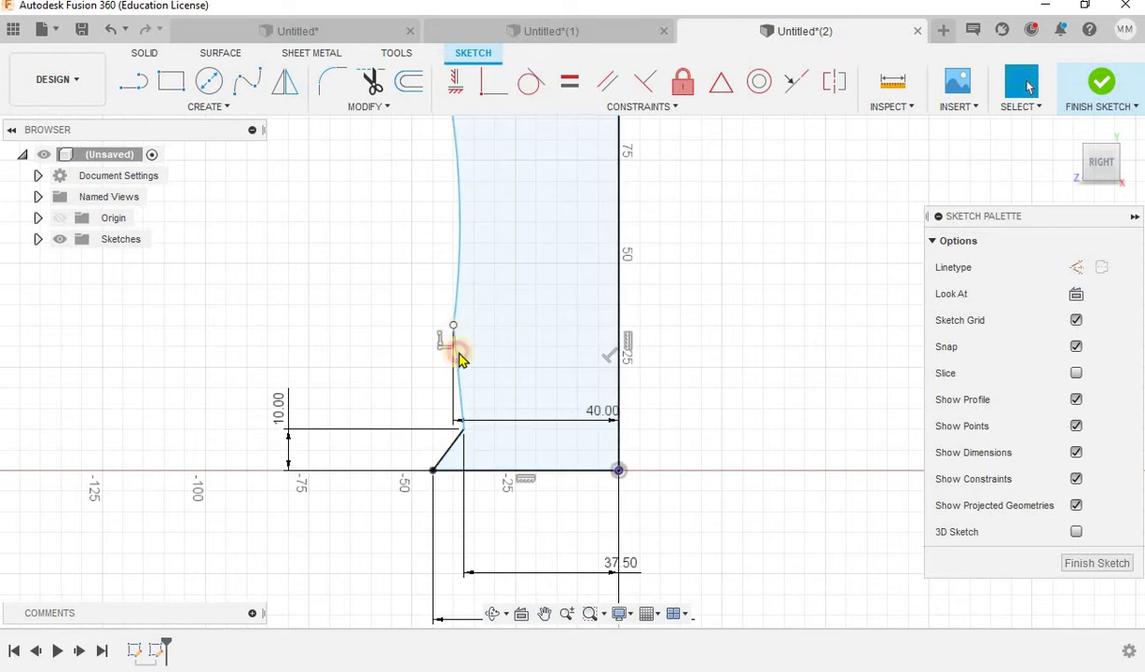
left_click_drag(454, 328, 462, 399)
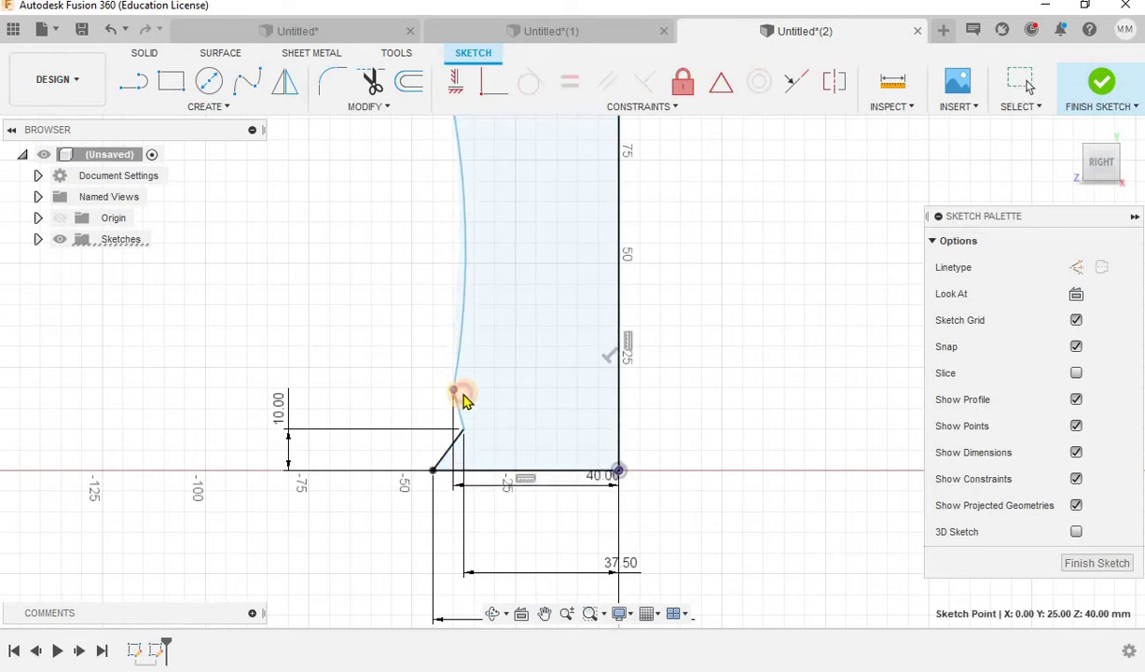
scroll(777, 387, "down", 2)
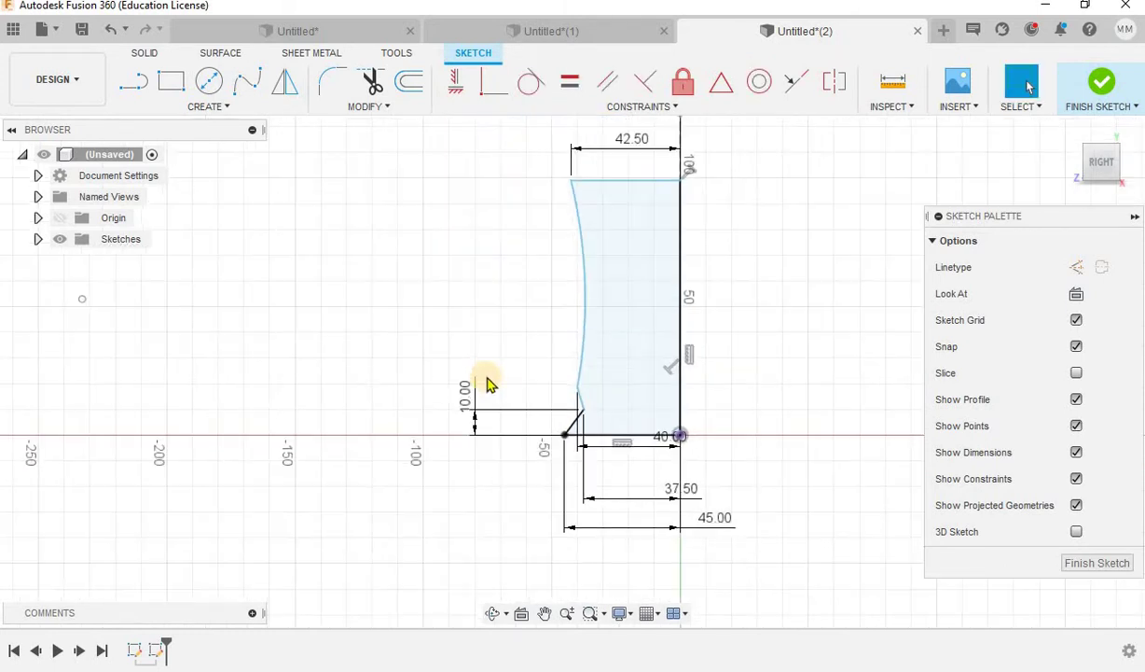
scroll(485, 383, "down", 1)
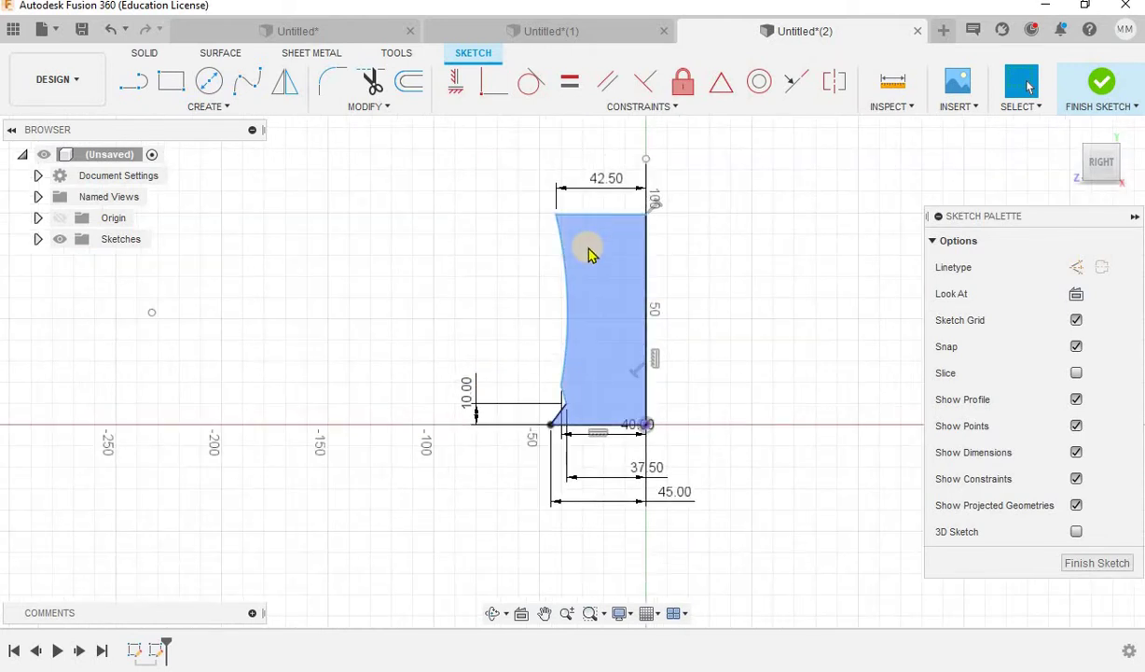
scroll(589, 254, "up", 1)
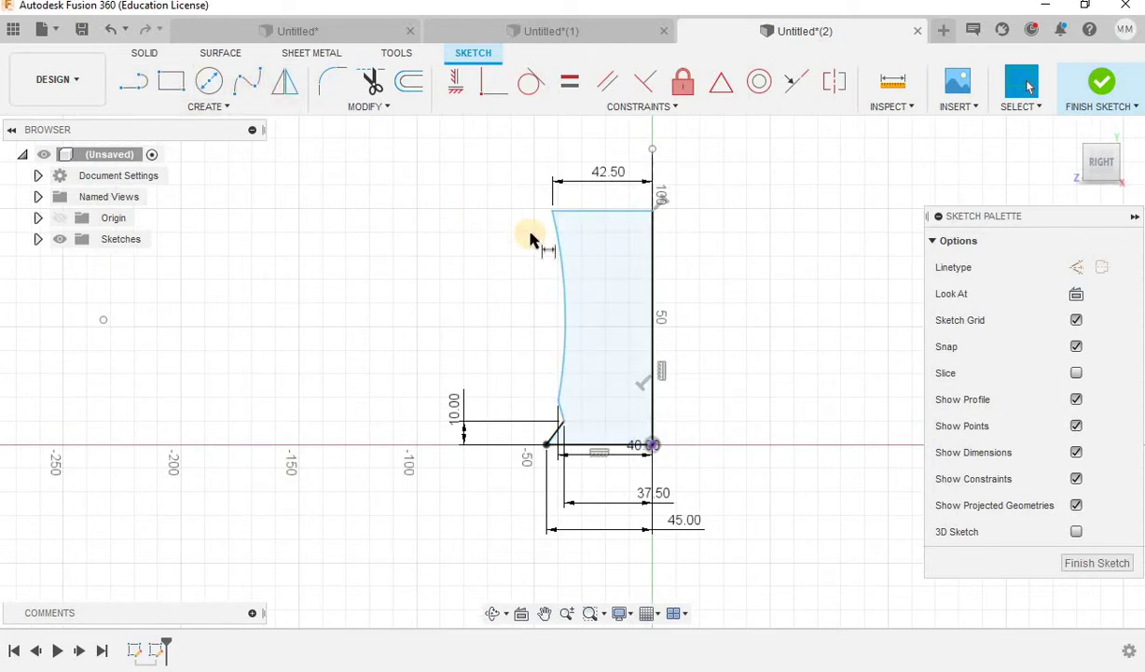
Dimension the curved side against the vertical axis line at 200 mm
left_click(564, 283)
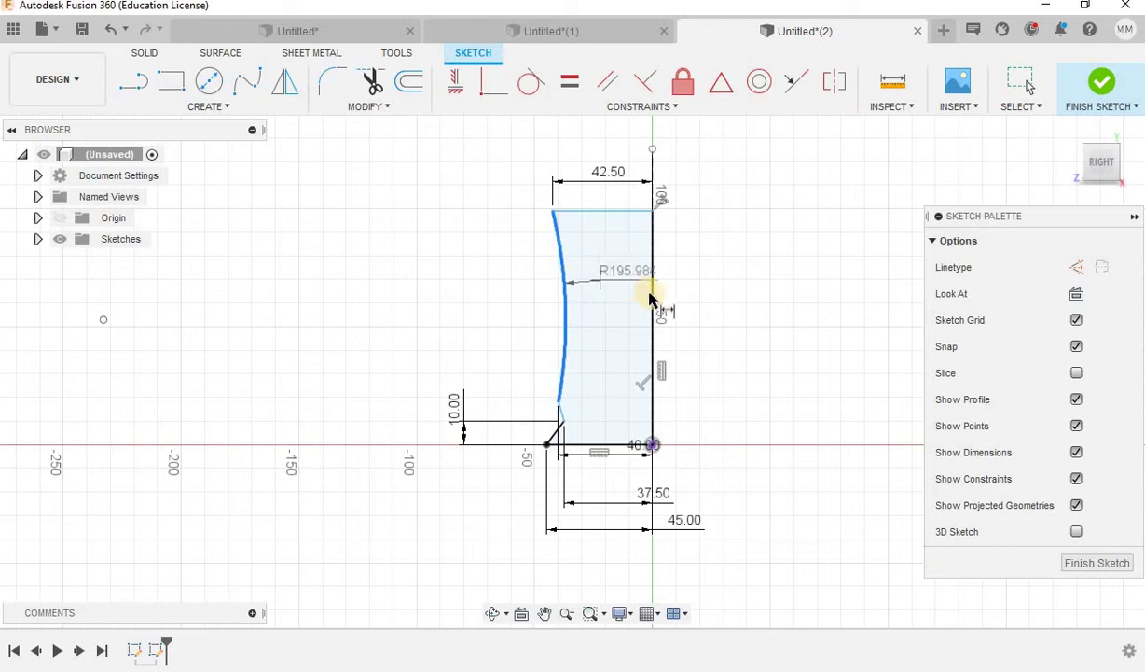
left_click(653, 293)
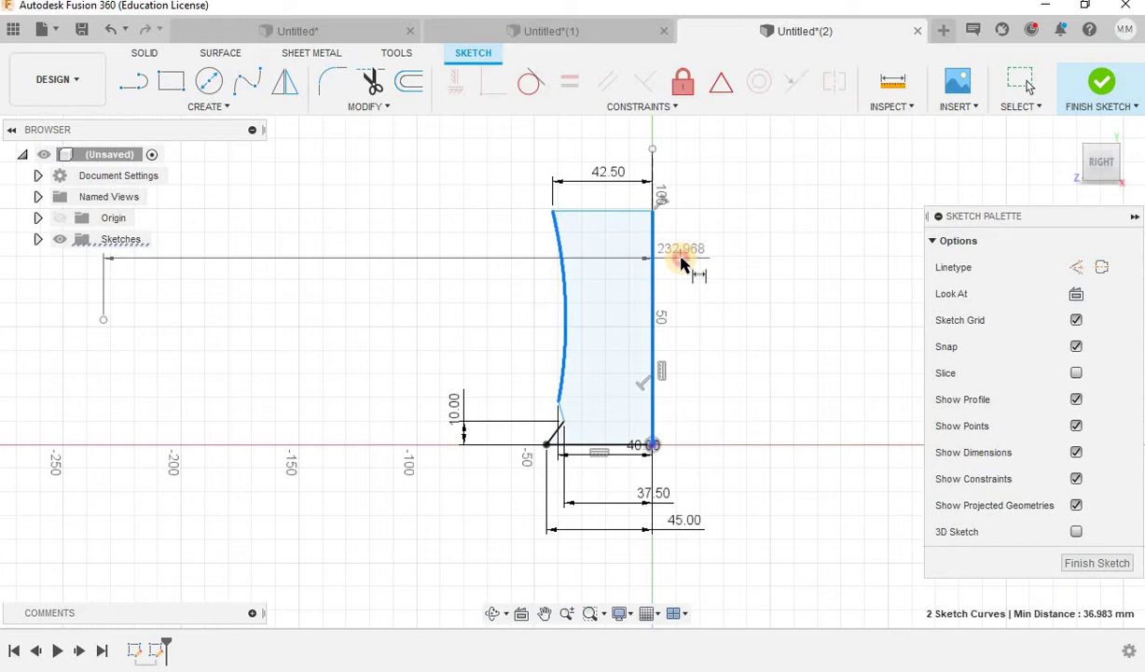
left_click(681, 264)
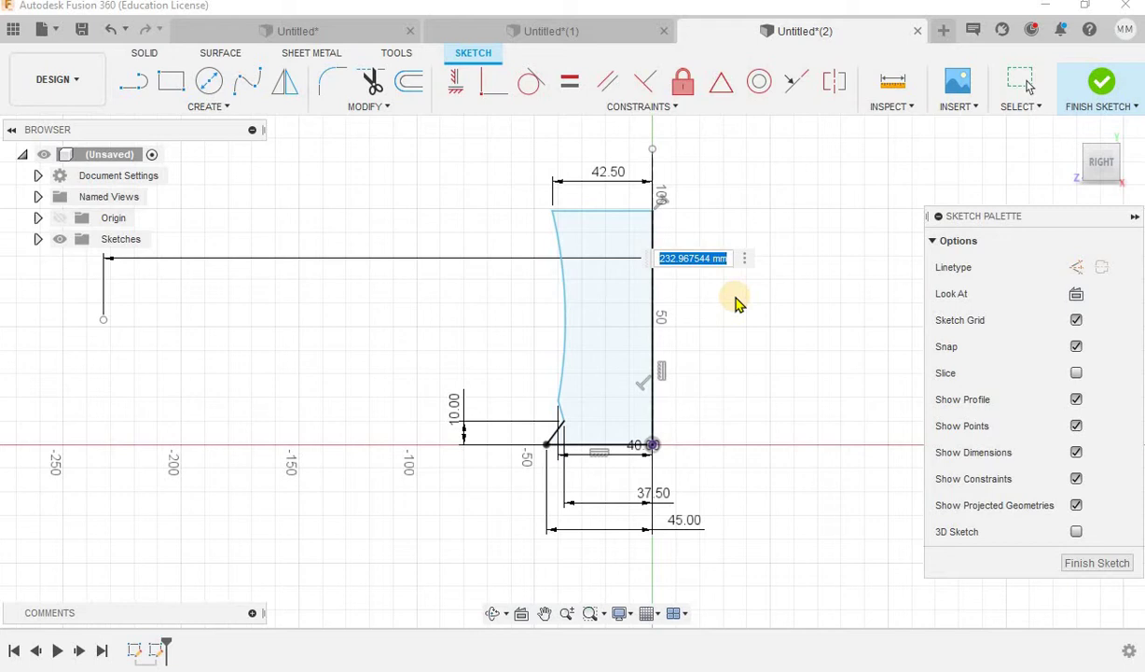
type("200")
key("Return")
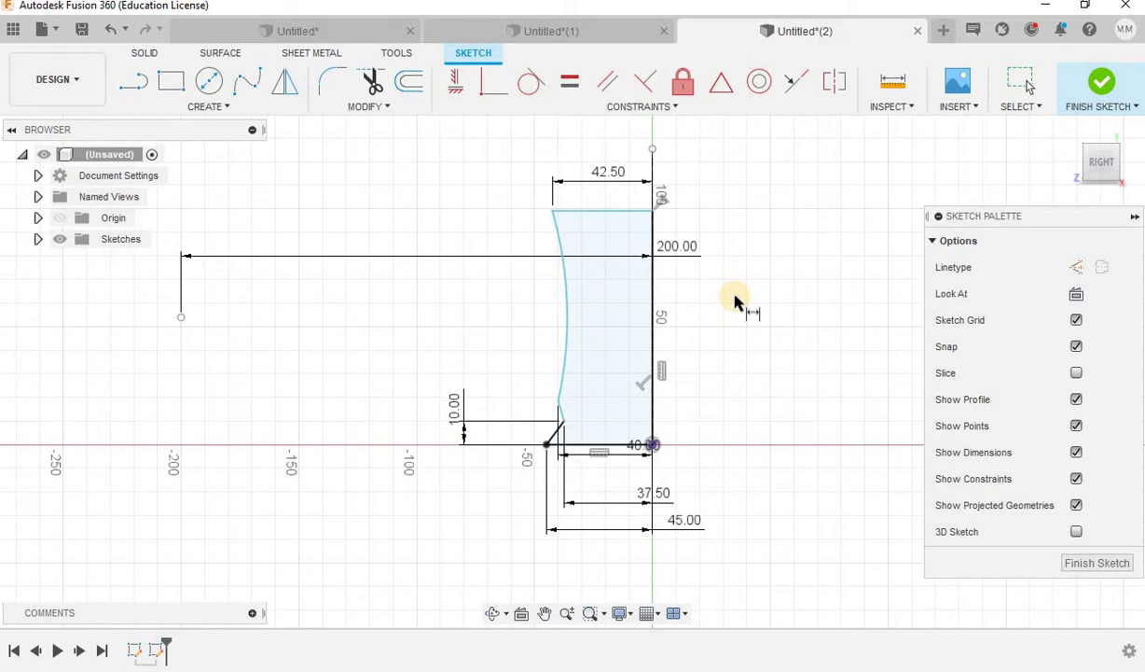
scroll(632, 254, "down", 1)
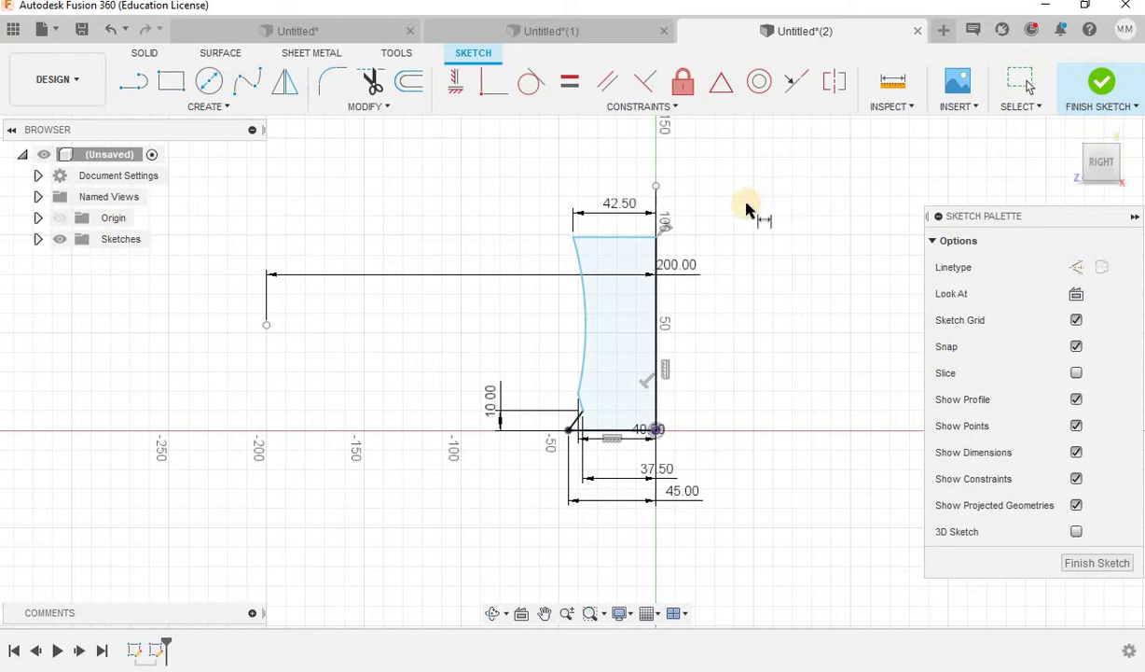
Dimension the profile's height between top and bottom edges as 95 mm
left_click(626, 242)
left_click(623, 431)
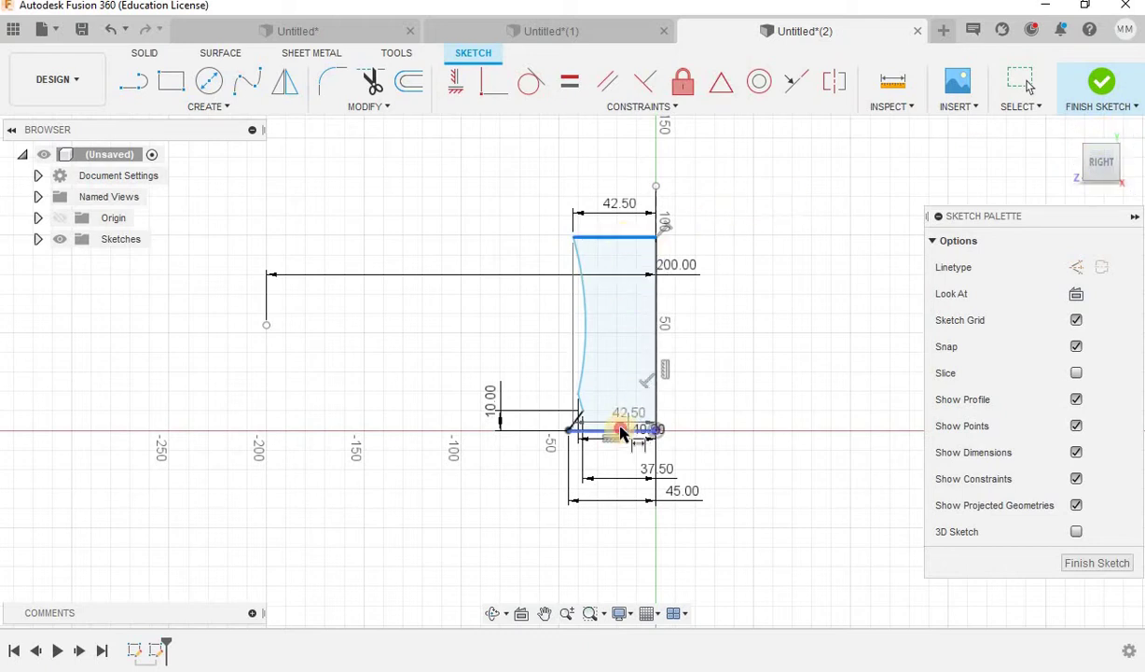
left_click(539, 352)
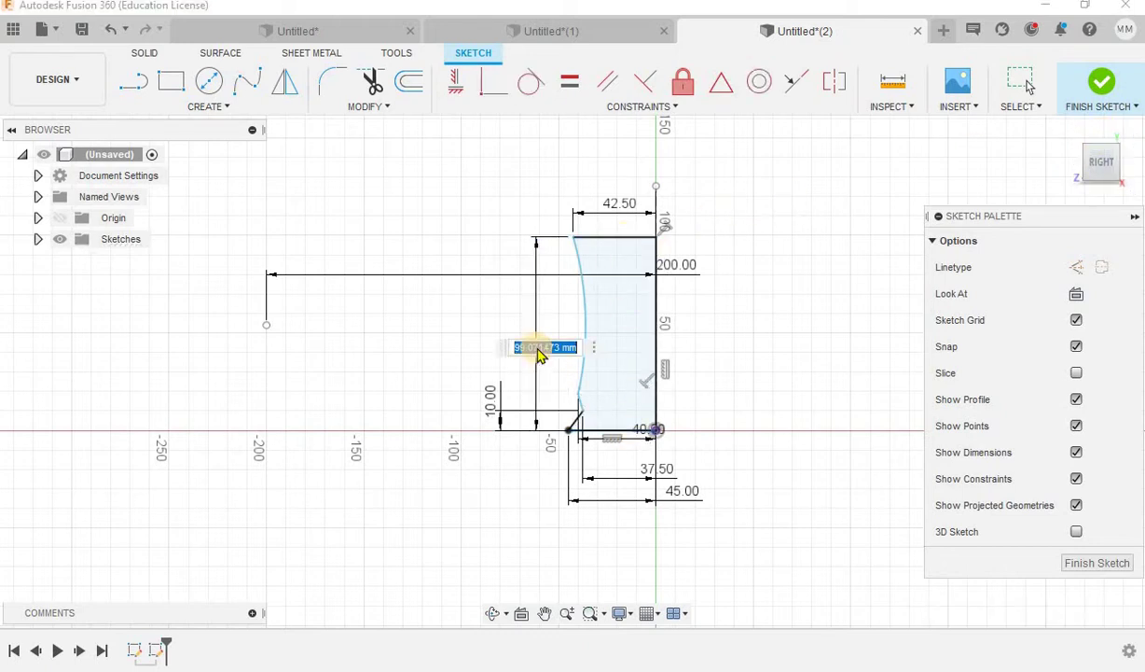
type("95")
key("Return")
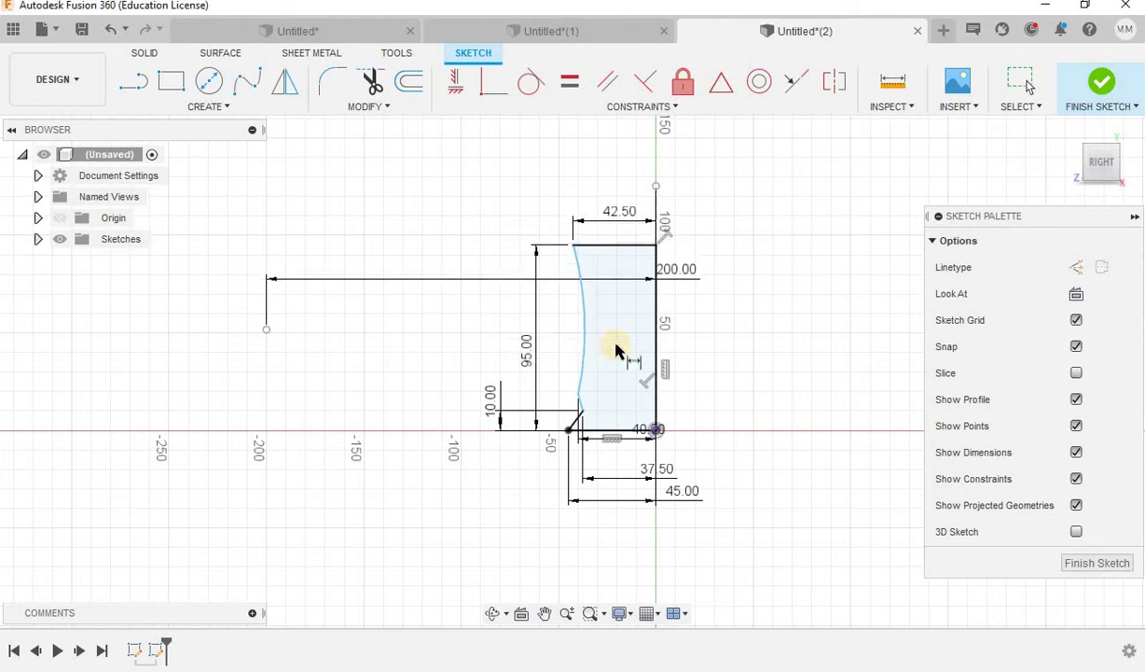
Set the rim step between the curve's lower end and foot vertex to 8.50 mm
left_click(532, 415)
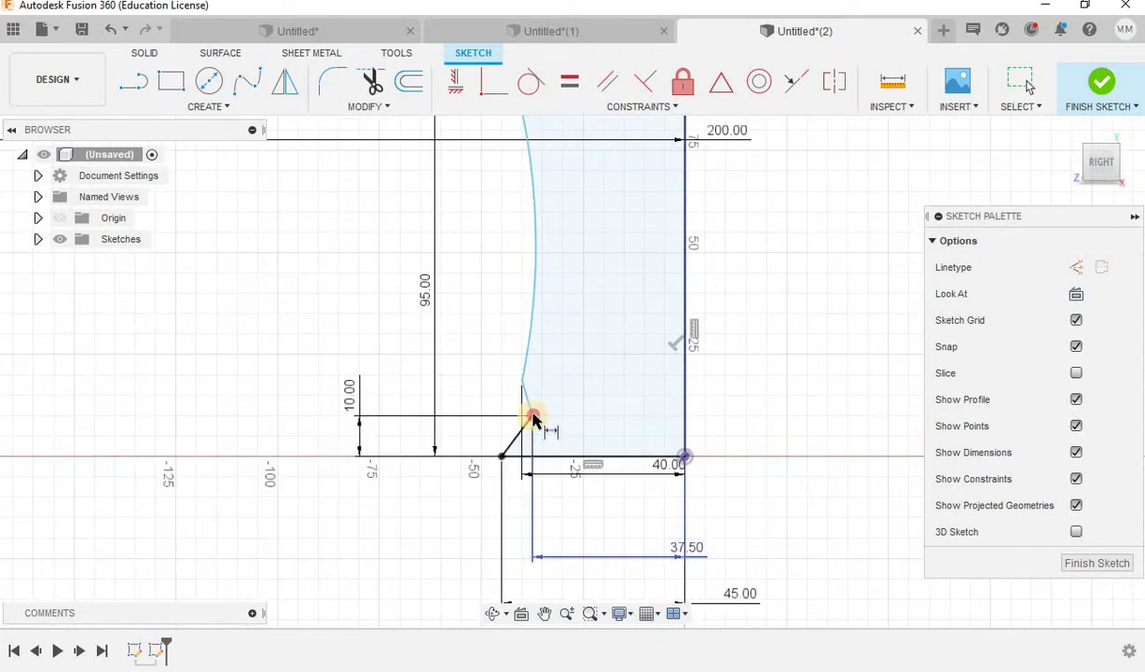
left_click(524, 380)
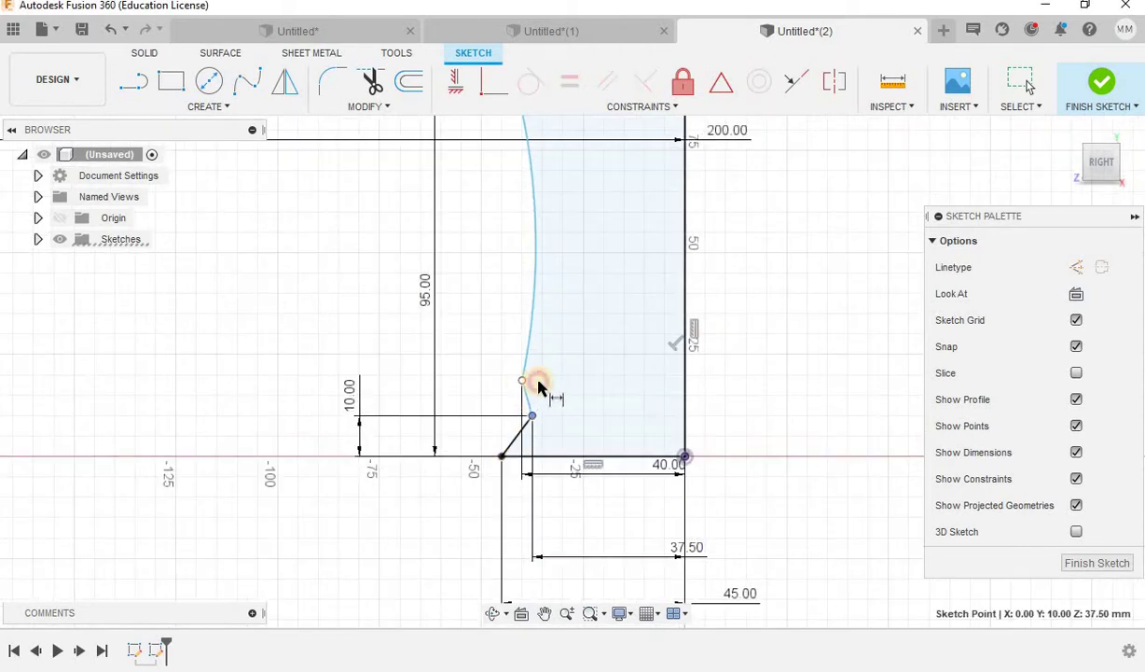
left_click(588, 389)
type("8.5")
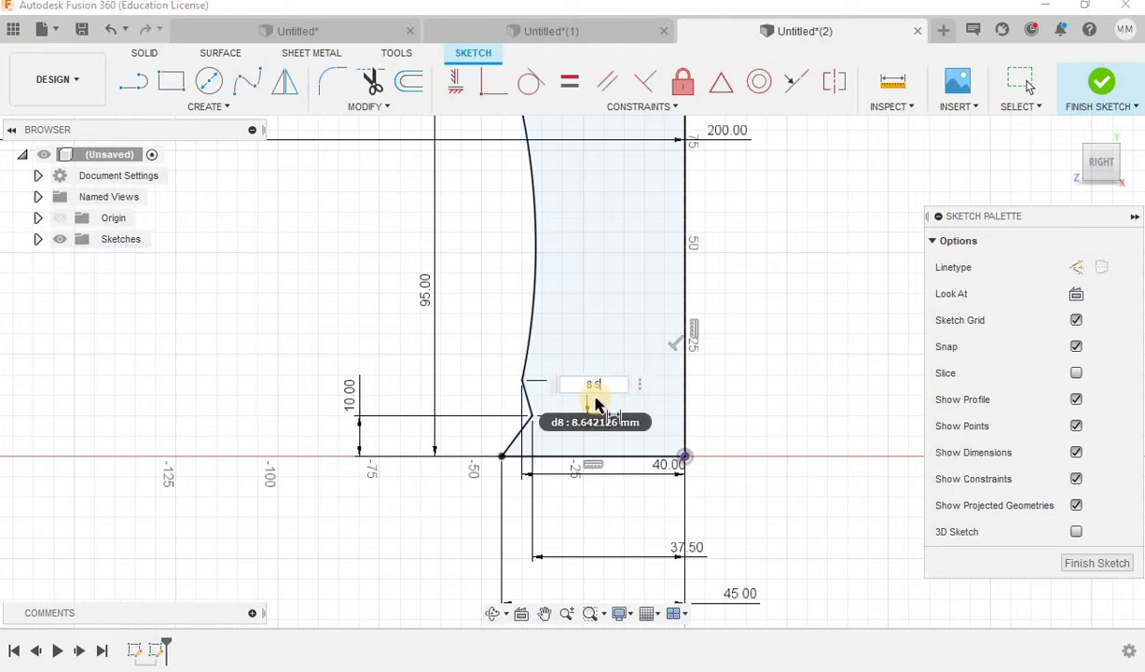
key("Return")
scroll(732, 414, "down", 1)
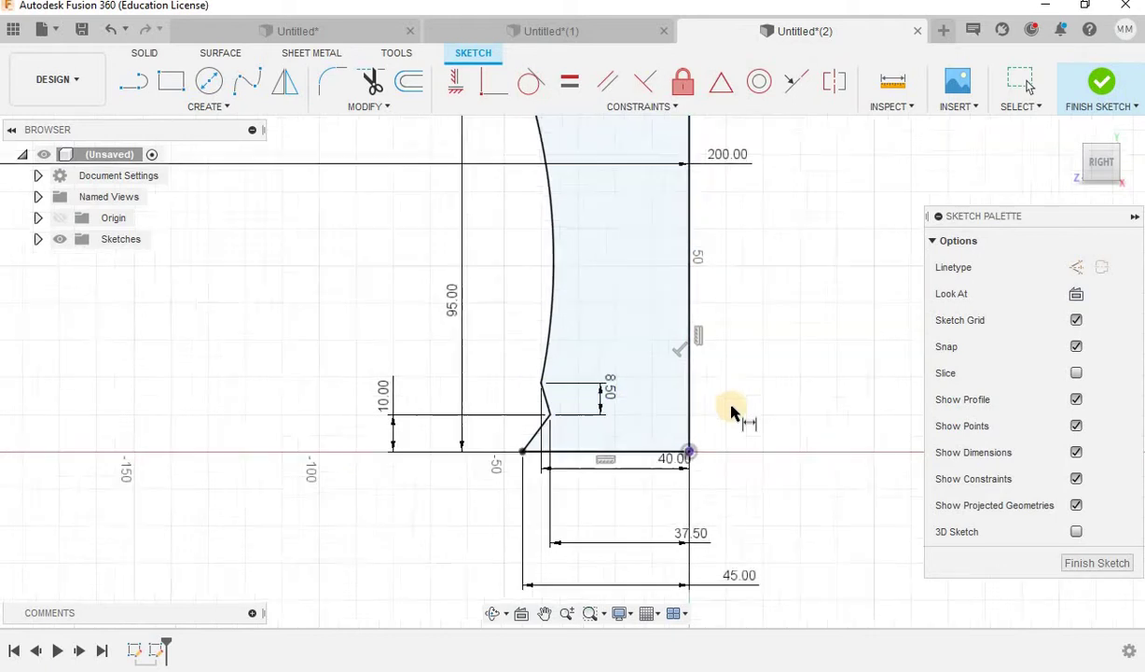
scroll(732, 413, "down", 2)
scroll(659, 225, "down", 2)
scroll(660, 225, "up", 4)
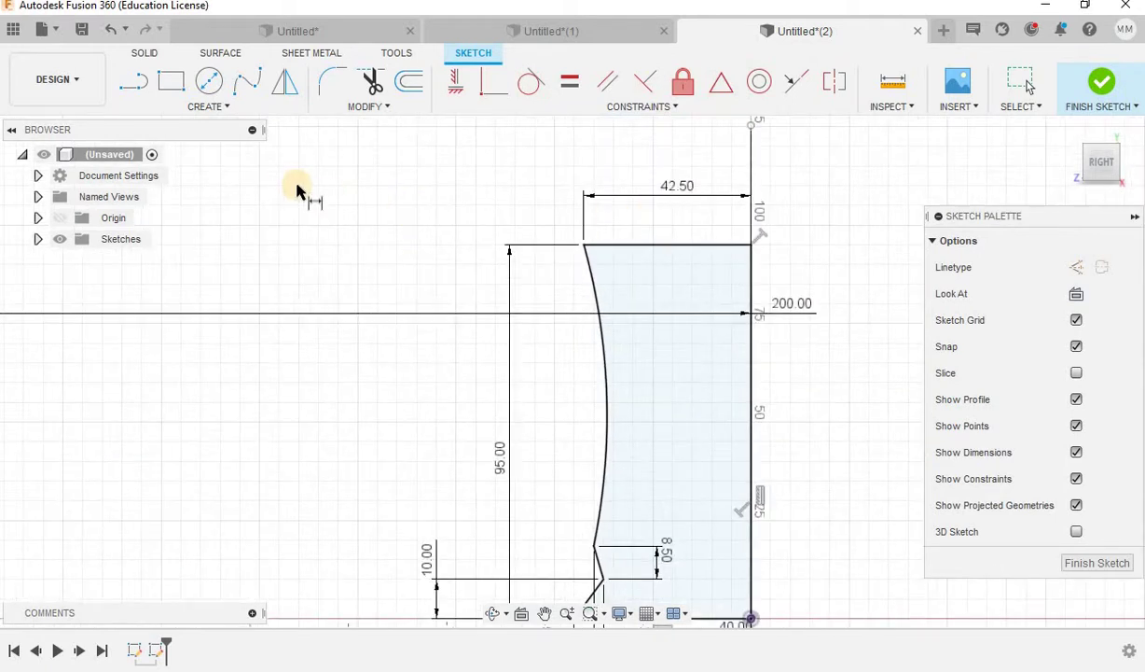
scroll(280, 159, "up", 1)
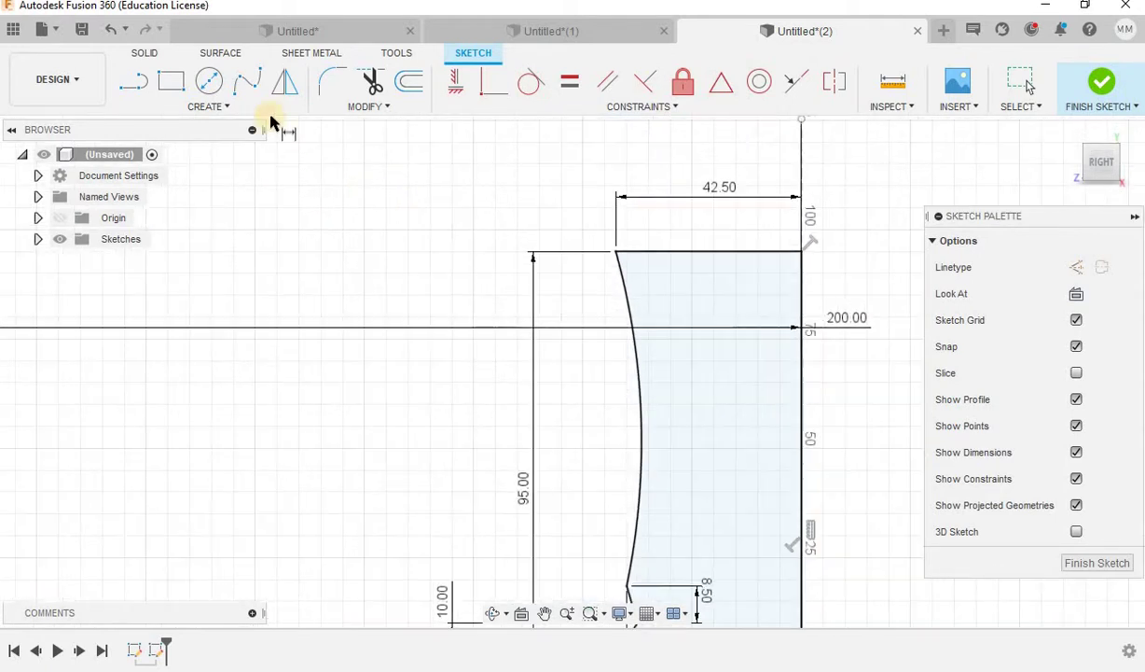
Fillet the profile's top rim corner with a 2 mm radius
left_click(346, 85)
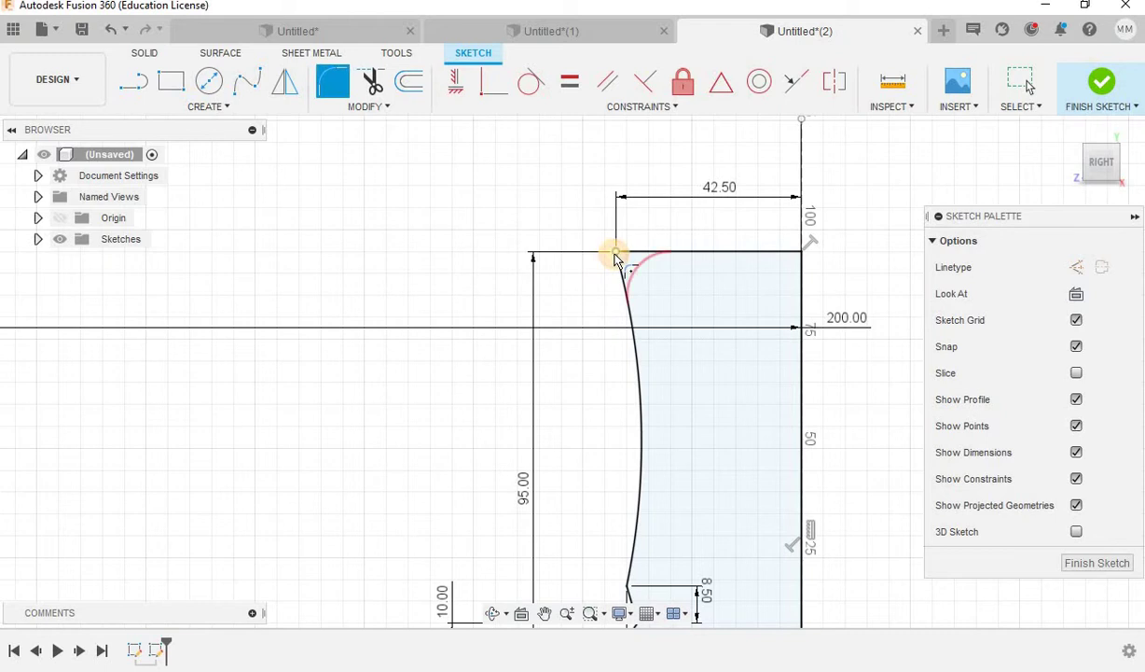
left_click(616, 256)
type("2")
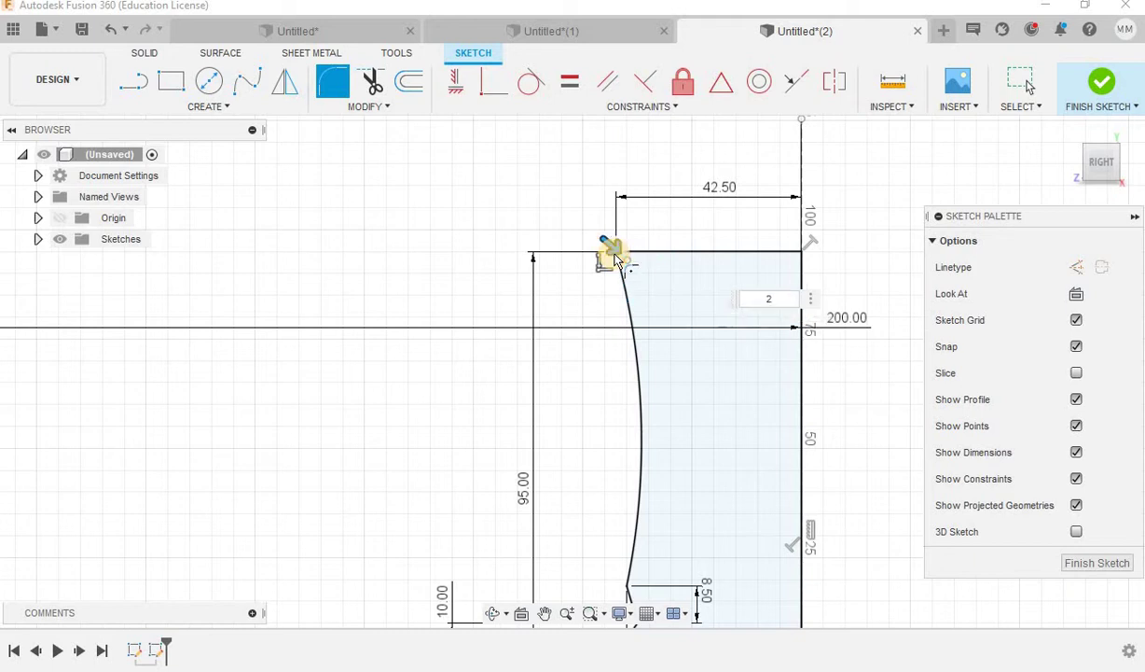
key("Return")
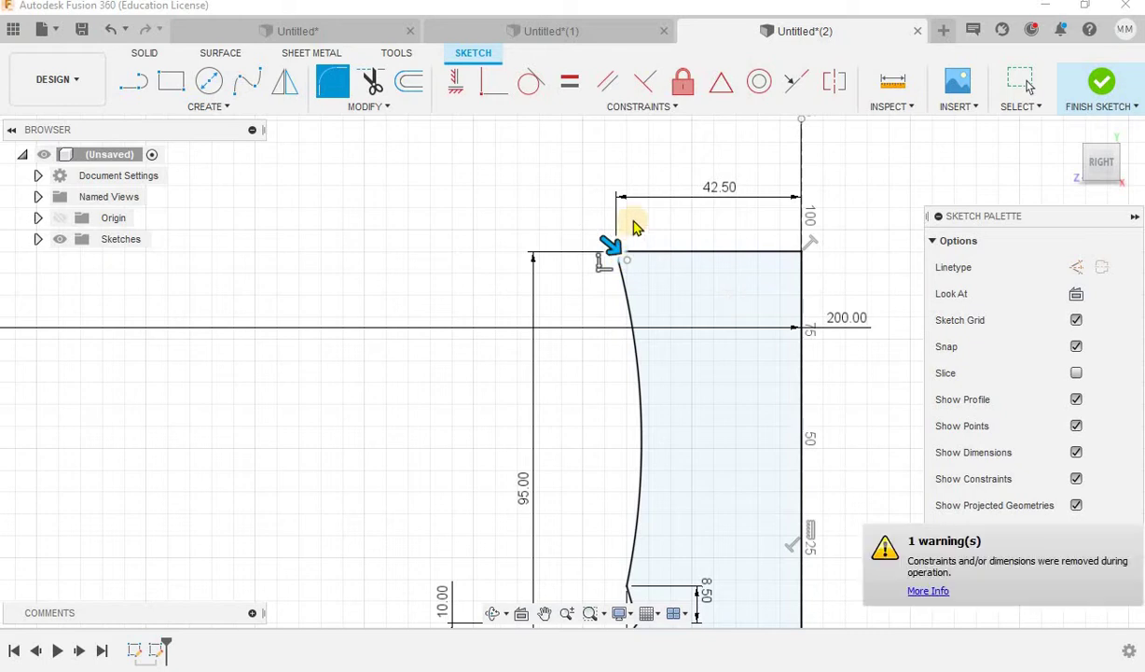
key("Escape")
scroll(338, 230, "down", 2)
scroll(495, 326, "down", 3)
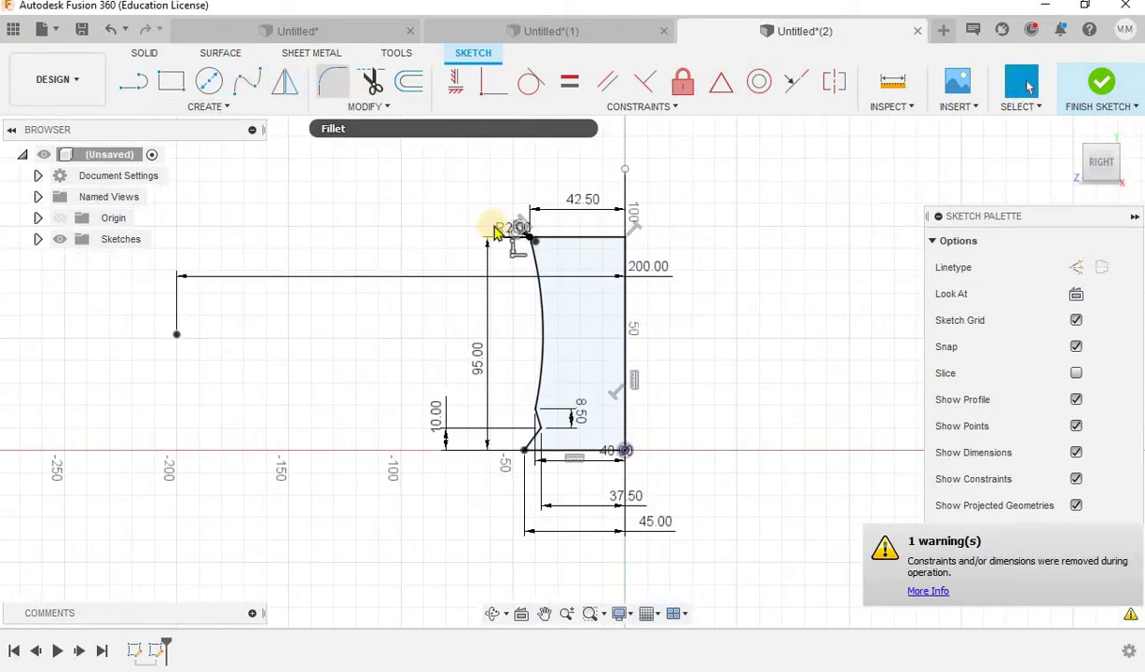
scroll(549, 252, "up", 3)
scroll(550, 254, "up", 3)
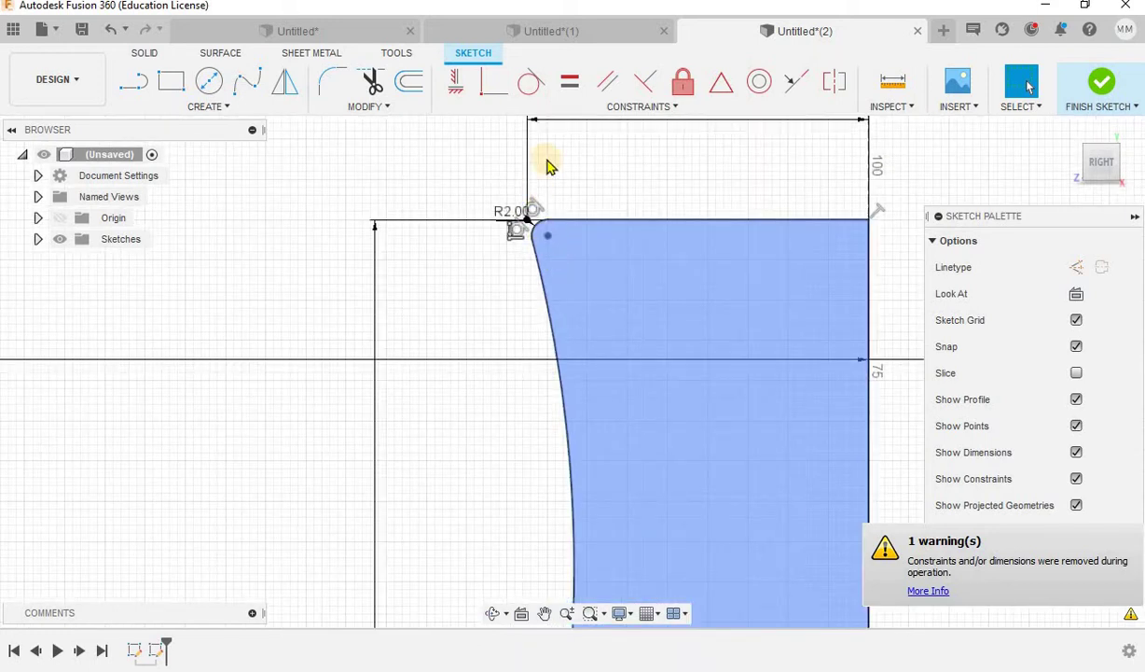
scroll(545, 158, "down", 2)
scroll(545, 160, "down", 2)
scroll(547, 164, "down", 1)
scroll(548, 164, "down", 1)
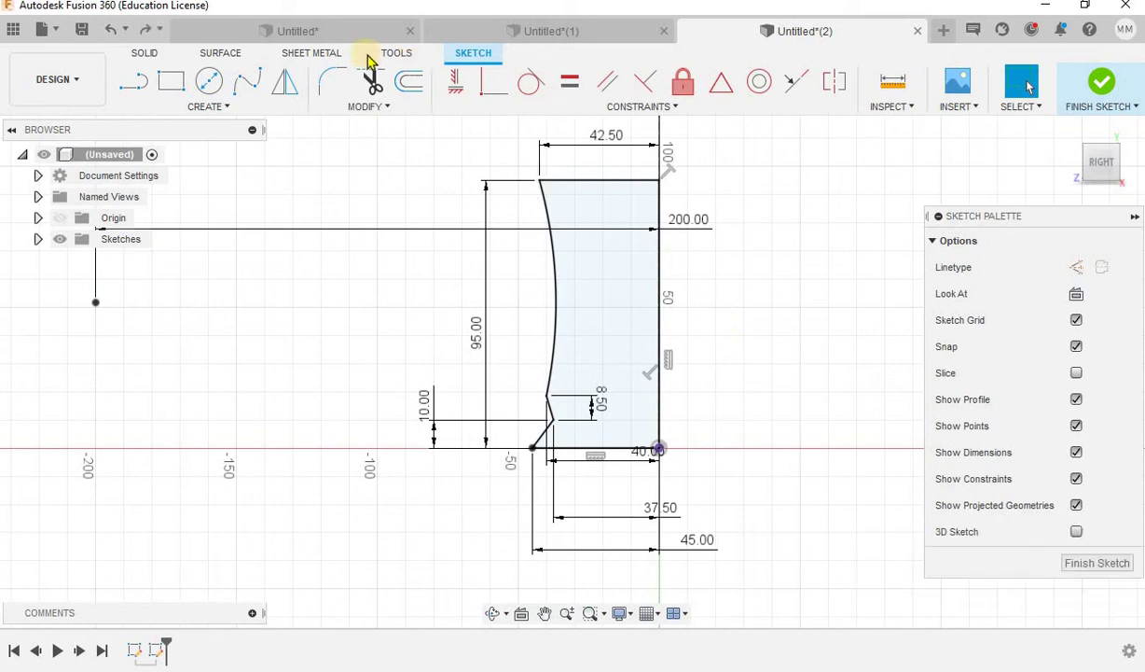
Redo the rim corner fillet with a 3 mm radius
left_click(332, 81)
type("3")
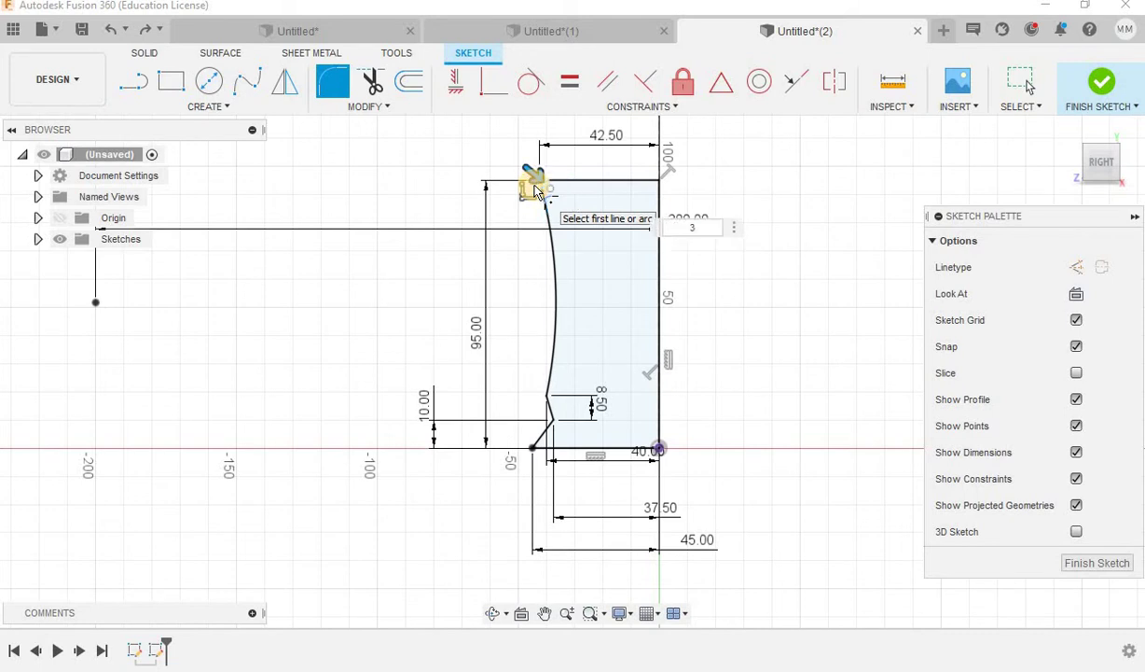
key("Return")
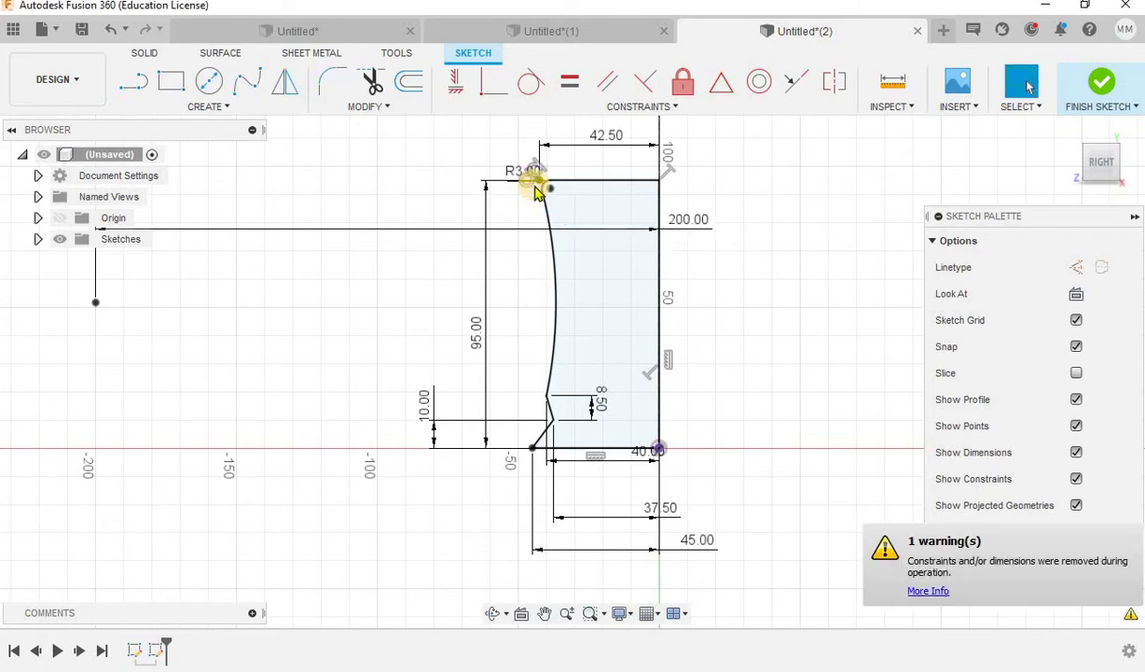
scroll(572, 193, "up", 3)
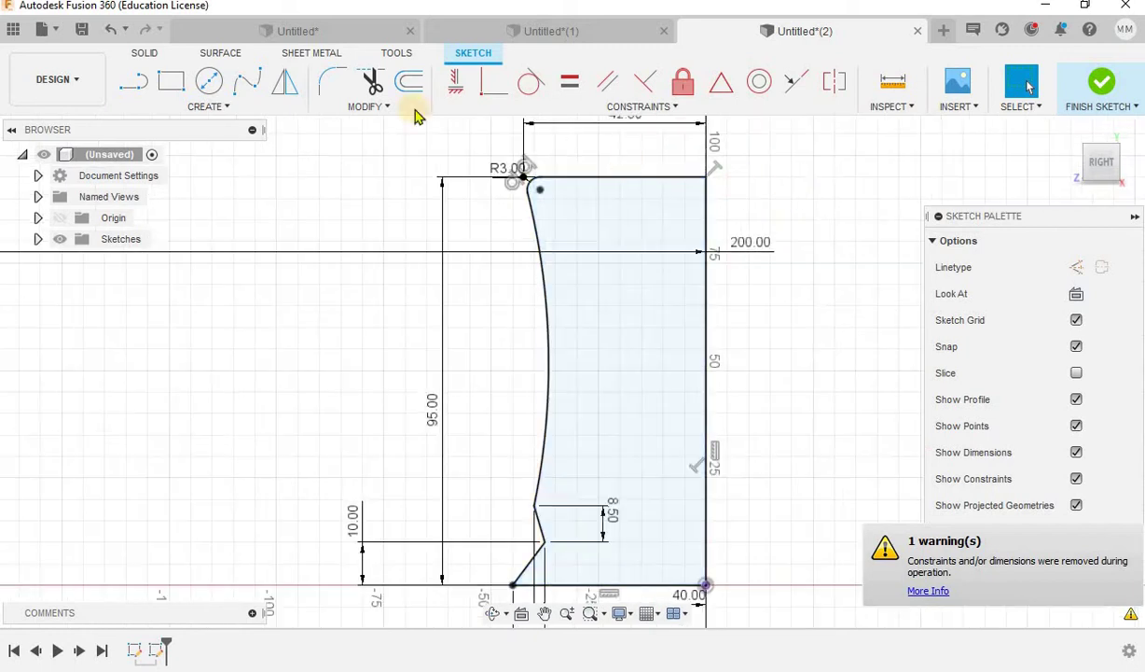
left_click(328, 77)
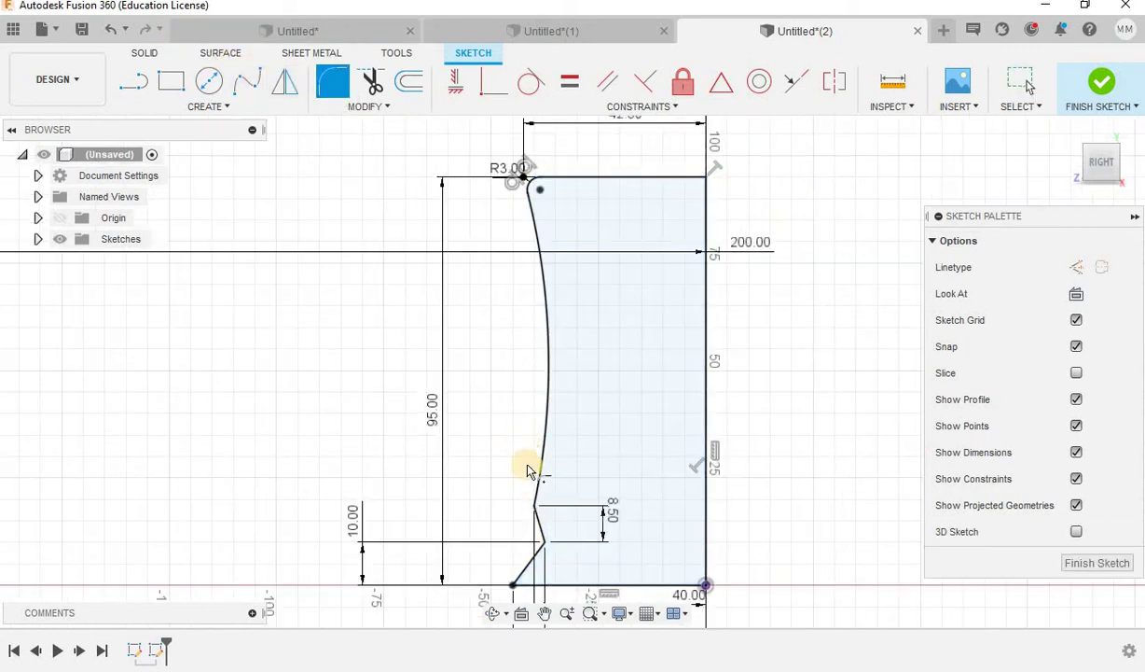
Fillet the curved wall's bend into the angled foot at 2 mm, picking the foot and base lines
scroll(528, 485, "down", 1)
left_click(534, 492)
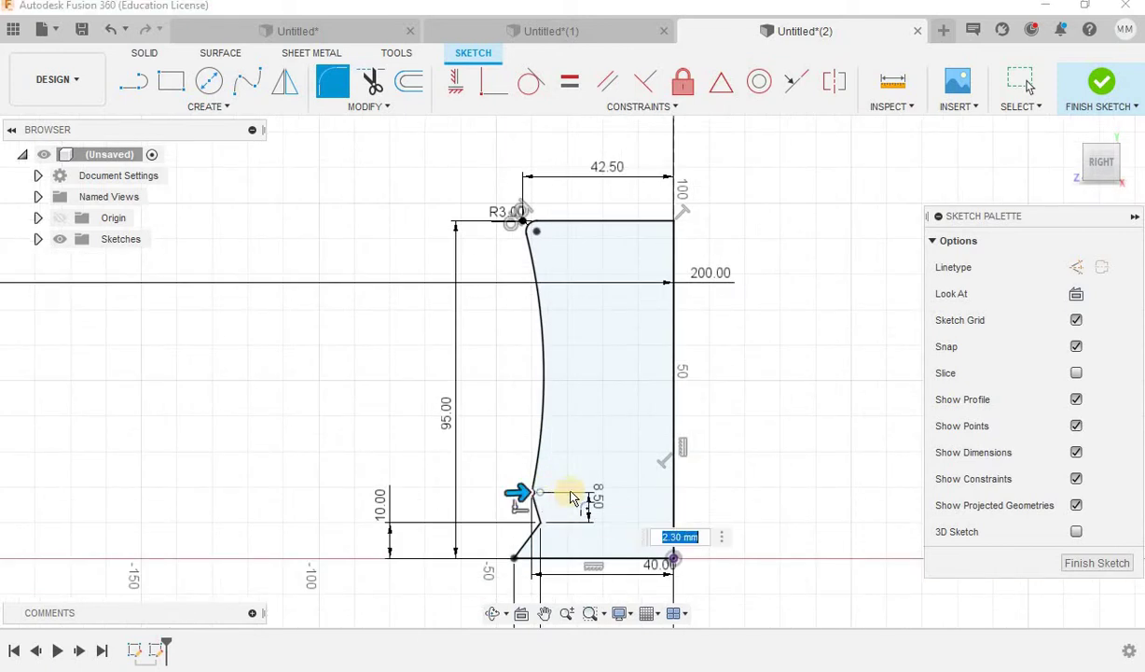
type("2")
key("Return")
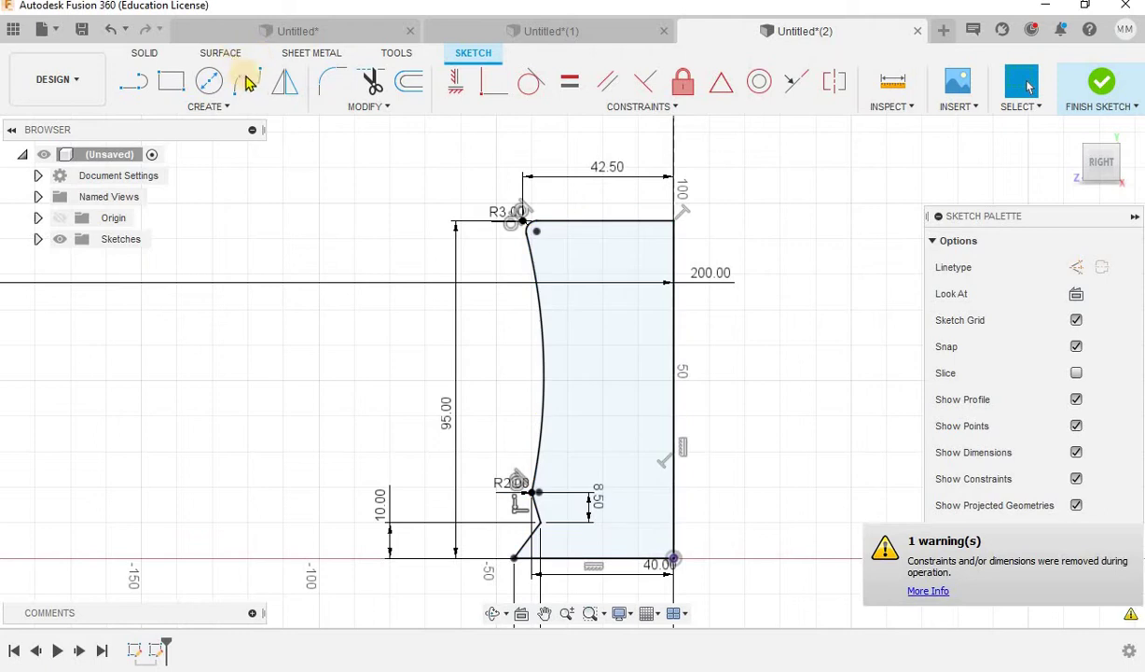
left_click(519, 554)
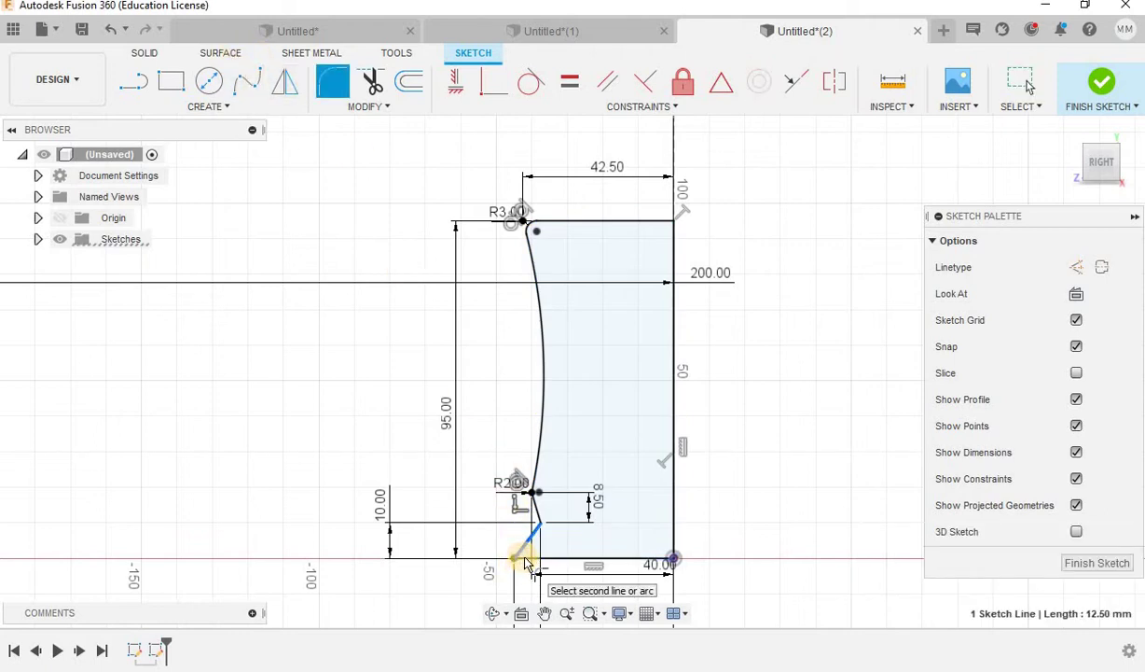
left_click(530, 560)
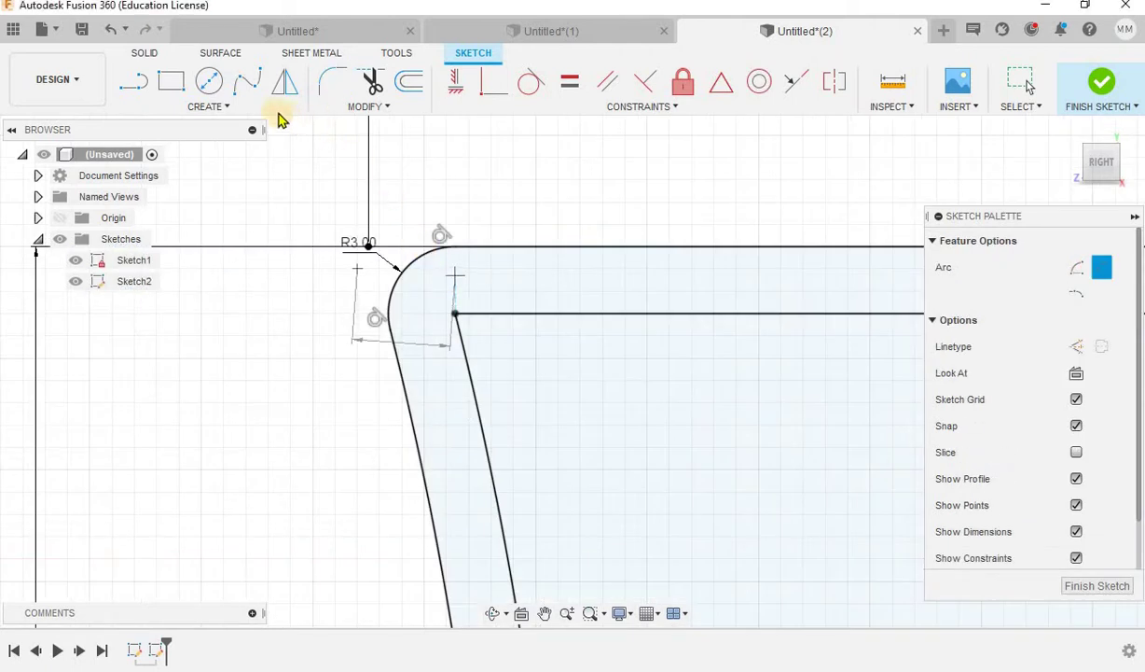
Draw an arc from the inner rim corner point up to the rim's top edge
key("Escape")
left_click(211, 112)
mouse_move(196, 184)
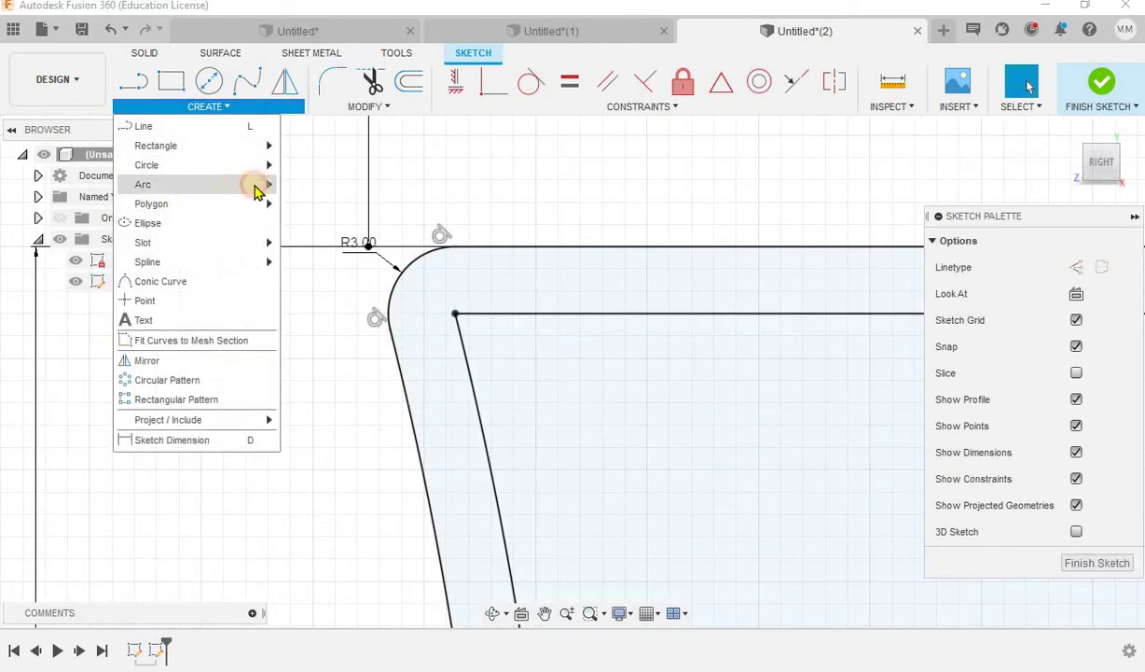
left_click(322, 186)
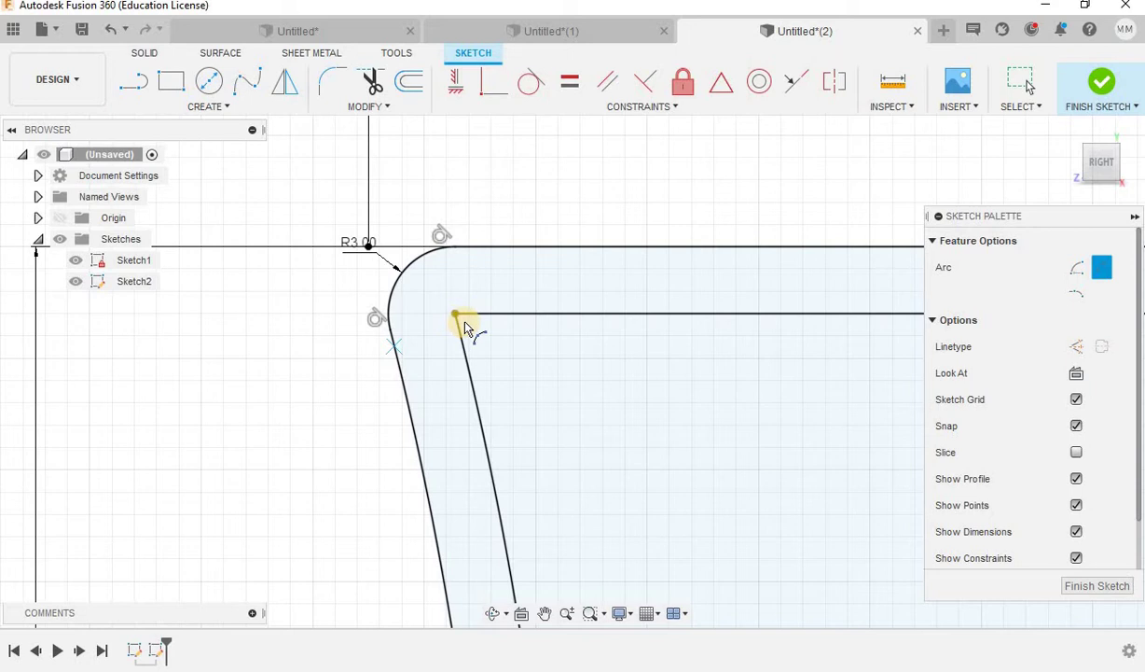
scroll(464, 327, "up", 3)
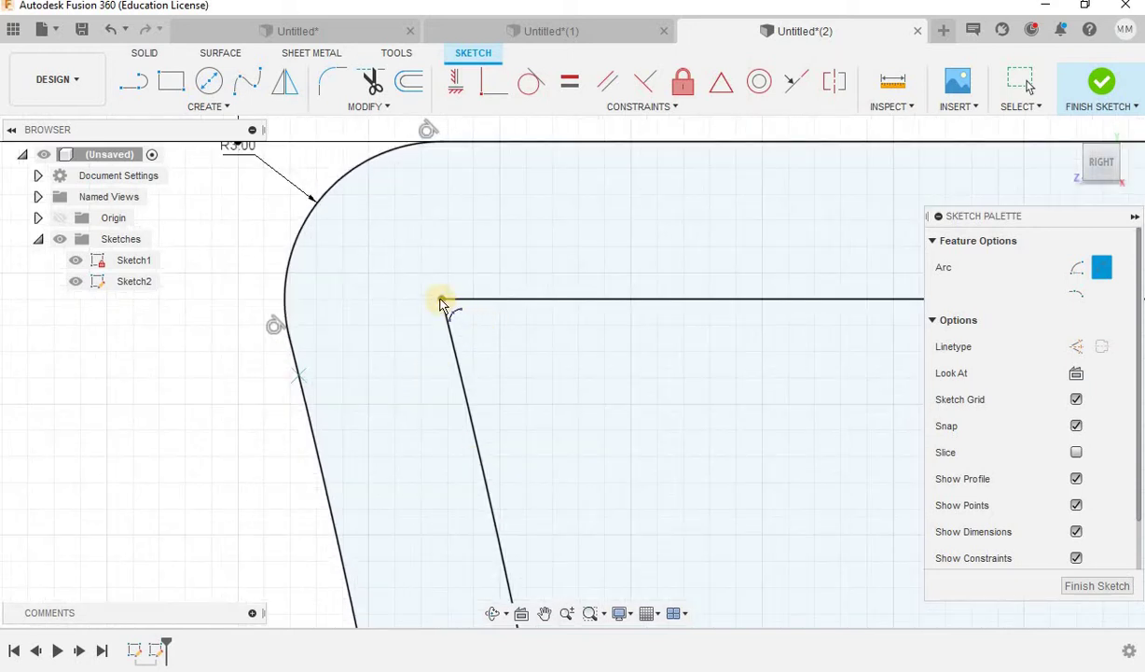
left_click(441, 300)
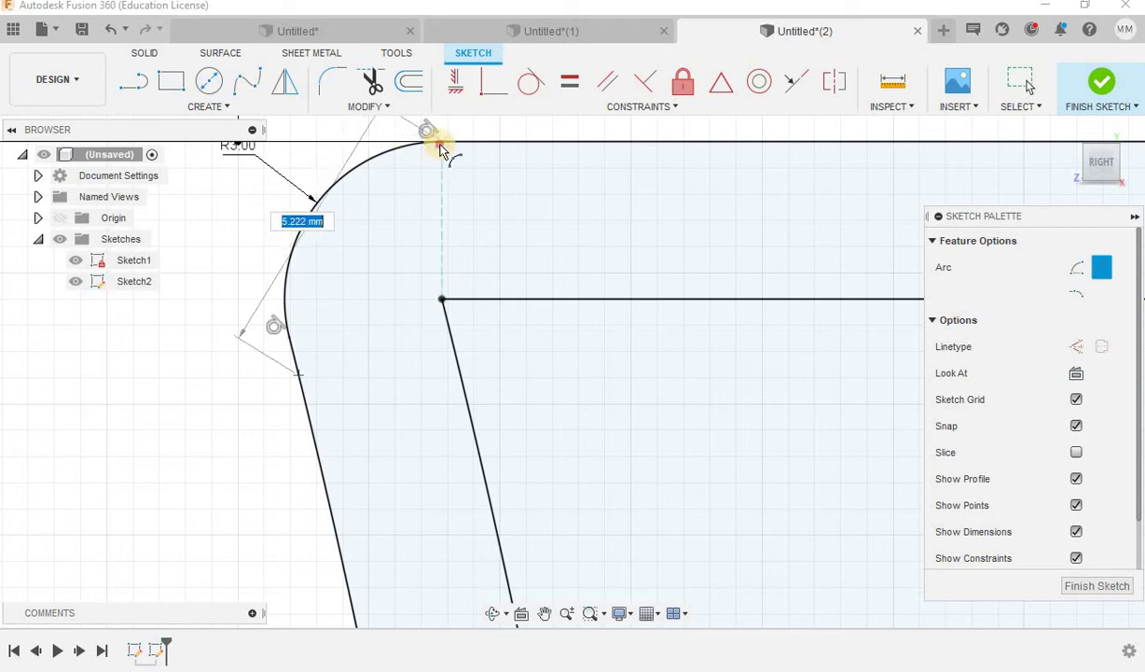
left_click(443, 183)
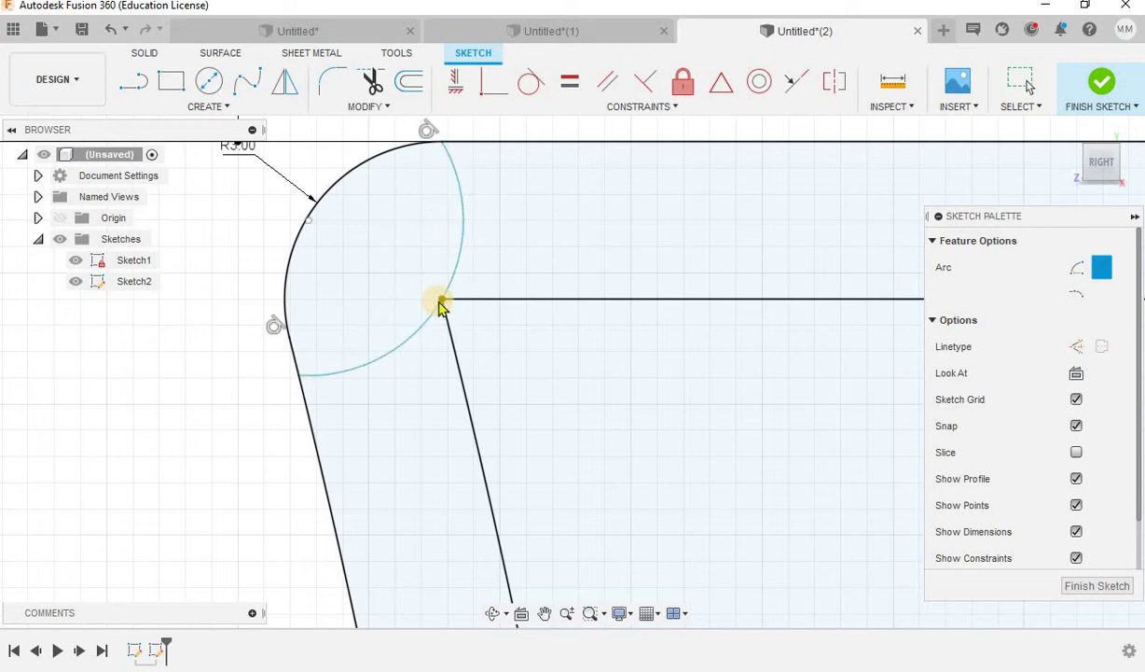
key("Escape")
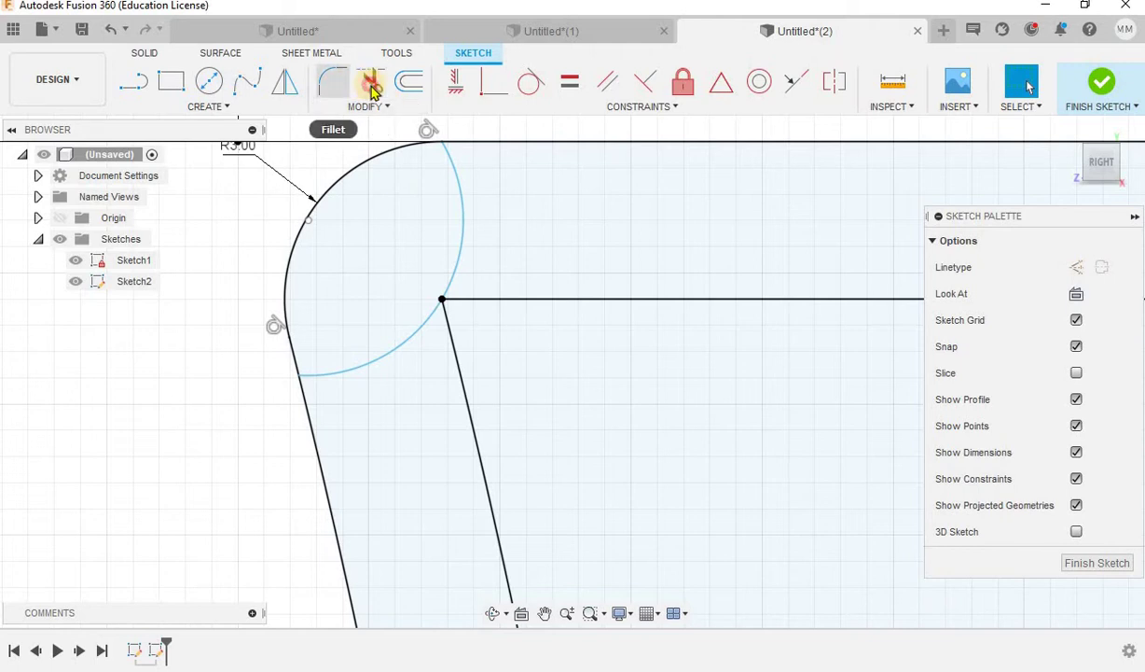
Trim away the arc's lower excess so only the rolled-rim curve remains
left_click(372, 82)
left_click(410, 336)
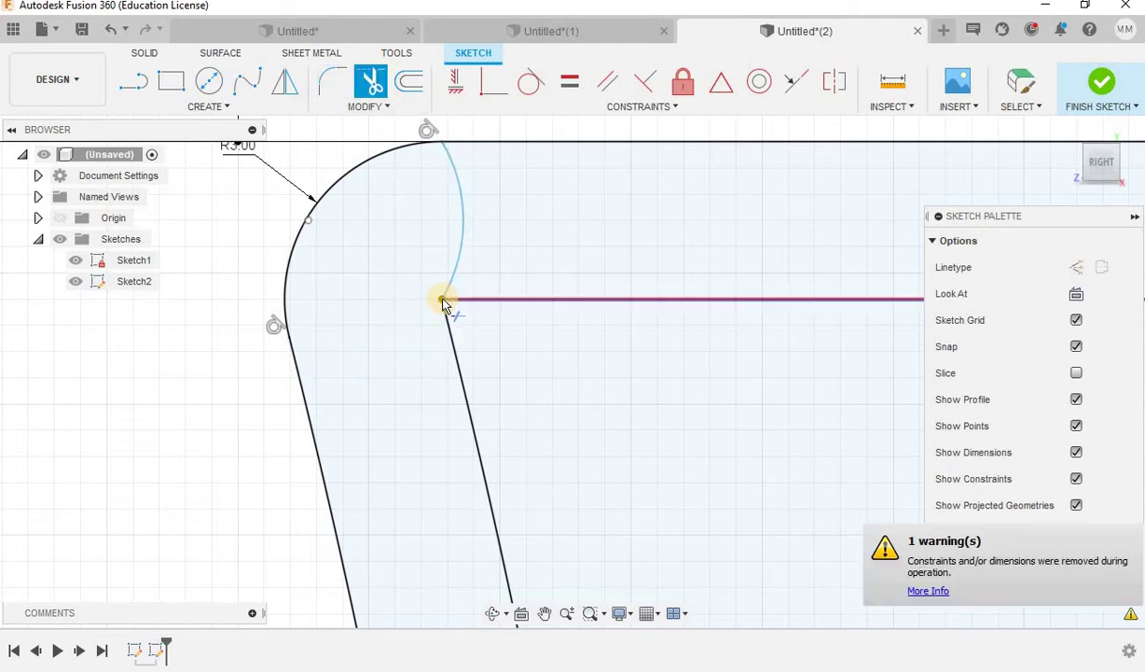
scroll(444, 303, "up", 3)
scroll(444, 303, "down", 2)
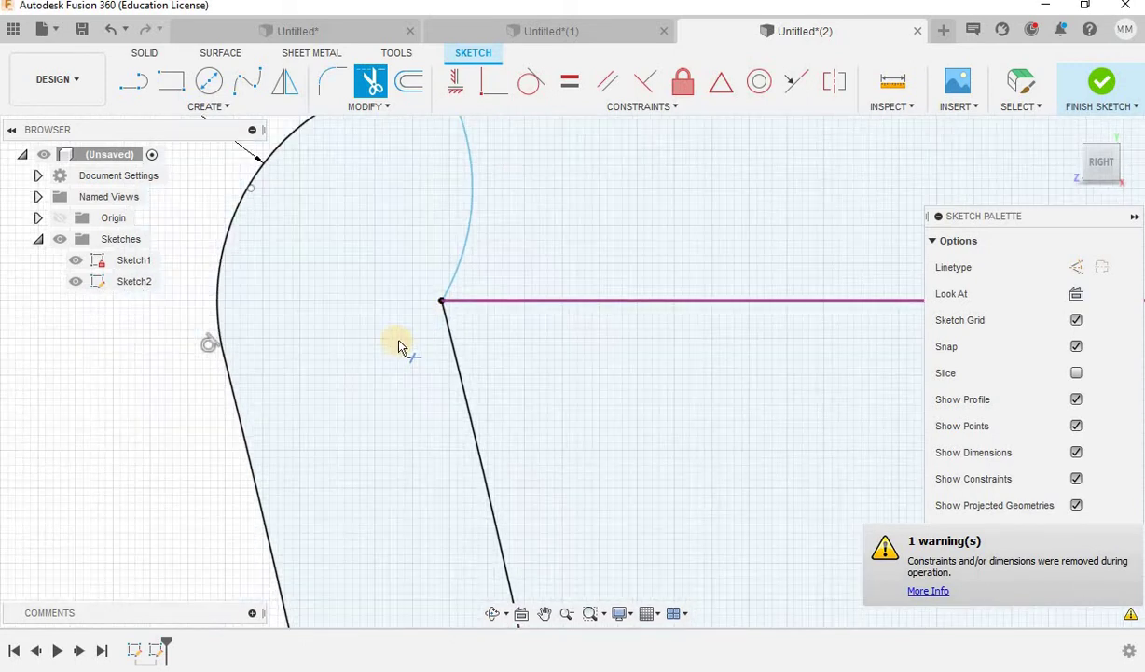
scroll(396, 345, "down", 1)
scroll(397, 345, "down", 1)
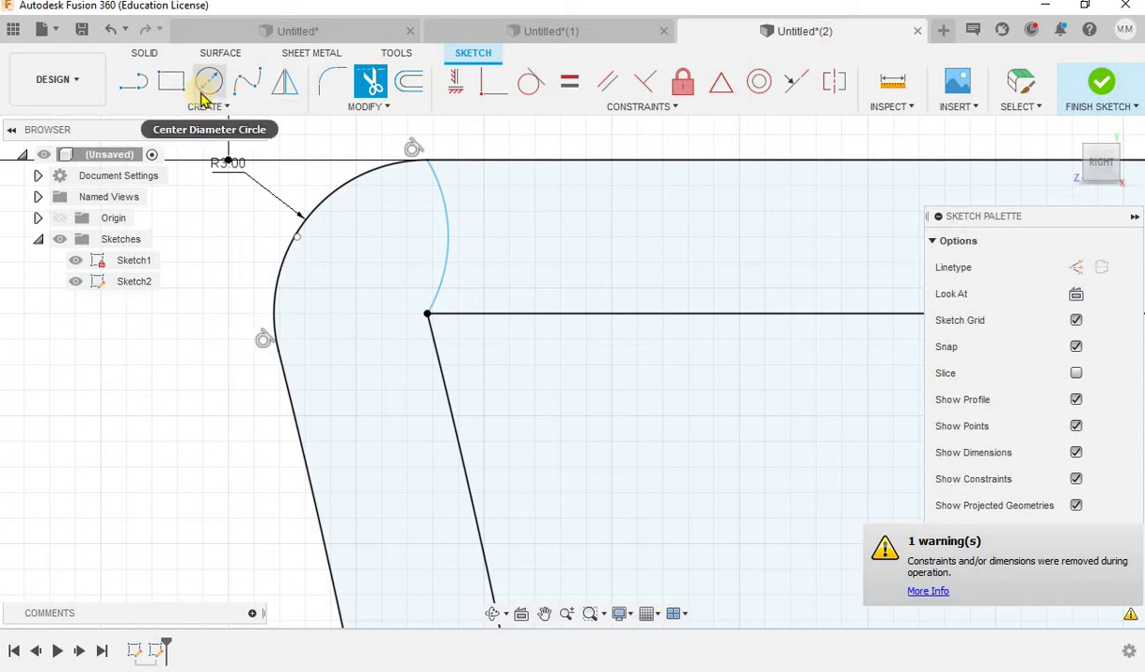
key("Escape")
left_click(447, 209)
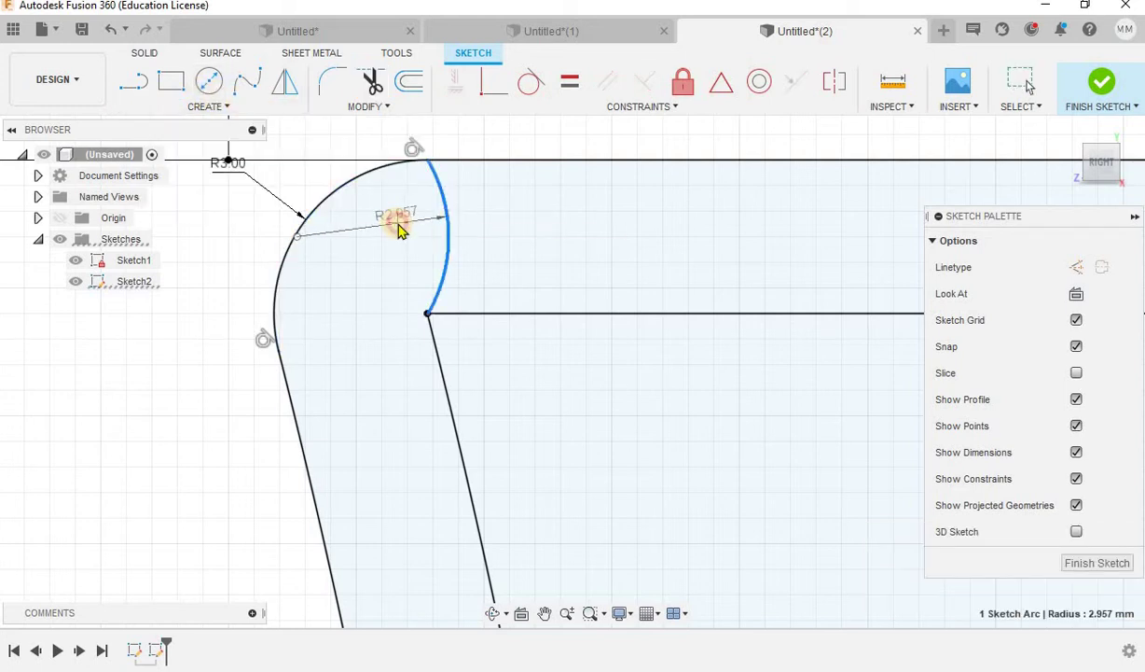
Set the rim arc radius to 15 and trim off the top and middle horizontal lines
double_click(398, 230)
type("15")
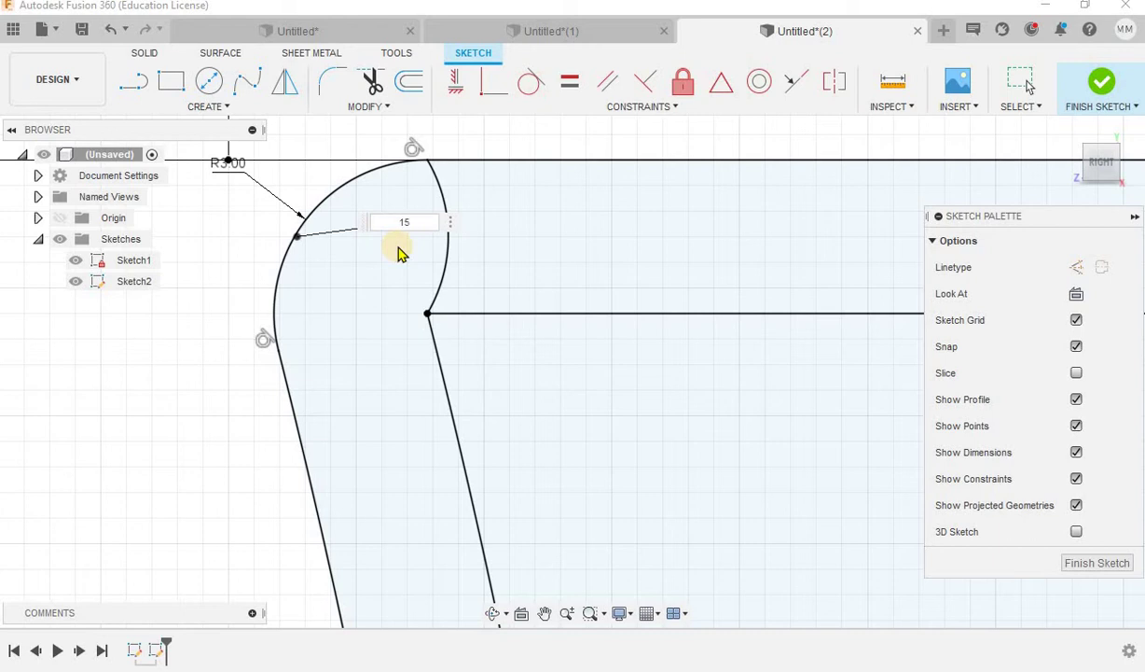
key("Return")
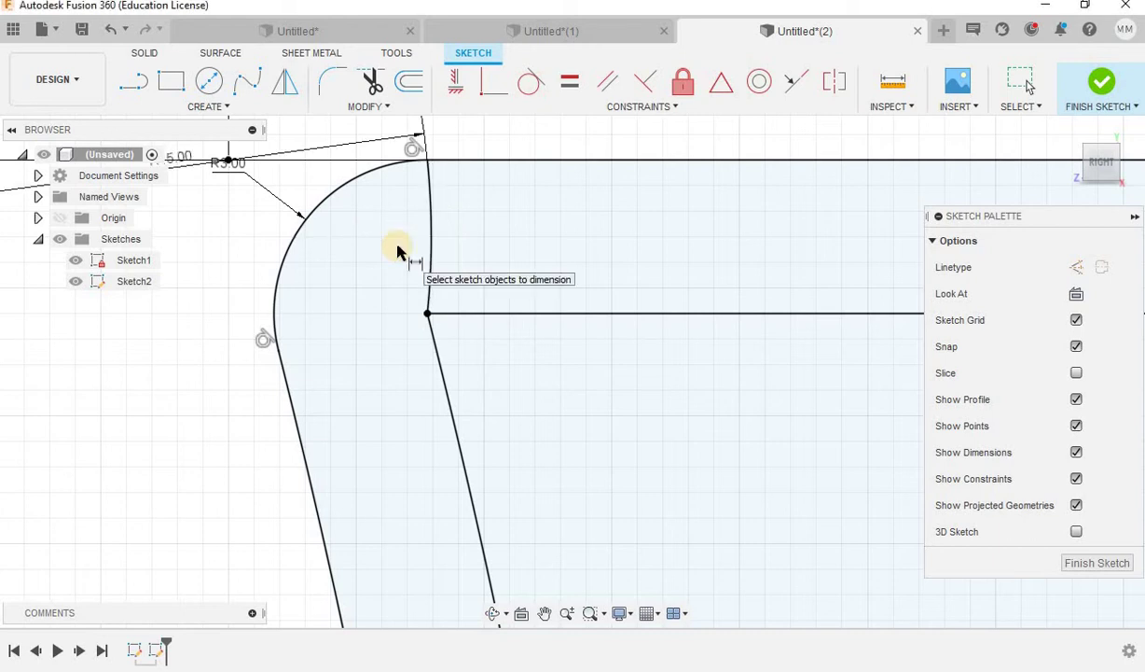
left_click(371, 81)
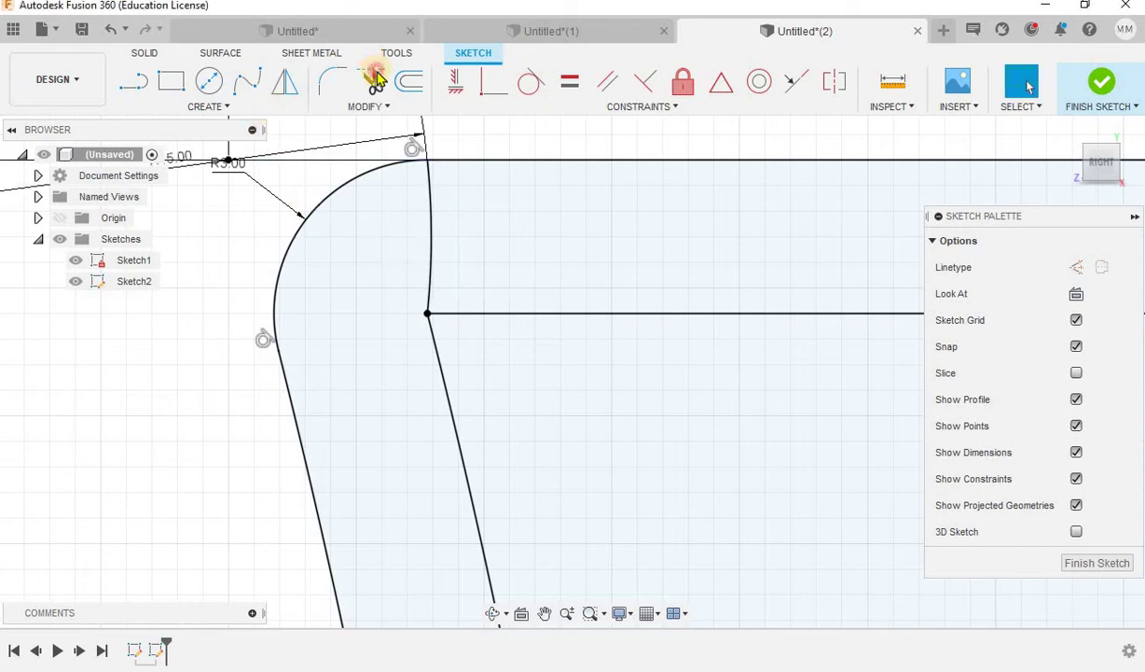
left_click(473, 162)
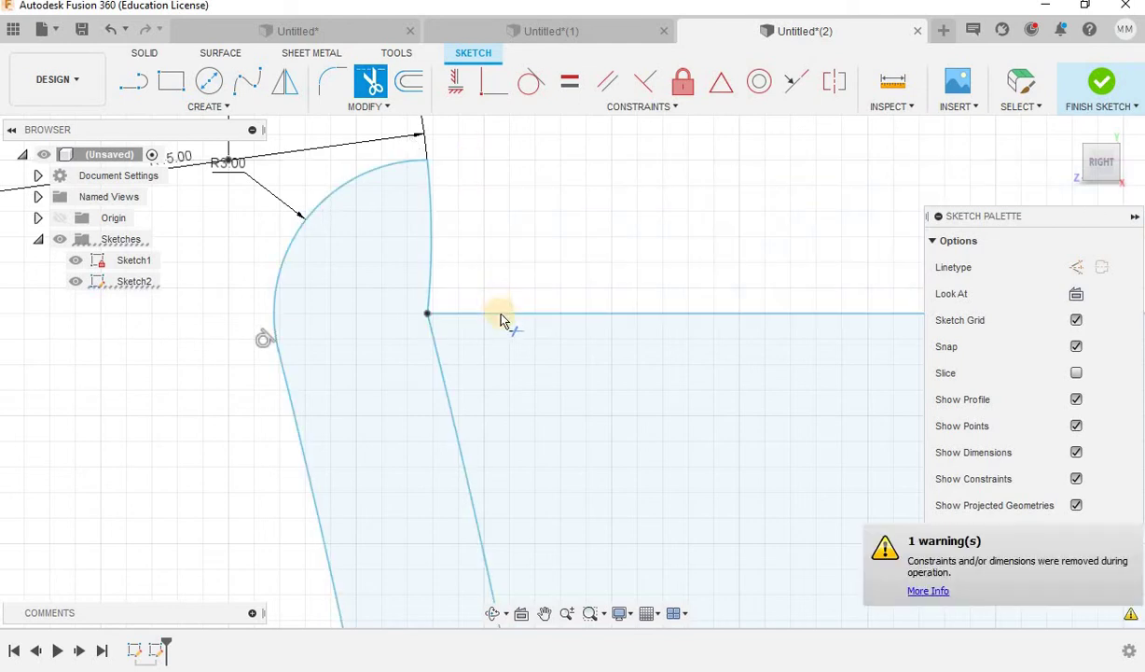
left_click(501, 317)
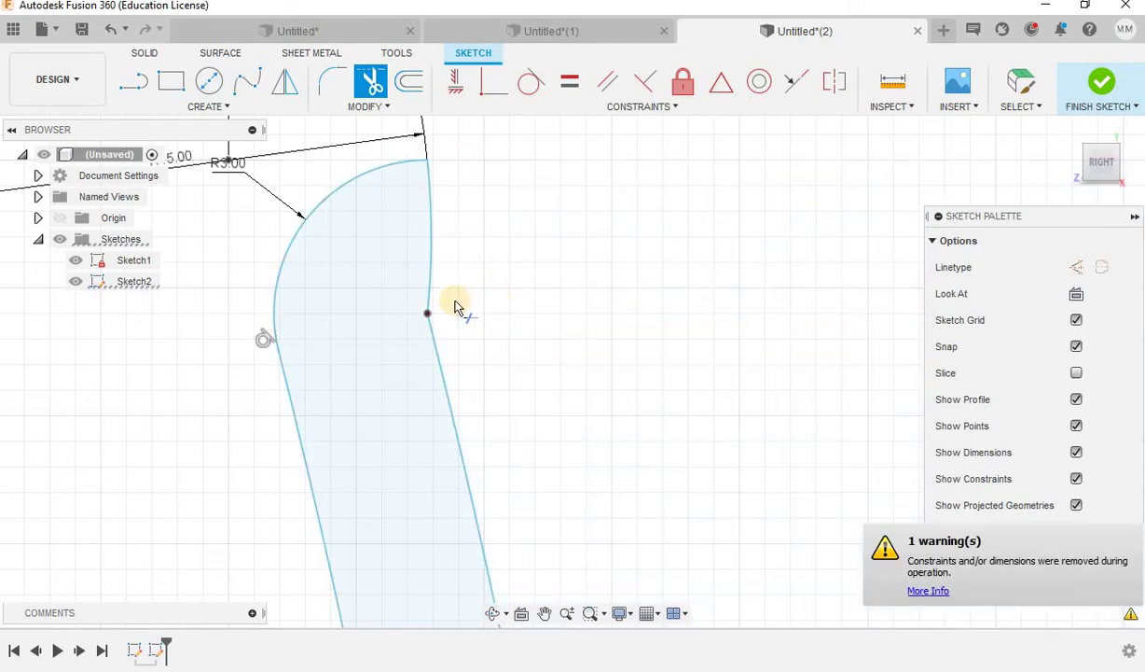
Round the profile's top-right rim corner with a 1 mm fillet
left_click(333, 82)
left_click(425, 160)
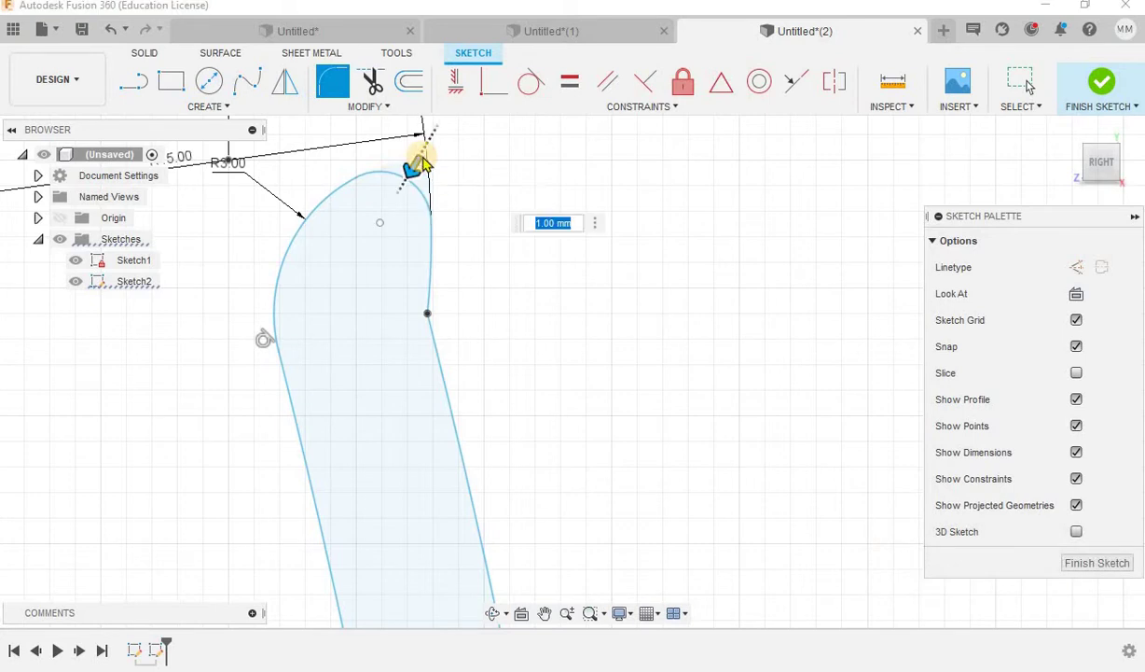
key("Return")
scroll(512, 242, "down", 3)
key("Escape")
scroll(512, 242, "down", 2)
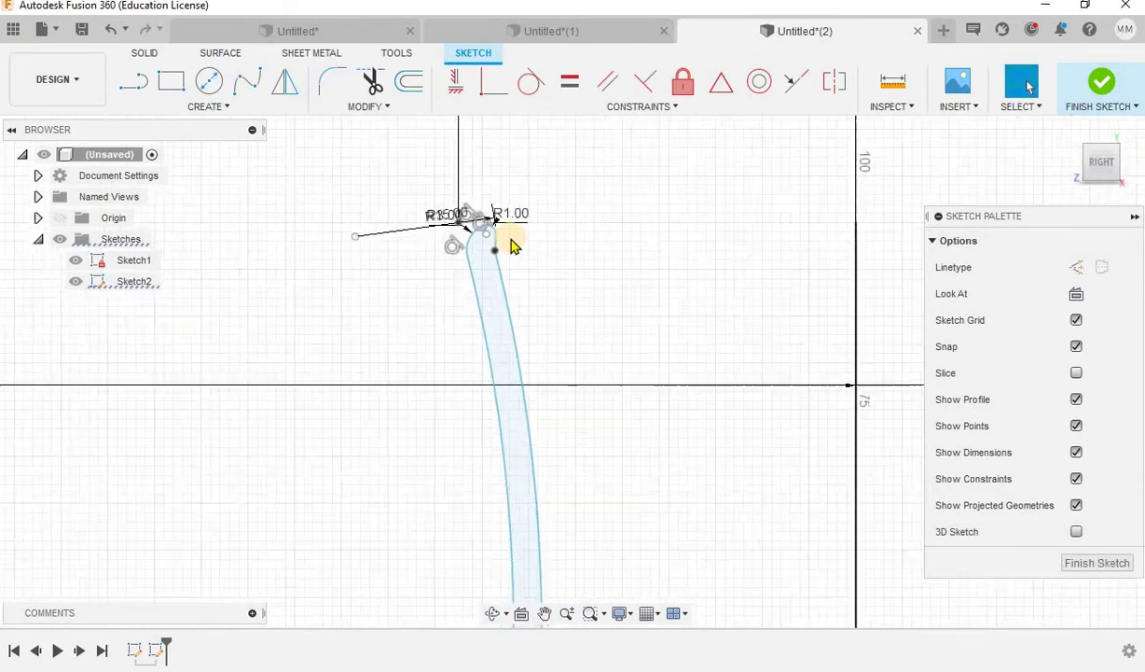
scroll(511, 243, "down", 1)
scroll(588, 388, "down", 1)
scroll(603, 455, "down", 1)
scroll(602, 455, "up", 2)
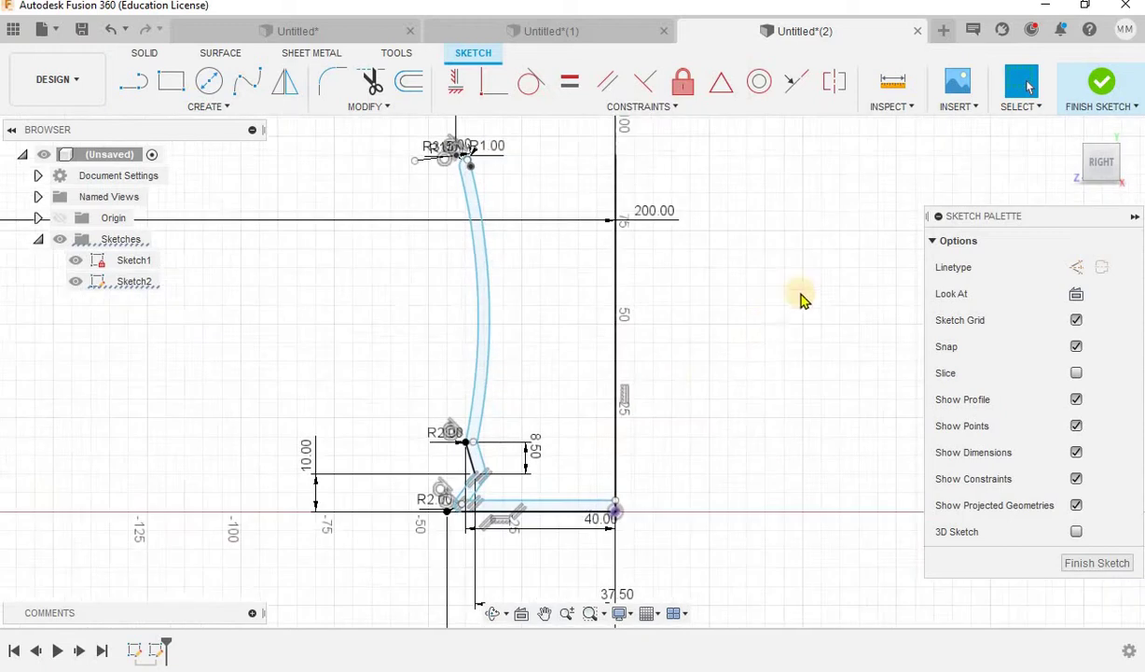
scroll(602, 455, "up", 2)
Revolve the wall profile 360° about the vertical centre line, then orbit to inspect the cup
key("Escape")
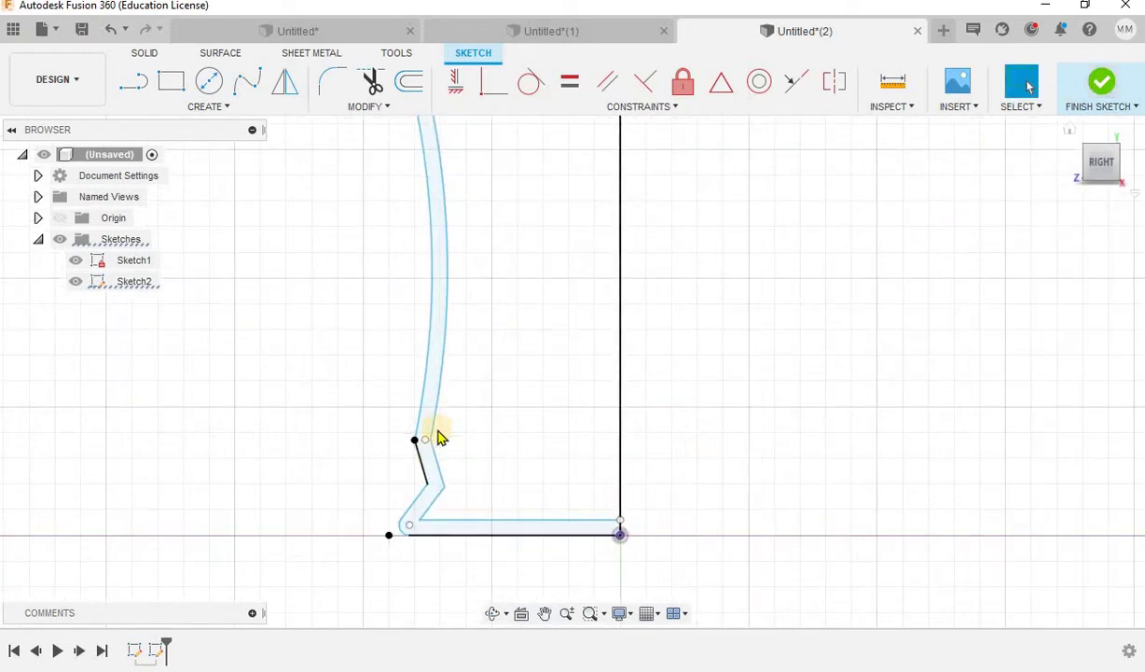
left_click(434, 261)
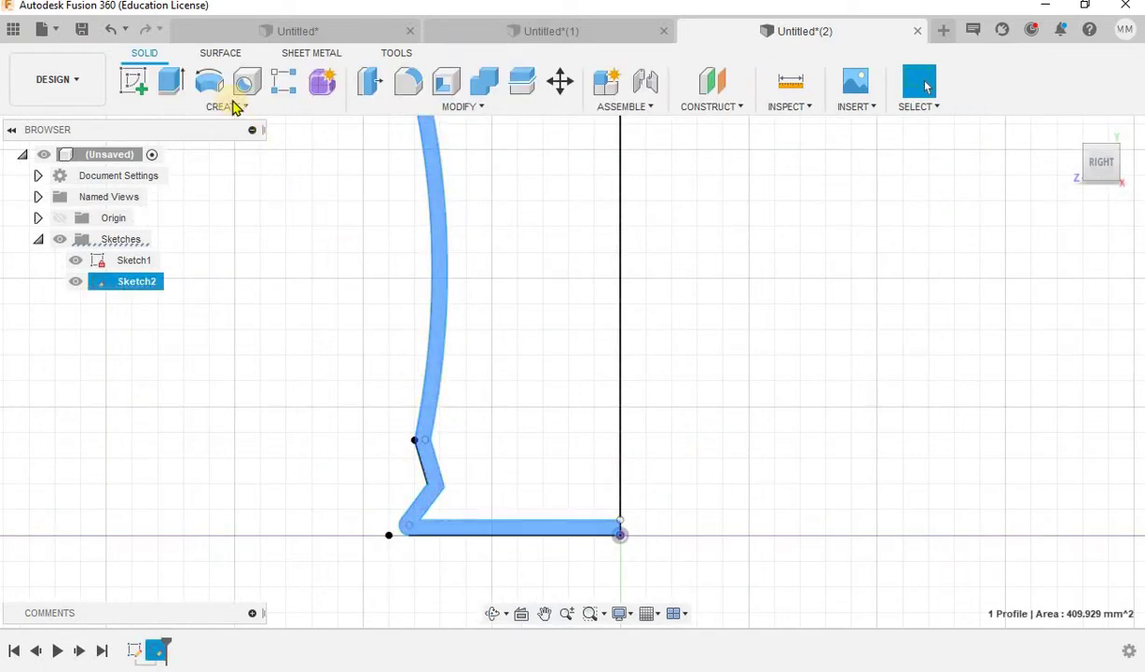
left_click(209, 83)
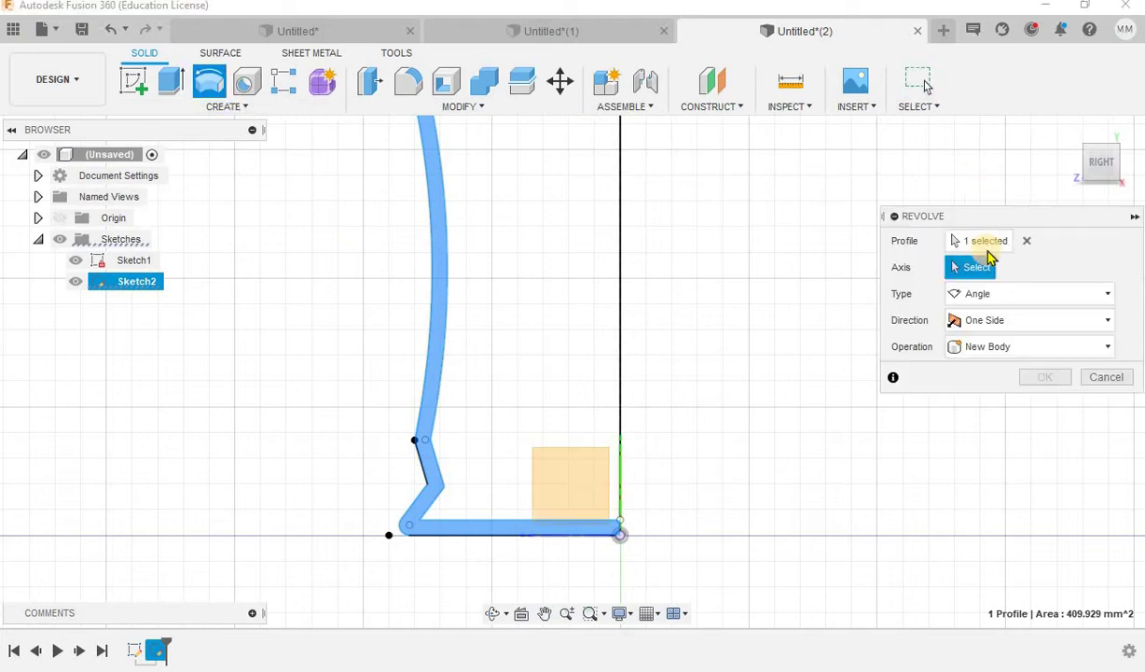
left_click(618, 315)
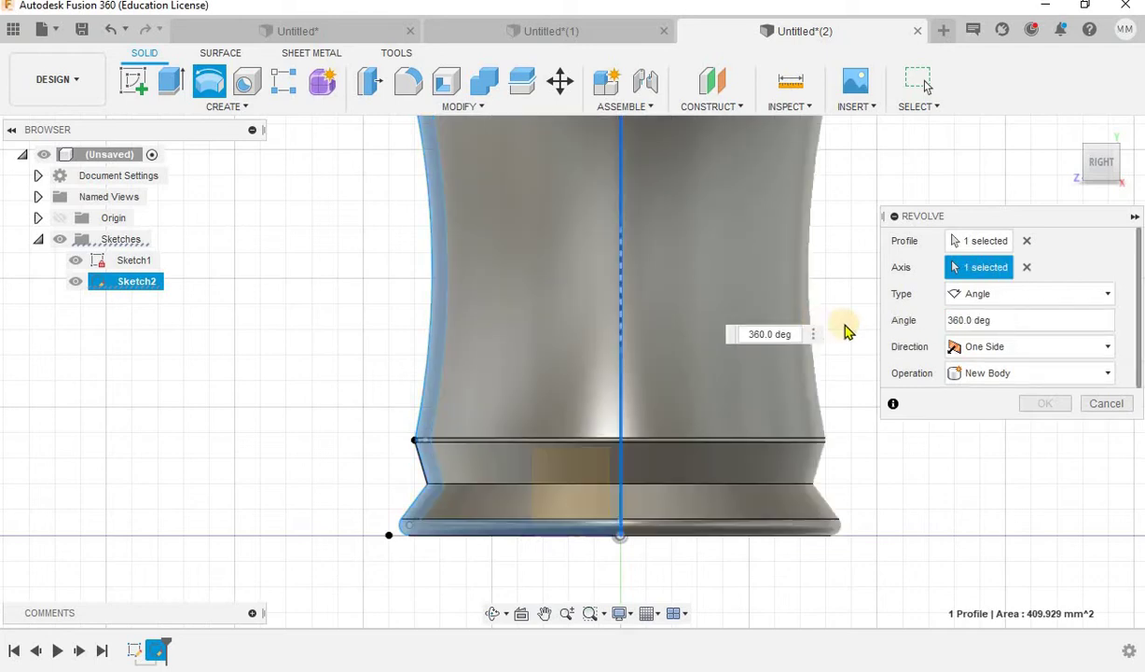
left_click(1003, 402)
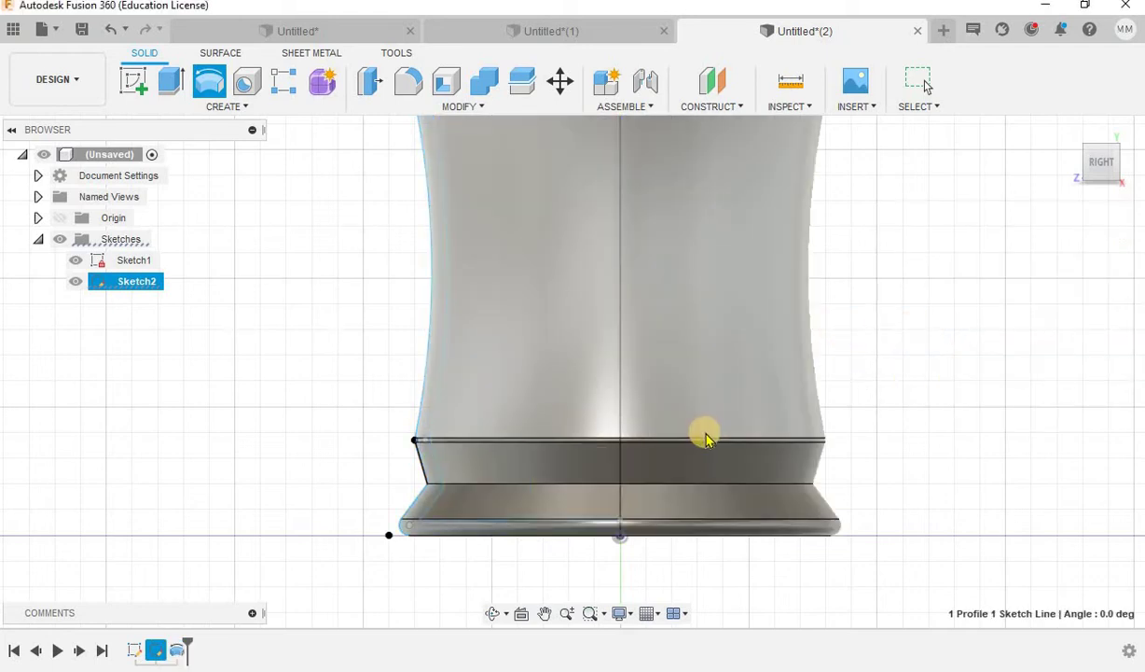
scroll(703, 426, "down", 1)
scroll(711, 435, "down", 4)
middle_click_drag(828, 378, 844, 351, "shift")
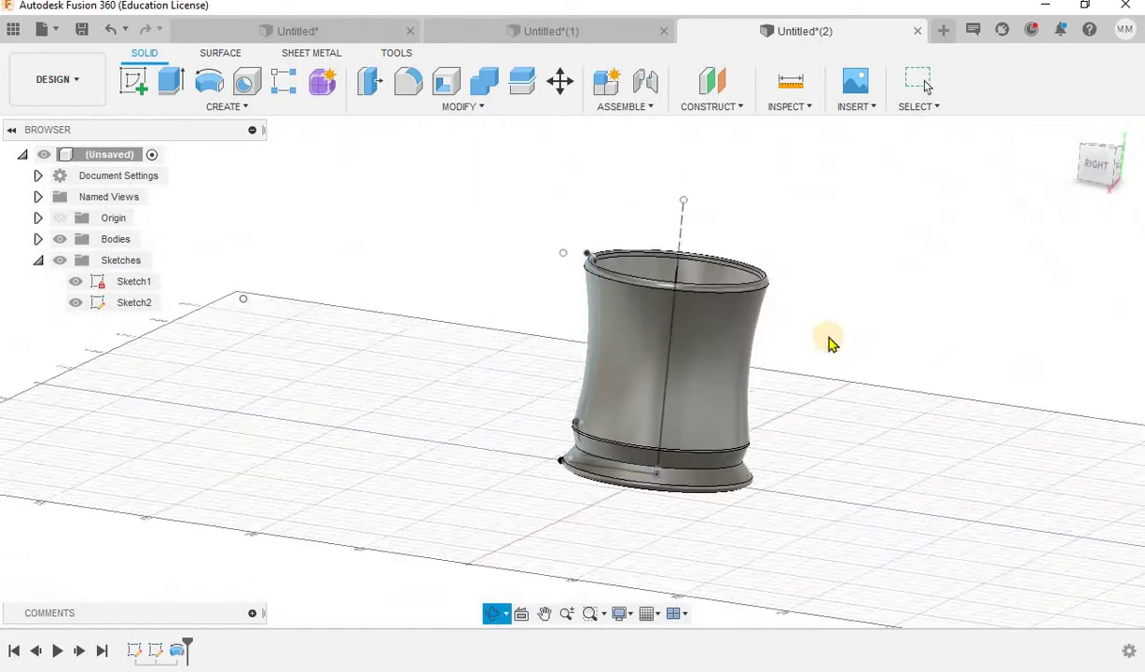
scroll(798, 275, "up", 3)
mouse_move(797, 275)
middle_mouse_down("shift")
mouse_move(708, 288)
mouse_move(779, 250)
middle_mouse_up("shift")
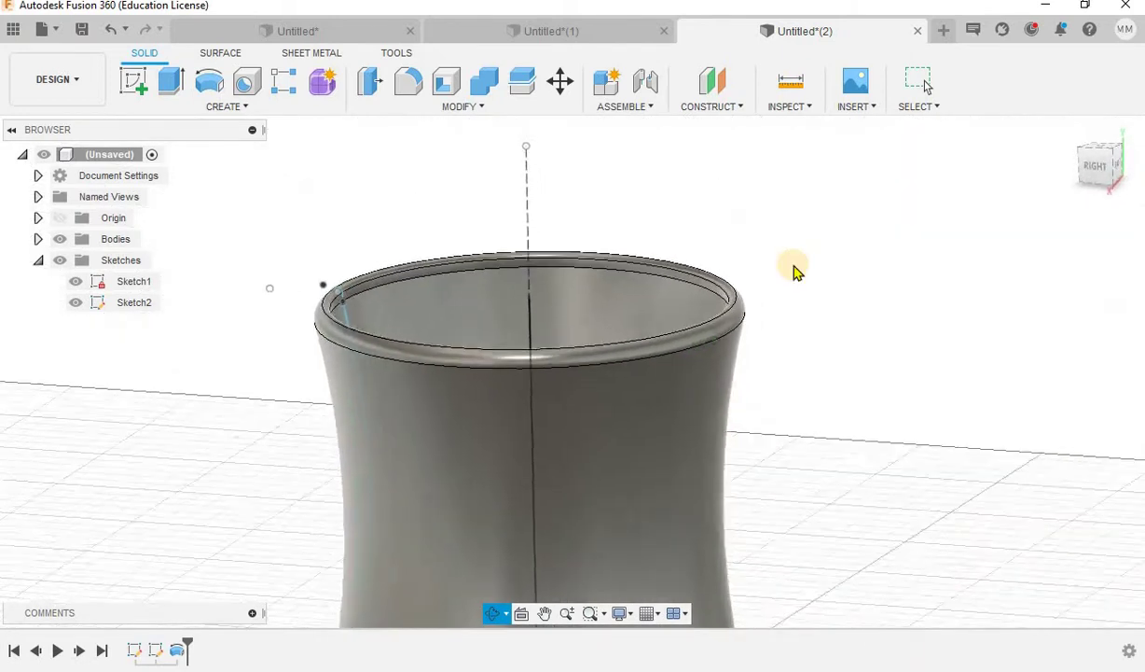
scroll(795, 270, "down", 3)
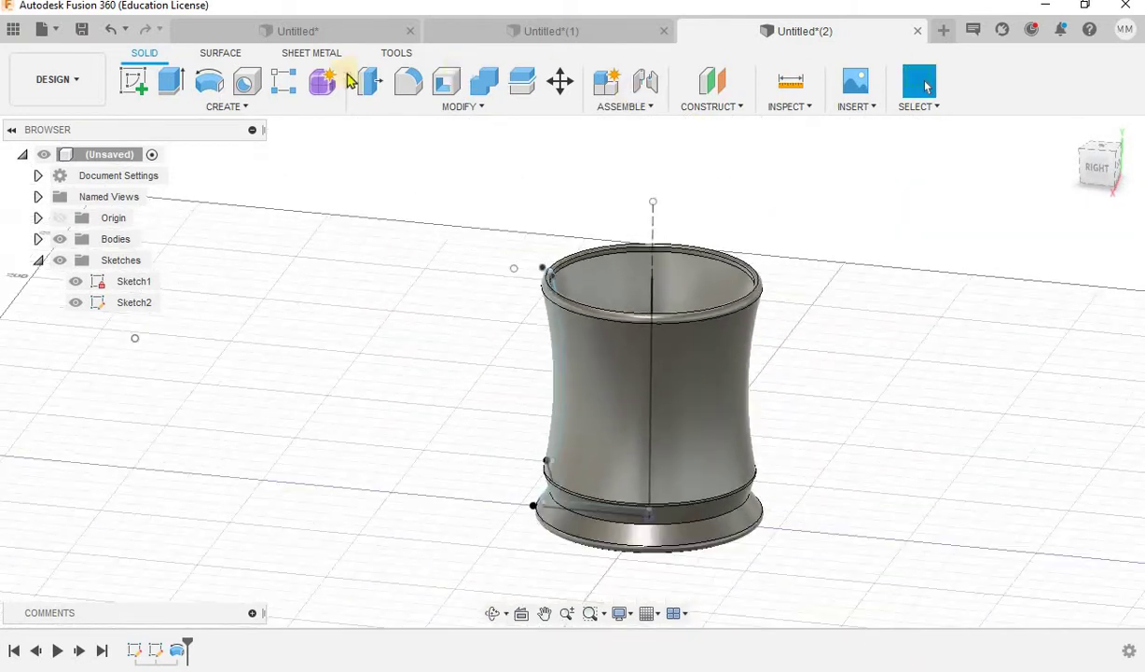
Start Sketch3 on the vertical side plane and frame the empty space beside the cup
left_click(141, 83)
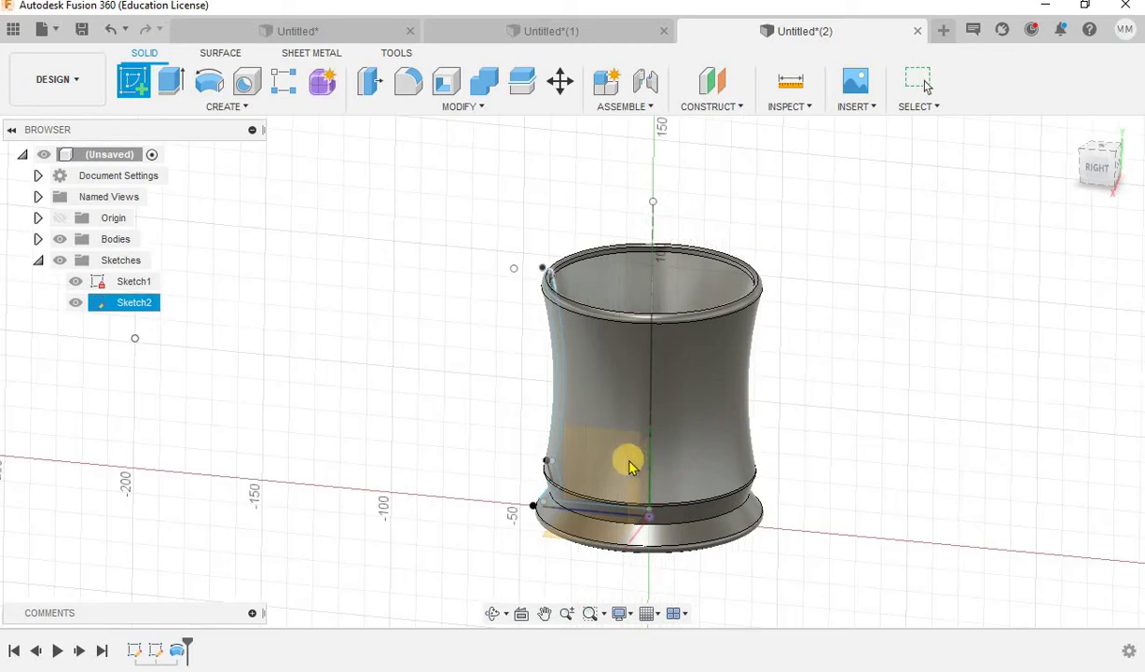
mouse_move(1099, 164)
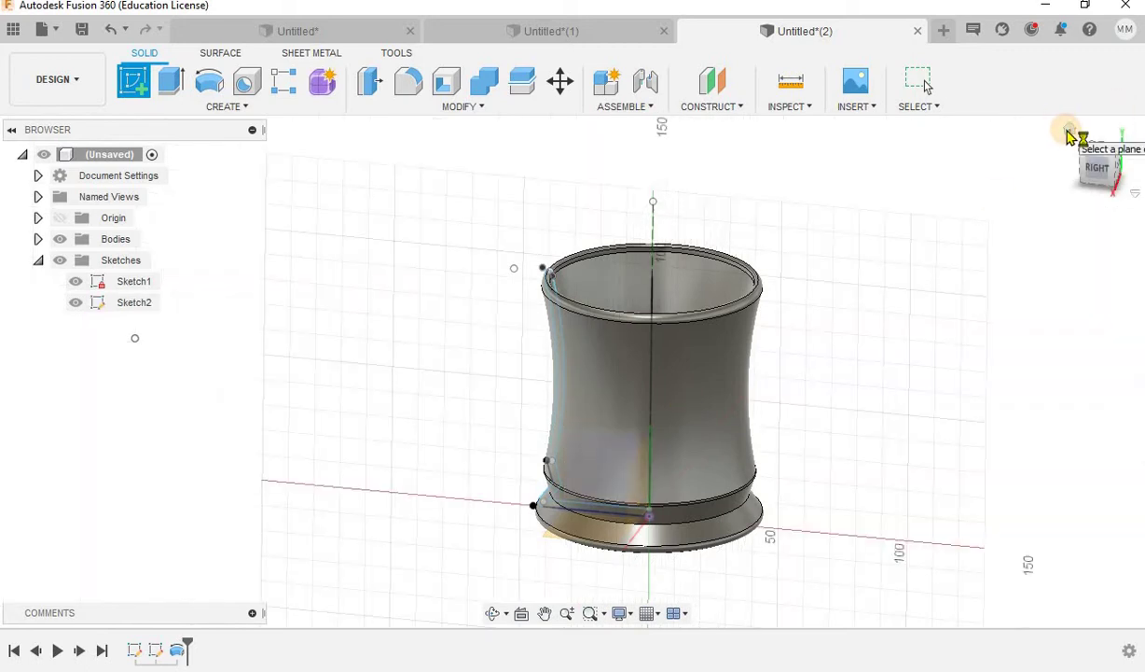
left_click(1071, 135)
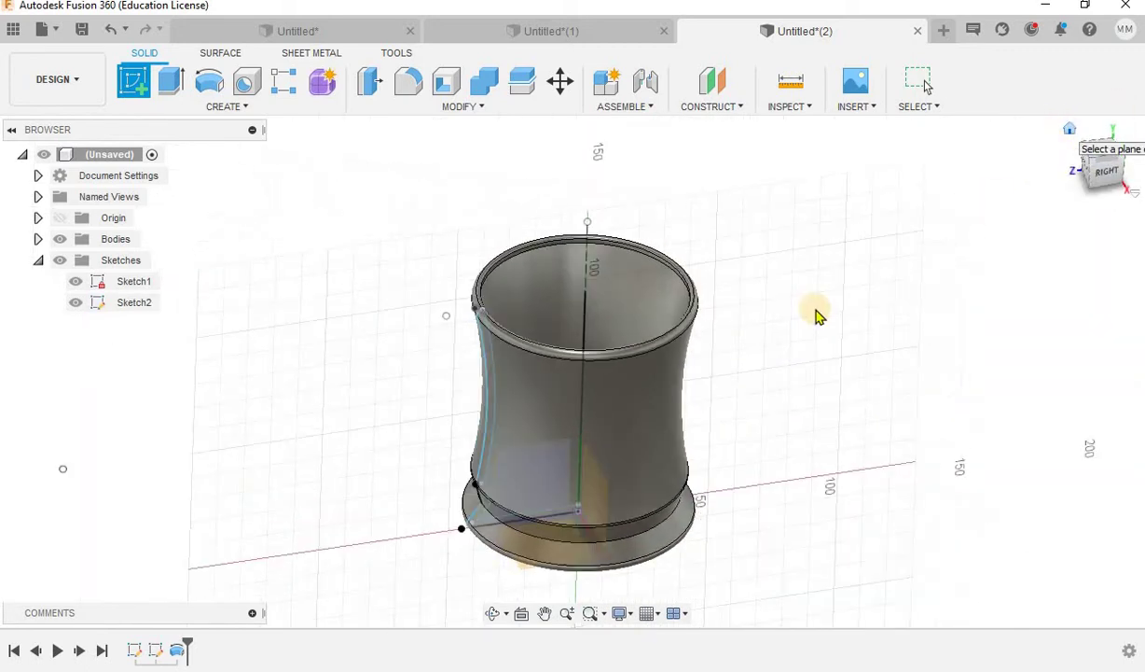
left_click(553, 480)
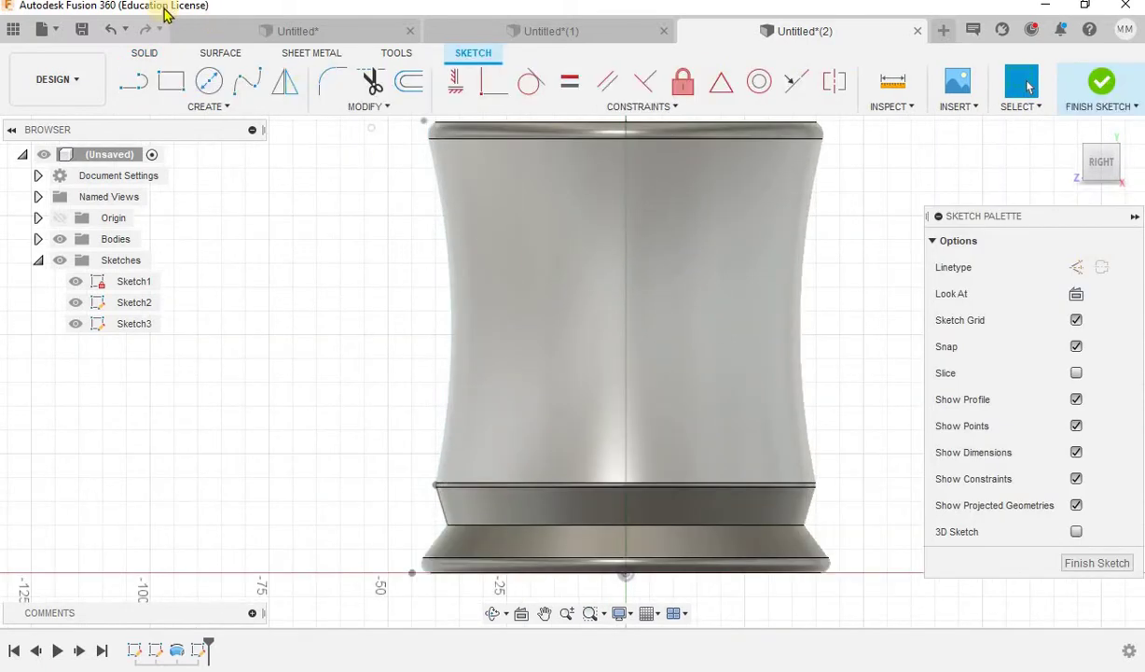
scroll(538, 297, "down", 5)
scroll(537, 297, "up", 1)
scroll(537, 294, "up", 3)
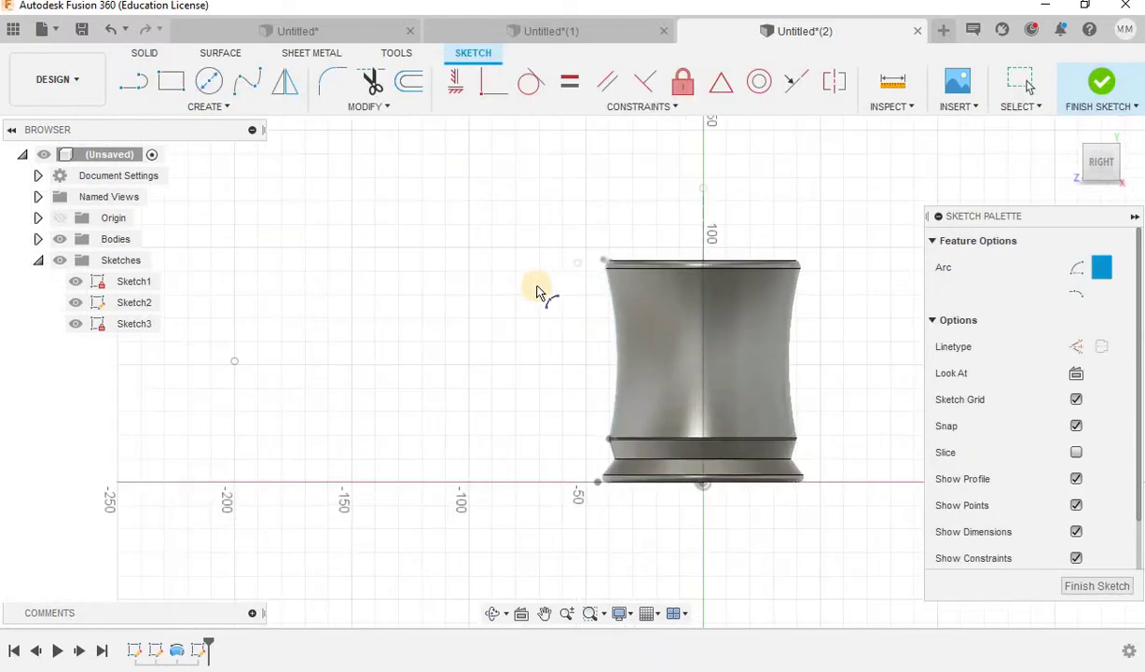
scroll(541, 287, "up", 3)
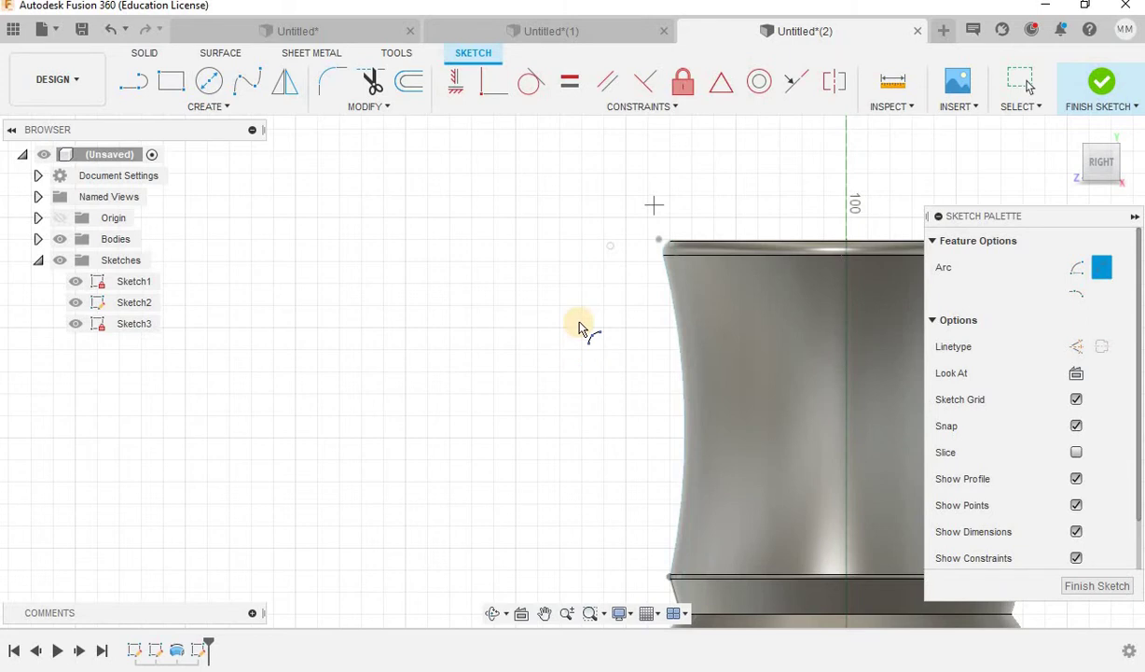
scroll(597, 280, "down", 2)
scroll(560, 373, "down", 1)
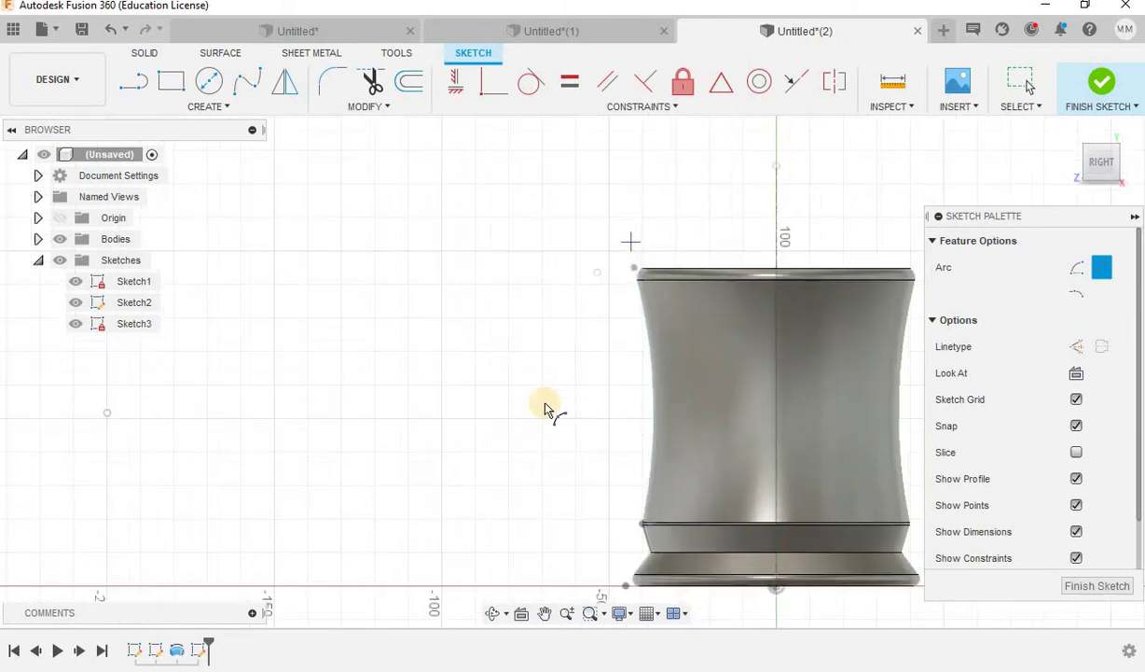
scroll(546, 407, "up", 3)
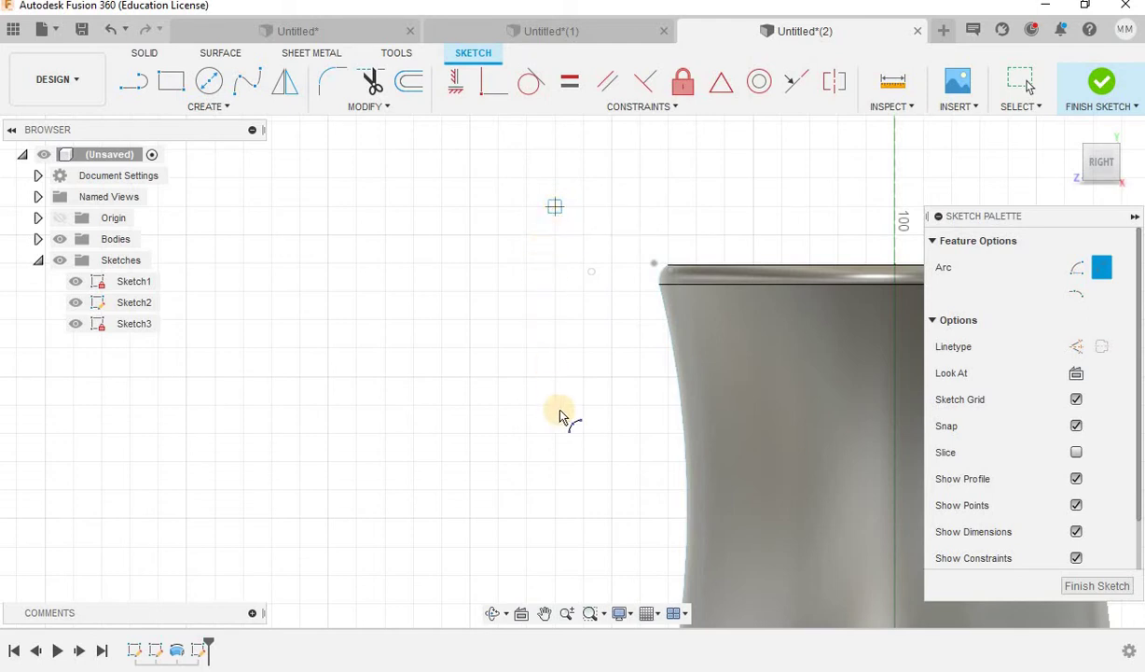
scroll(564, 415, "up", 1)
scroll(588, 392, "up", 1)
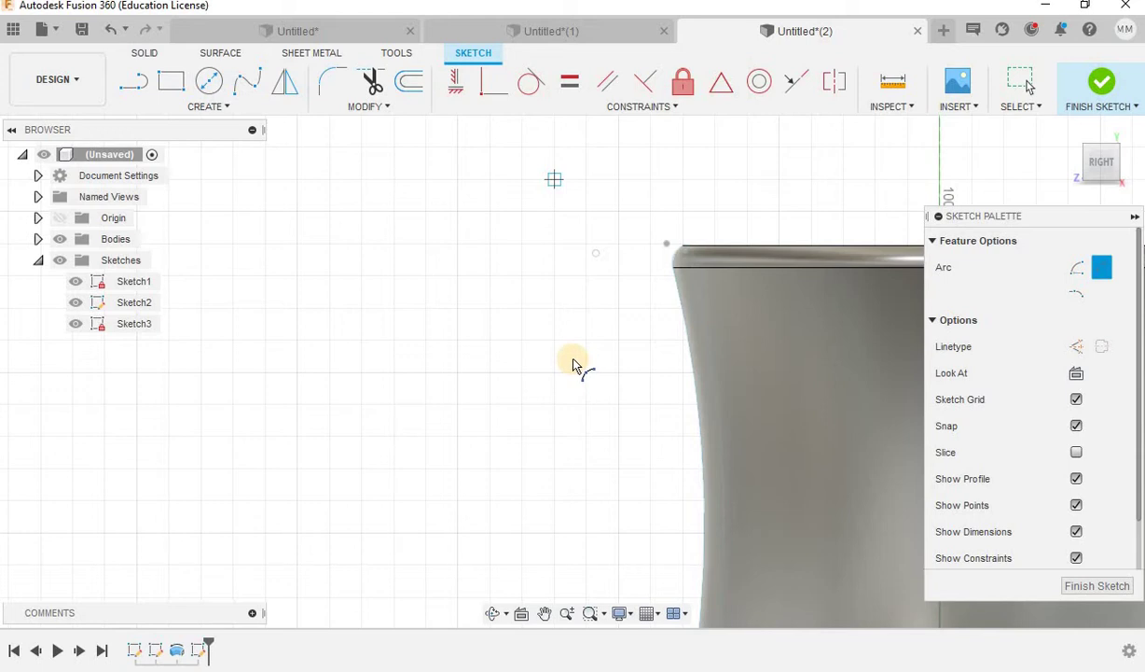
middle_click_drag(552, 351, 552, 319)
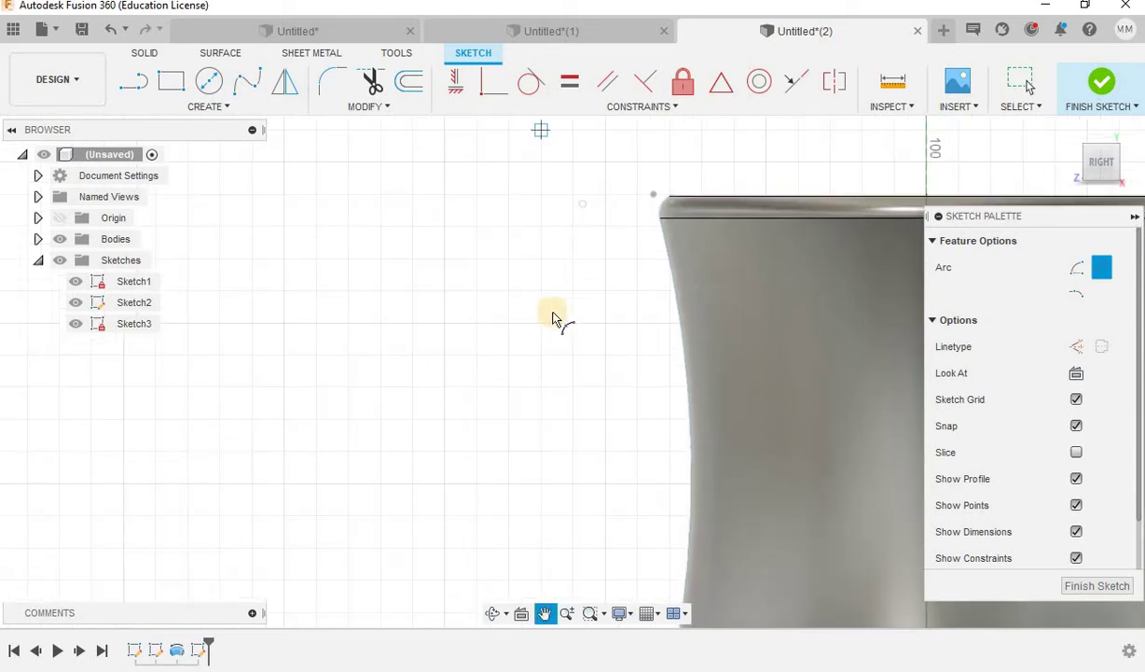
Draw the handle's 3-point arcs beside the cup and make the adjoining arcs tangent
left_click(562, 309)
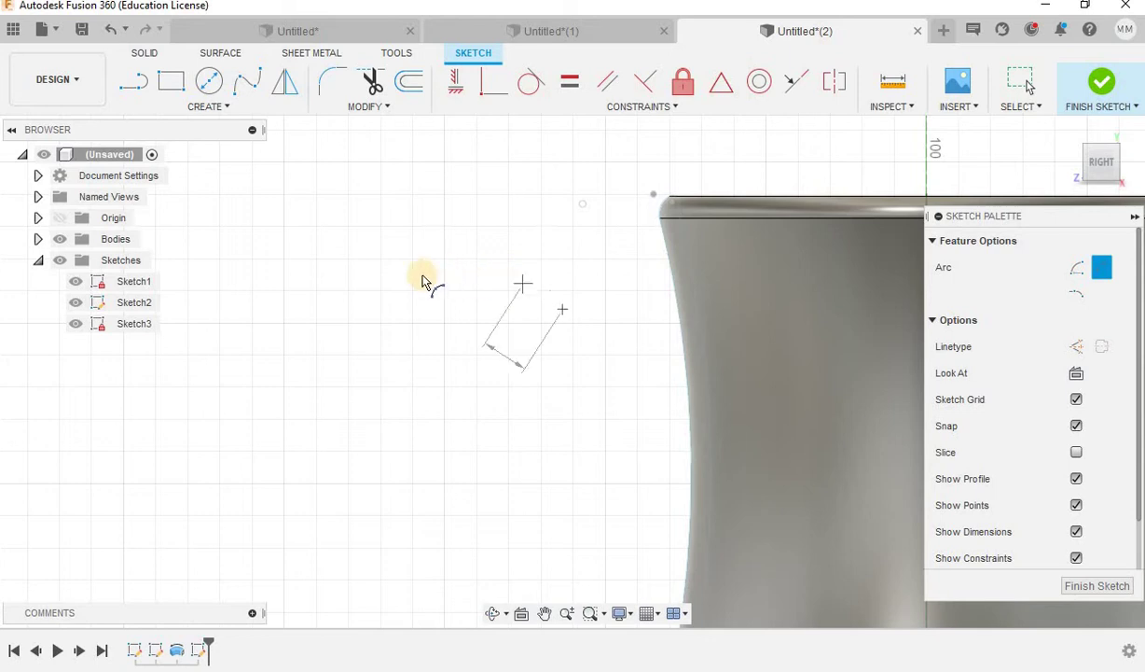
left_click(400, 357)
left_click(439, 303)
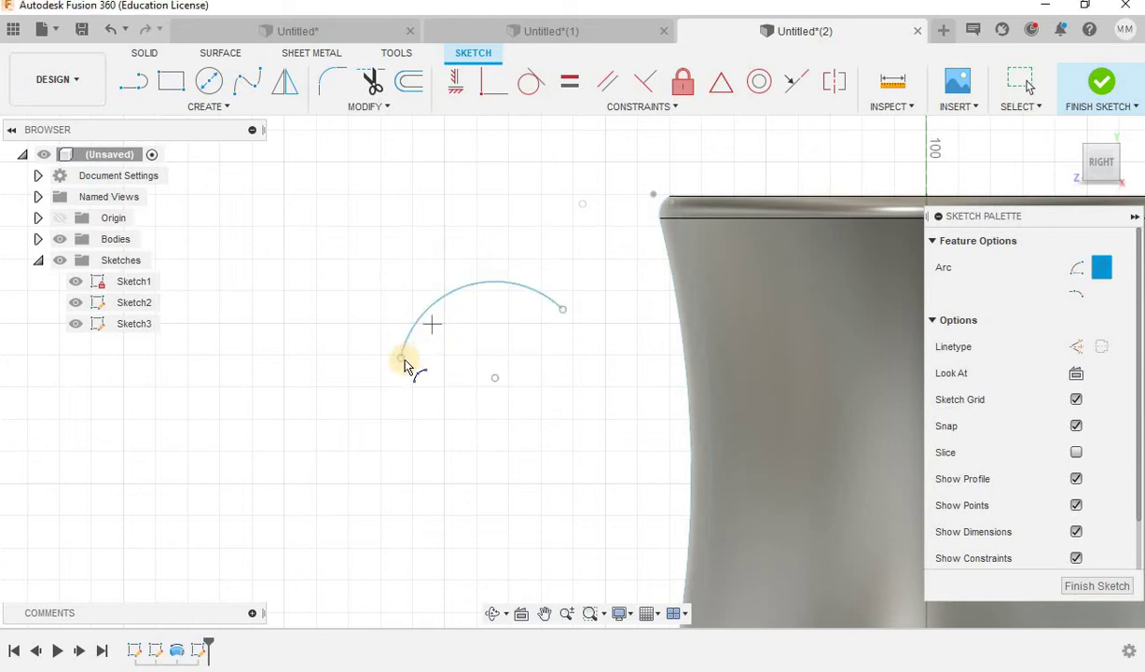
scroll(359, 331, "down", 2)
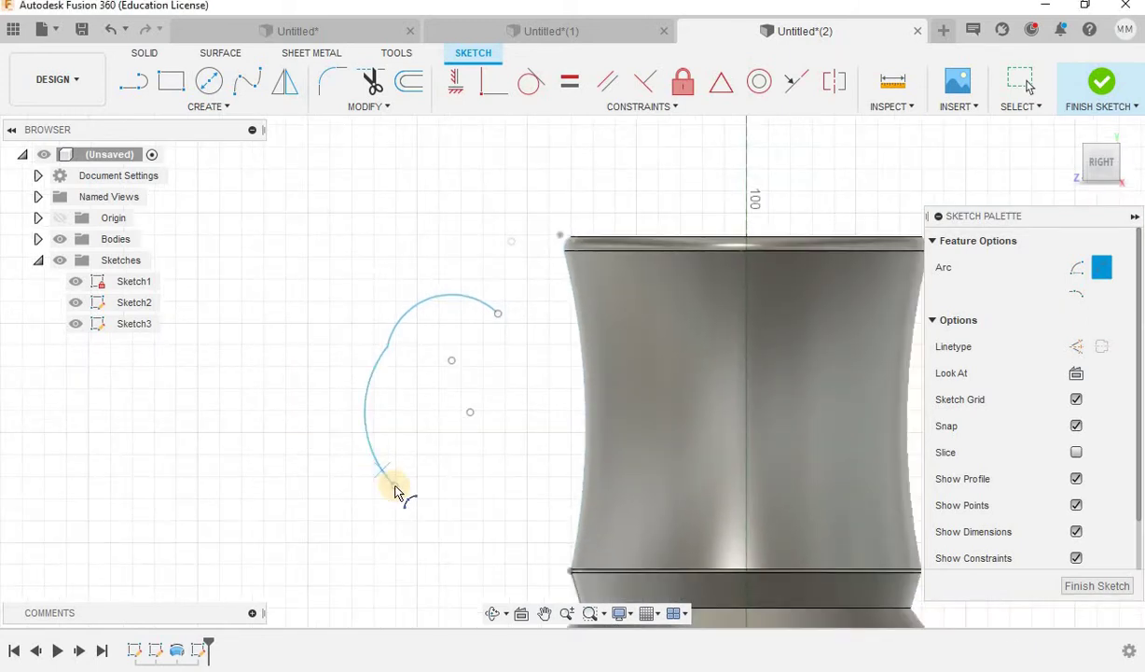
left_click(466, 520)
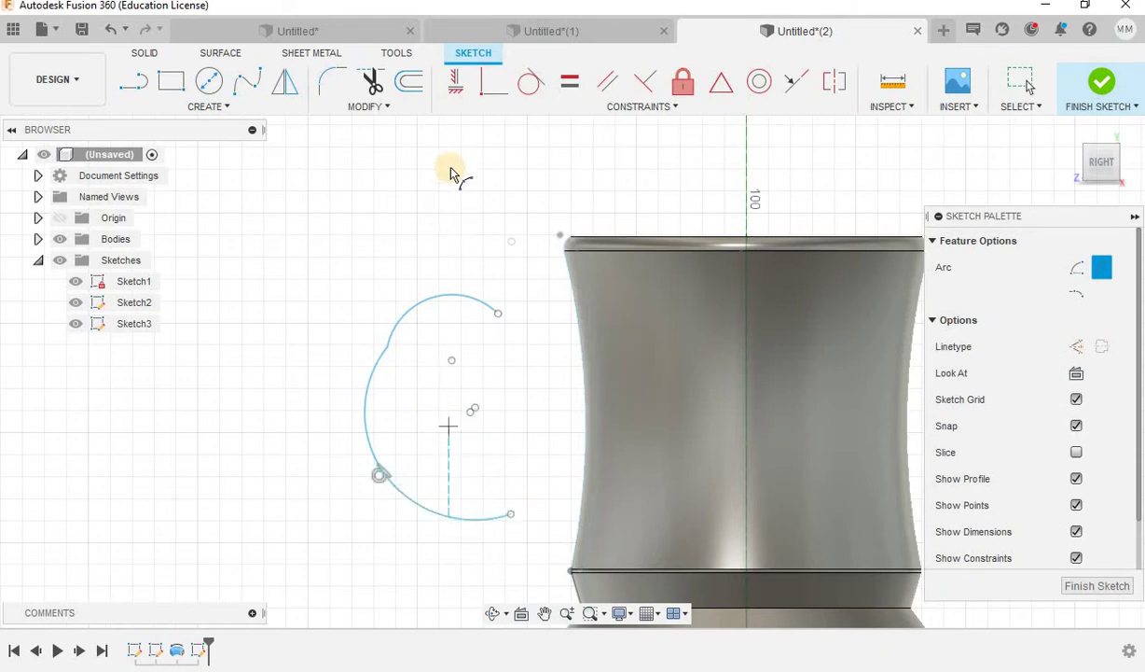
left_click(529, 84)
left_click(439, 301)
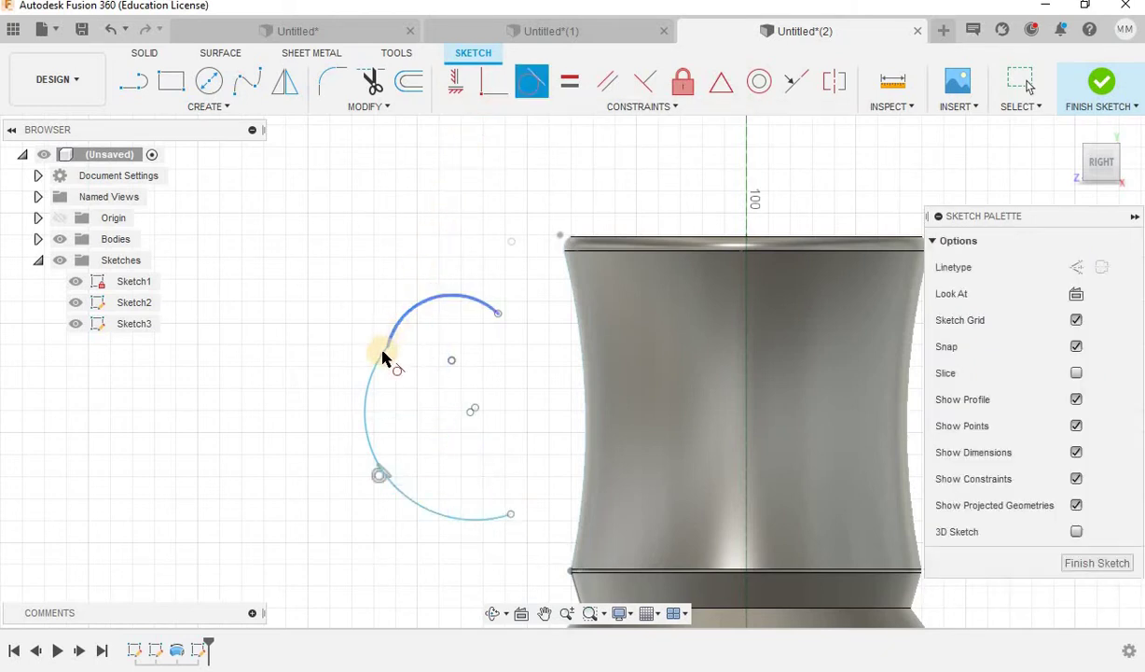
left_click(383, 360)
left_click(411, 233)
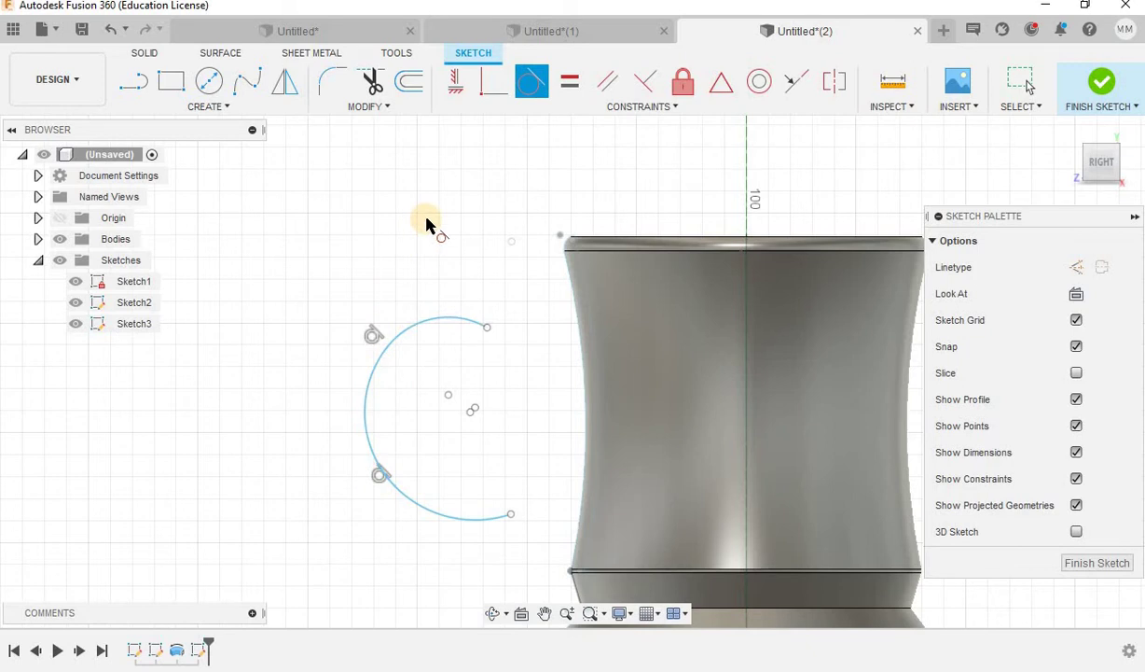
Dimension the top, middle and lower arcs to radii 10, 92 and 15 mm
key("d")
left_click(448, 320)
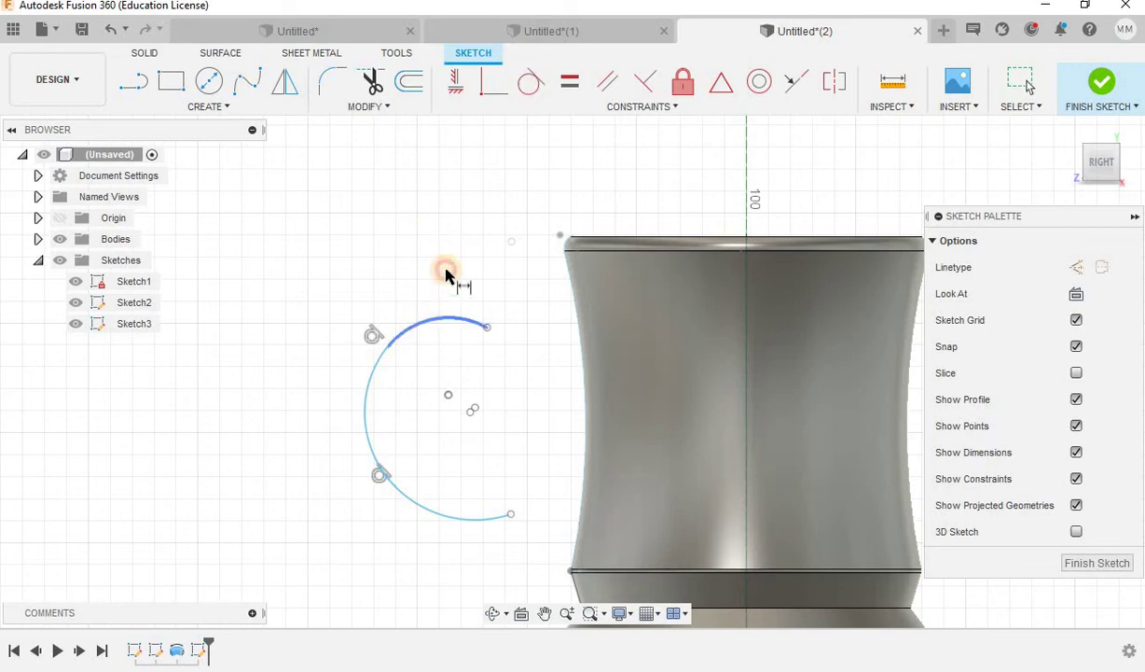
left_click(445, 253)
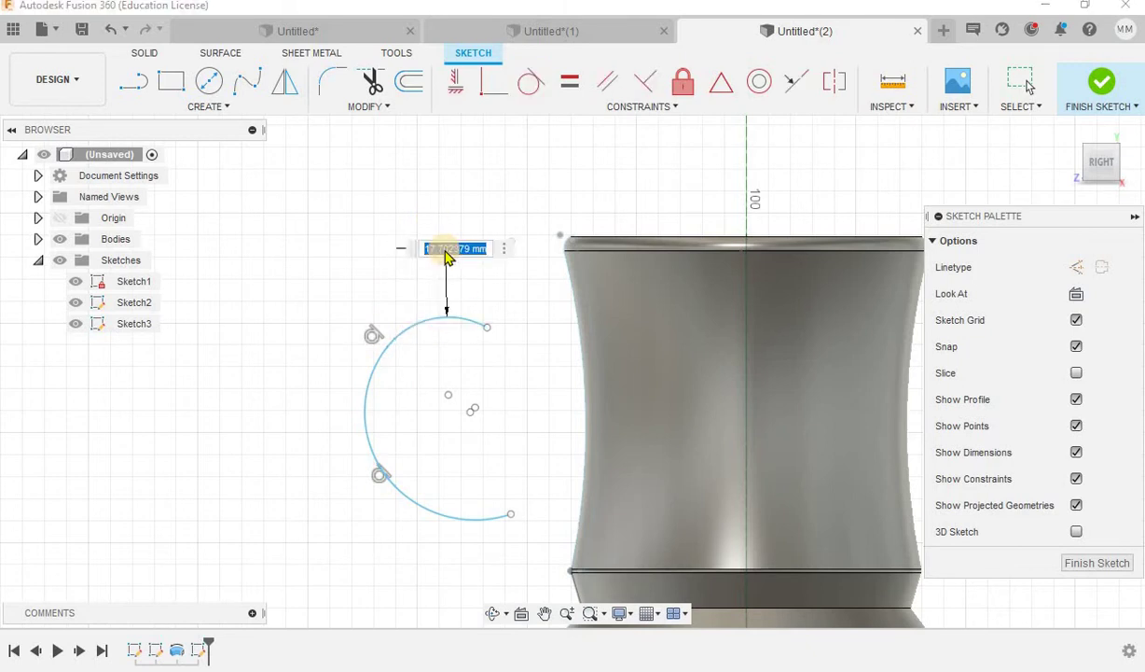
type("10")
key("Return")
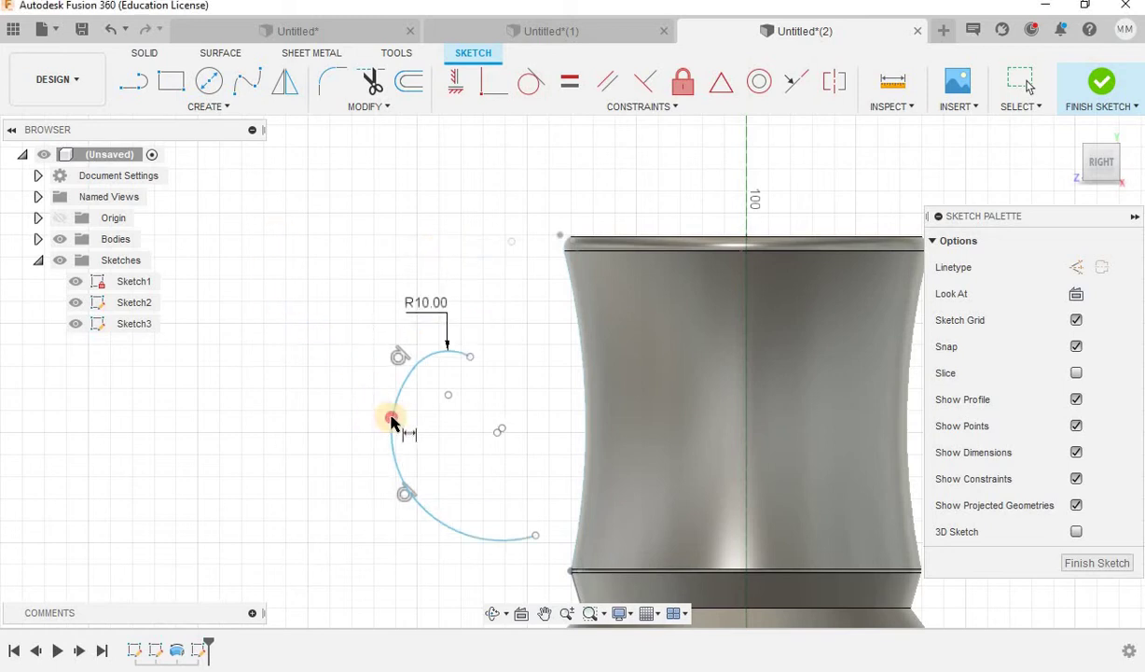
left_click(391, 422)
left_click(376, 415)
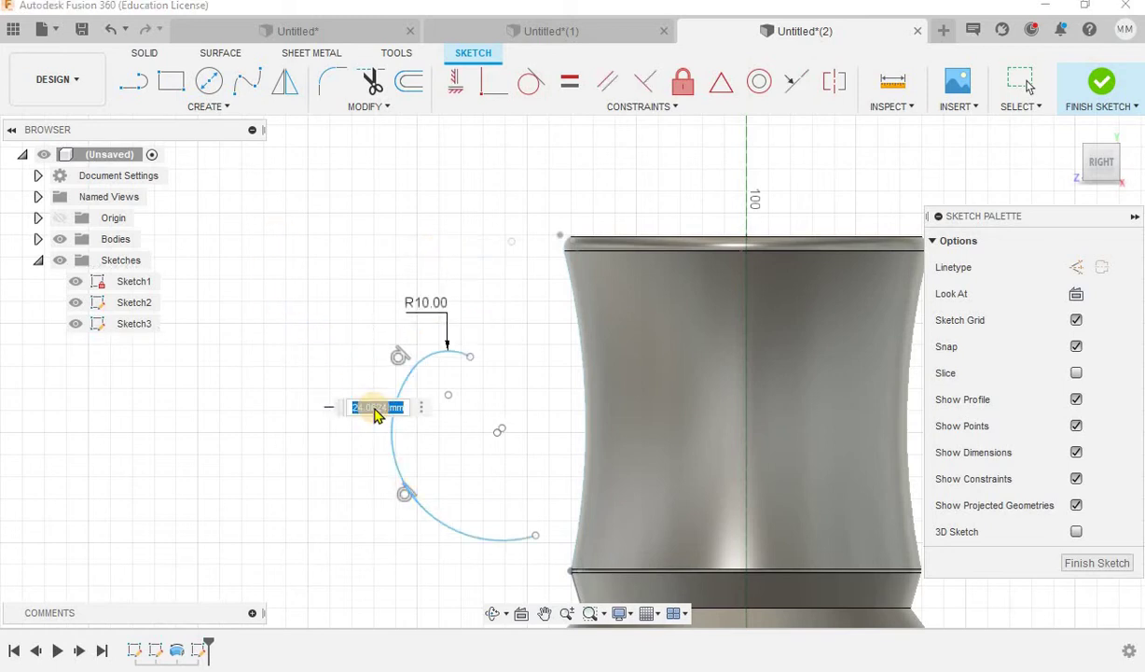
key("Return")
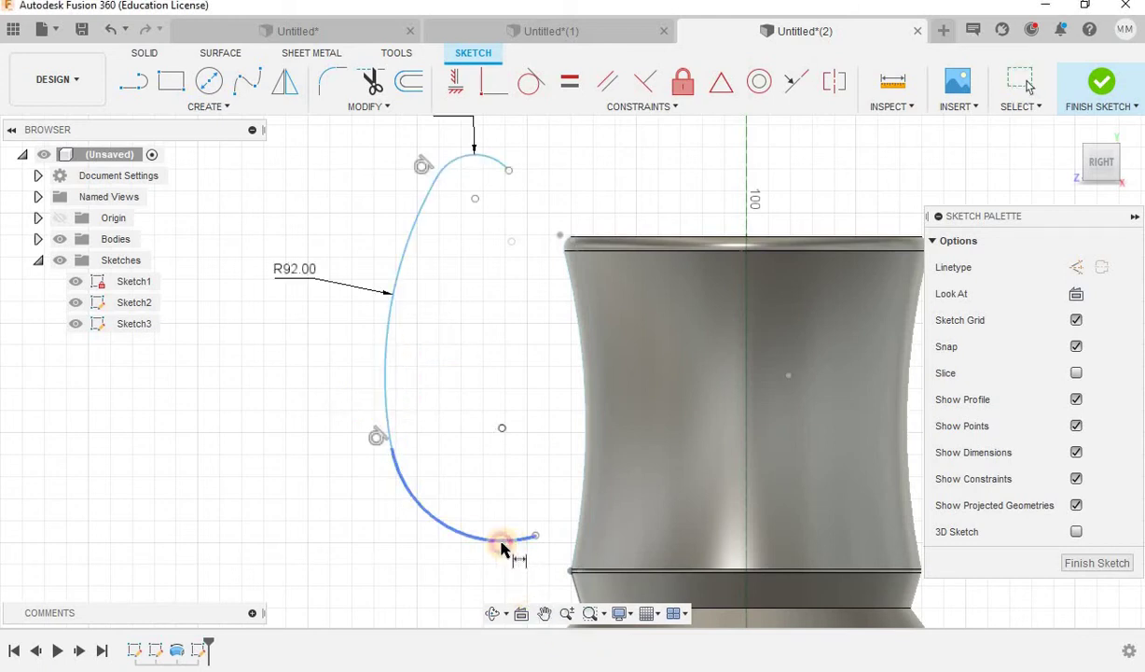
left_click(447, 541)
left_click(448, 553)
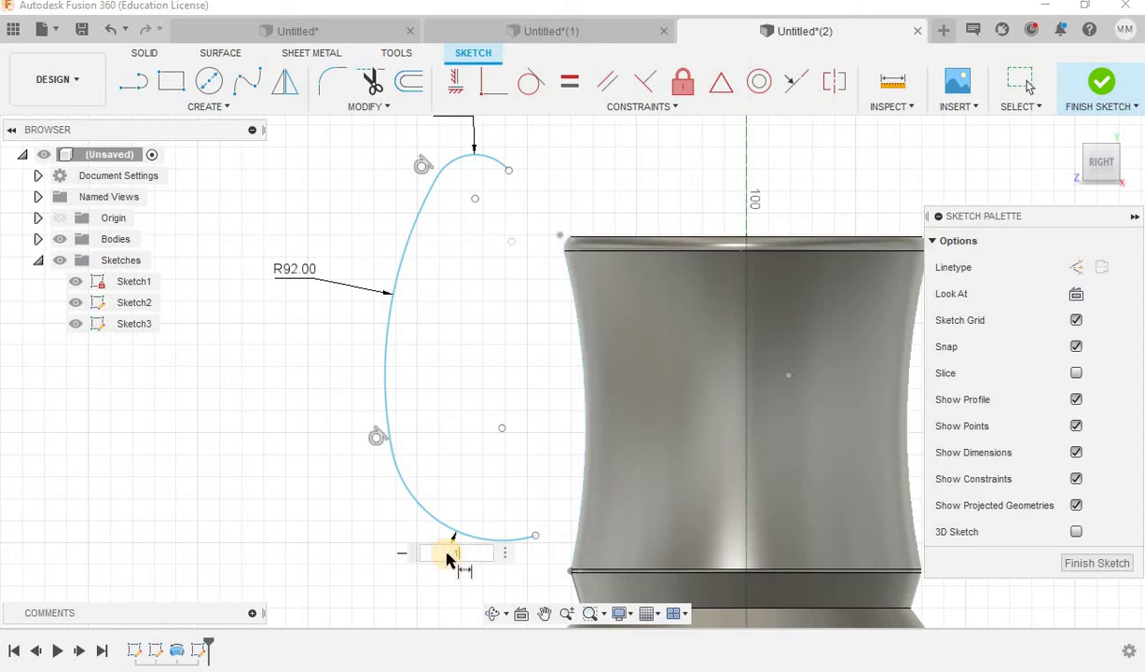
type("15")
key("Return")
scroll(447, 555, "down", 1)
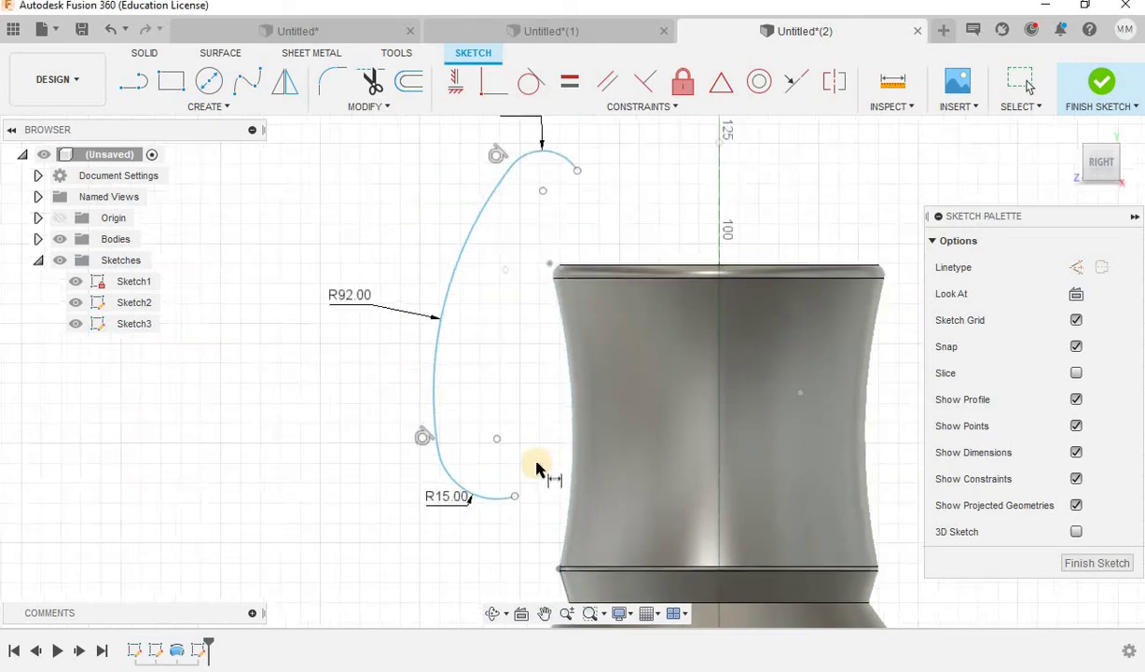
key("Escape")
Shift the dimensioned handle curve chain to the left, undoing a stray endpoint drag
left_click_drag(554, 236, 510, 281)
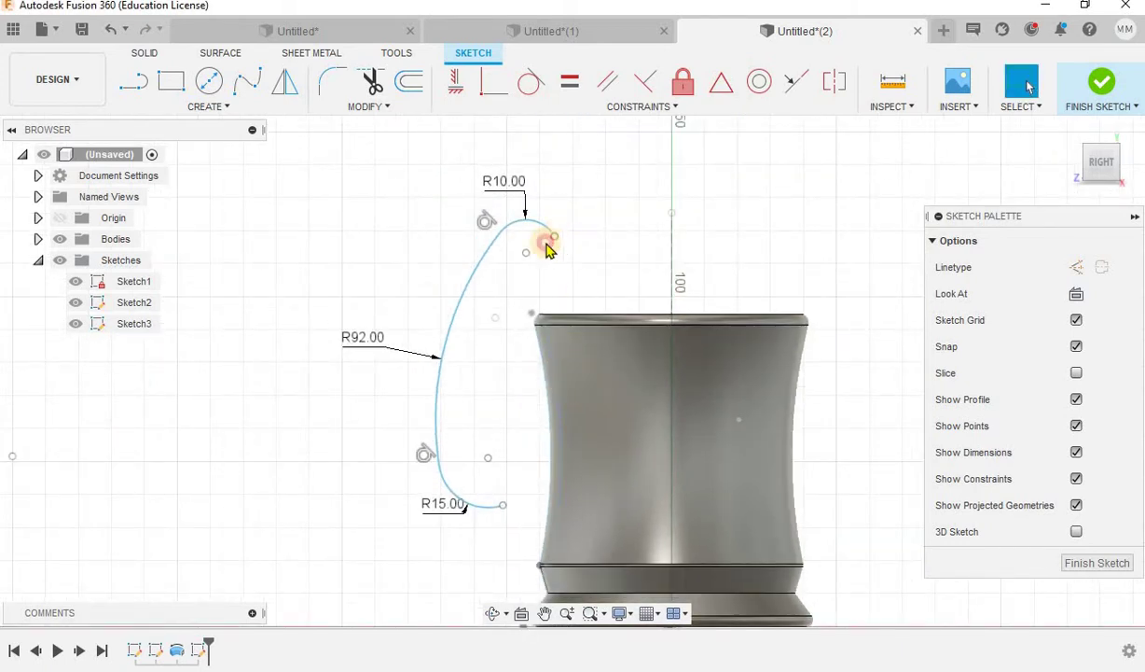
key("ctrl+z")
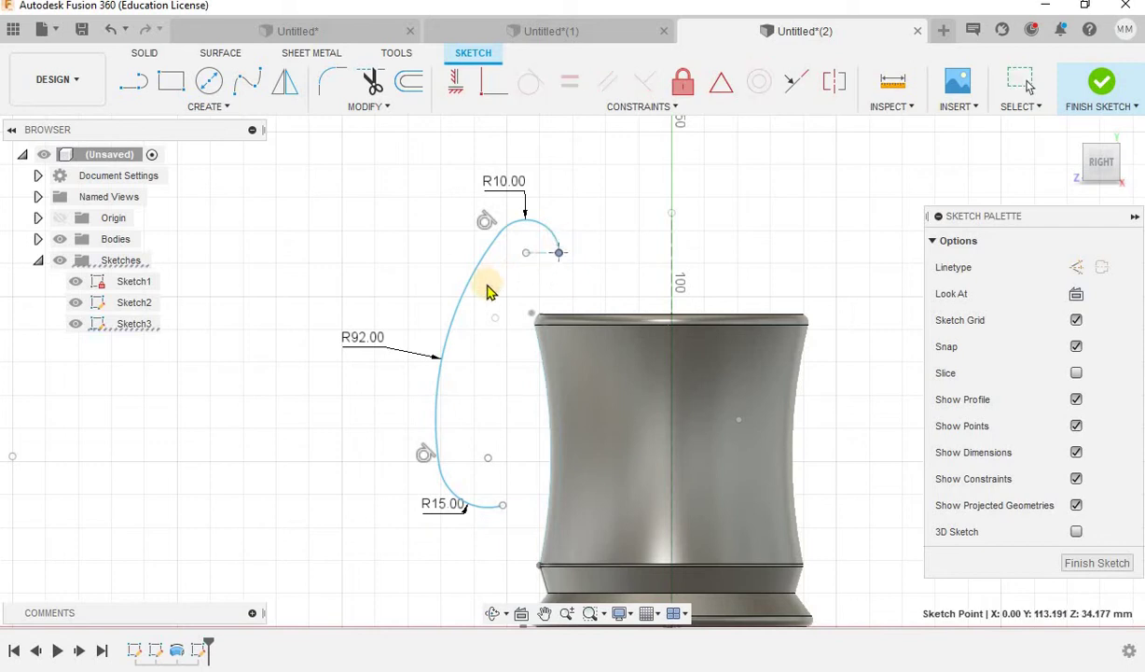
mouse_move(448, 318)
left_mouse_down()
mouse_move(390, 431)
mouse_move(396, 588)
left_mouse_up()
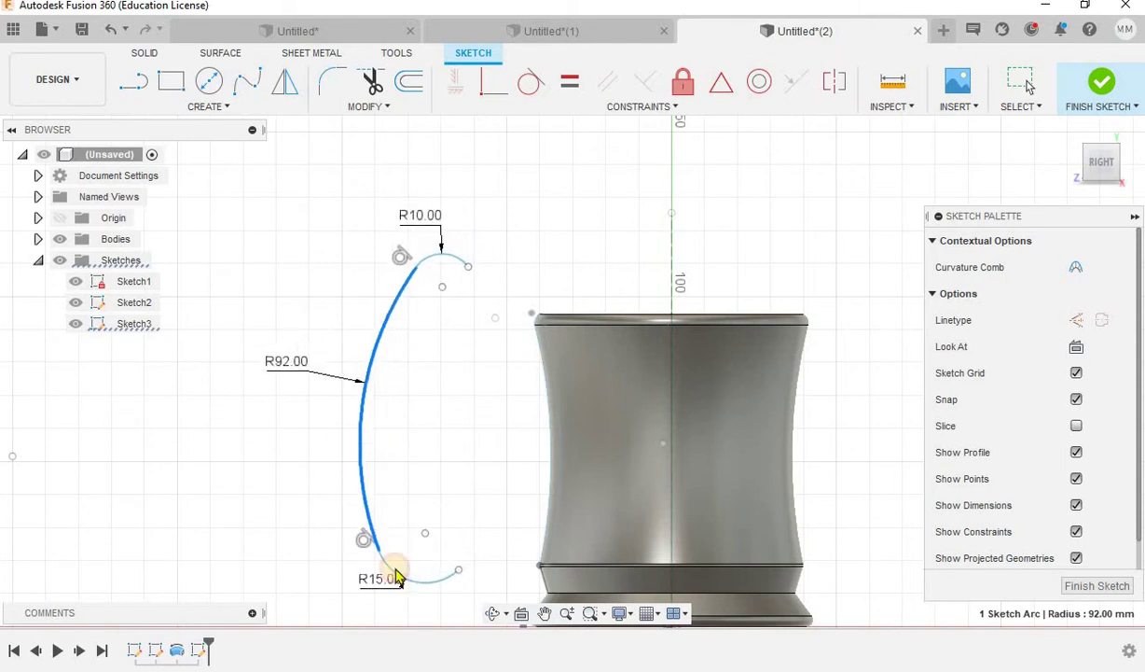
left_click(438, 413)
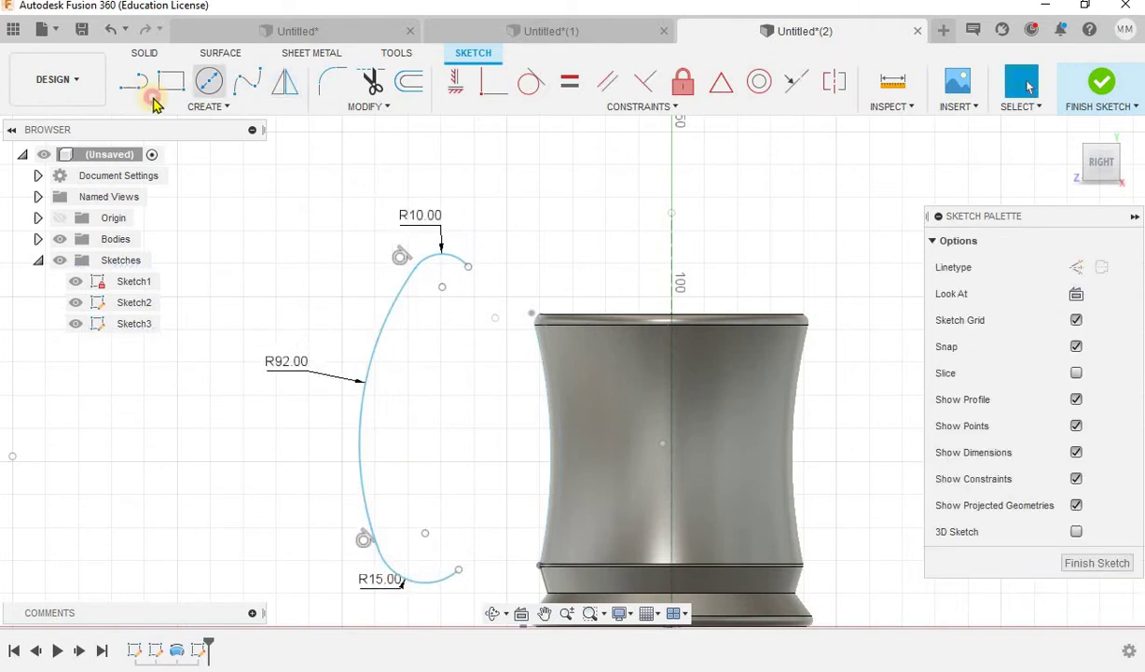
Draw a vertical construction line from the origin straight up the mug's centre axis
key("l")
scroll(631, 413, "down", 2)
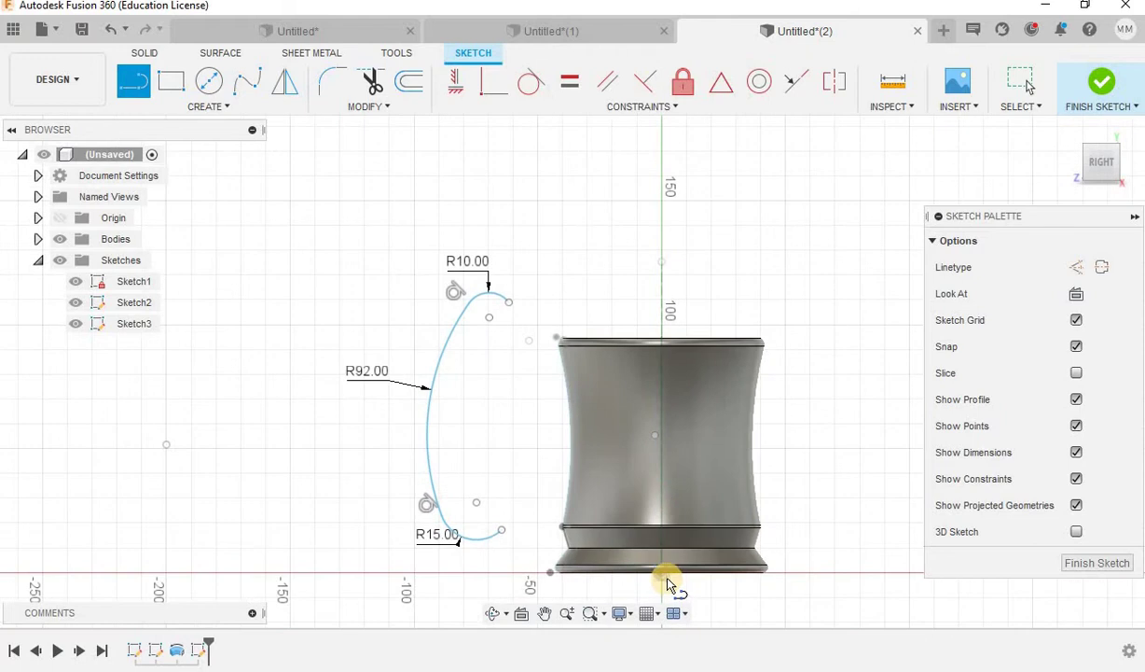
left_click(685, 560)
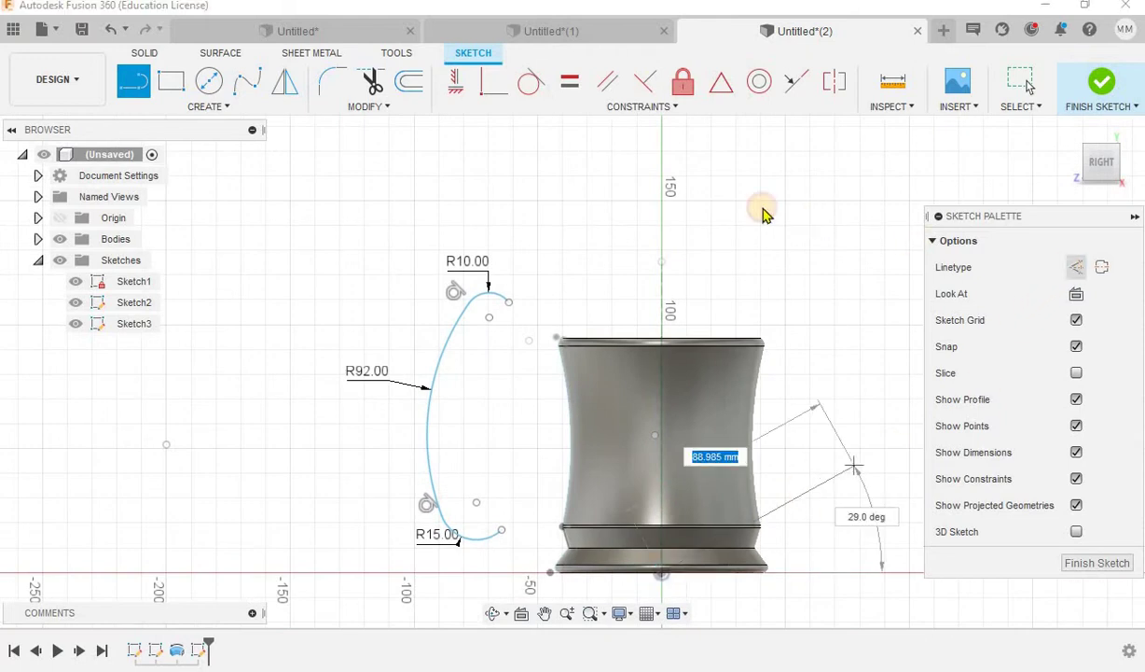
left_click(662, 177)
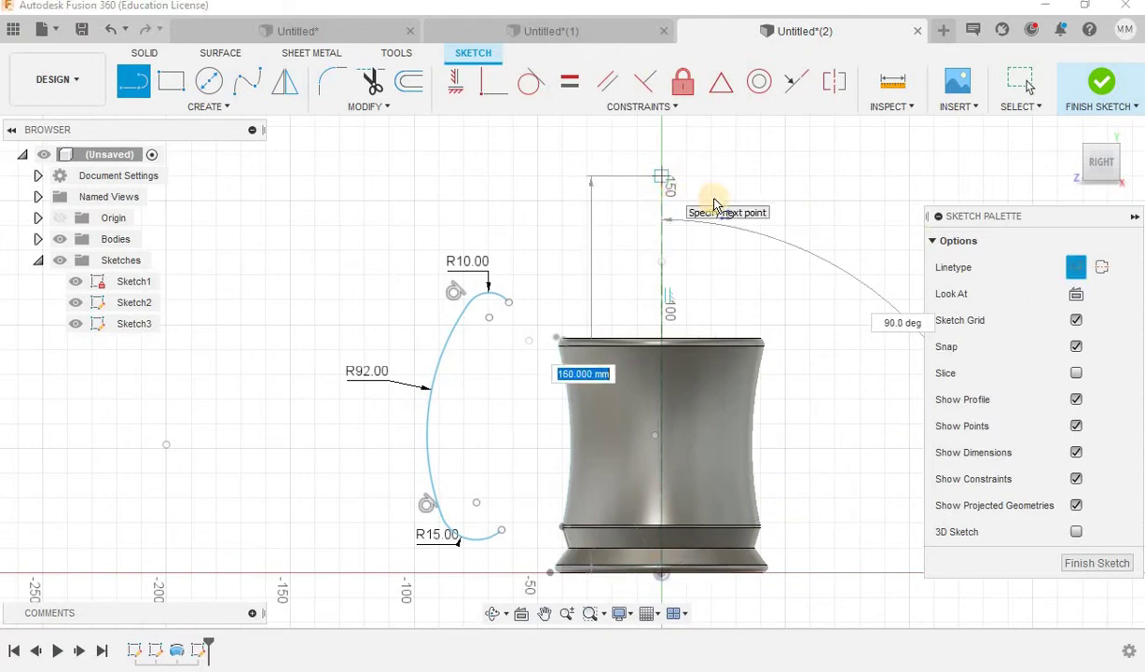
key("Escape")
key("Escape")
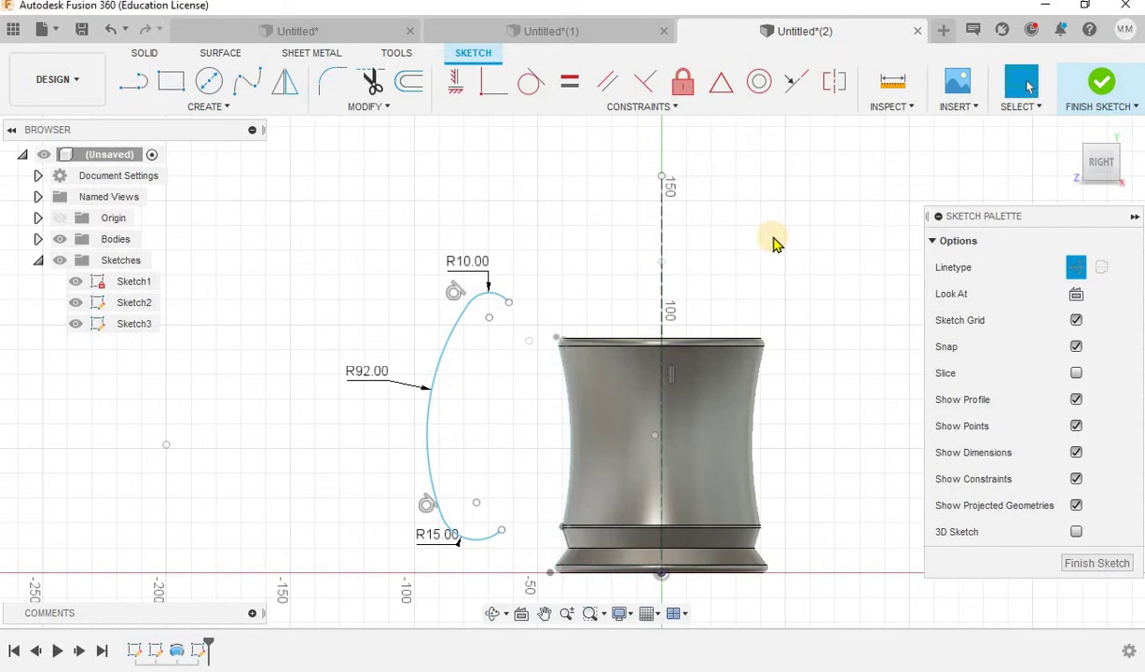
scroll(440, 230, "down", 1)
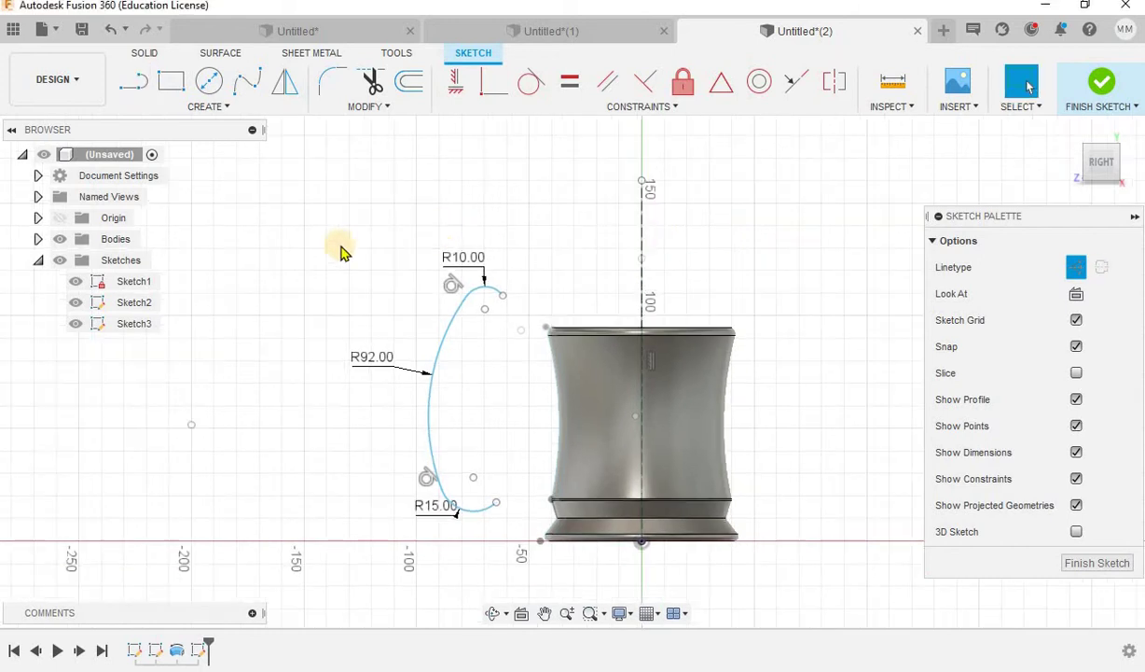
scroll(203, 226, "down", 1)
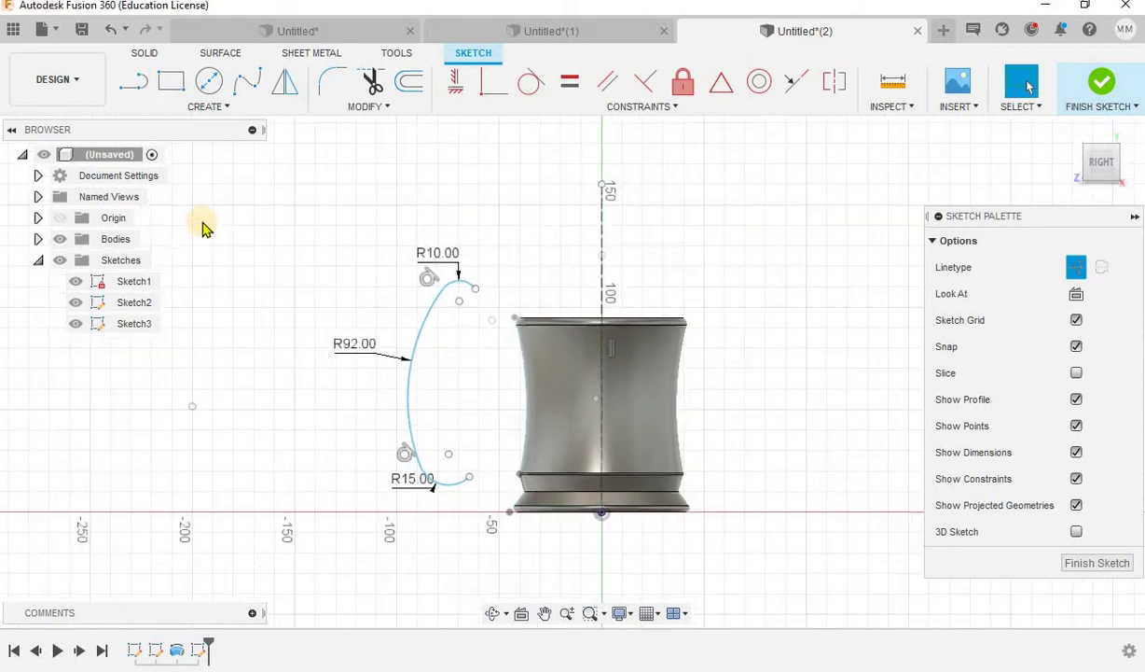
scroll(200, 285, "down", 1)
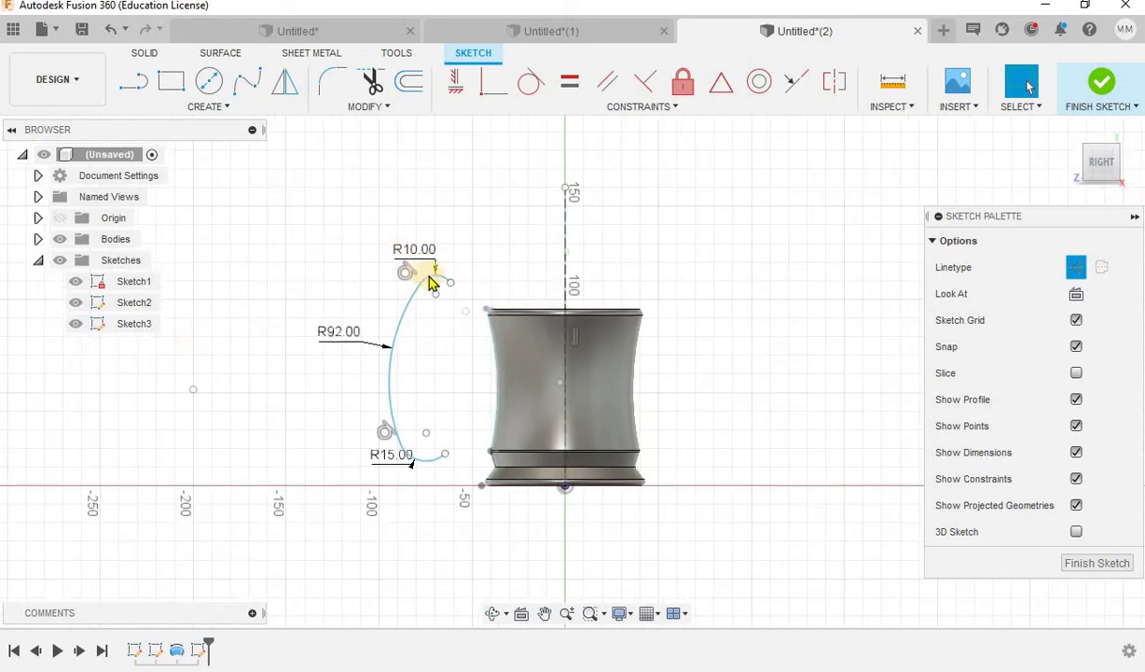
scroll(434, 284, "up", 1)
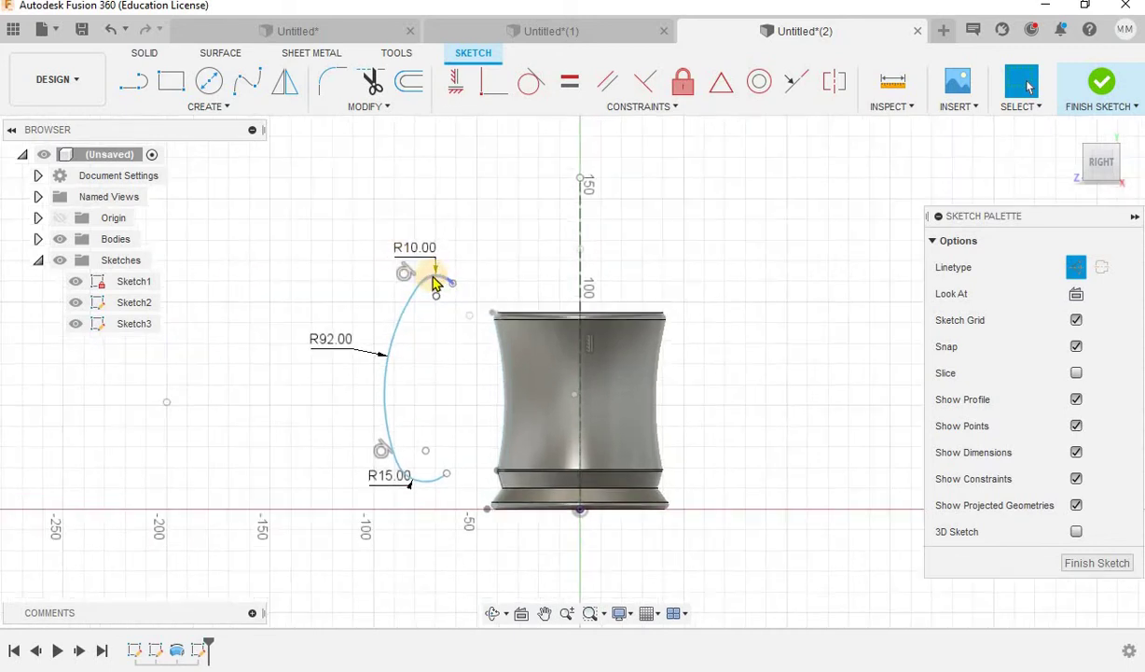
scroll(433, 282, "up", 2)
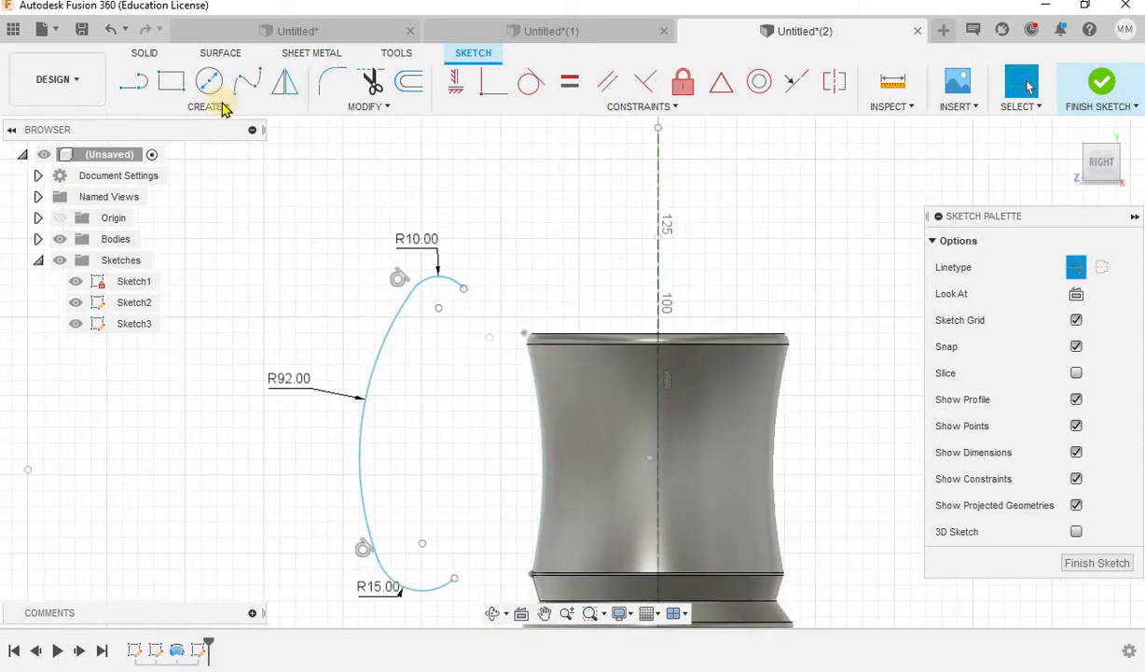
Place a sketch point at the top of the R10 arc
left_click(208, 107)
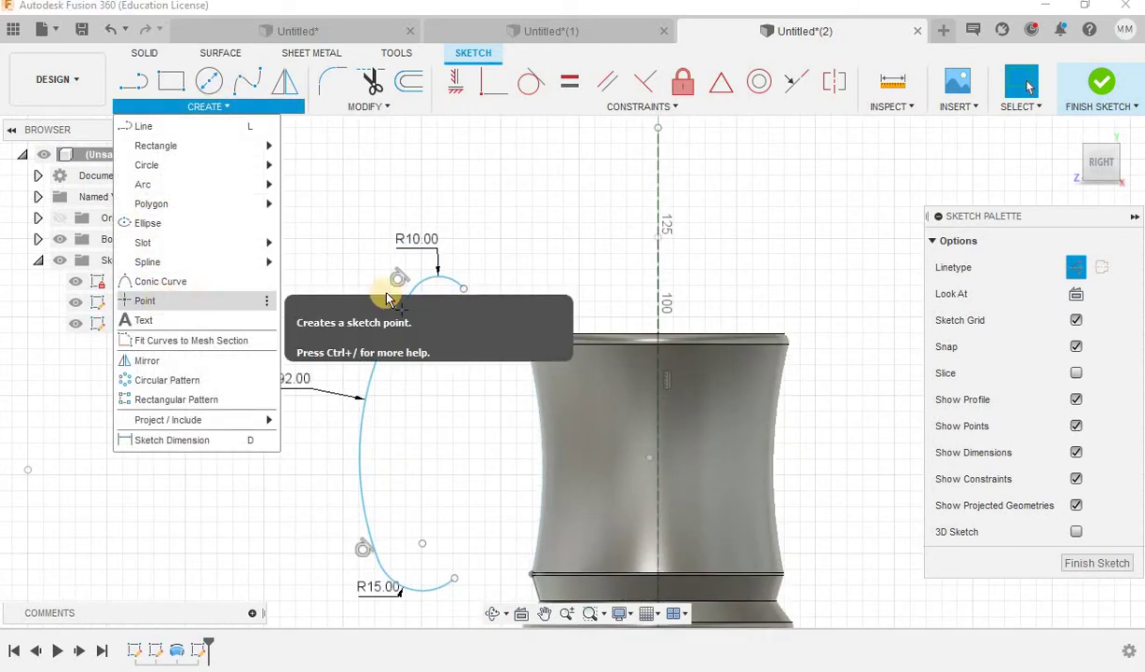
left_click(156, 302)
scroll(433, 282, "up", 2)
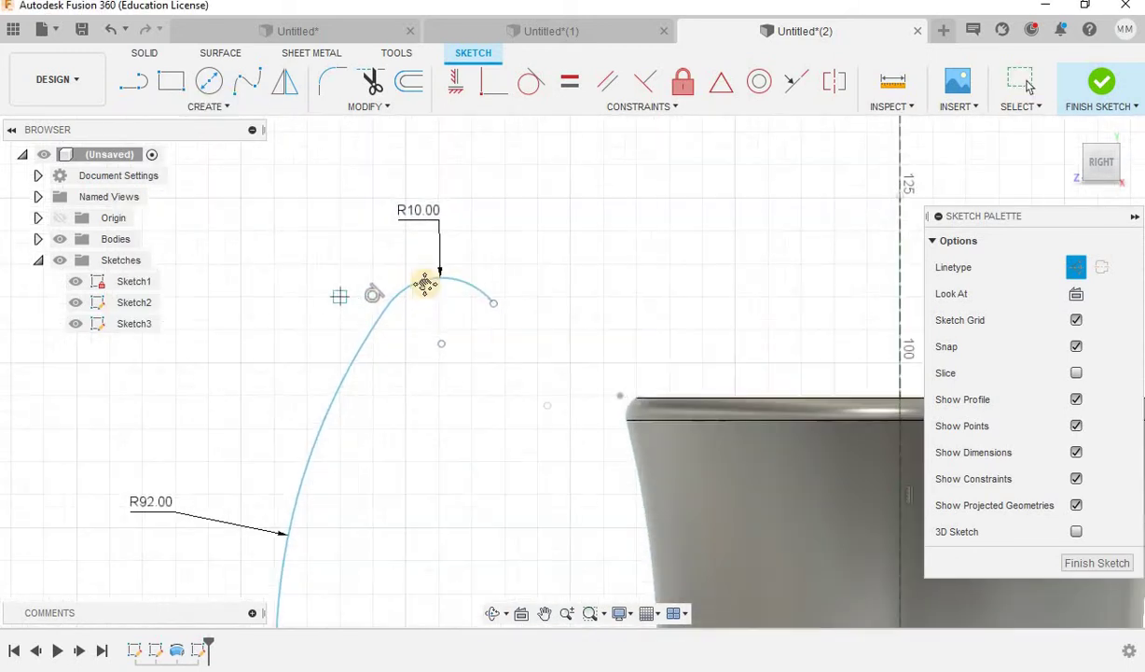
scroll(446, 308, "up", 2)
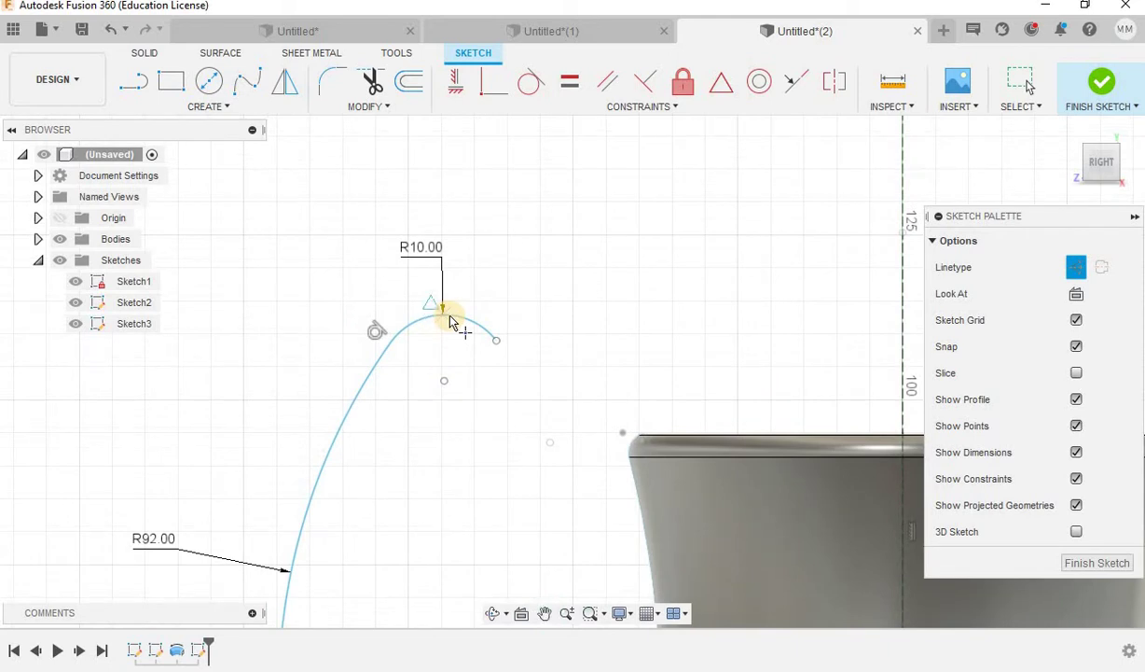
left_click(461, 302)
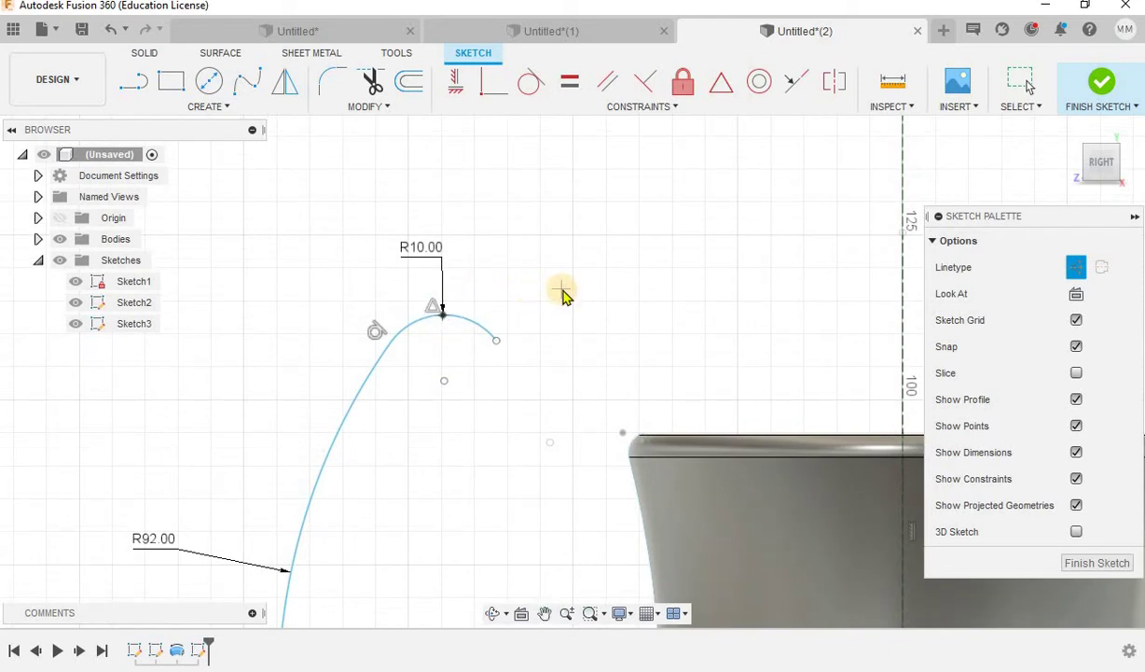
key("Escape")
Curl the R10 arc into a near-full loop and move the handle curve beside the mug
scroll(550, 295, "down", 2)
scroll(538, 294, "down", 1)
left_click(482, 332)
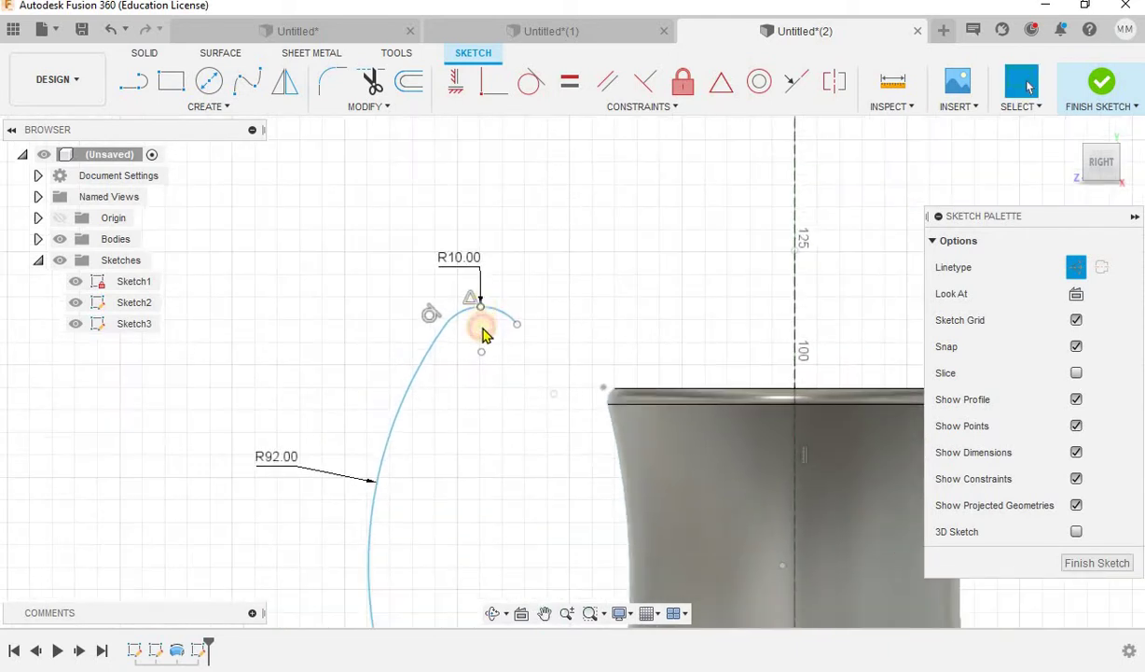
mouse_move(484, 334)
left_mouse_down()
mouse_move(478, 366)
mouse_move(505, 471)
left_mouse_up()
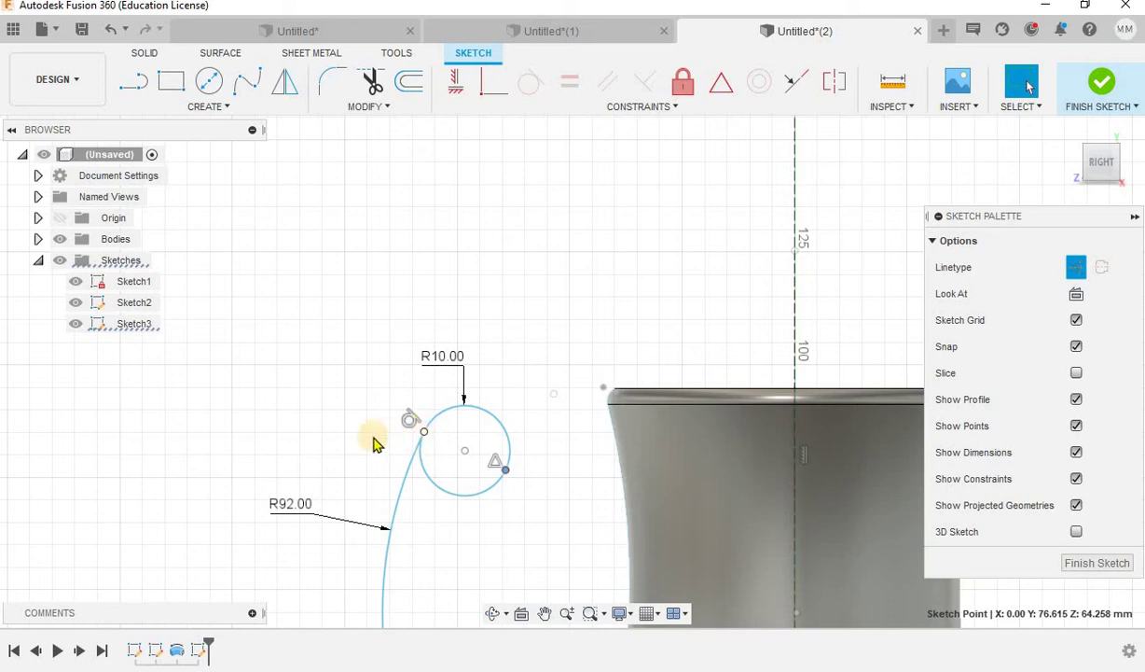
mouse_move(424, 435)
left_mouse_down()
mouse_move(435, 498)
mouse_move(493, 504)
mouse_move(379, 385)
left_mouse_up()
scroll(297, 278, "down", 3)
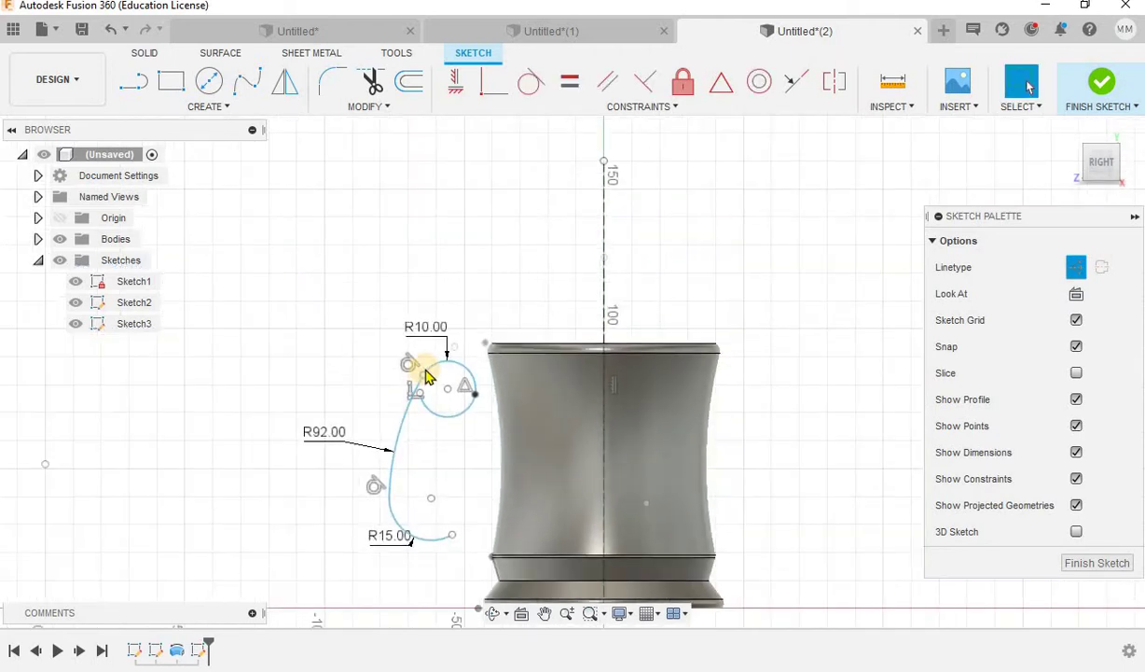
scroll(415, 354, "down", 1)
scroll(323, 163, "down", 1)
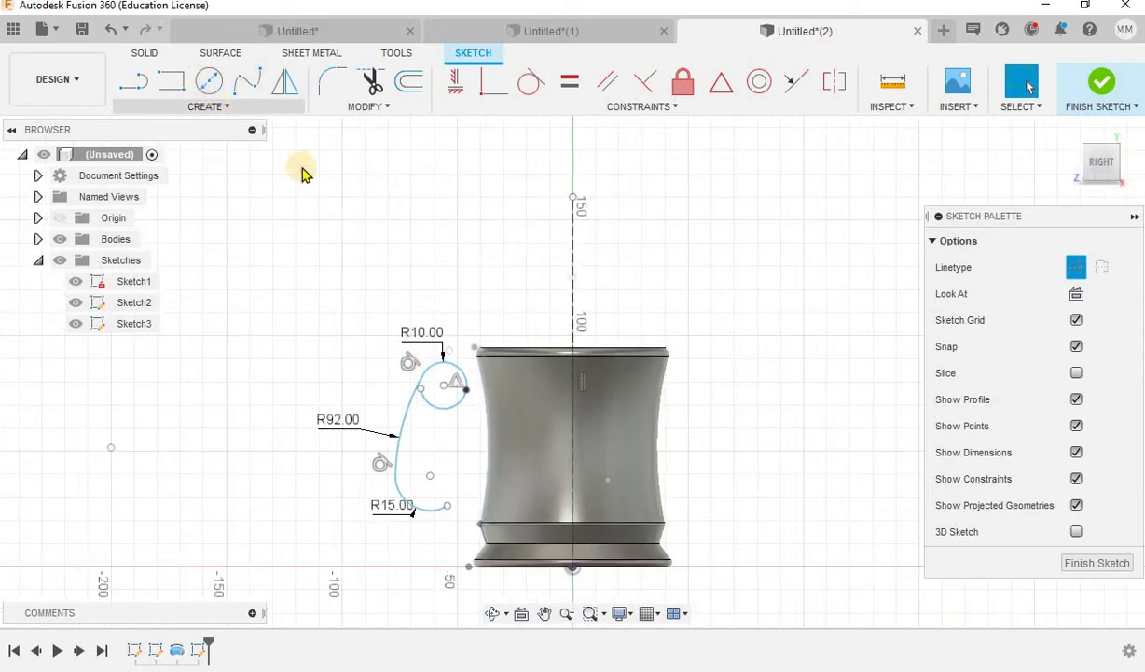
Dimension the handle from the axis: 53 mm at the lower R15 end, 50 mm at the top
left_click(427, 509)
left_click(564, 361)
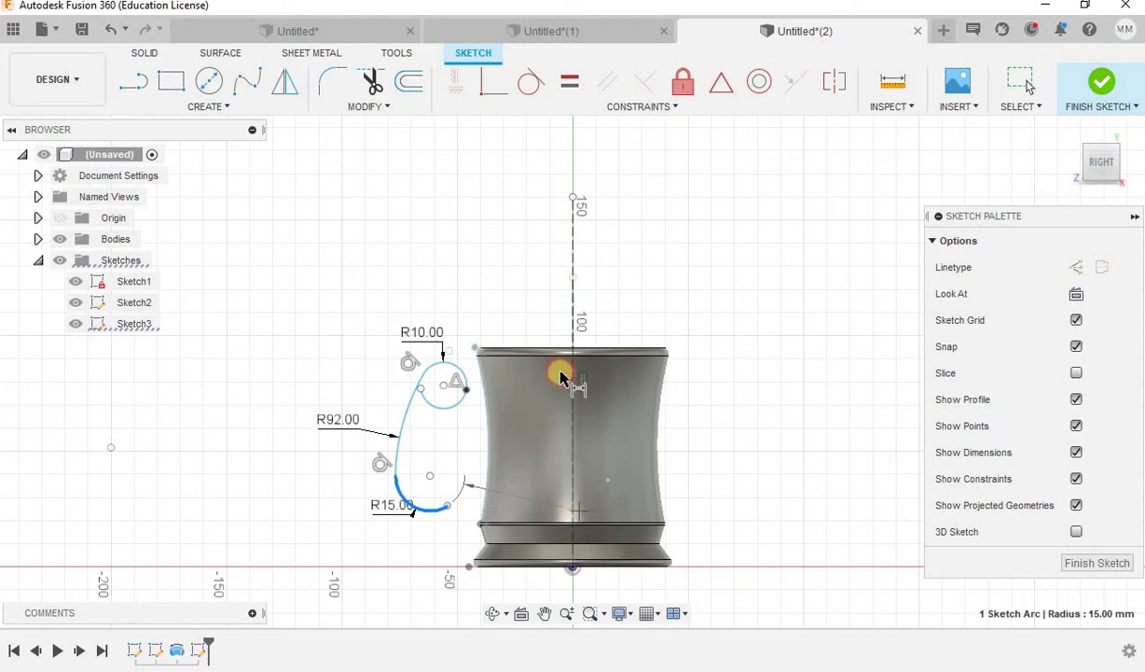
scroll(545, 297, "down", 2)
left_click(523, 510)
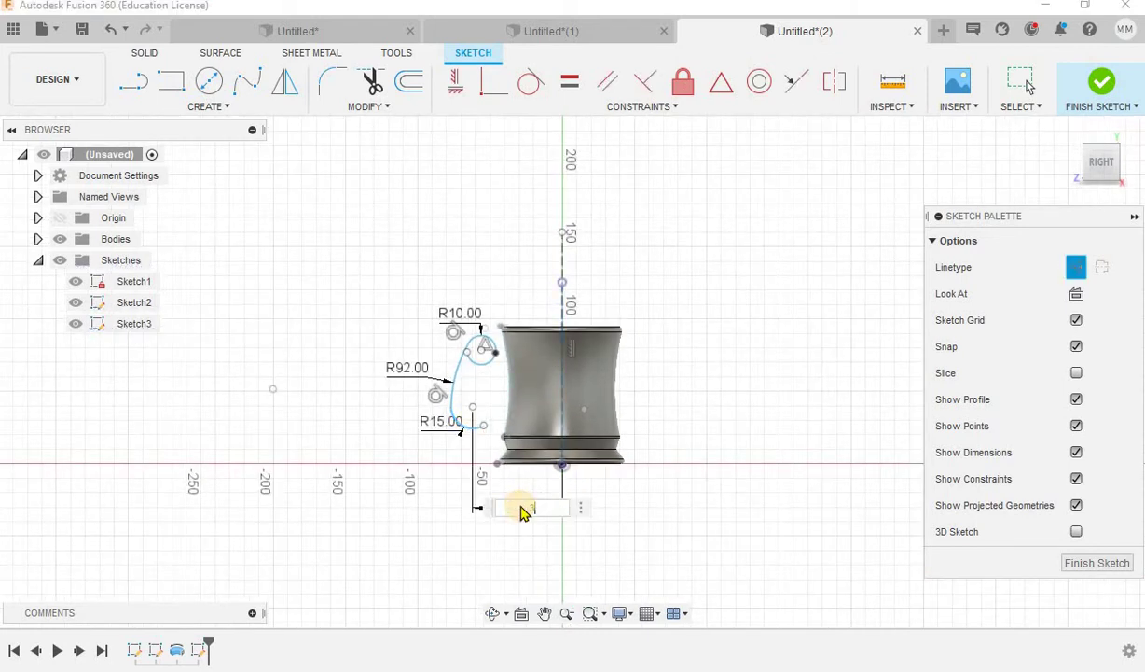
key("Return")
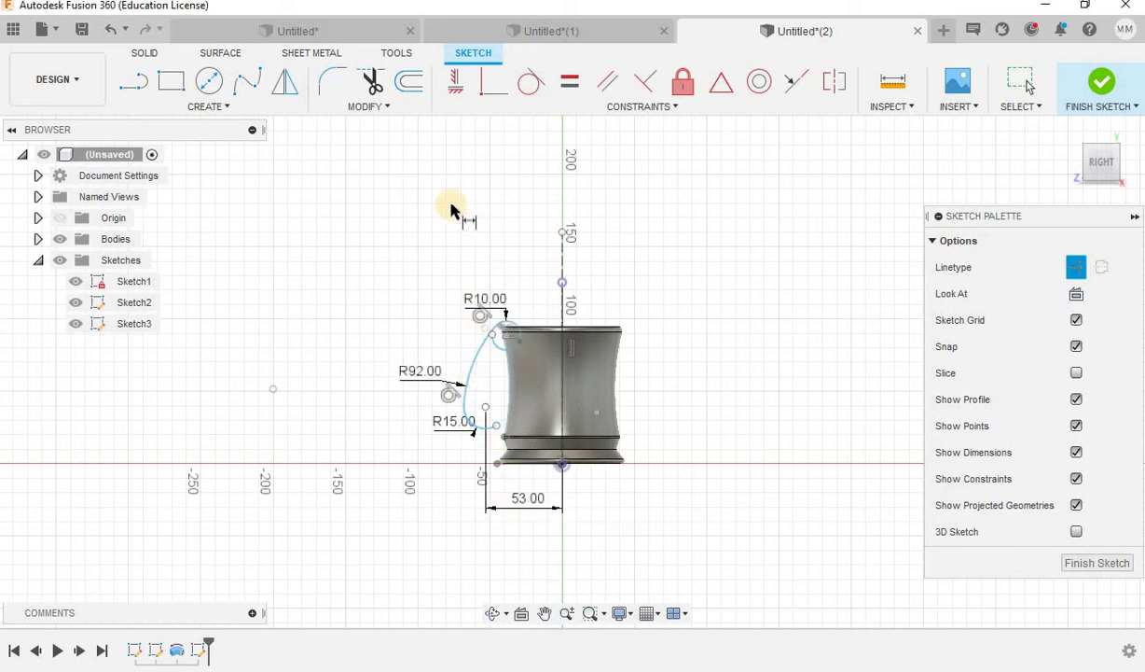
scroll(453, 211, "up", 2)
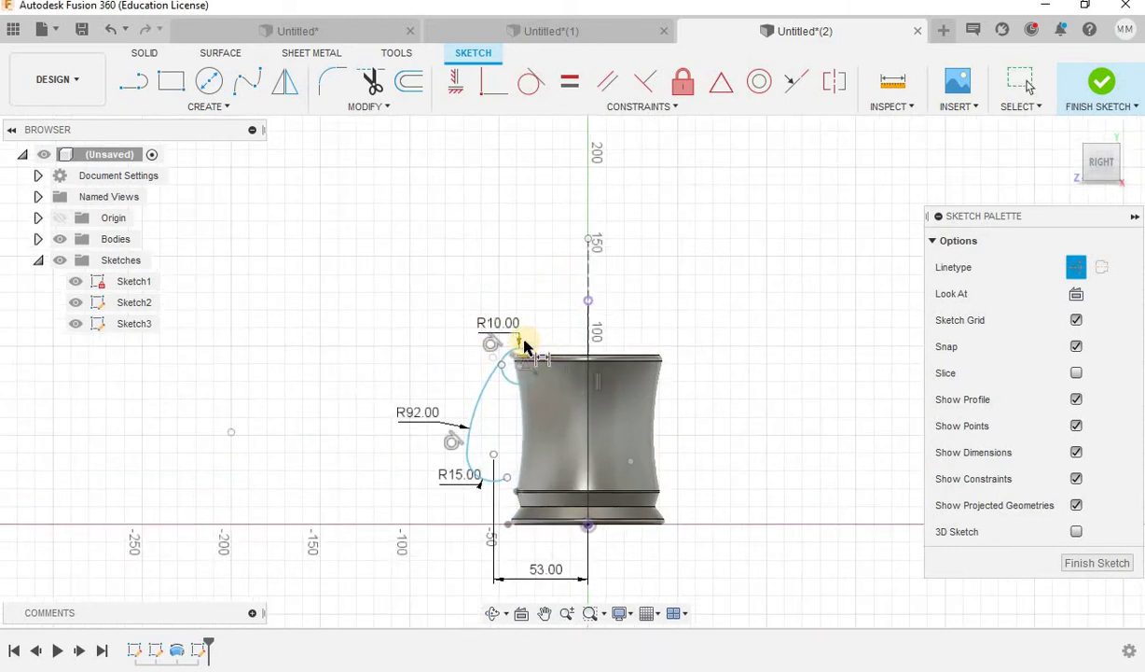
scroll(524, 347, "up", 1)
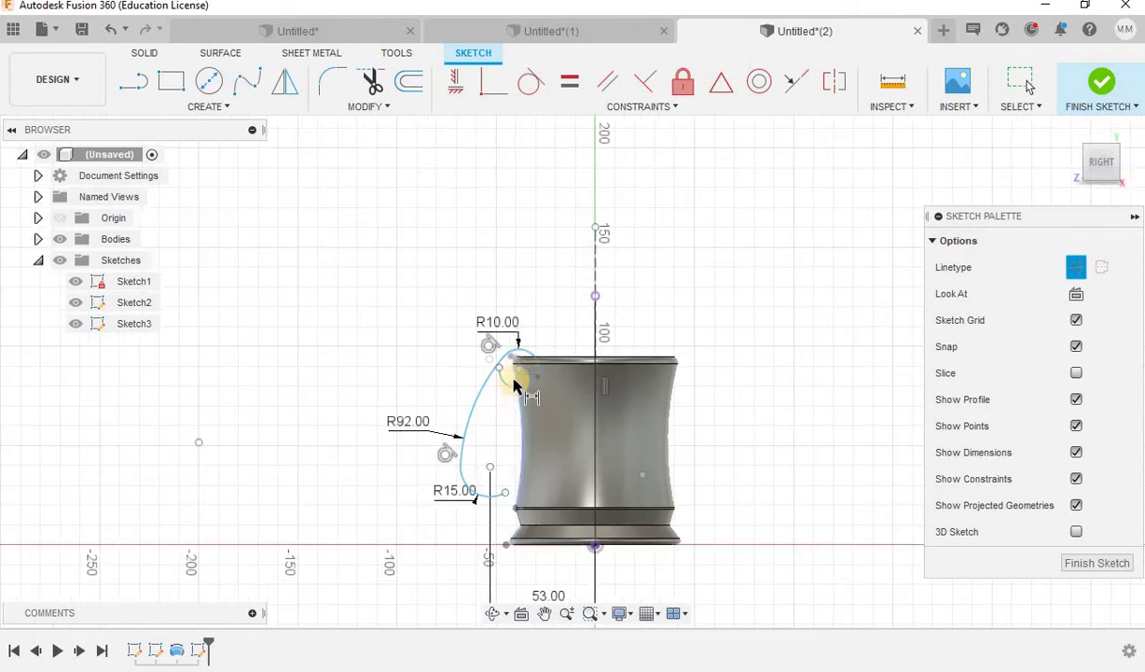
left_click(534, 376)
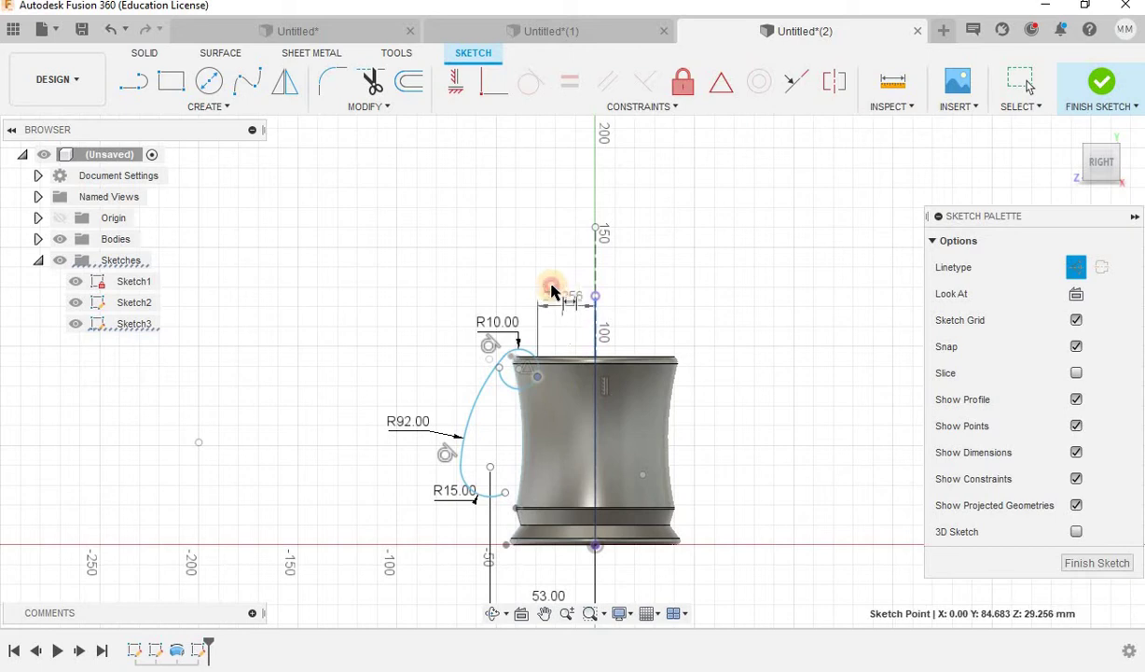
left_click(555, 289)
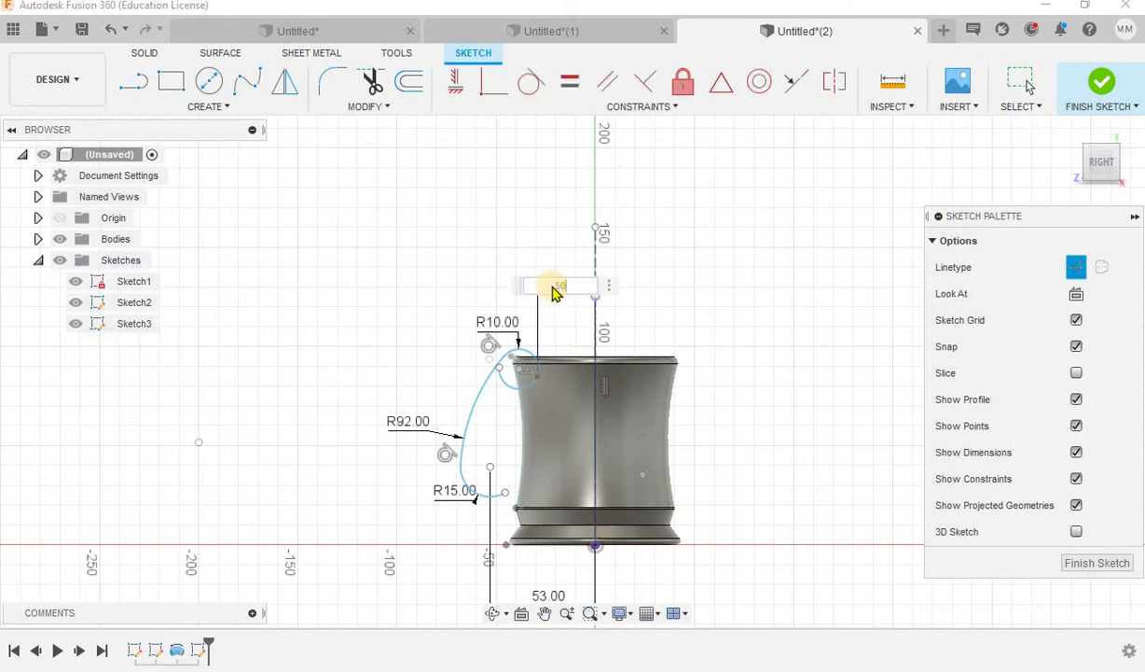
key("Return")
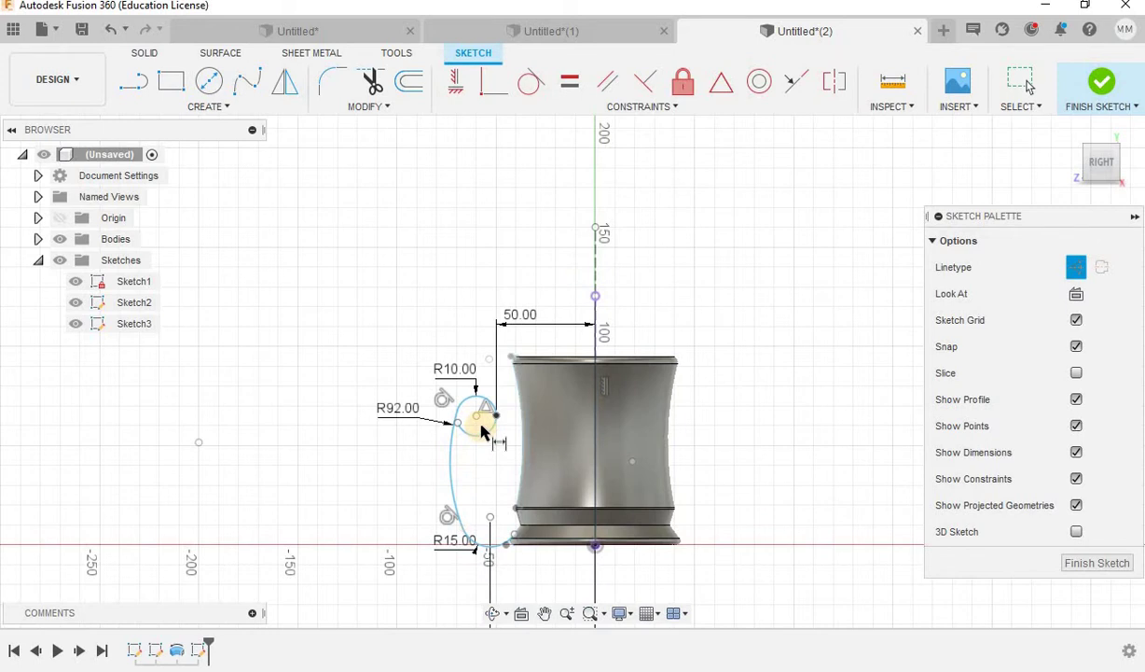
Set 25 mm vertical spacing between the R15 and R10 arc centres
scroll(482, 431, "up", 1)
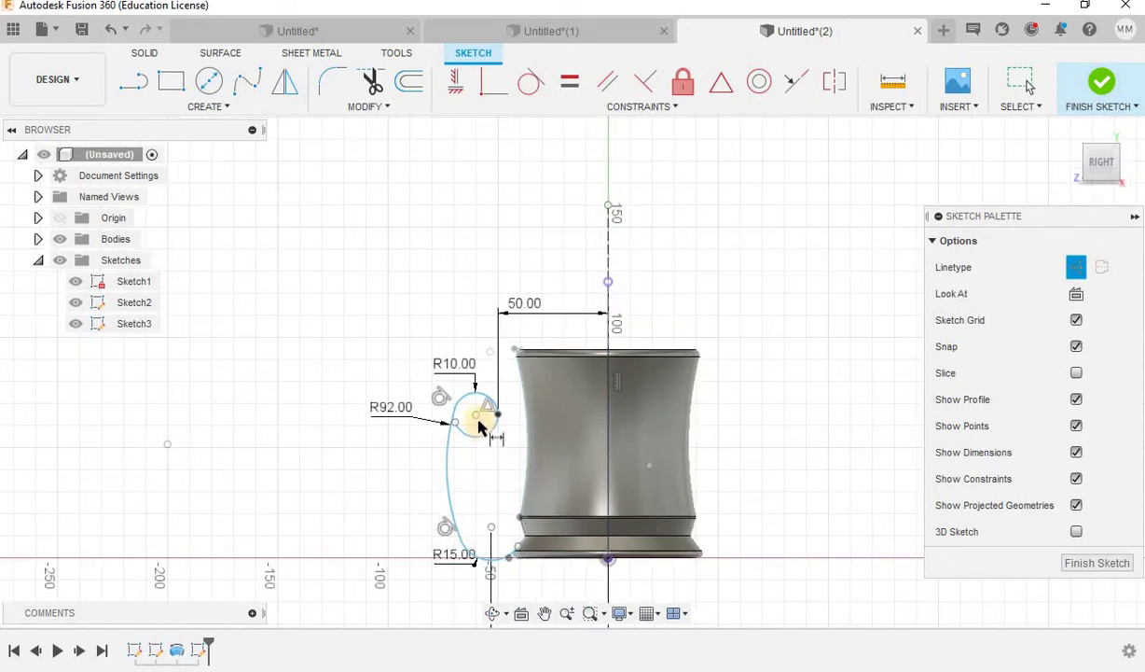
left_click(494, 555)
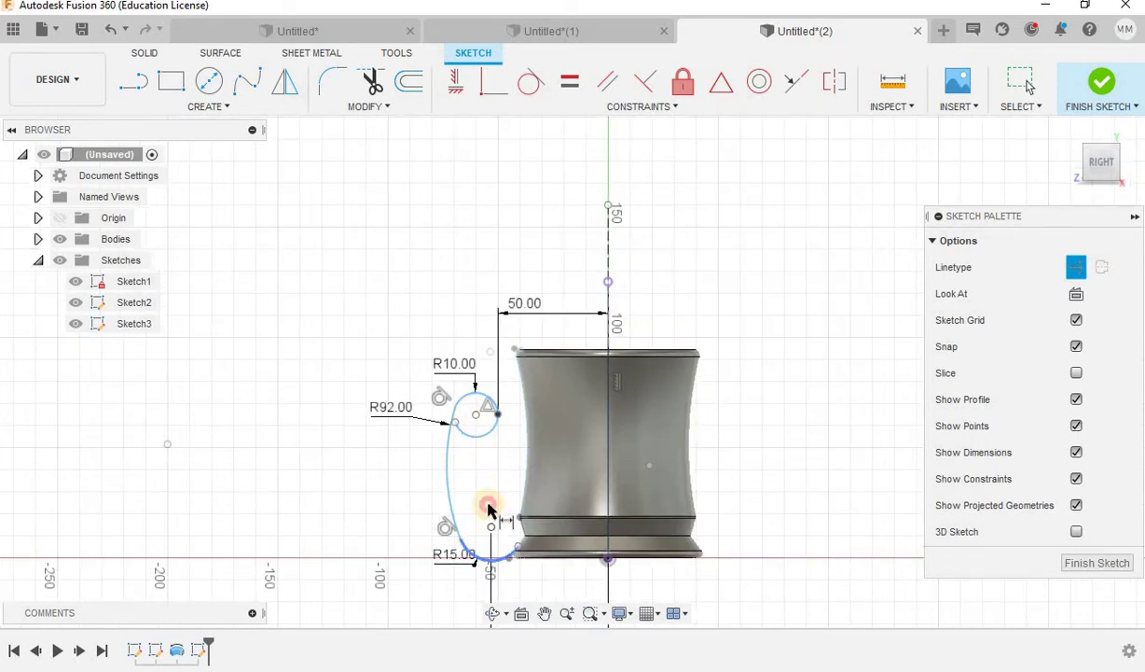
left_click(478, 416)
left_click(476, 416, "ctrl")
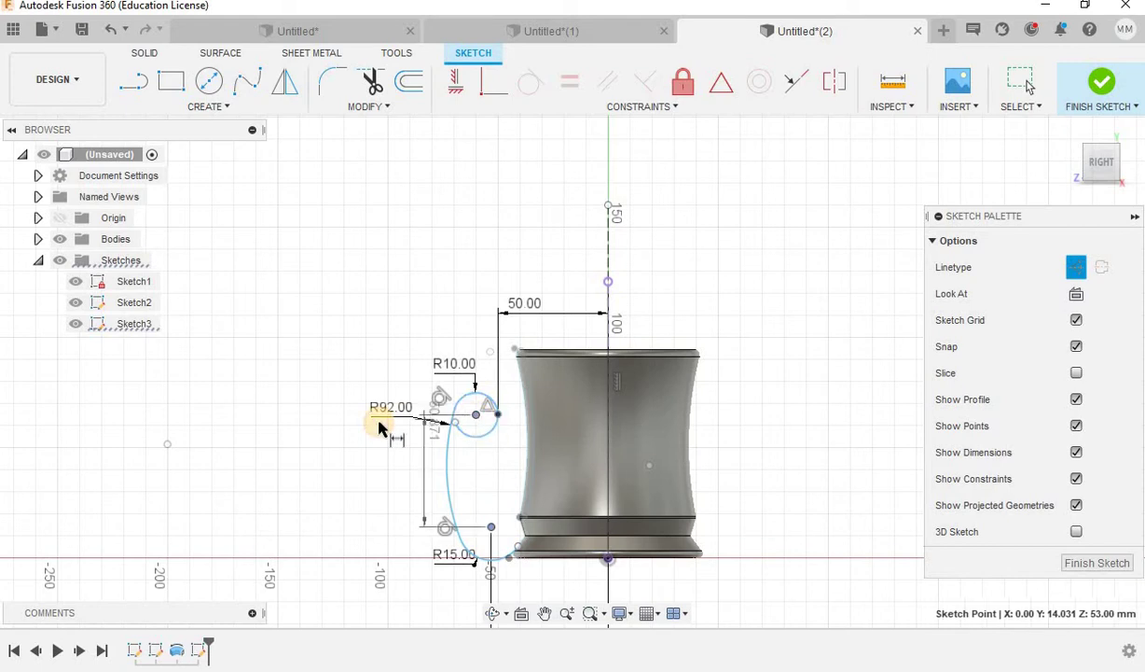
key("d")
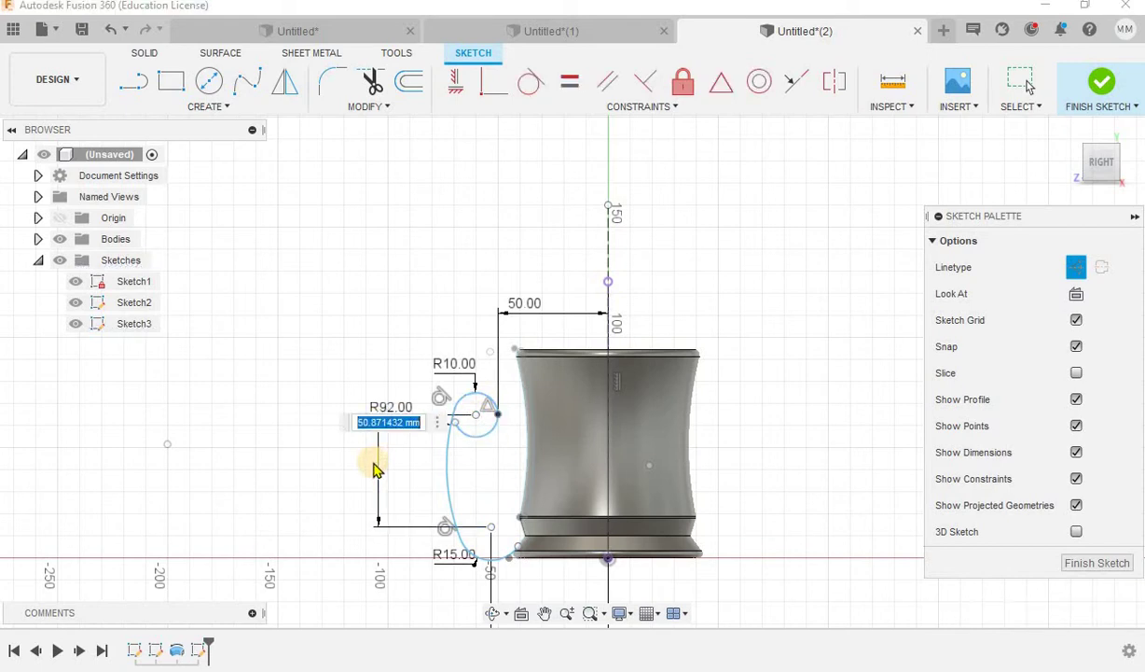
key("Return")
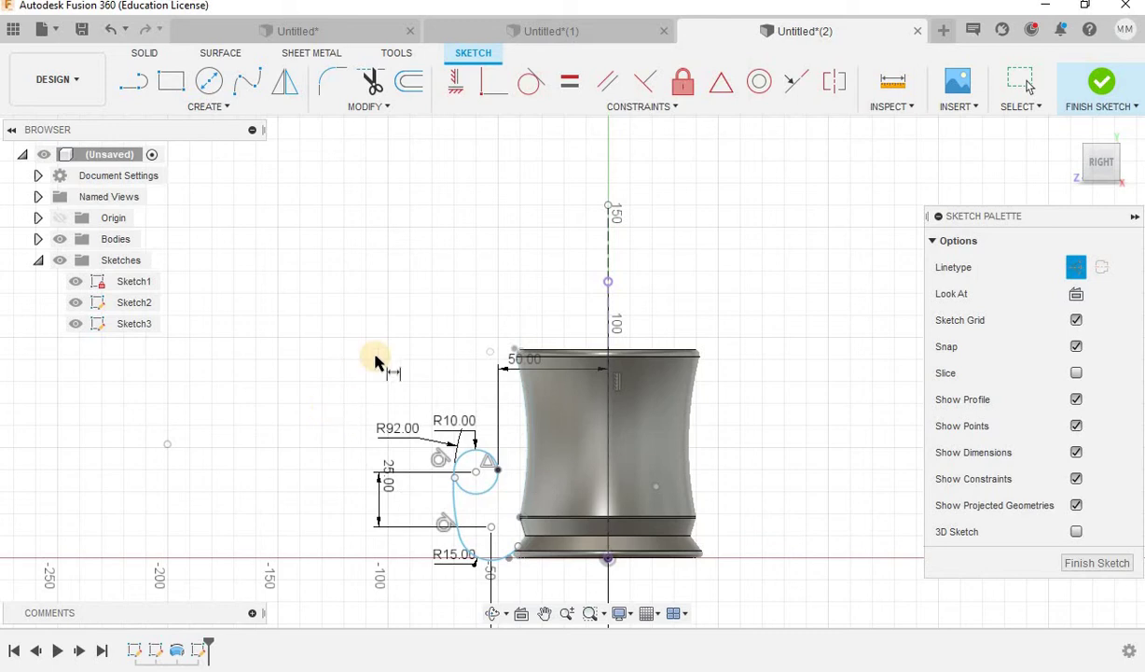
Place the top arc centre 15 mm below the mug rim's top corner
scroll(376, 362, "down", 1)
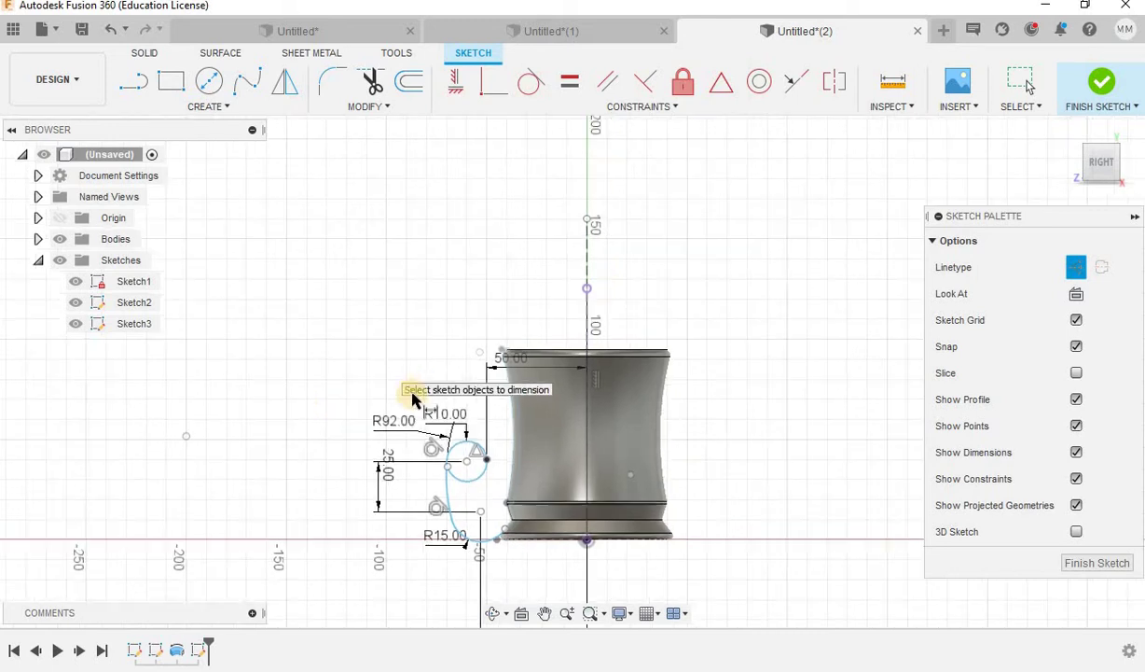
left_click(485, 460)
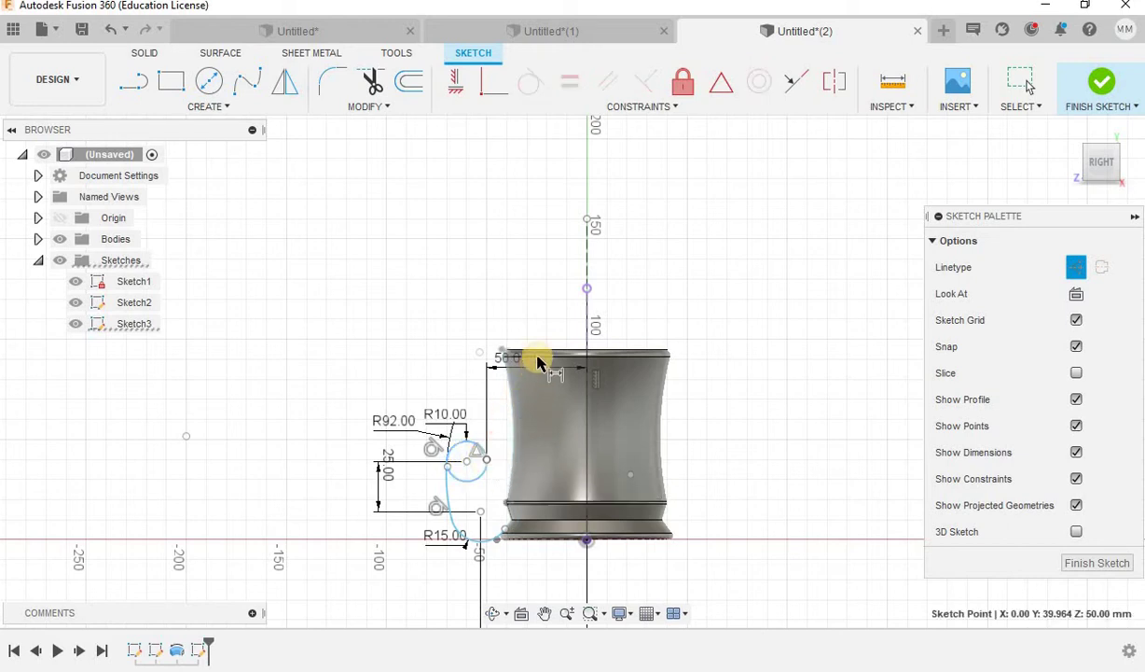
left_click(478, 355)
left_click(408, 349)
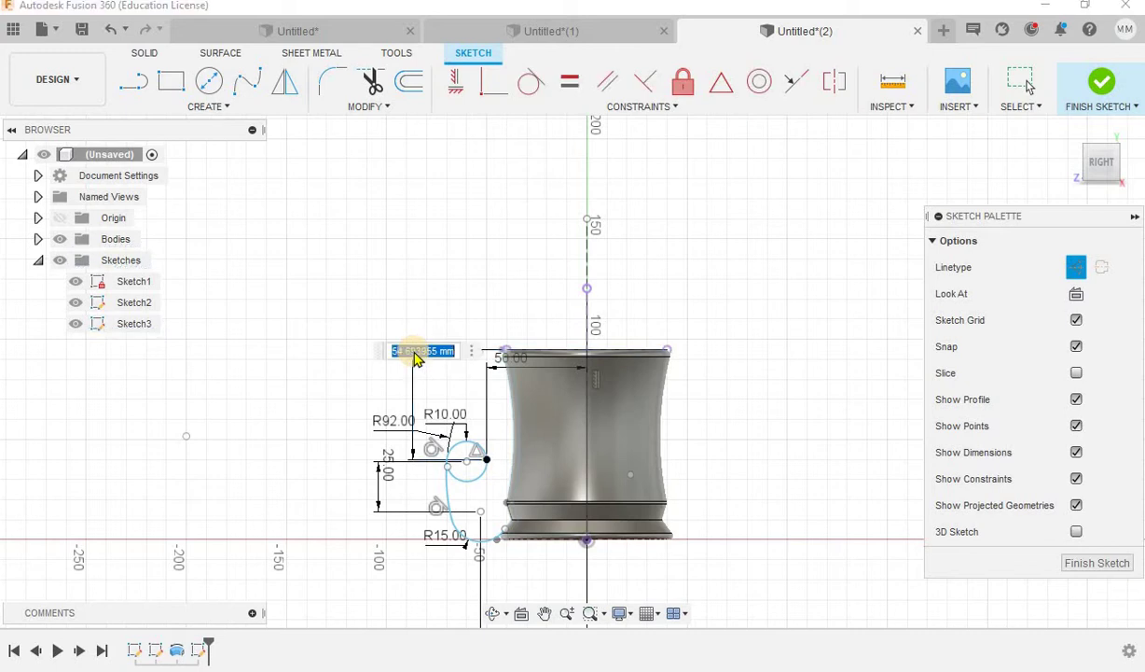
key("Return")
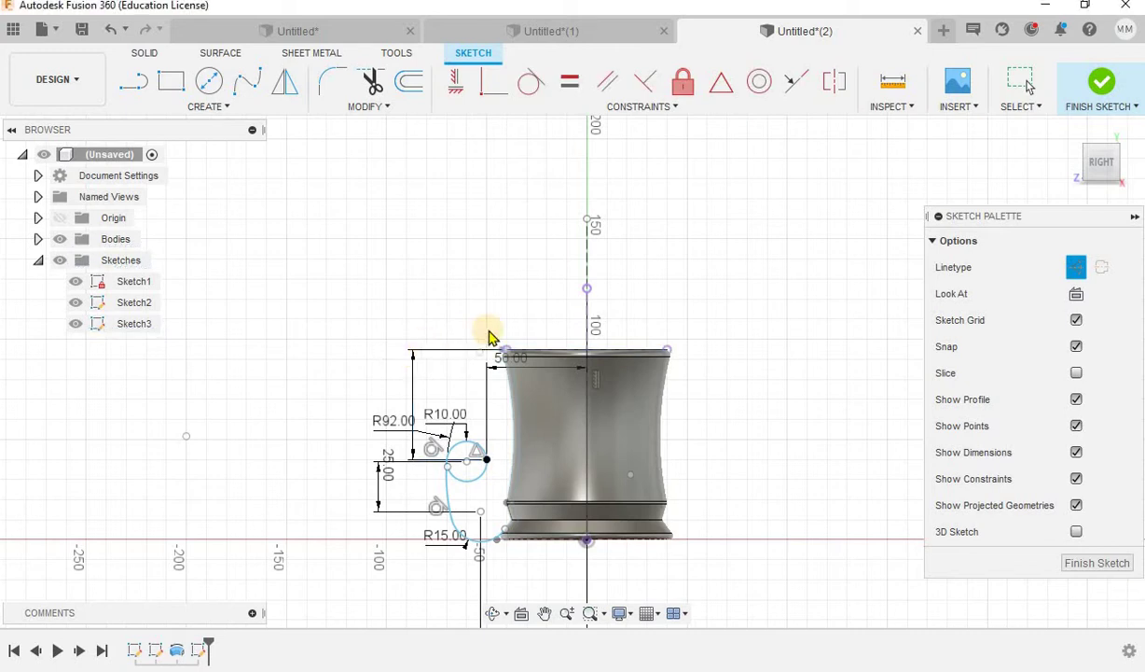
Drag a handle curve point so the arcs flow into a smooth tangent shape
scroll(488, 378, "up", 1)
scroll(488, 374, "up", 1)
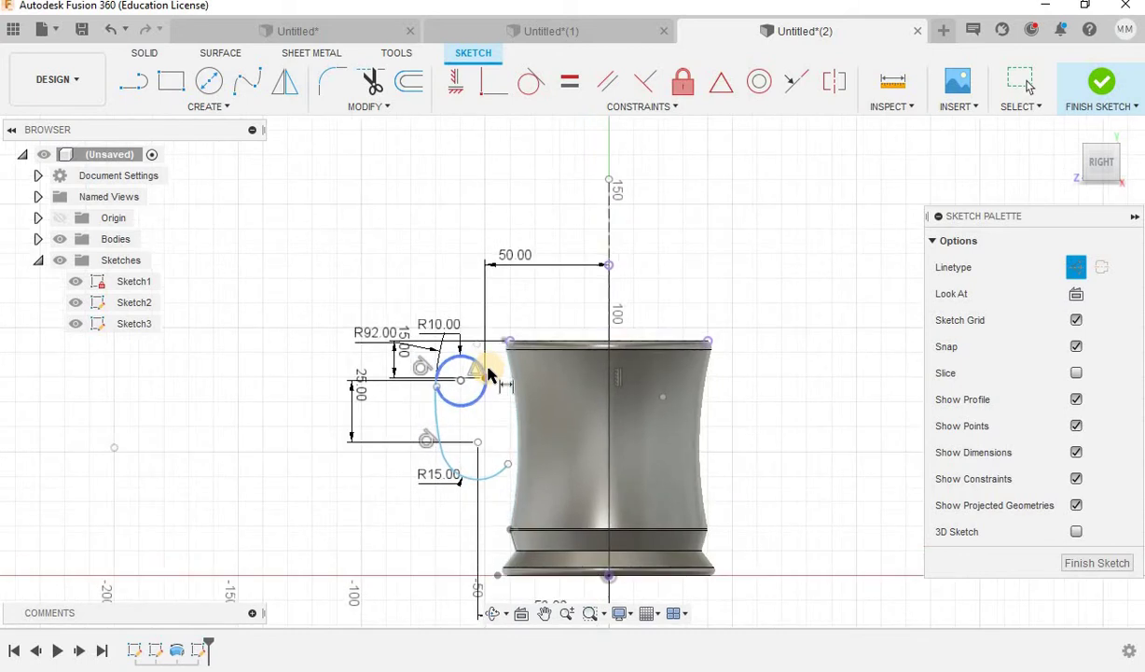
scroll(487, 374, "up", 1)
left_click(483, 377)
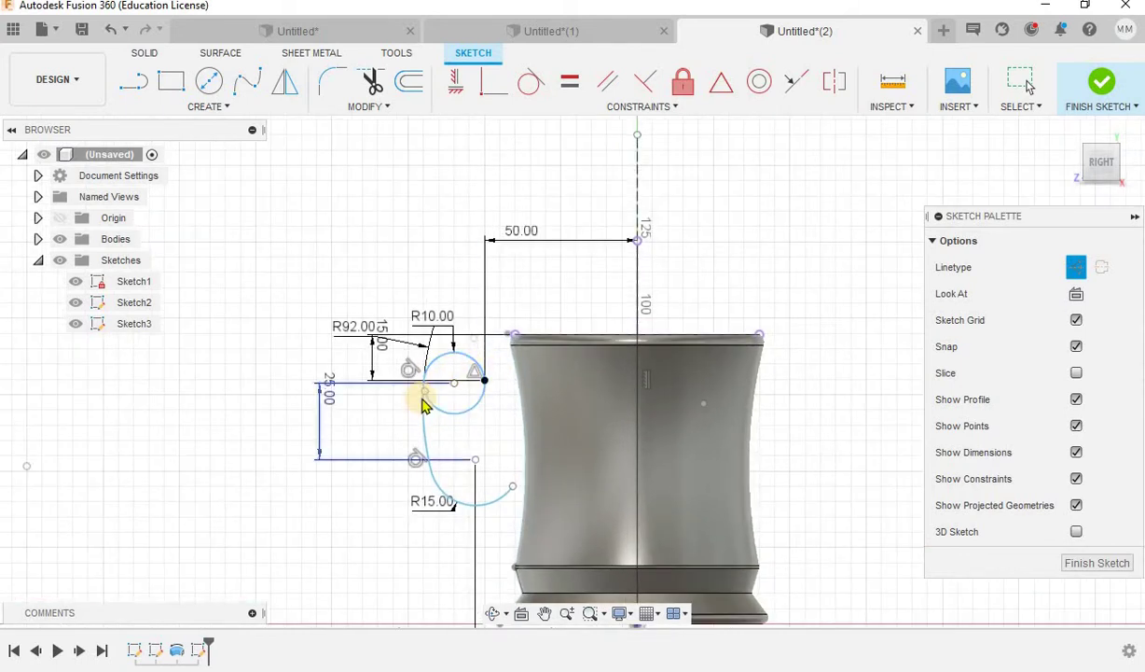
left_click_drag(442, 411, 503, 398)
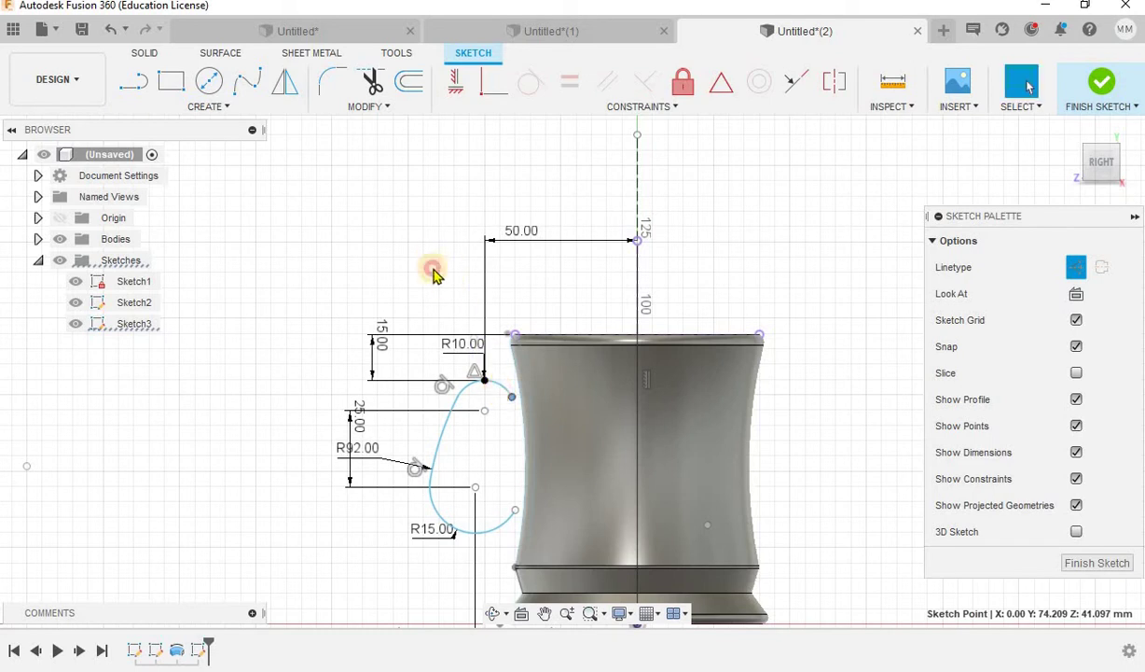
scroll(492, 558, "up", 3)
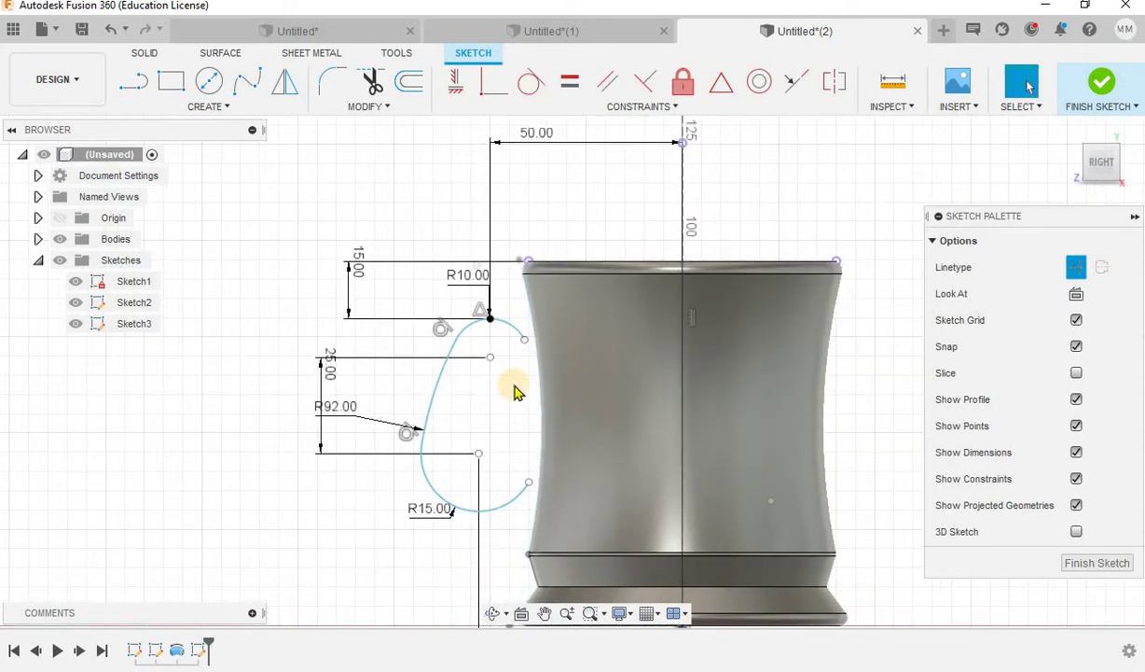
scroll(515, 390, "down", 1)
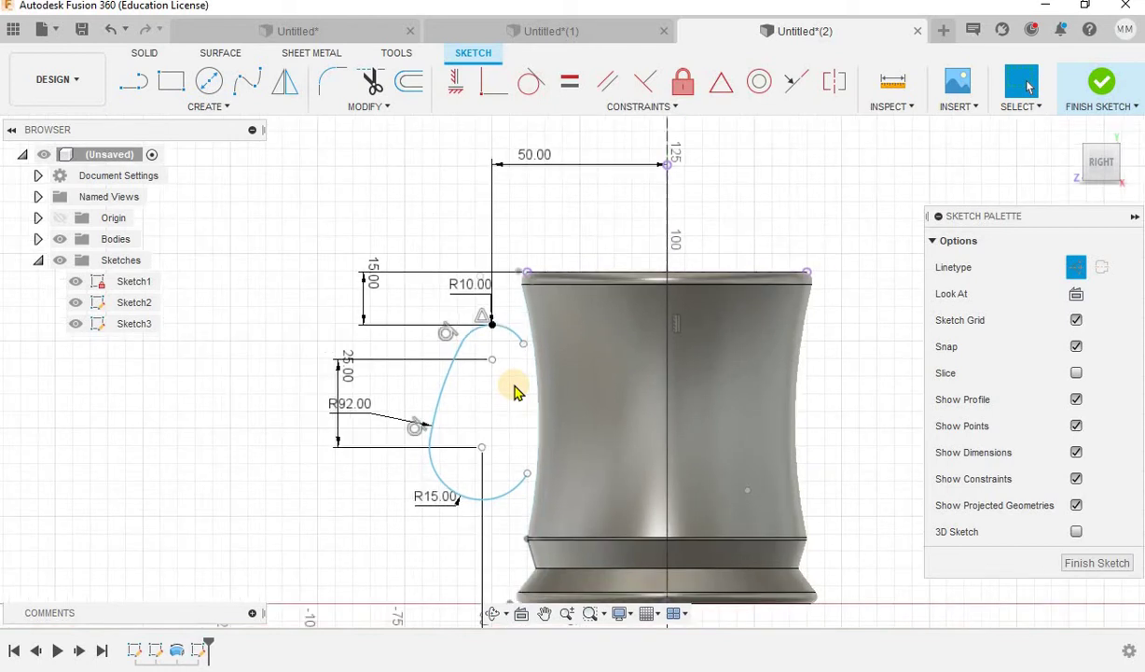
scroll(515, 390, "down", 1)
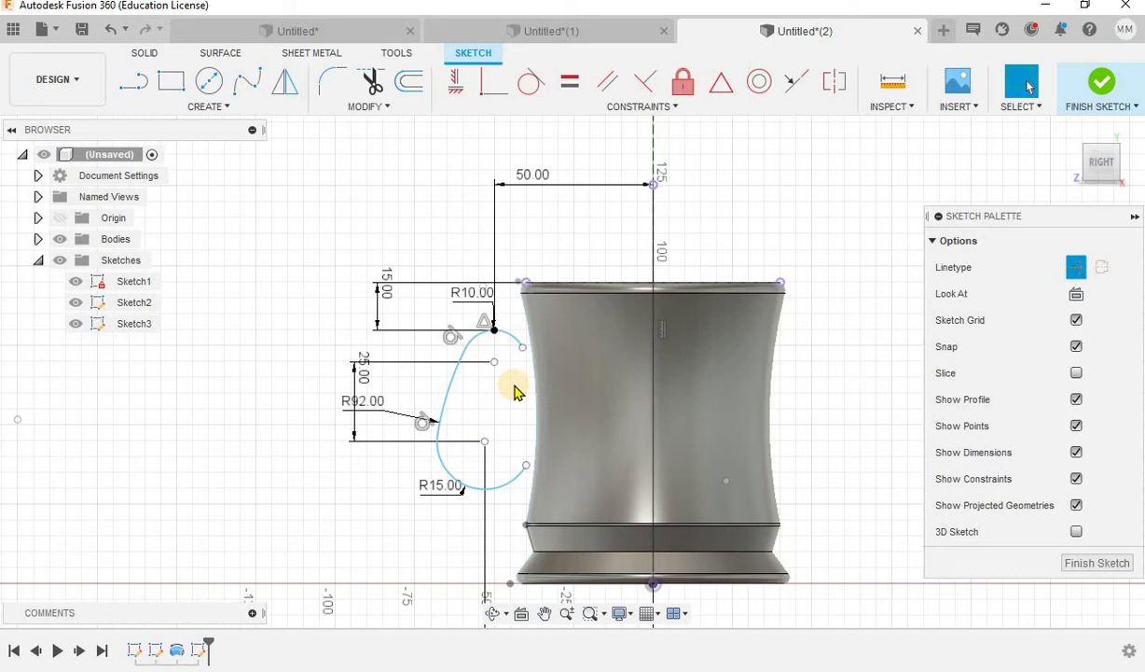
scroll(516, 390, "down", 1)
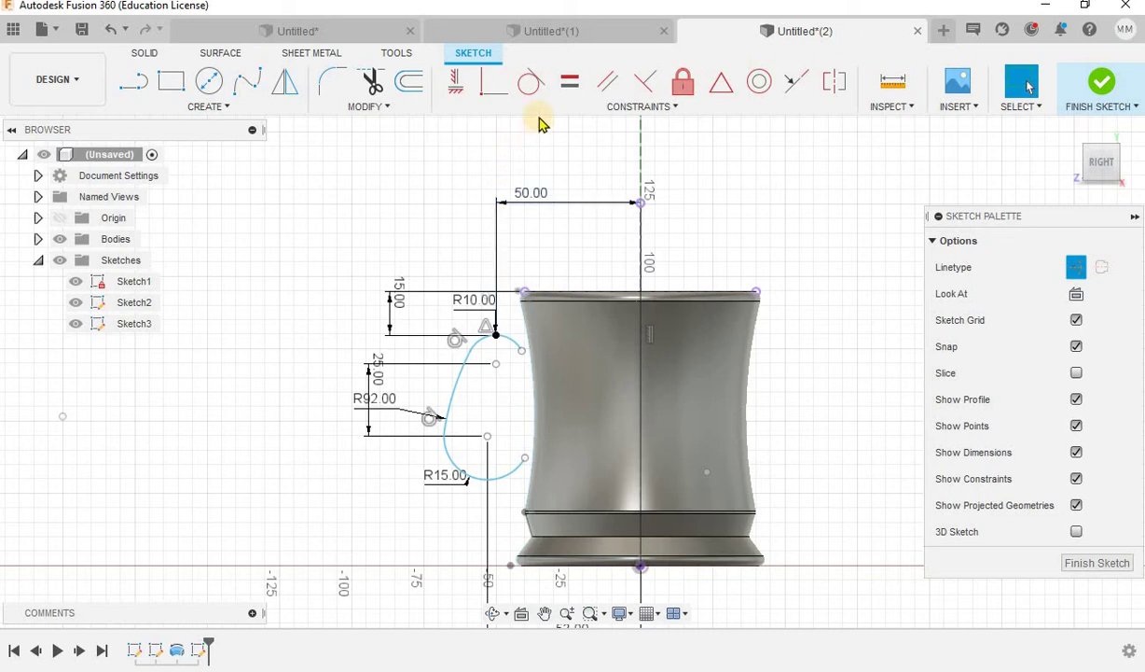
left_click(456, 81)
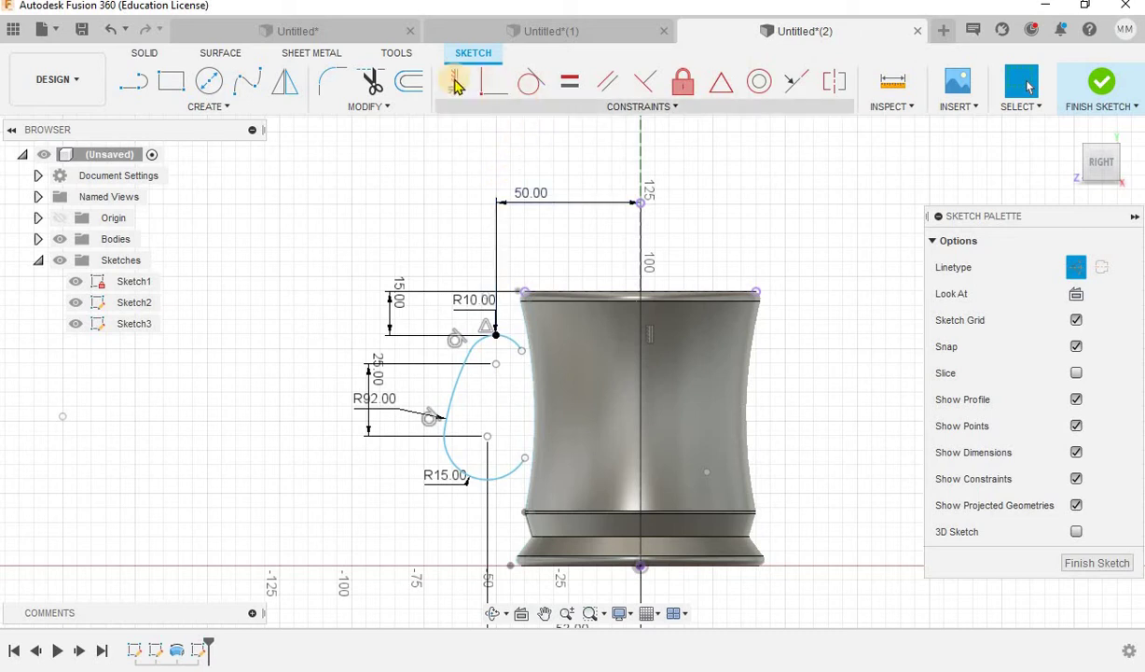
Constrain the top arc's end vertically to its centre and finish handle Sketch3
left_click(495, 333)
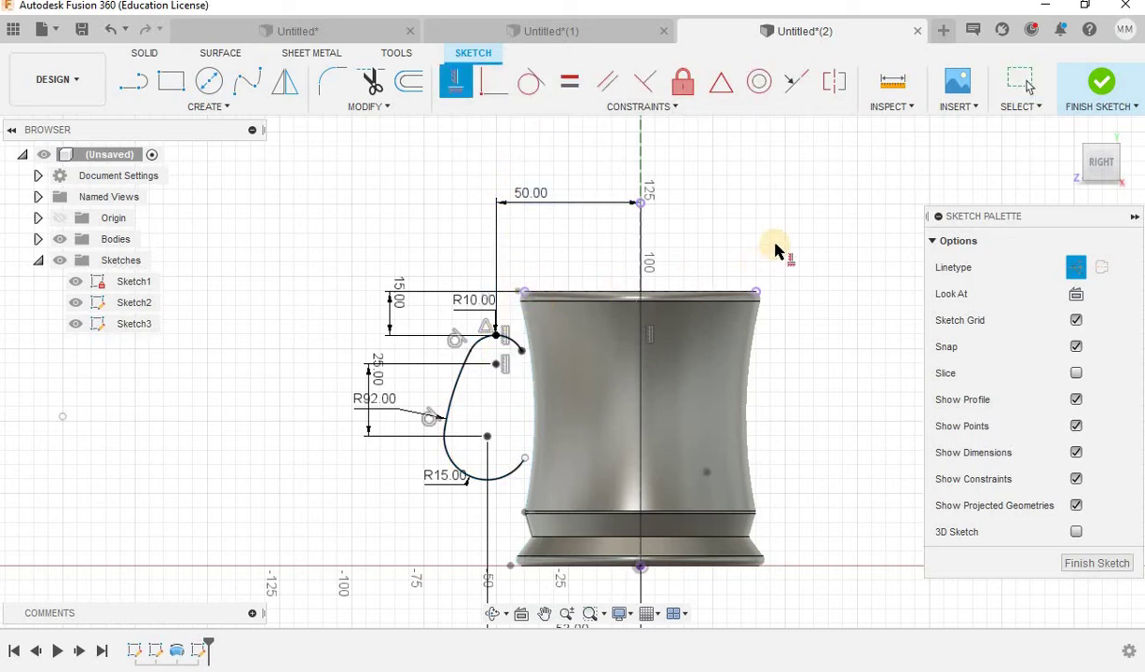
scroll(774, 250, "down", 2)
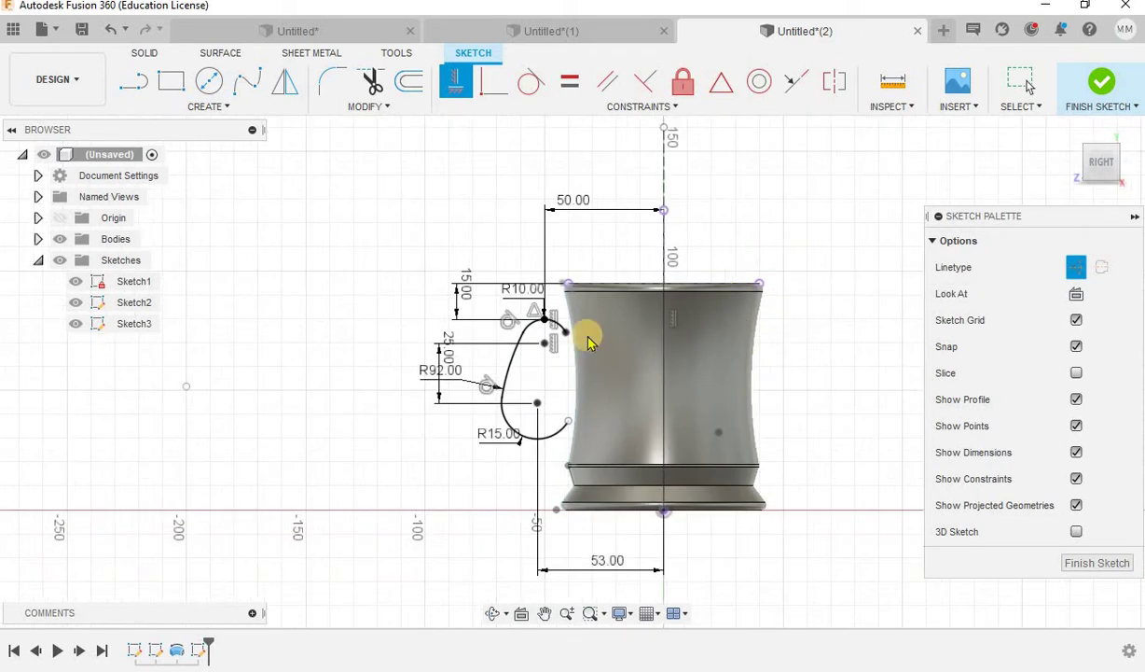
key("Escape")
scroll(589, 351, "up", 2)
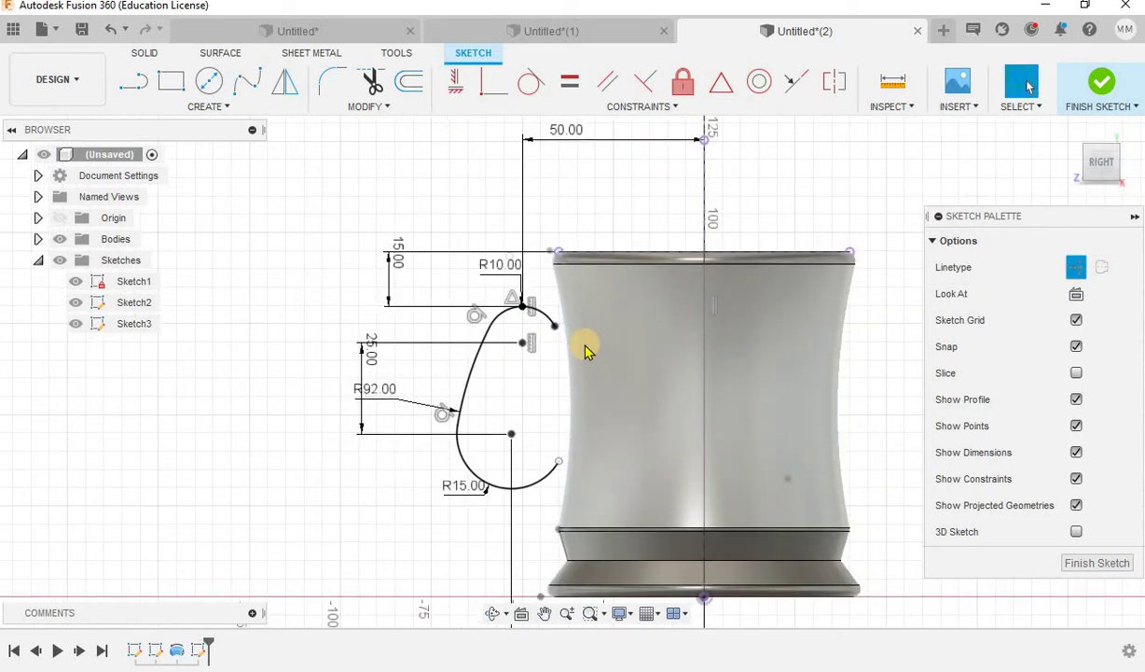
left_click(1101, 82)
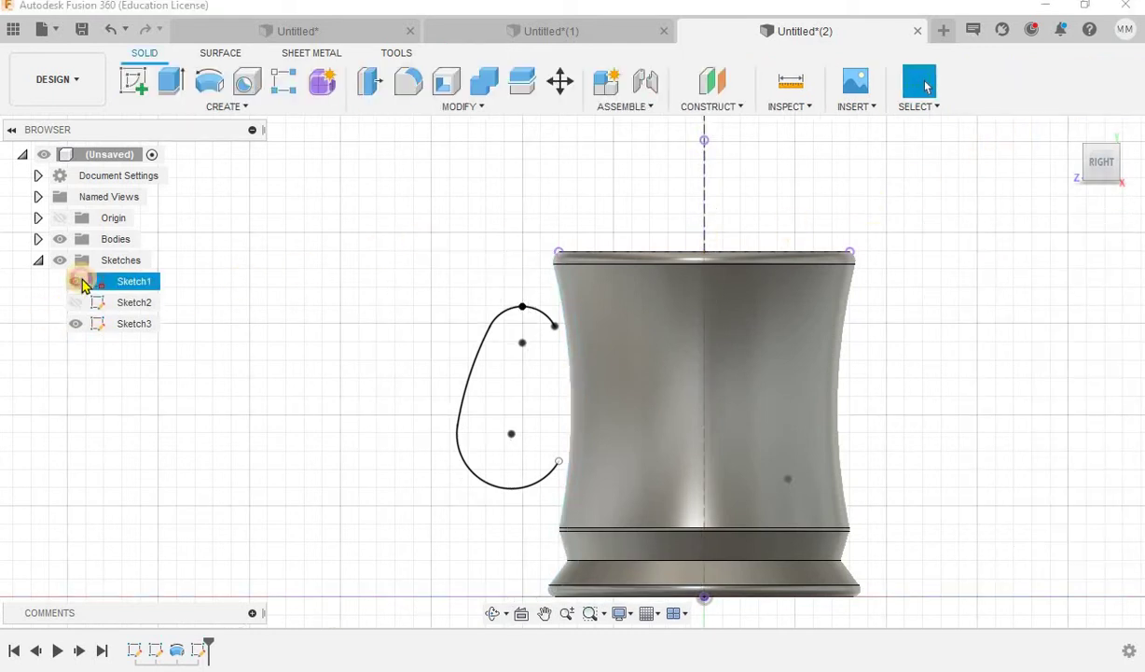
Hide Sketch1 and add Plane1 along the handle curve at its upper end
left_click(75, 281)
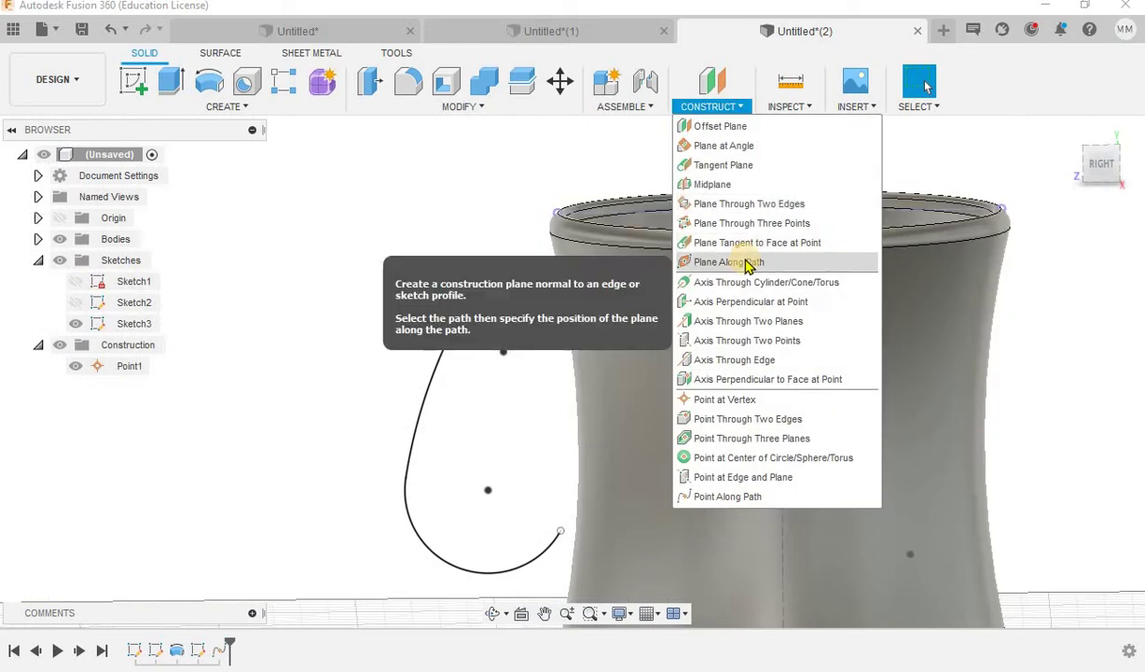
left_click(746, 263)
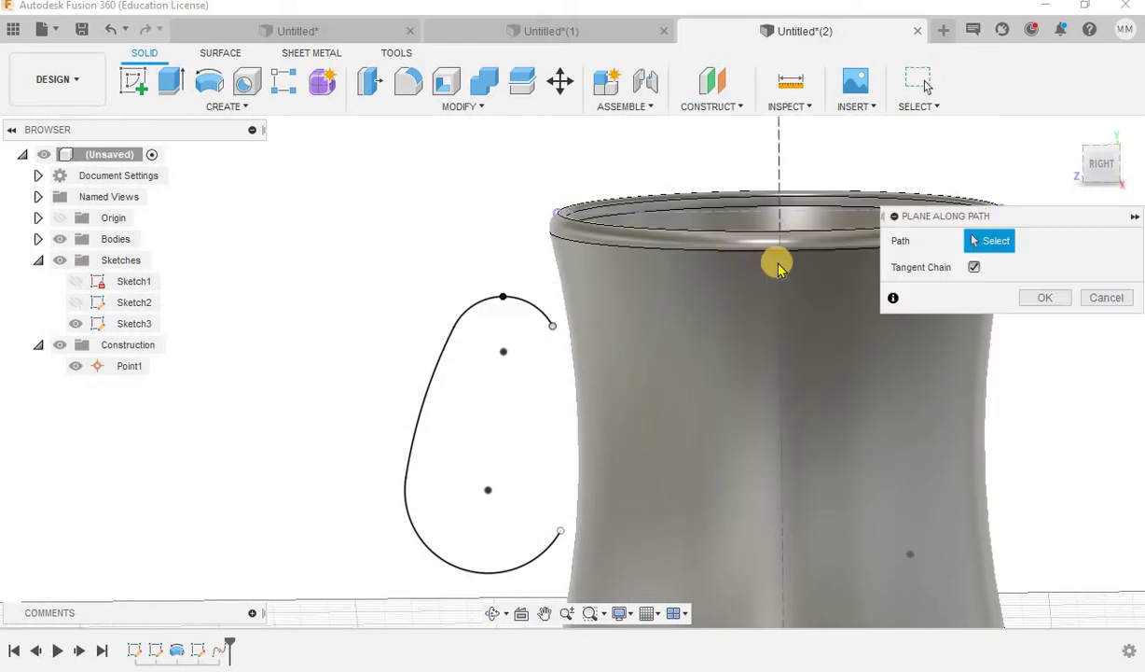
left_click(538, 309)
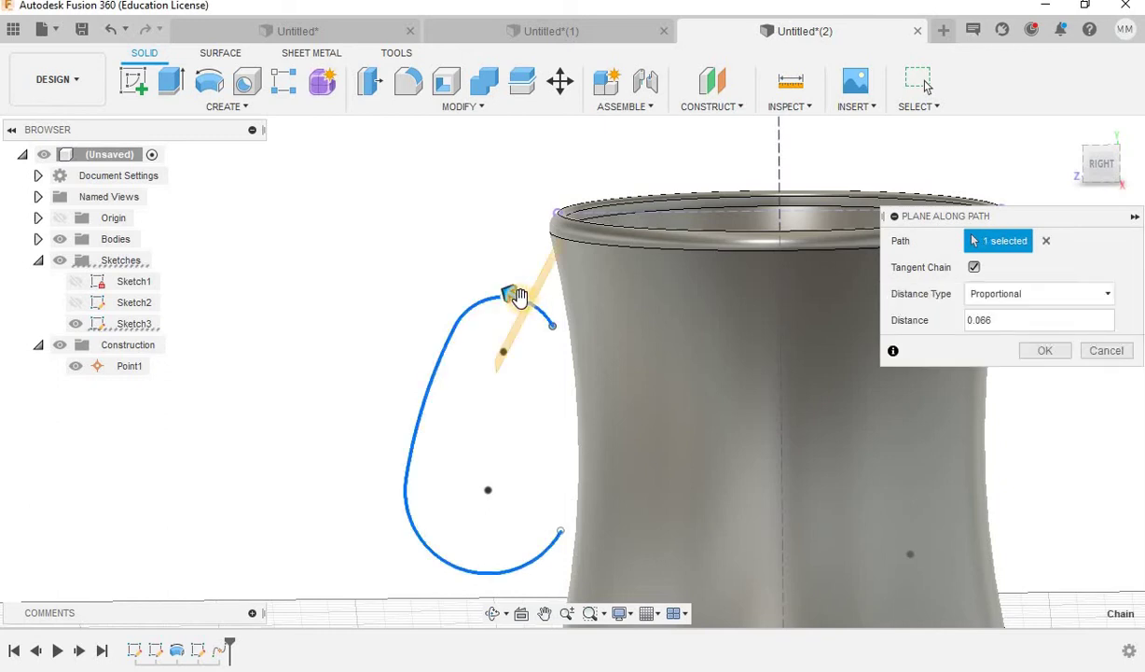
left_click_drag(538, 306, 560, 347)
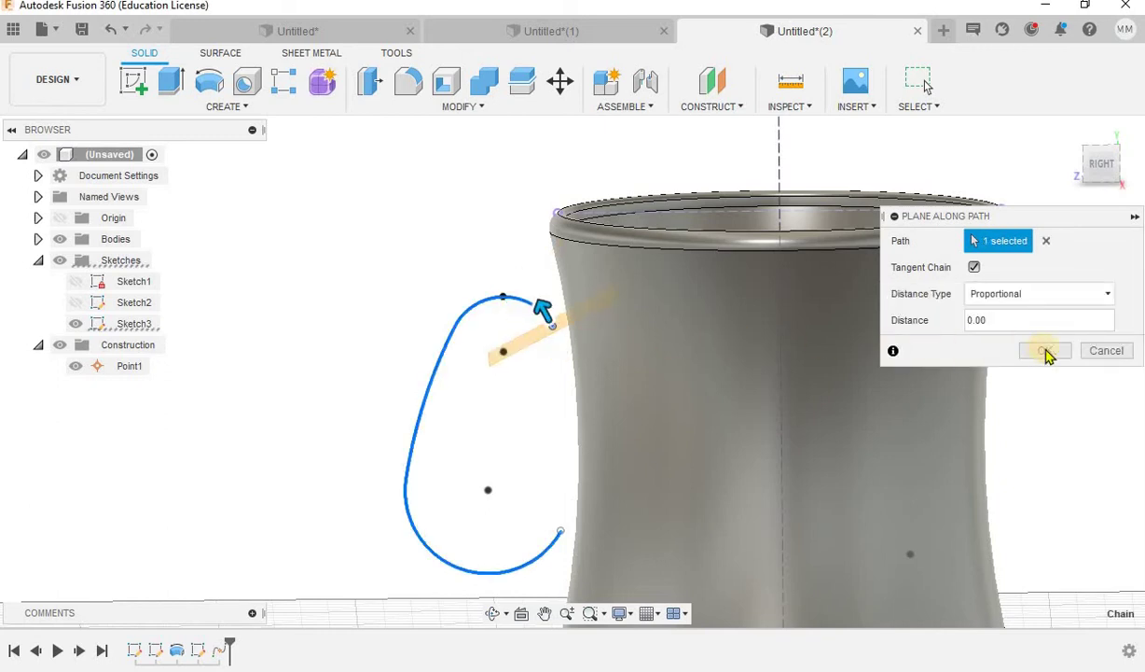
left_click(1043, 349)
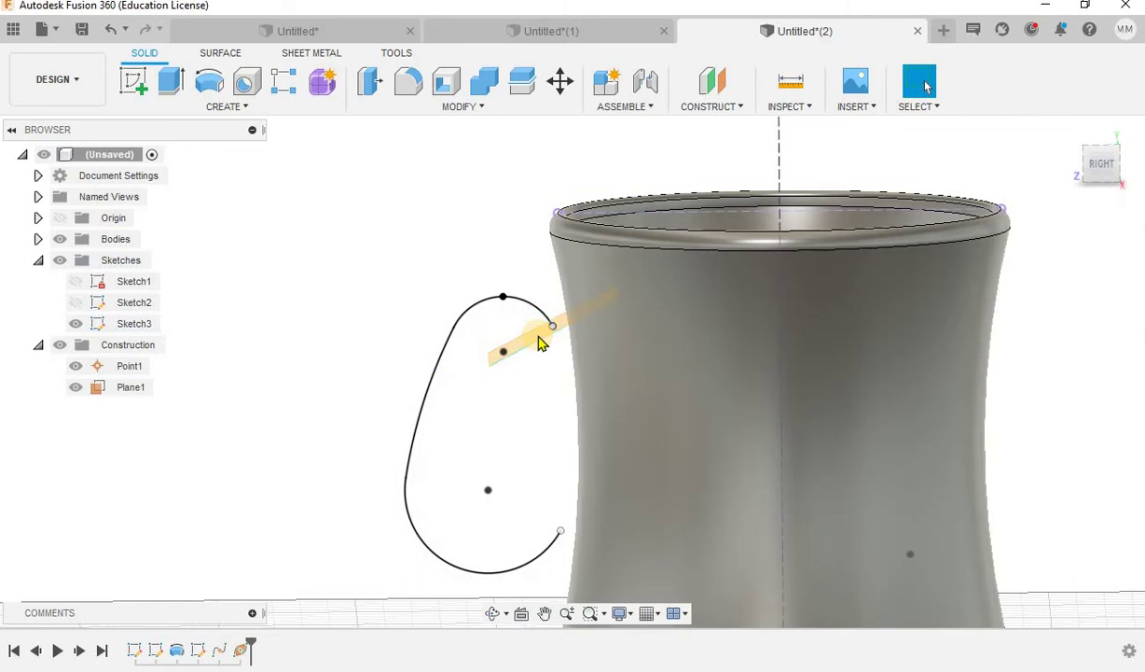
middle_click_drag(433, 301, 523, 331, "shift")
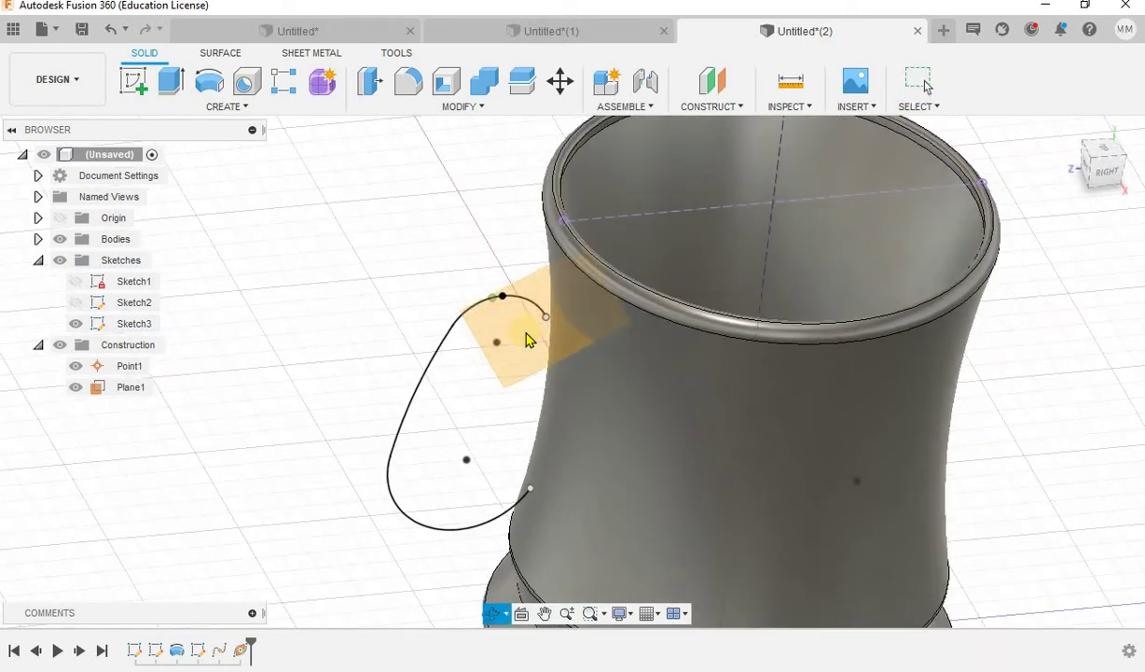
left_click(511, 322)
On Plane1, sketch an ellipse centred on the handle curve's upper end
left_click(136, 88)
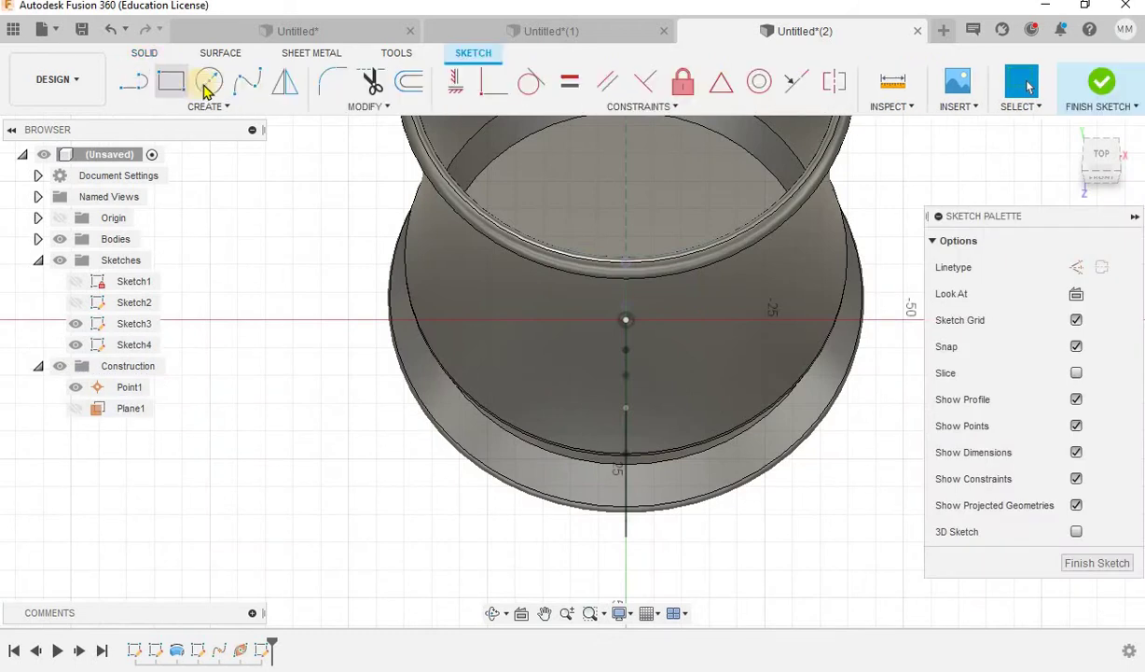
left_click(205, 107)
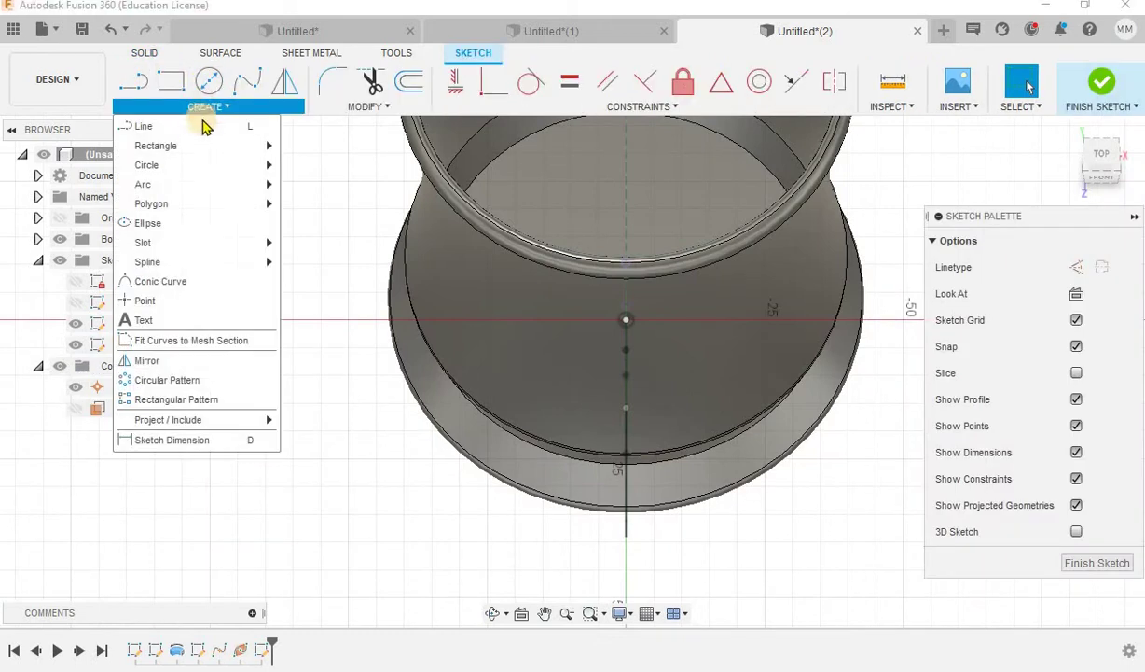
left_click(192, 222)
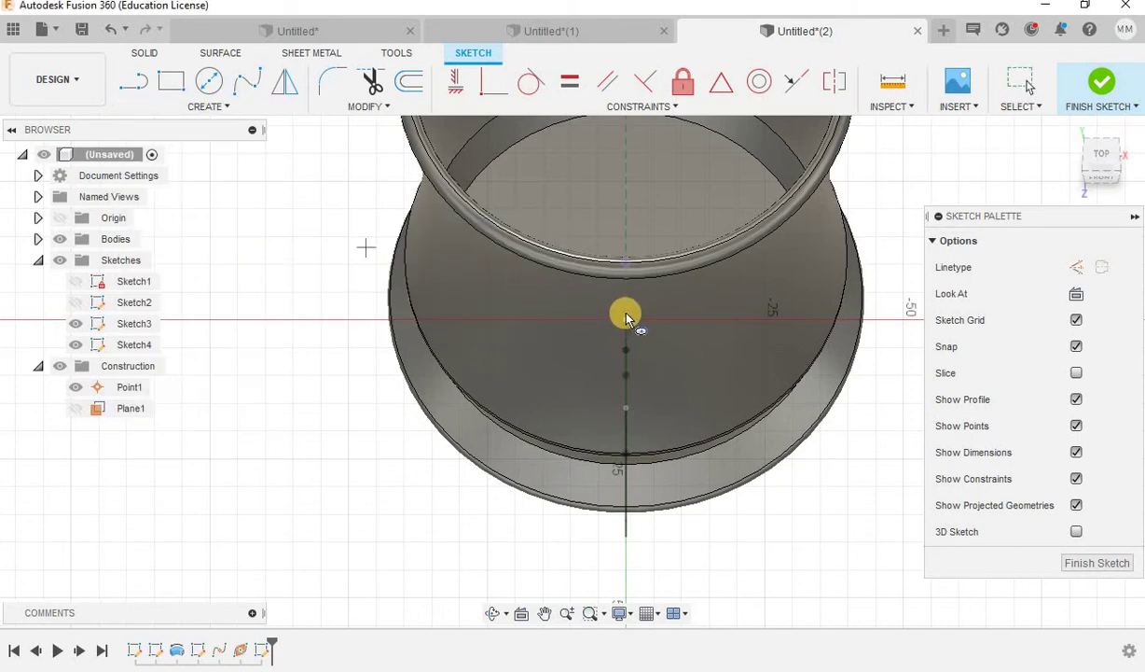
scroll(626, 318, "up", 2)
scroll(625, 336, "up", 1)
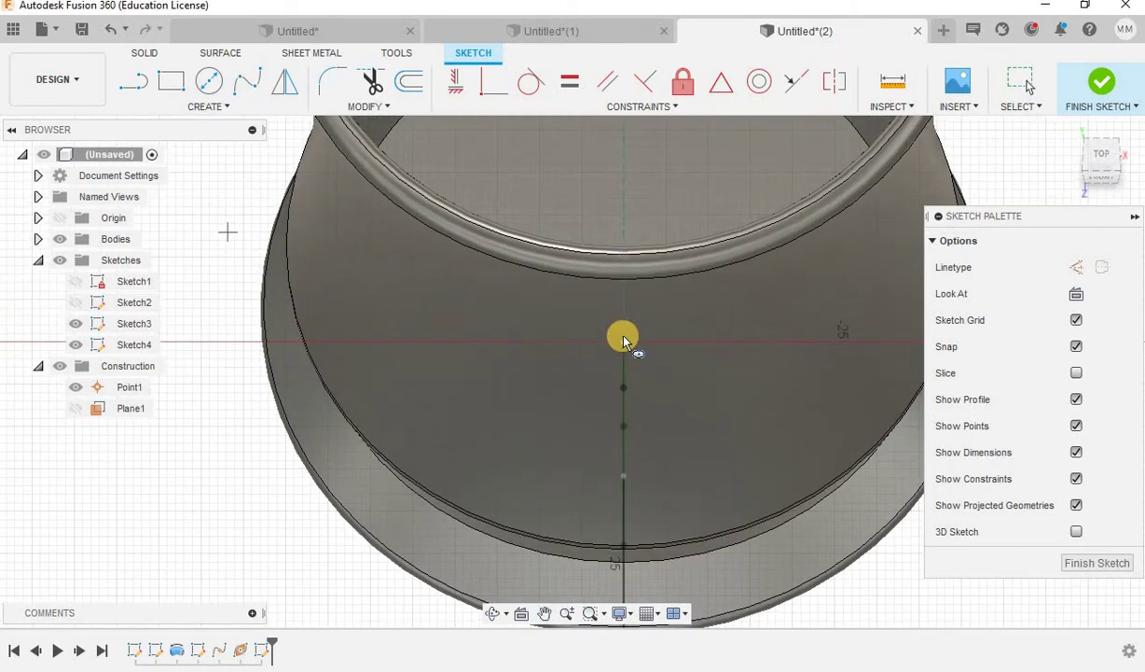
left_click(638, 345)
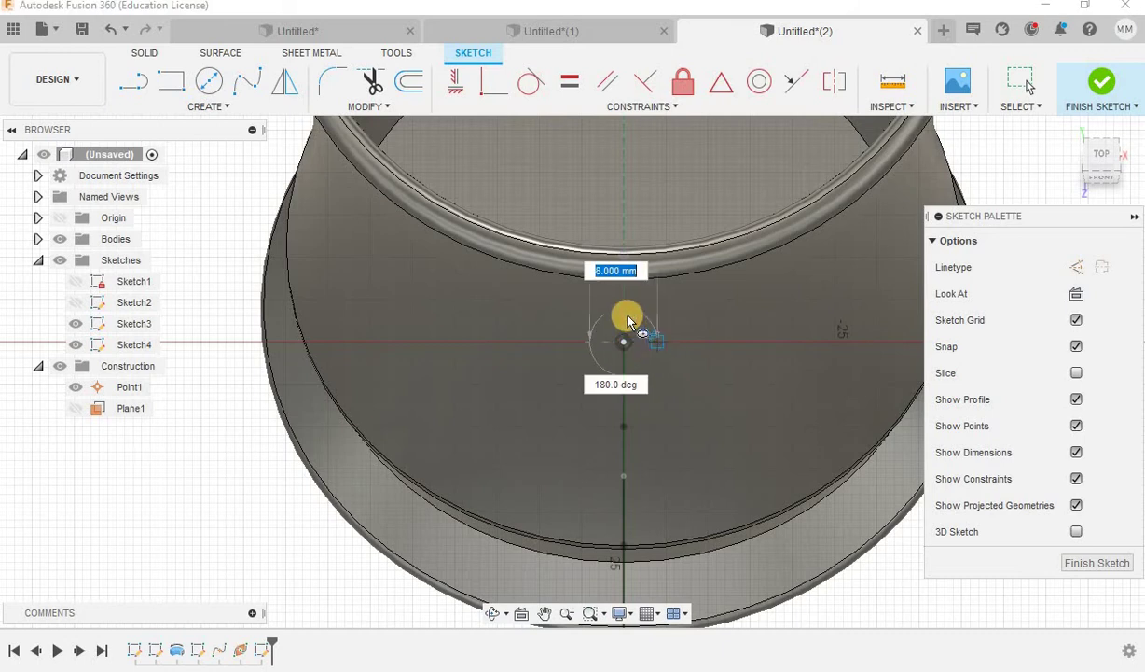
key("Return")
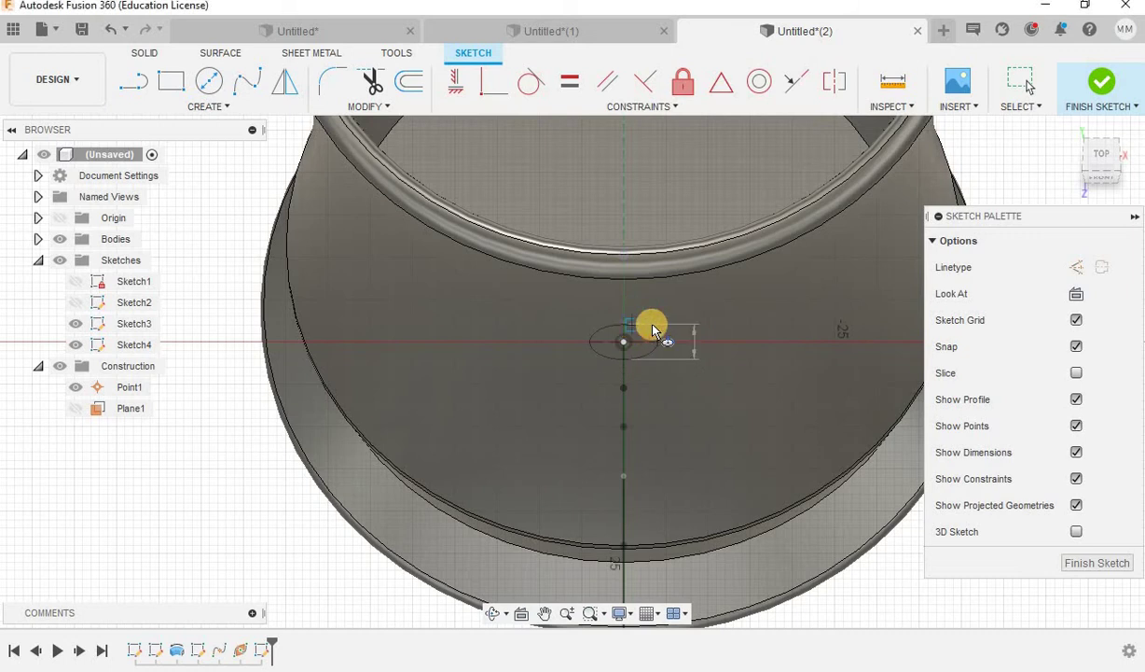
left_click(650, 328)
scroll(652, 325, "up", 3)
Dimension the ellipse 14 mm wide and 5 mm tall, then finish Sketch4
left_click(582, 293)
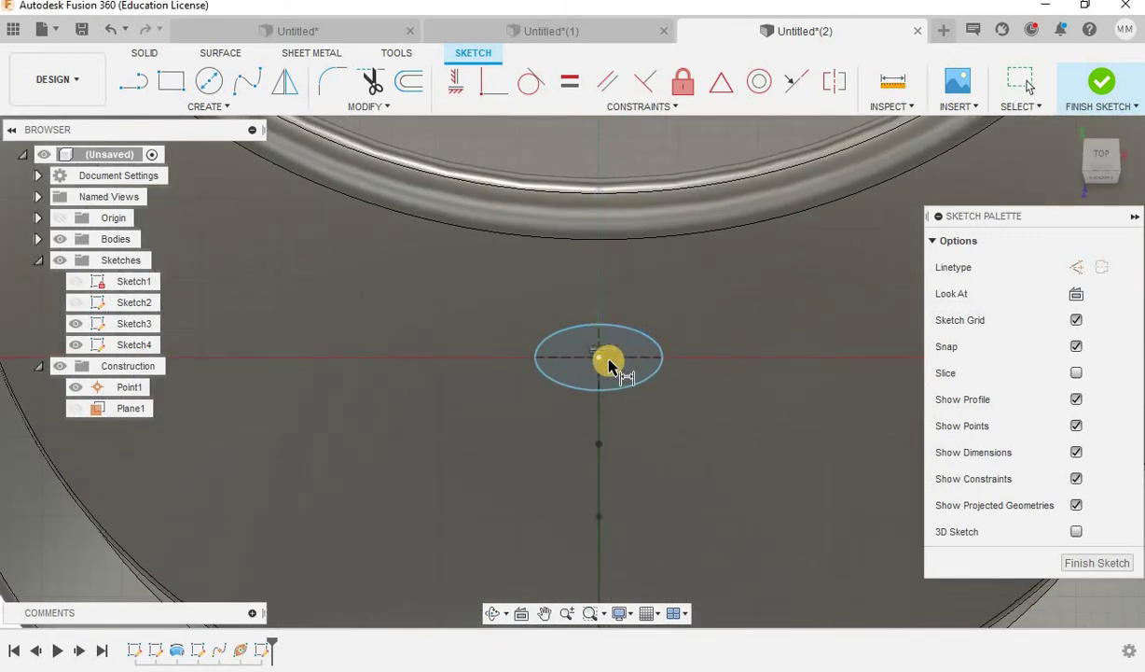
left_click(656, 357)
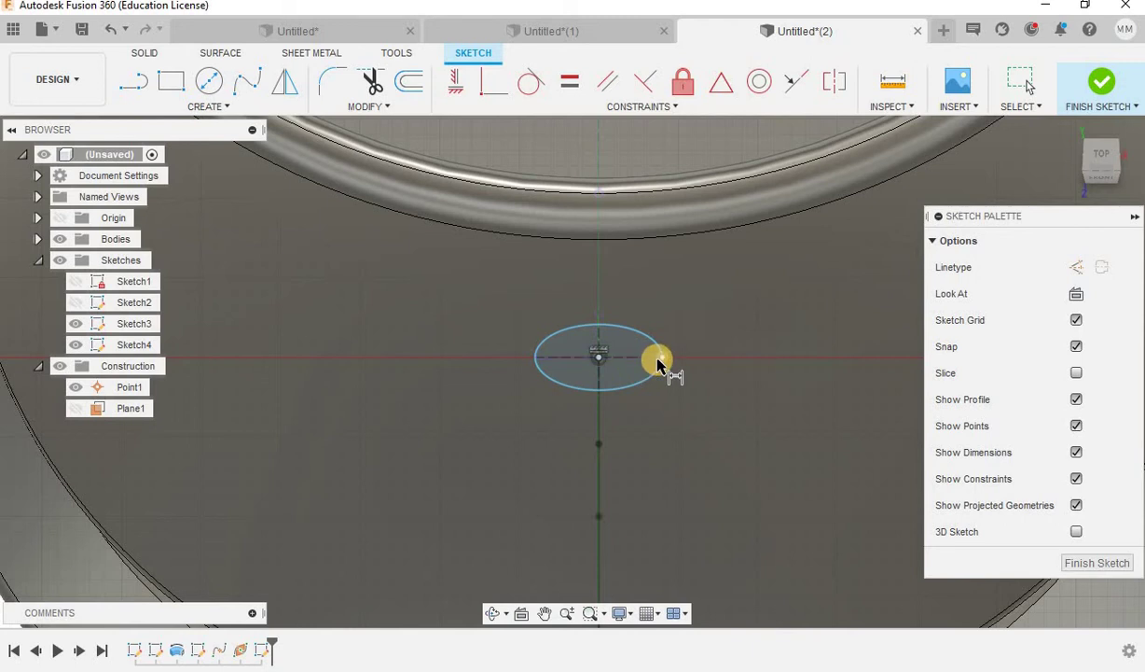
left_click(639, 288)
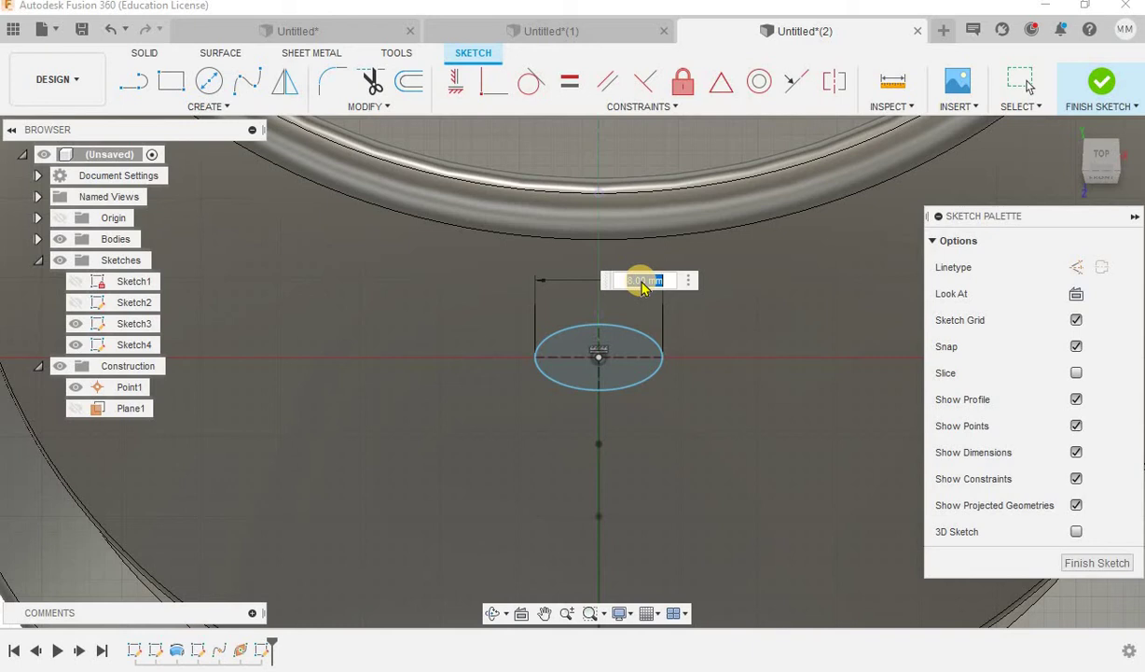
type("14")
key("Return")
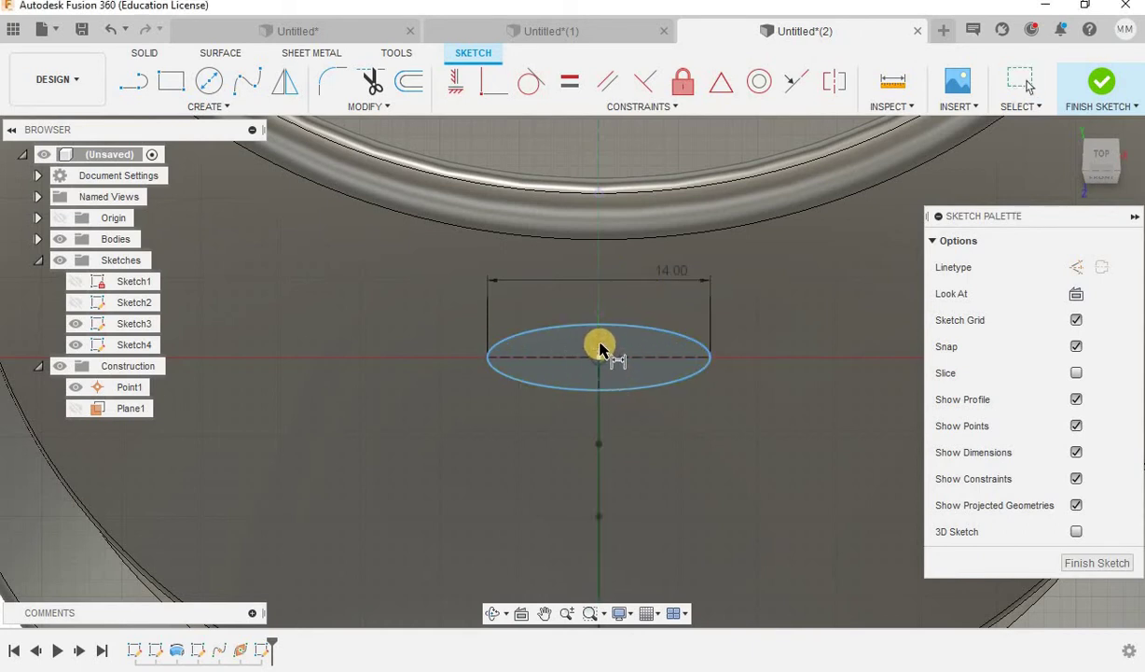
left_click(659, 344)
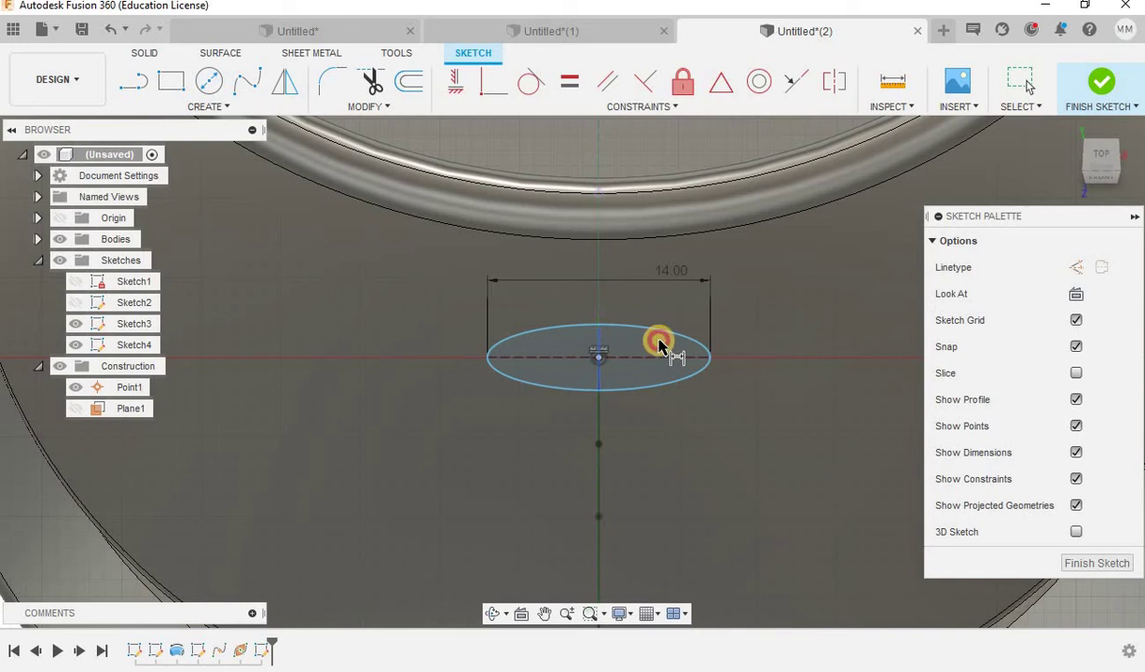
left_click(772, 345)
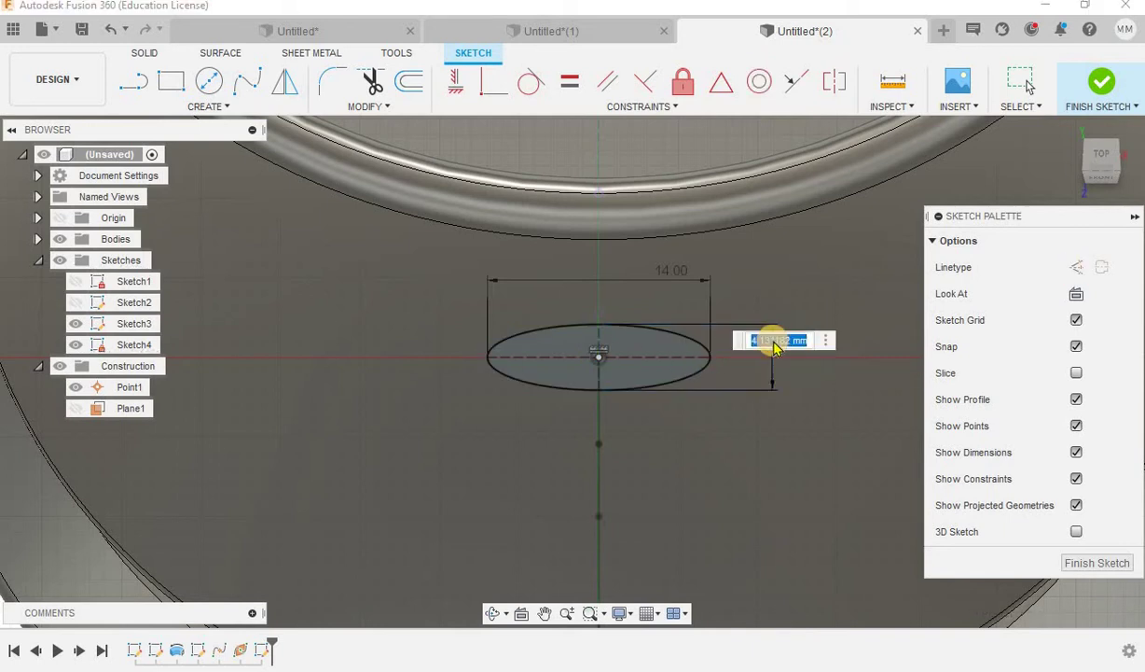
type("5")
key("Return")
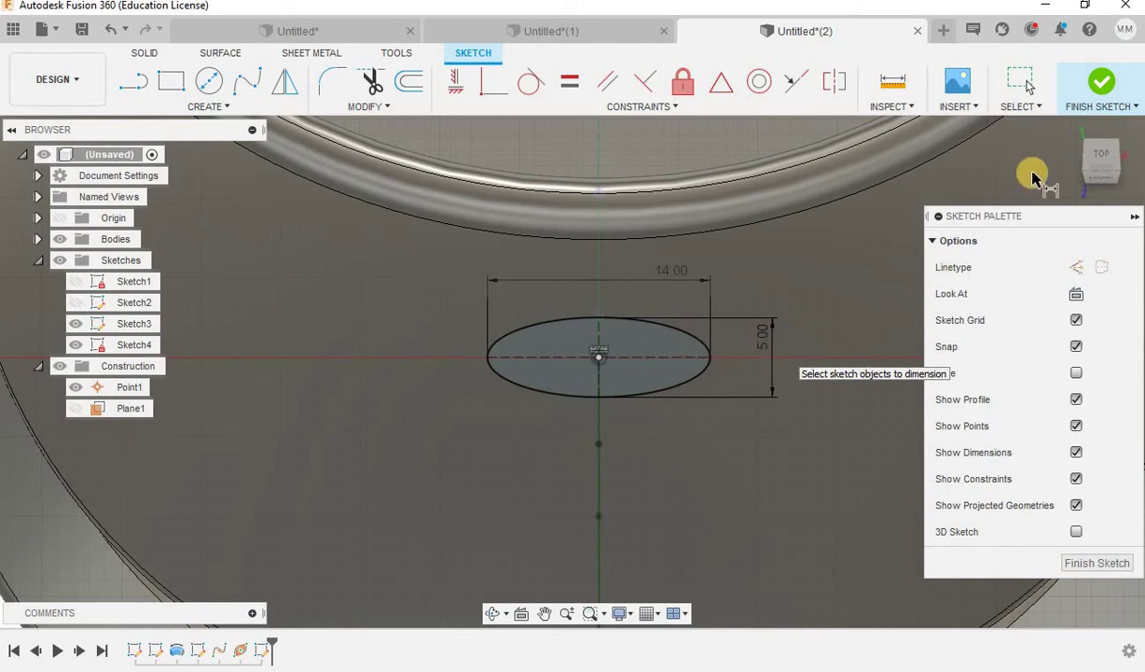
left_click(1103, 83)
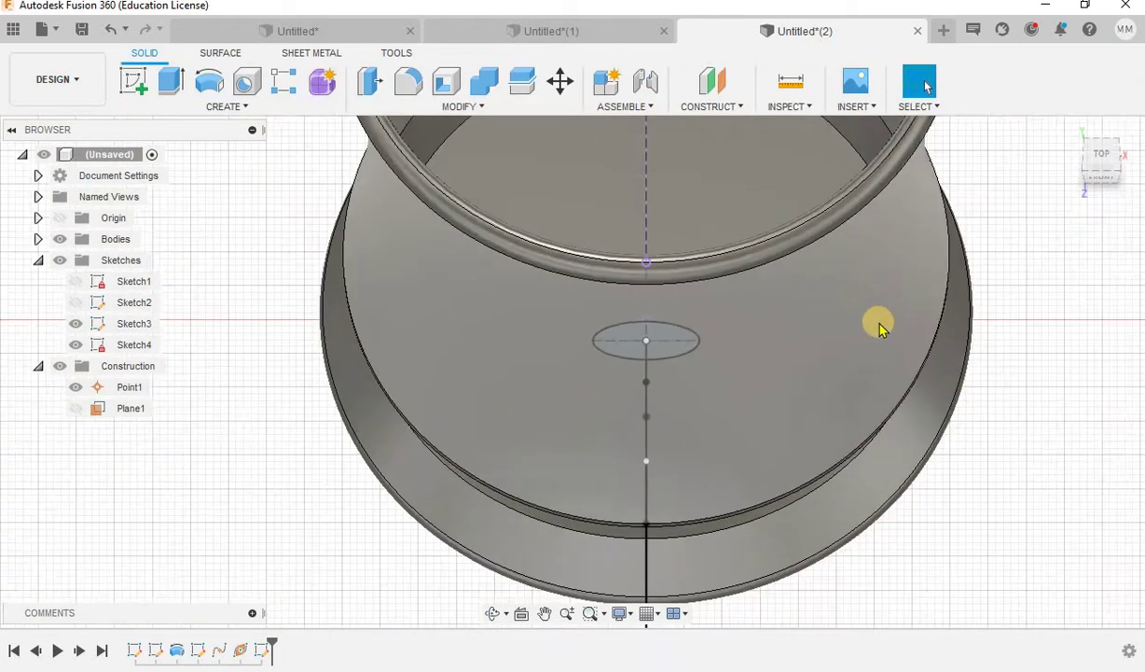
Sweep the ellipse profile along the handle curve to form the solid handle
middle_click_drag(969, 321, 679, 207, "shift")
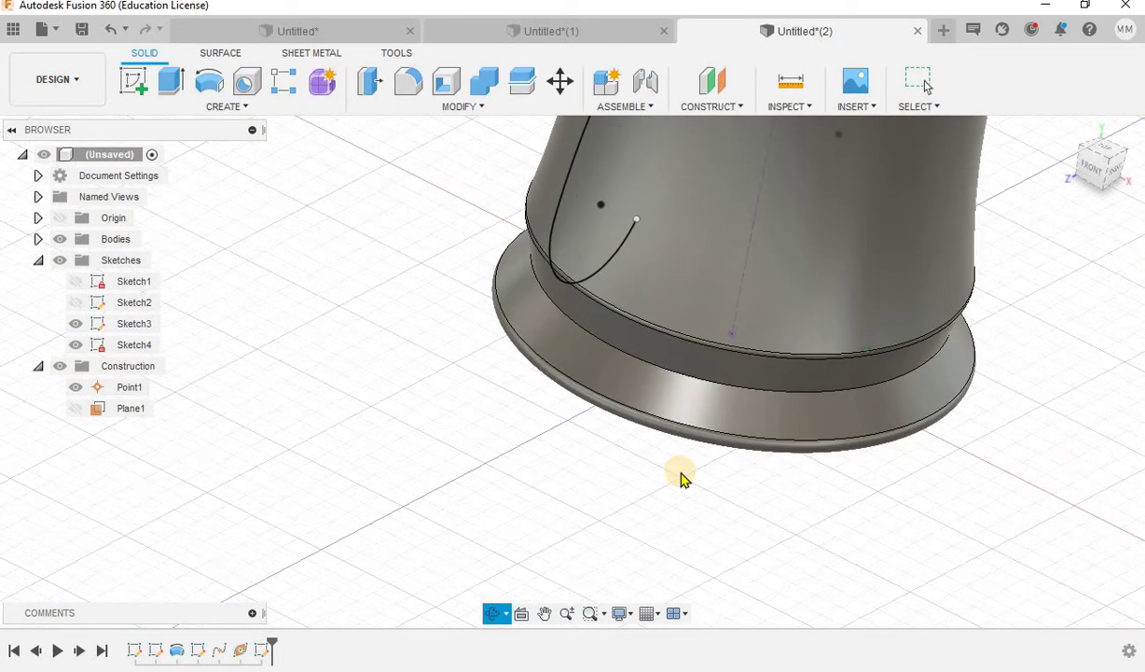
scroll(695, 269, "up", 3)
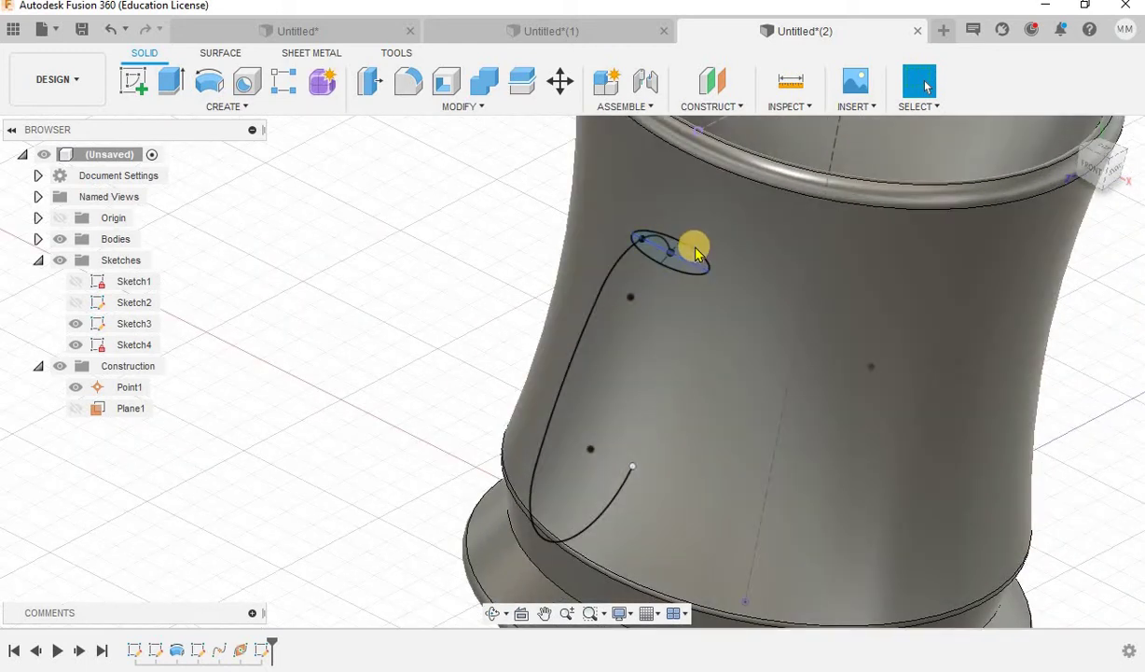
left_click(697, 259)
left_click(658, 253)
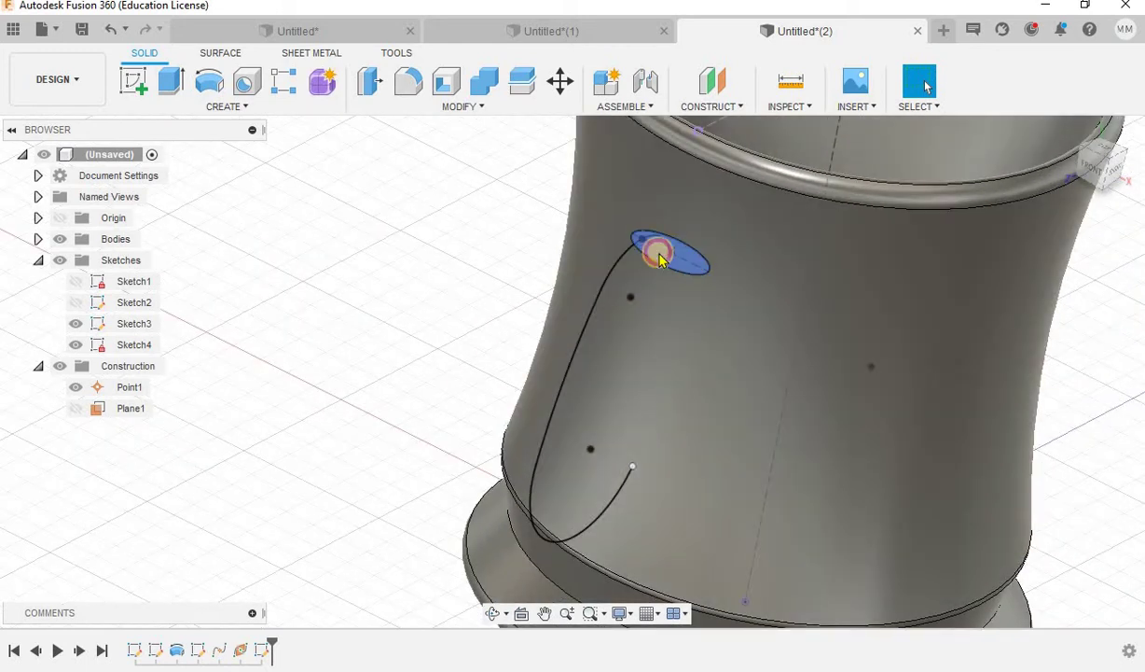
left_click(248, 109)
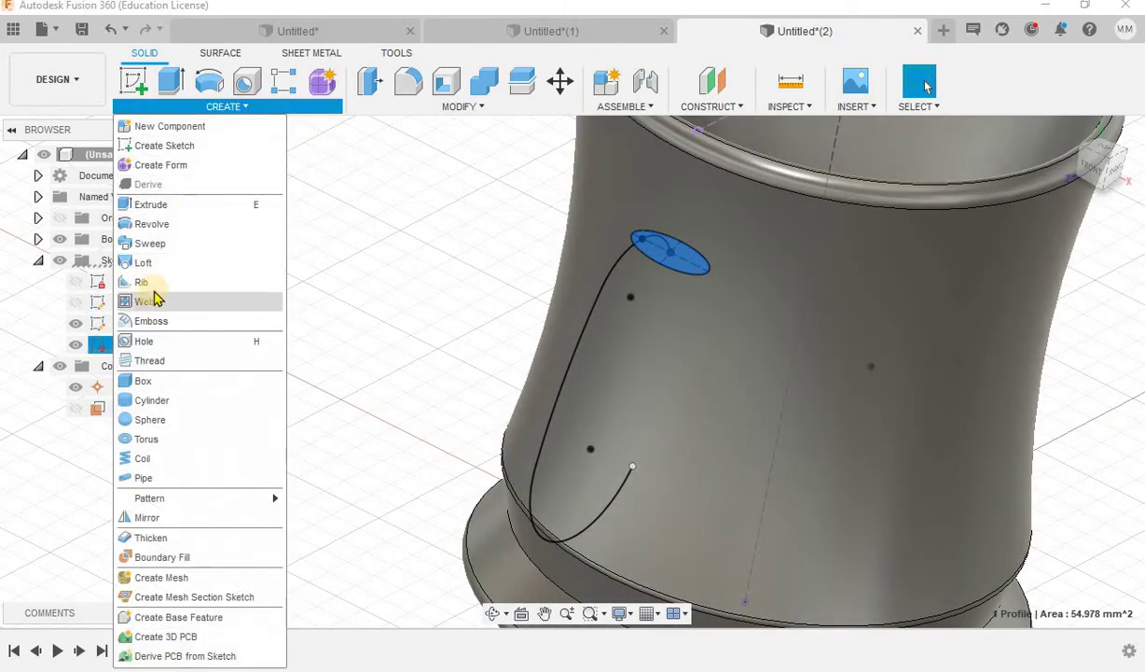
left_click(248, 245)
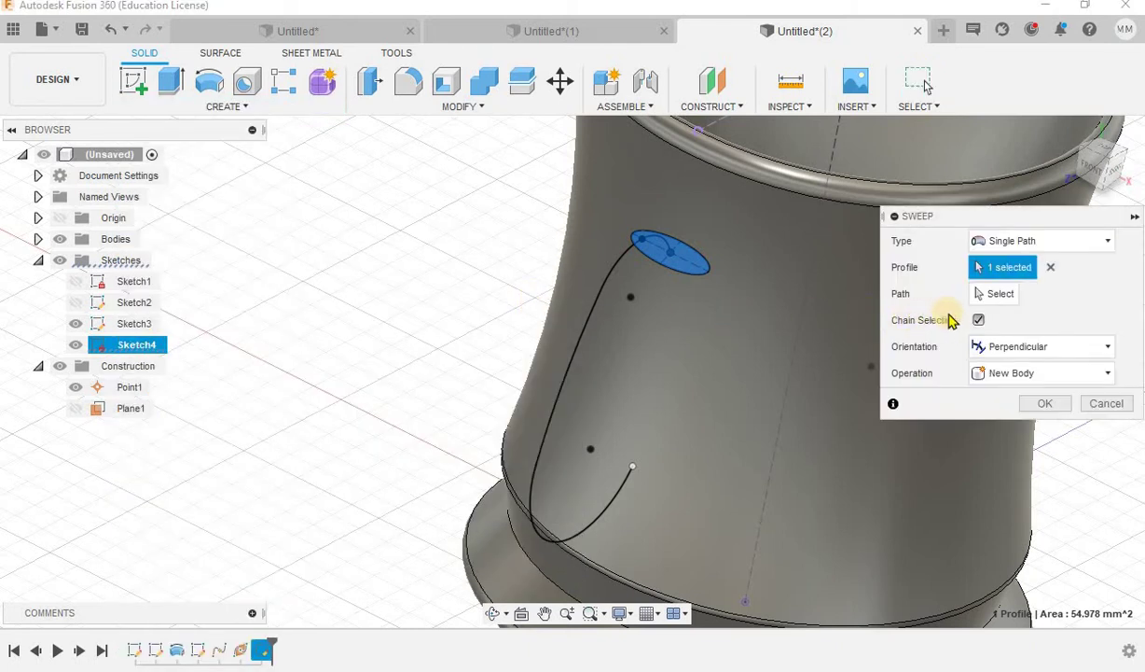
left_click(982, 305)
left_click(614, 265)
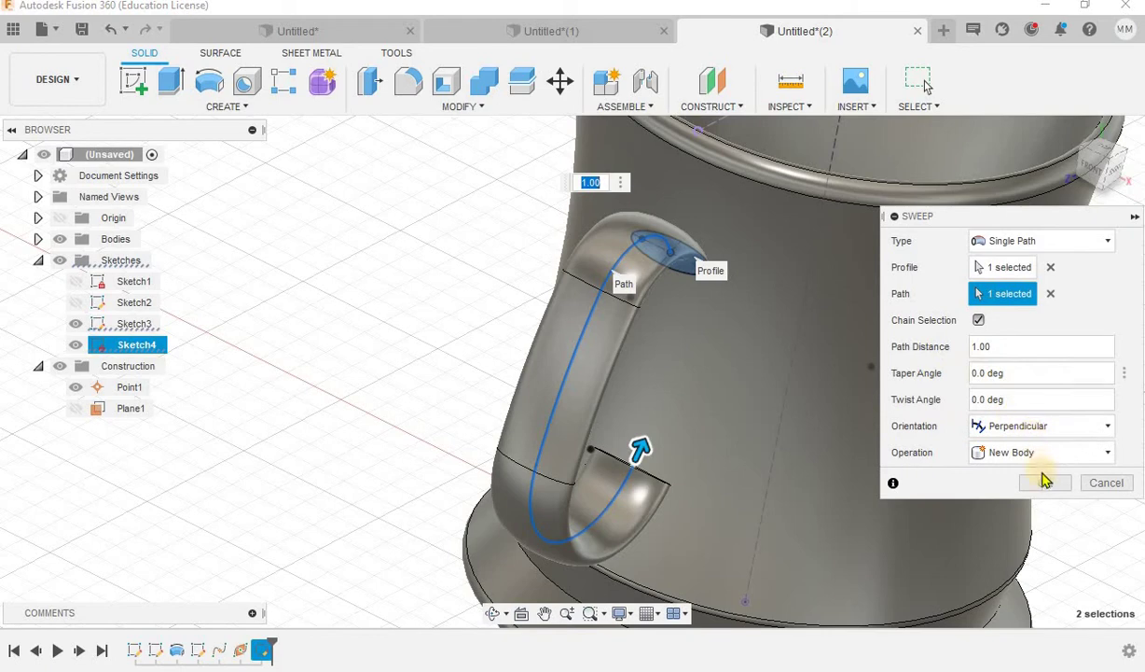
left_click(1046, 482)
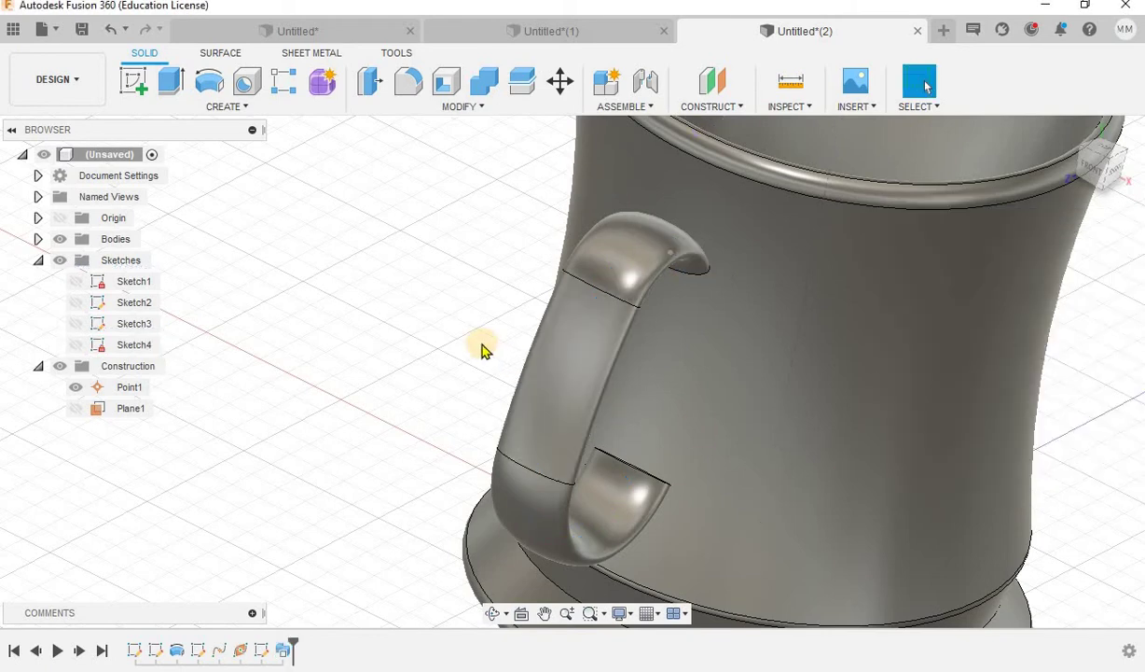
mouse_move(480, 346)
middle_mouse_down("shift")
mouse_move(427, 322)
mouse_move(401, 281)
mouse_move(450, 263)
mouse_move(473, 327)
mouse_move(416, 326)
mouse_move(396, 290)
mouse_move(399, 256)
middle_mouse_up("shift")
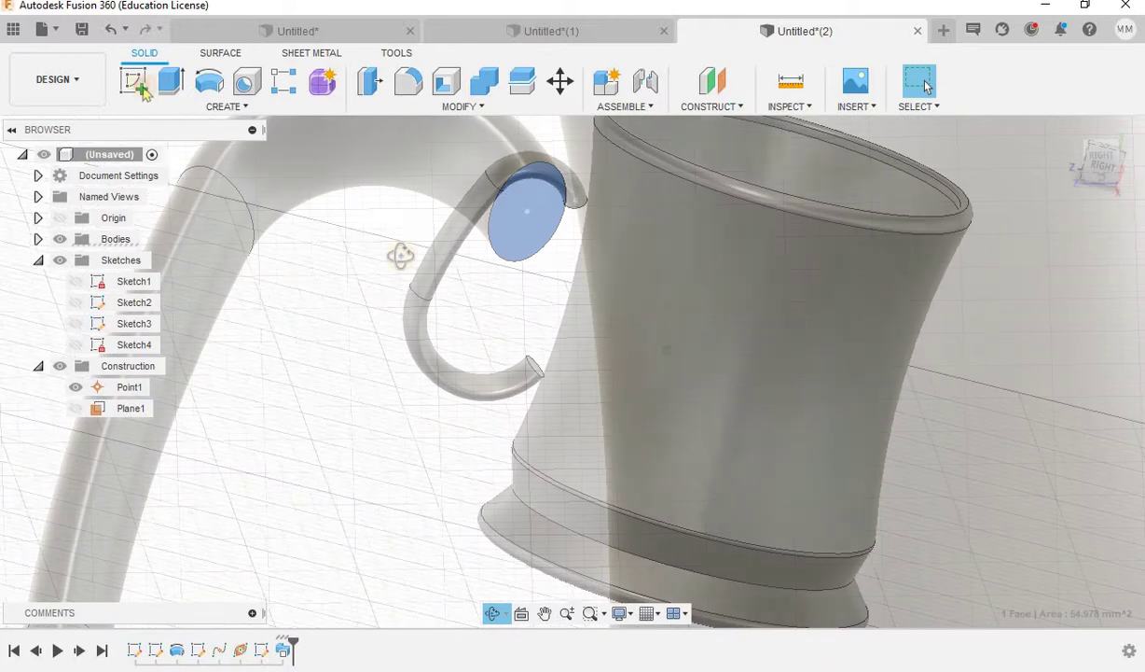
scroll(399, 256, "up", 5)
Start a sketch on the handle's end face, hide bodies, and project Sketch4's ellipse
left_click(137, 83)
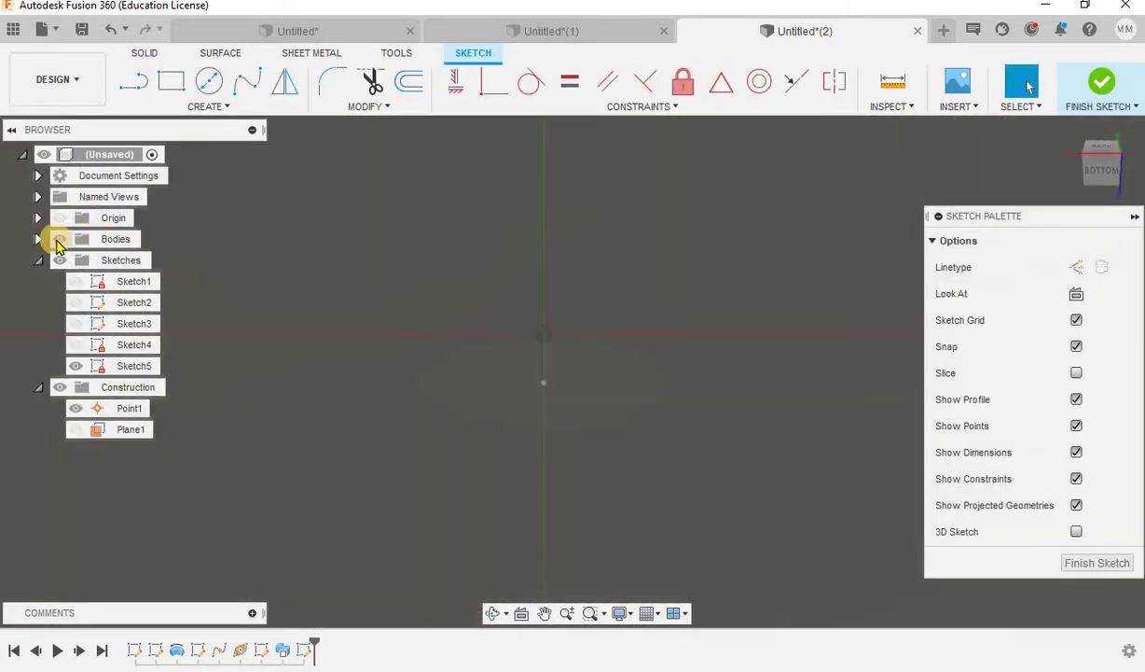
left_click(59, 239)
left_click(476, 365)
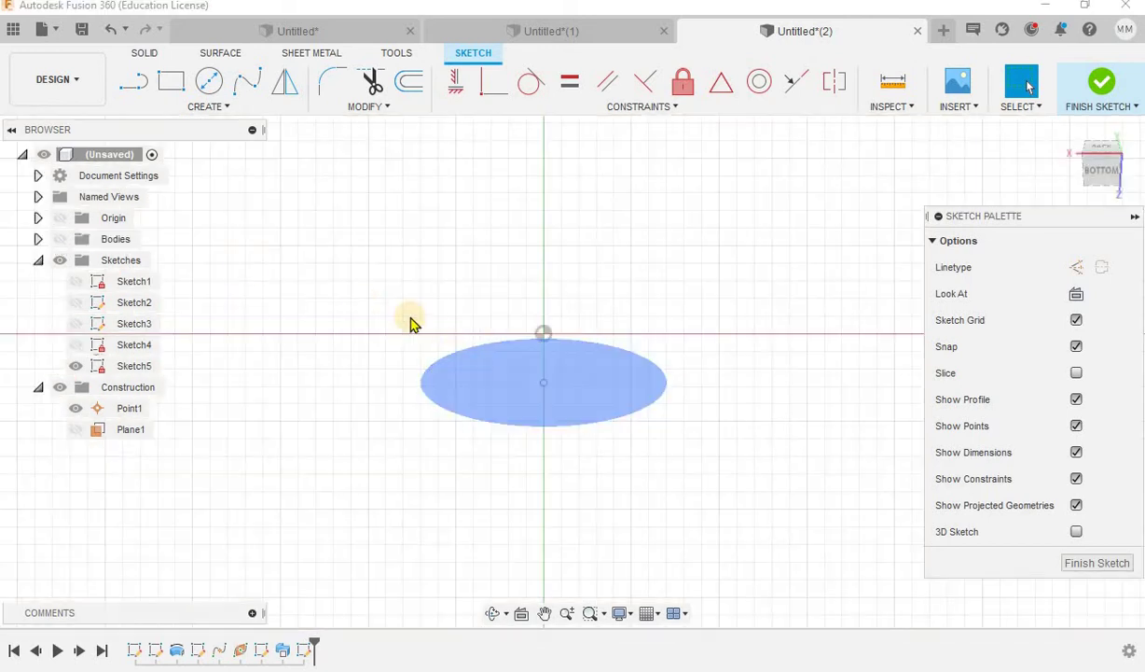
left_click(221, 108)
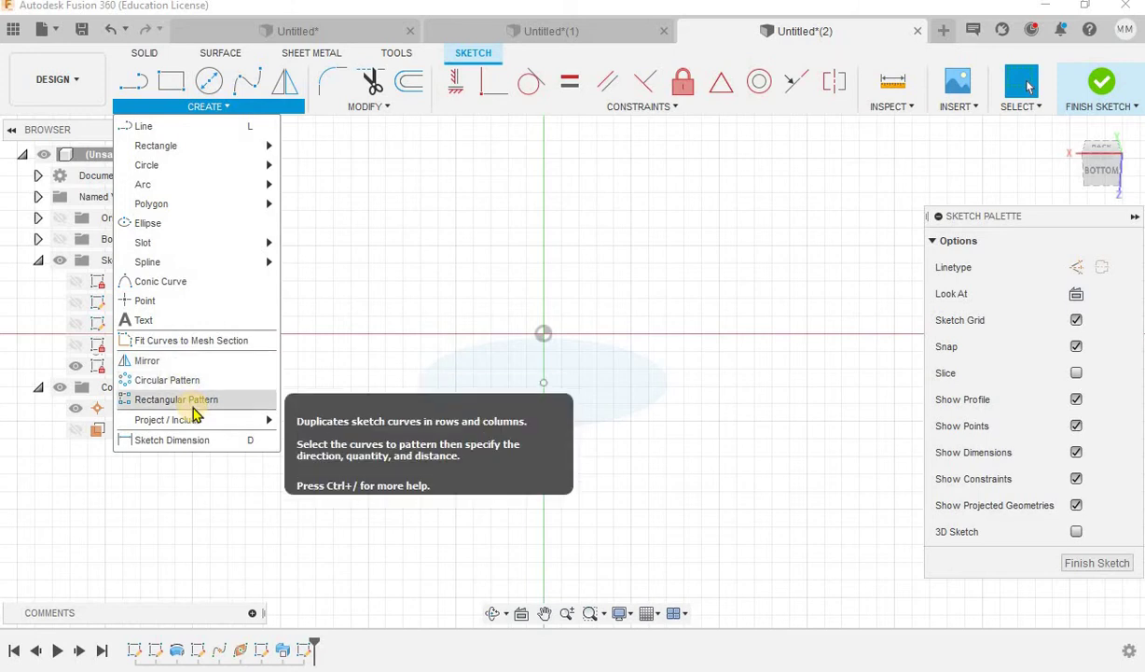
mouse_move(168, 420)
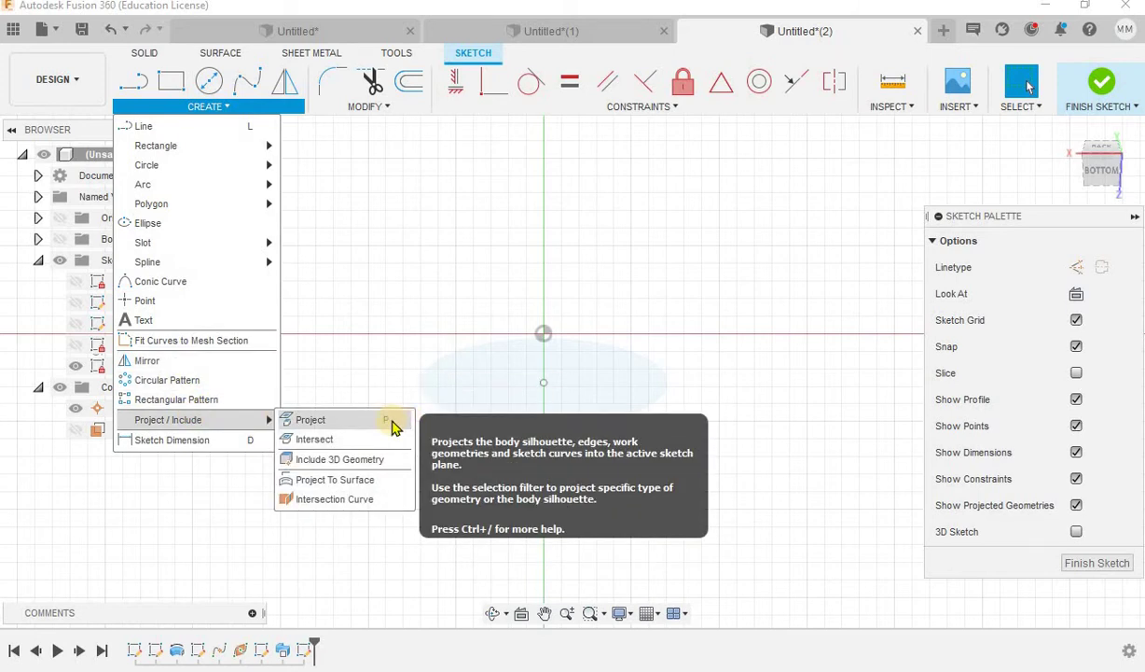
key("p")
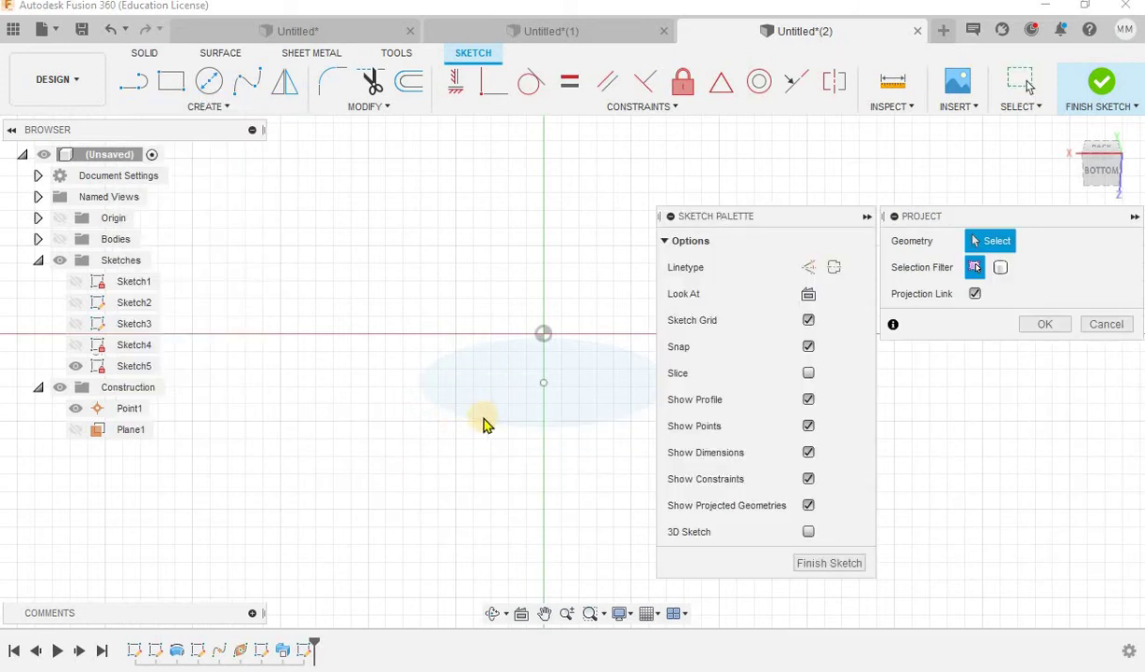
left_click(75, 344)
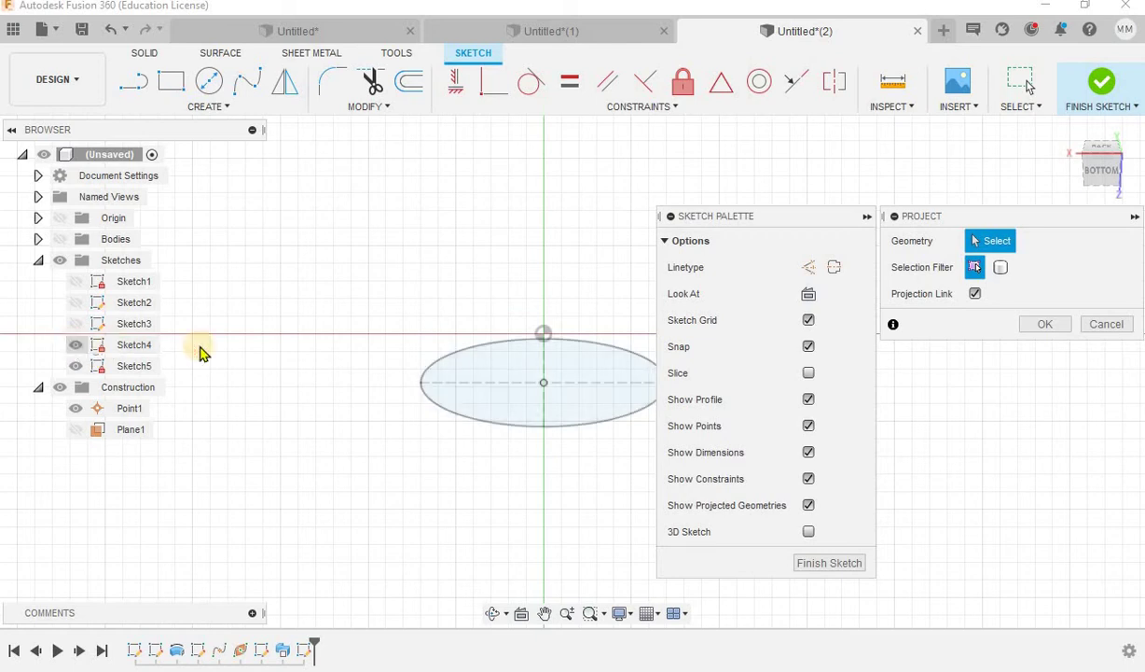
left_click(450, 356)
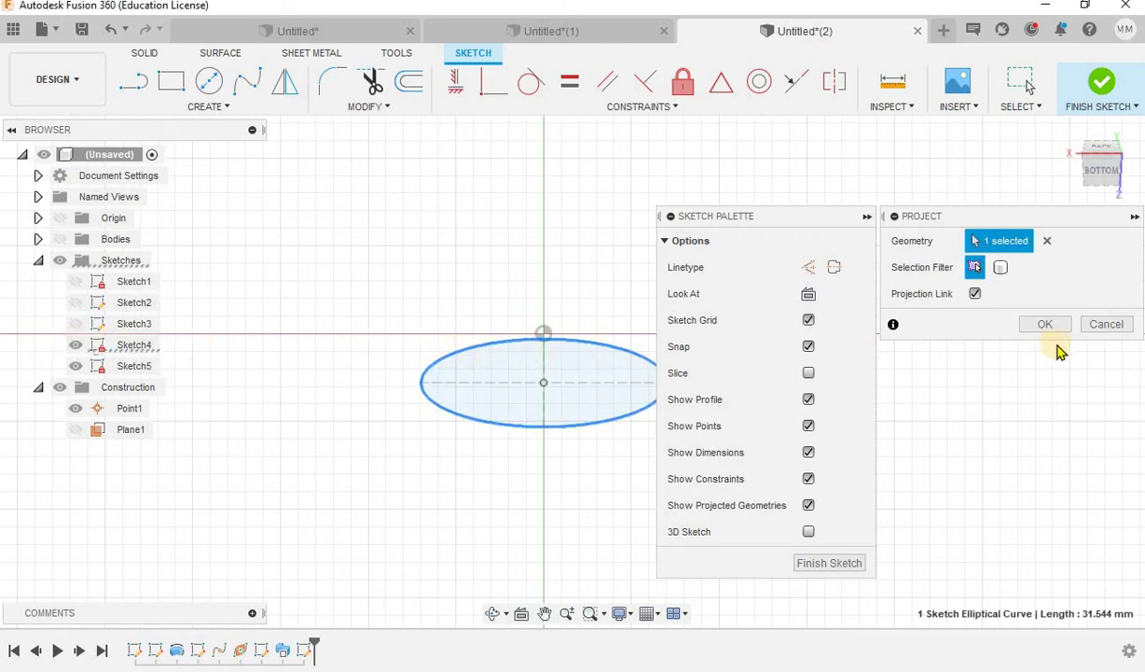
left_click(1059, 326)
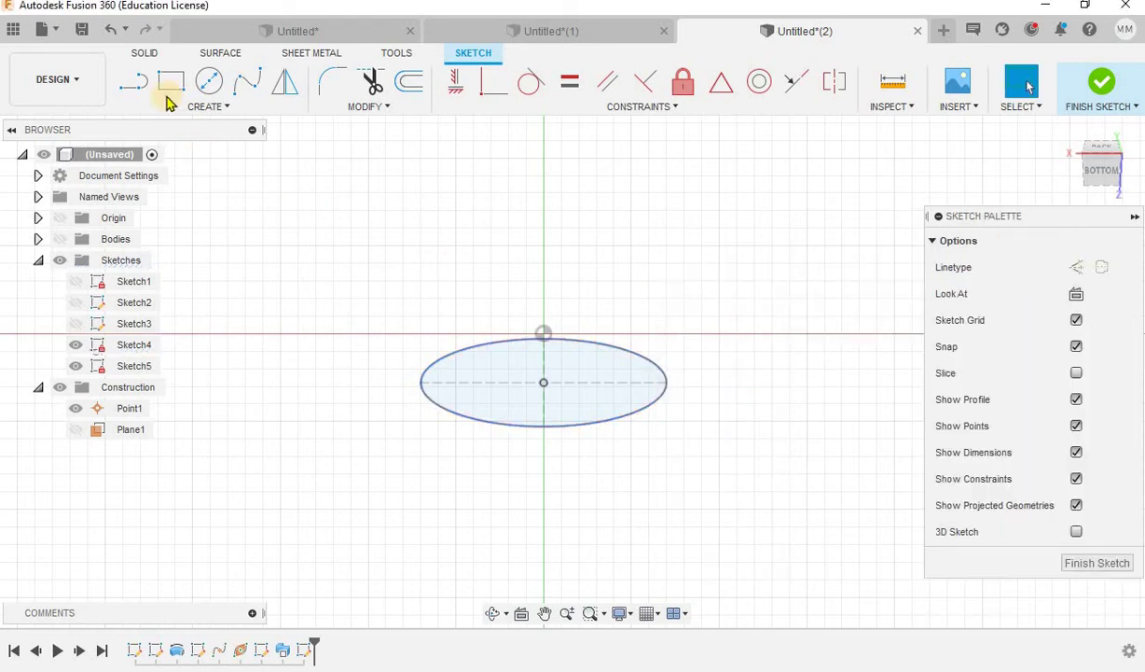
Split the ellipse with a construction line along its major axis and finish the sketch
left_click(131, 86)
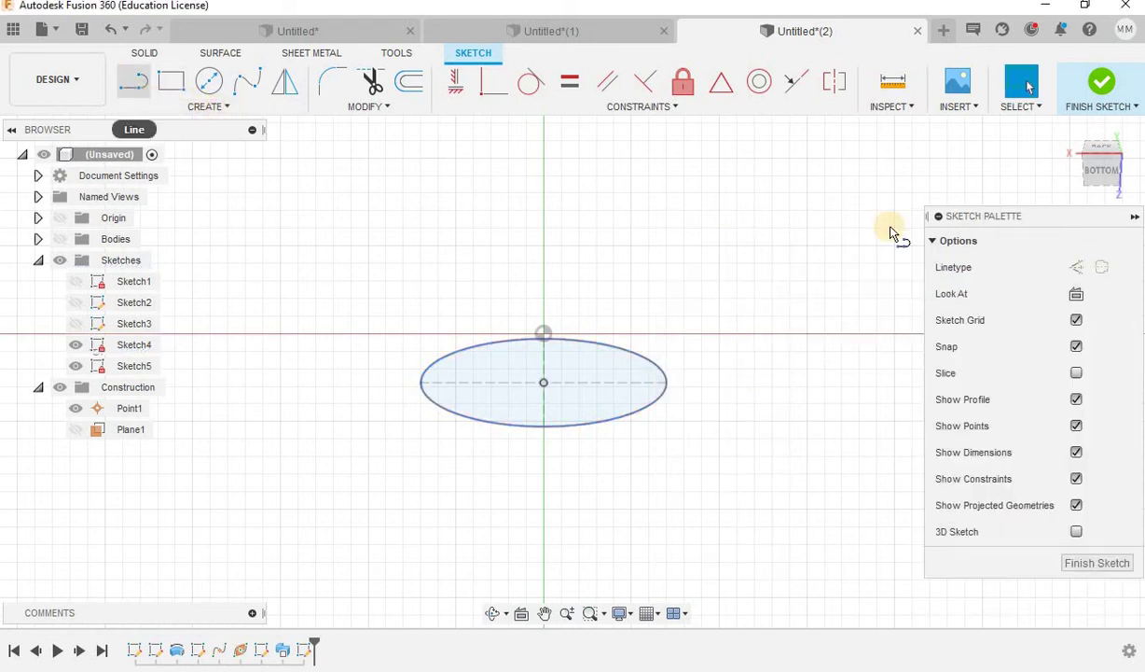
left_click(1077, 267)
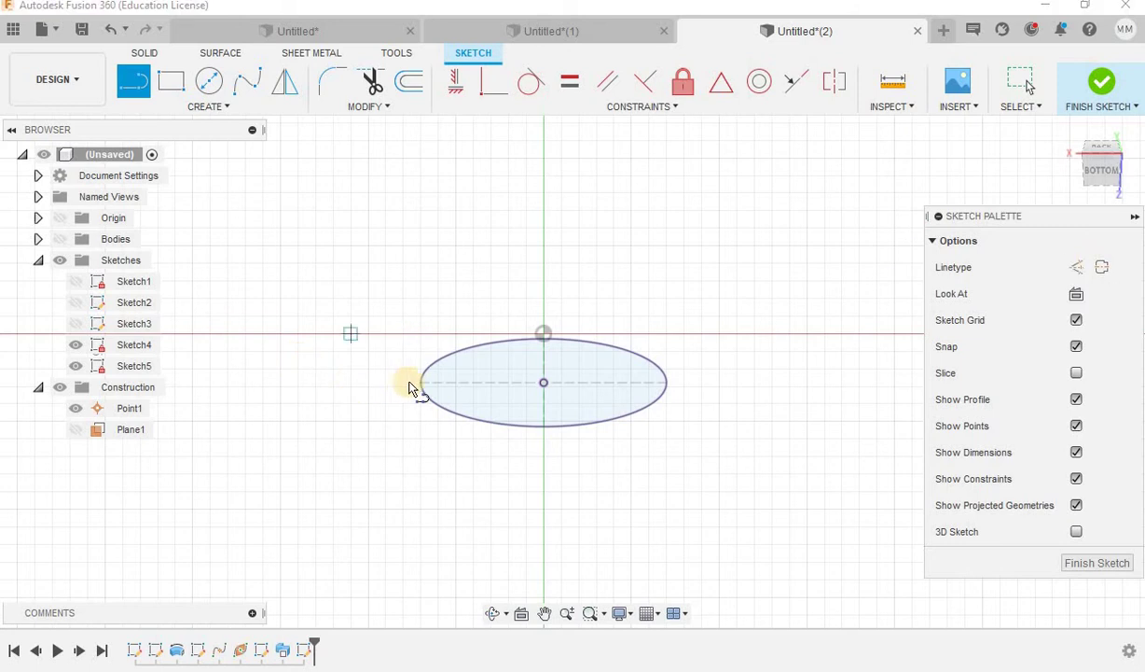
left_click(668, 382)
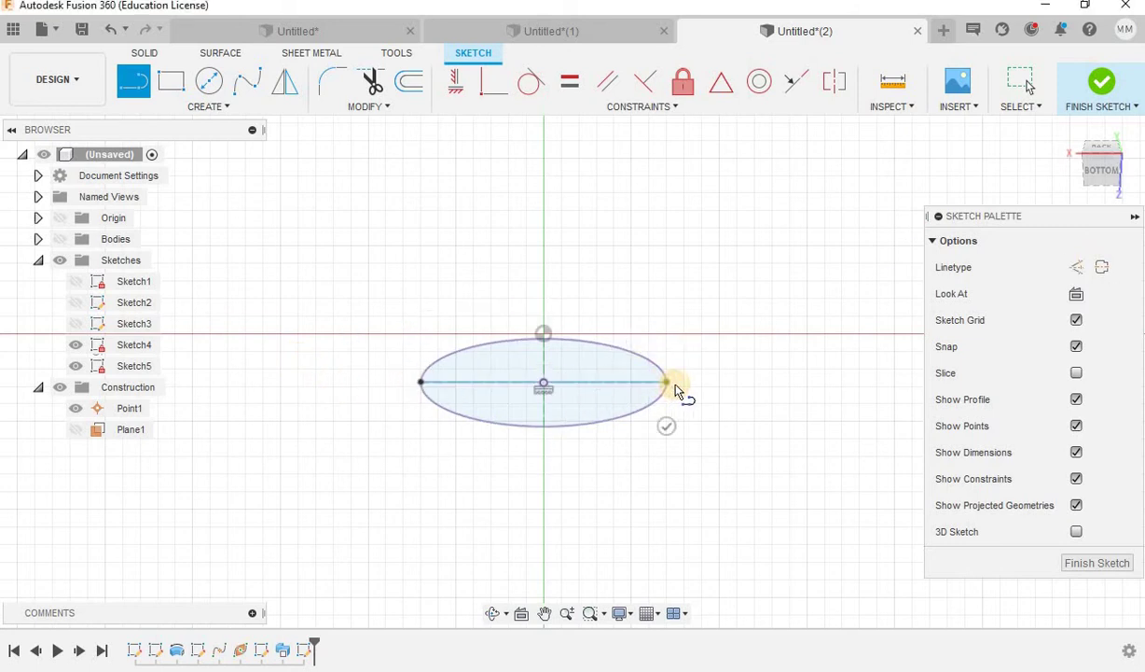
left_click(377, 91)
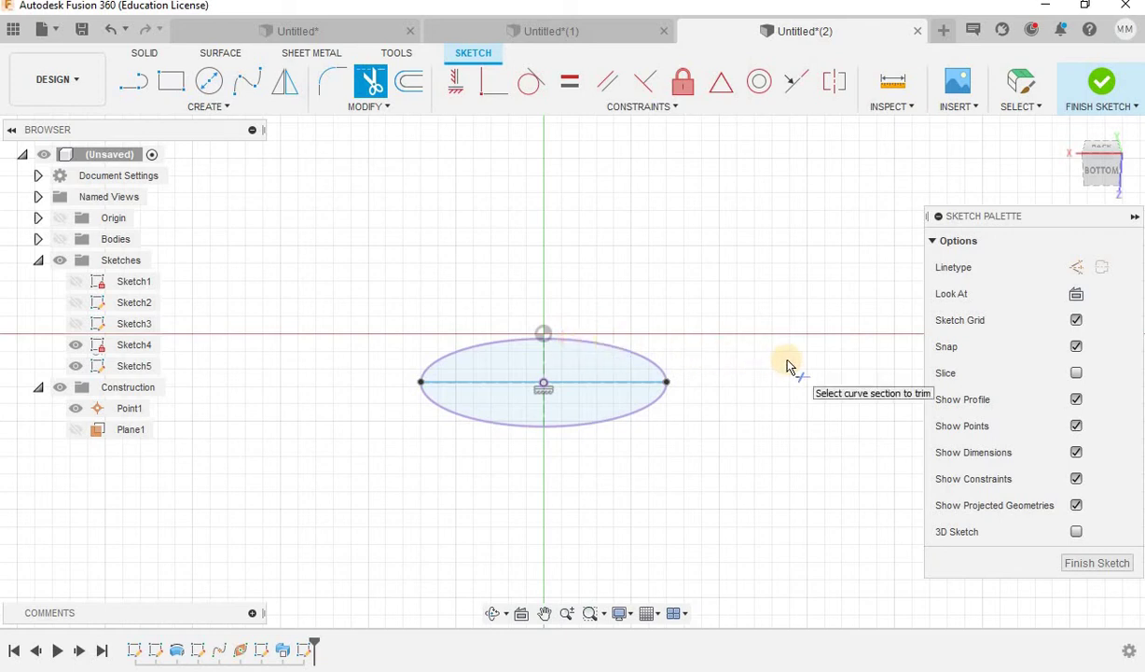
scroll(787, 364, "down", 2)
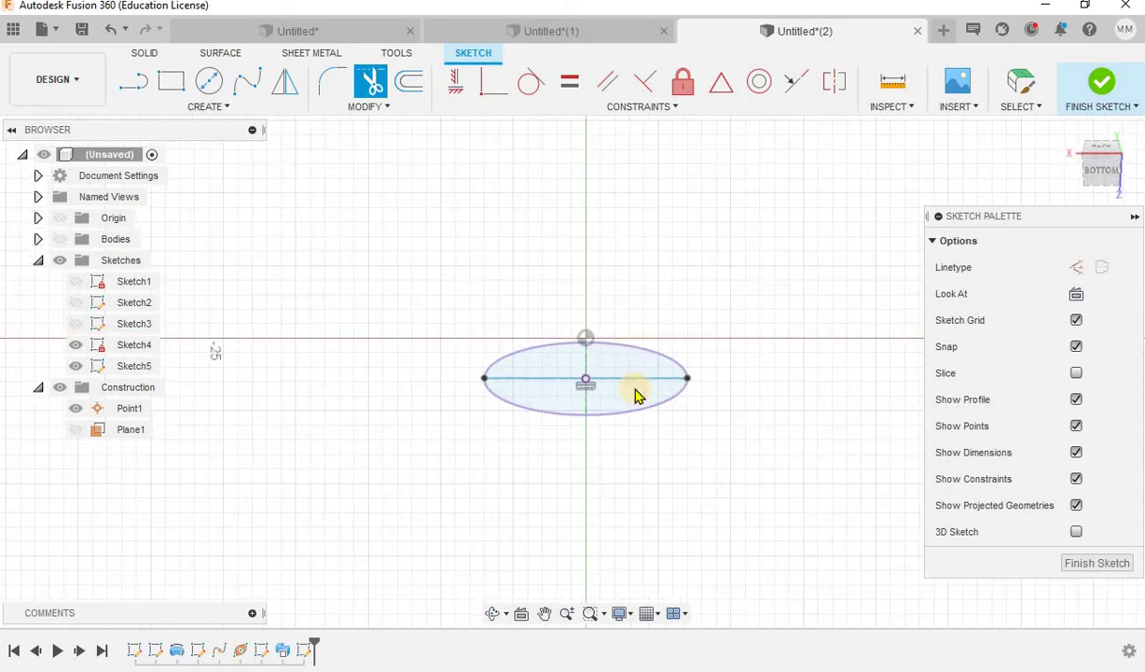
key("Escape")
left_click(635, 395)
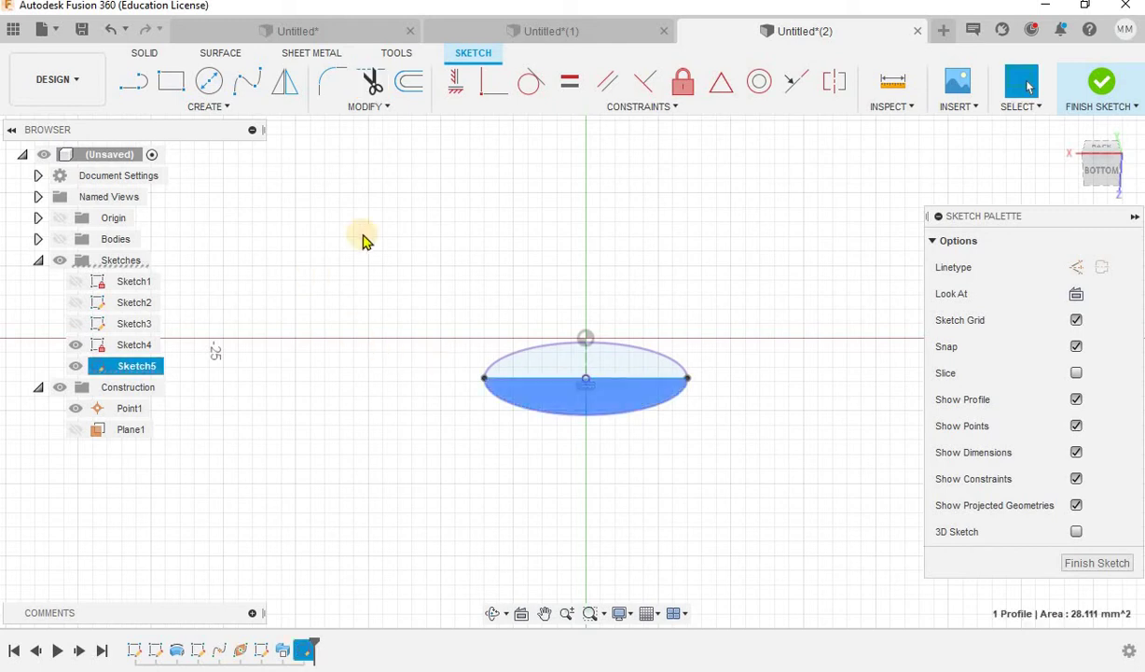
left_click(1097, 86)
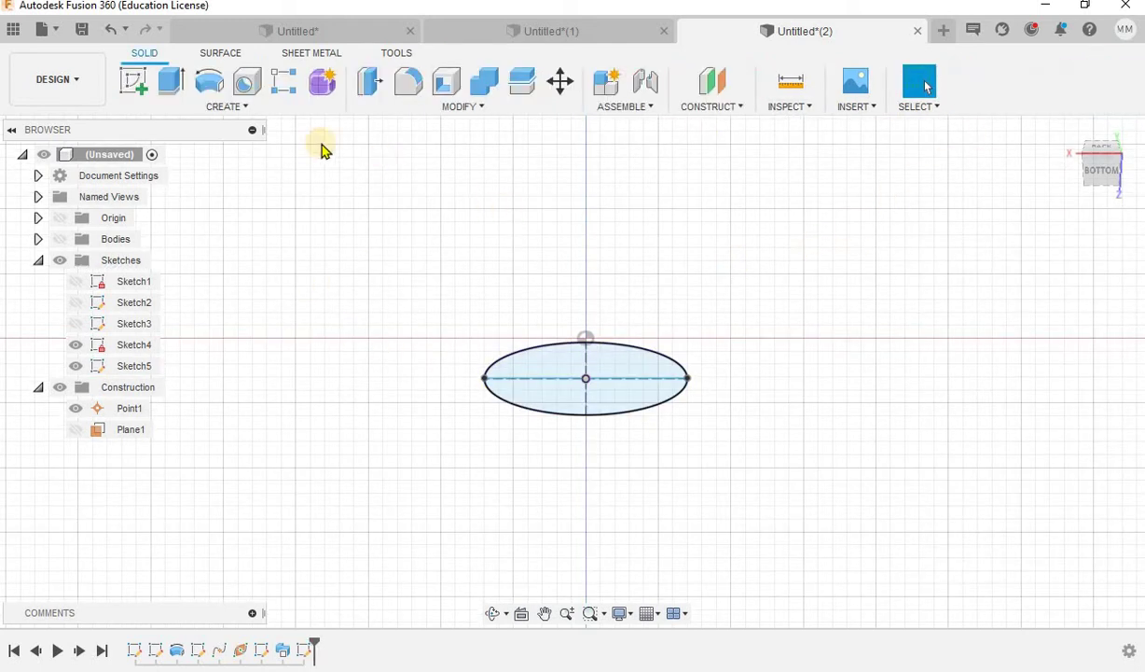
Revolve the lower half-ellipse 180° about the major-axis line as a Join
left_click(579, 397)
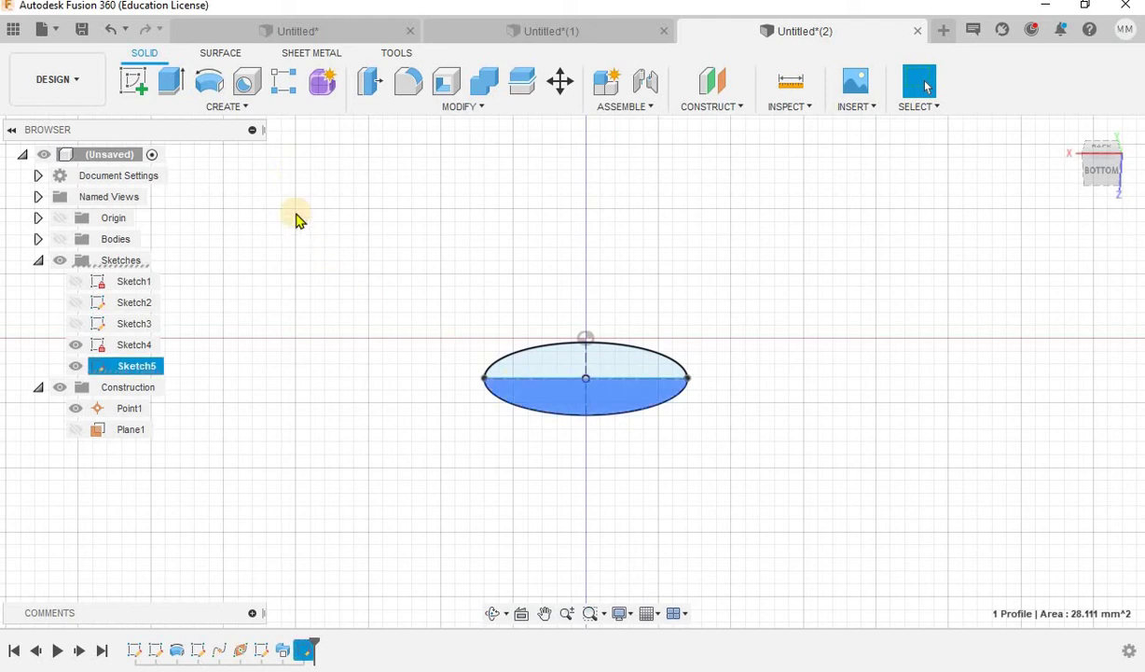
left_click(209, 82)
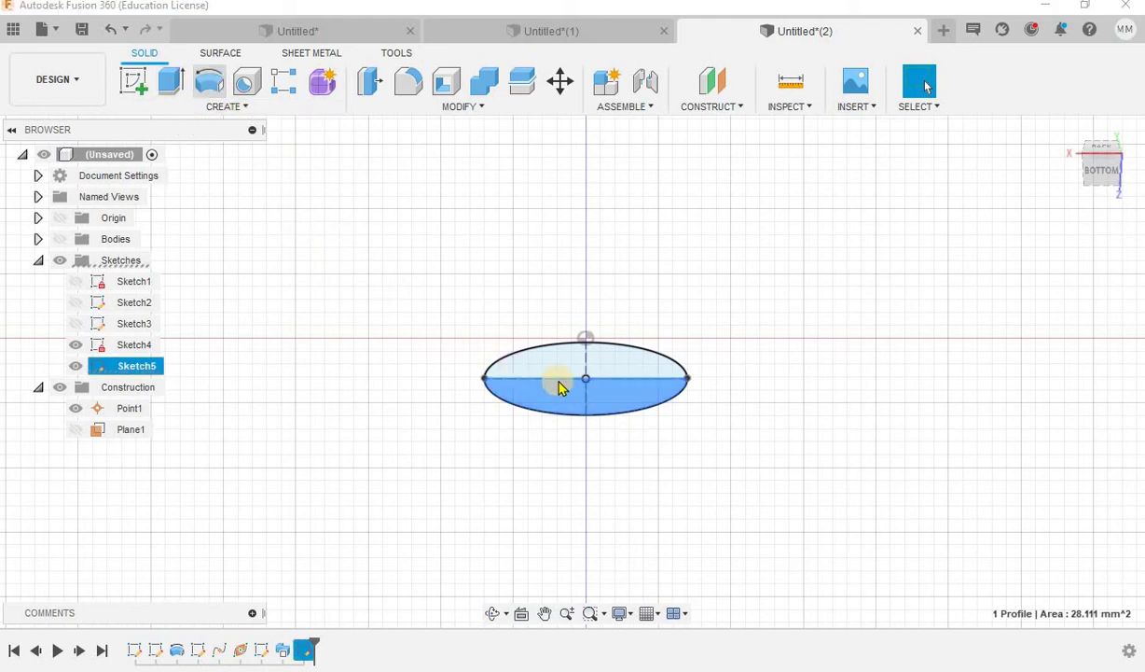
left_click(596, 380)
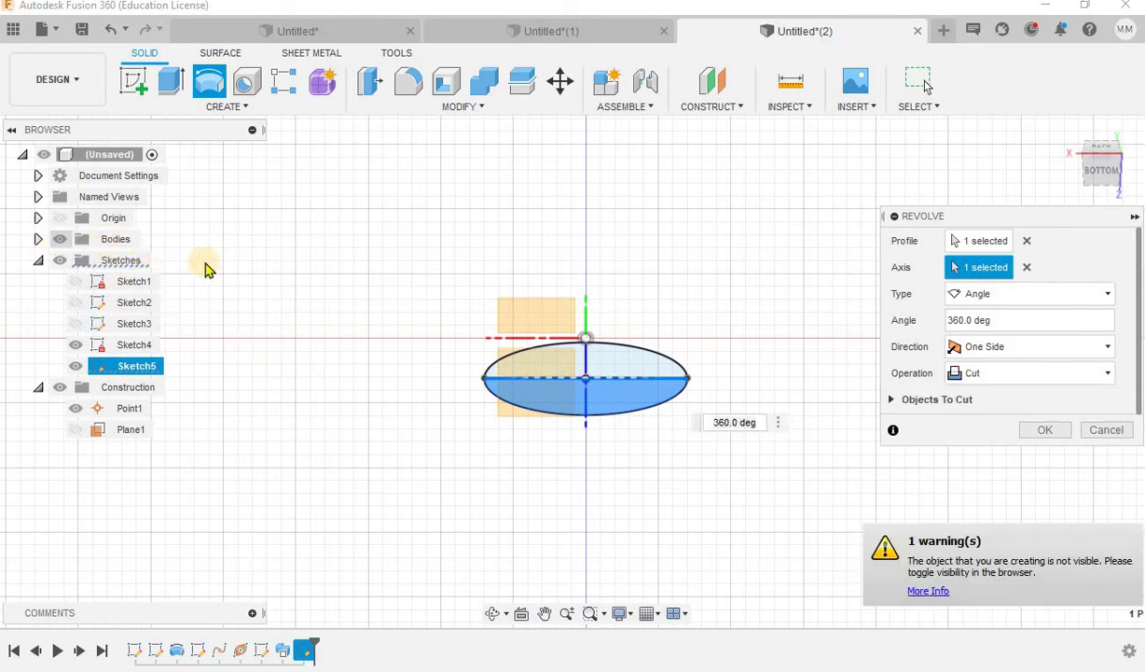
scroll(422, 325, "down", 5)
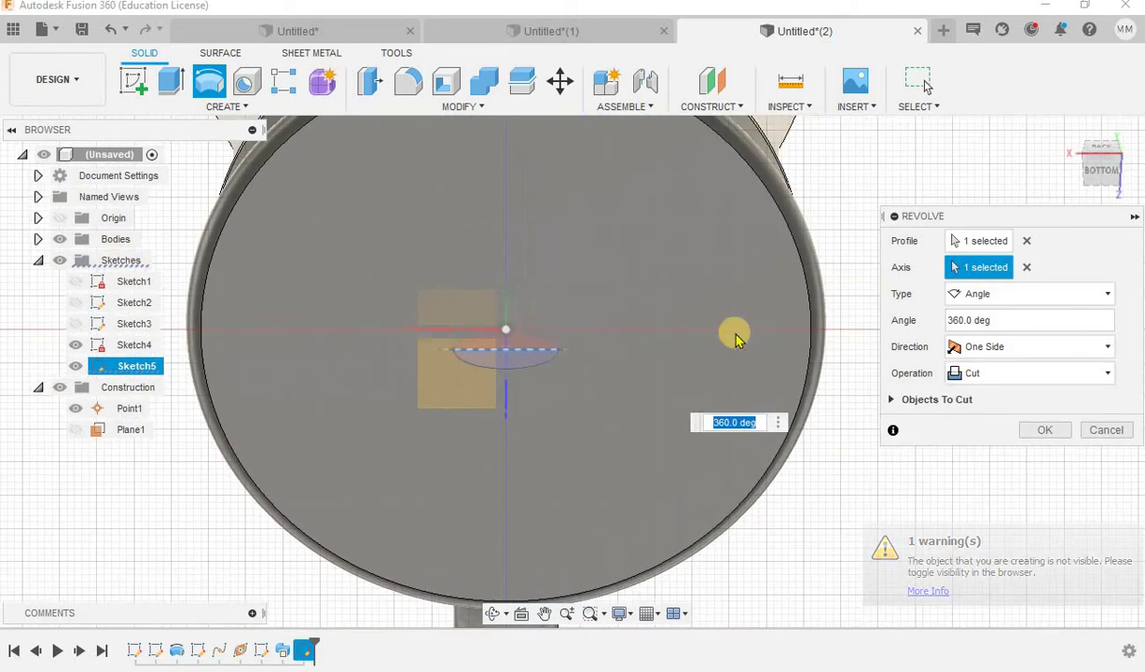
mouse_move(815, 364)
middle_mouse_down()
mouse_move(557, 456)
mouse_move(684, 241)
middle_mouse_up()
scroll(557, 455, "down", 2)
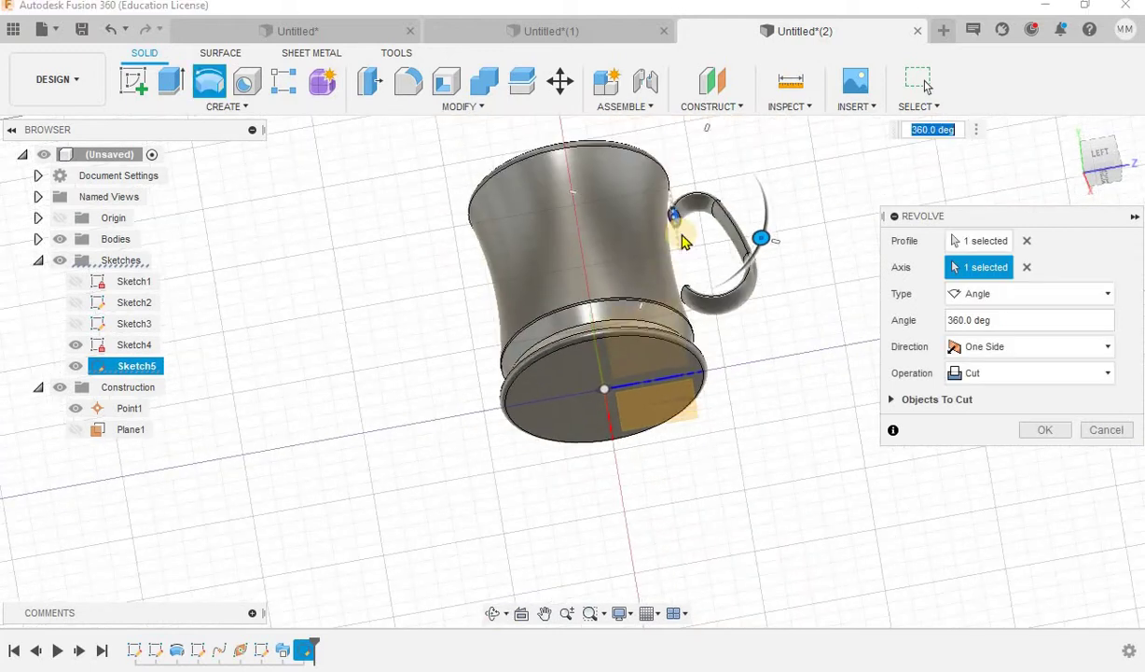
scroll(675, 219, "up", 3)
scroll(729, 332, "up", 2)
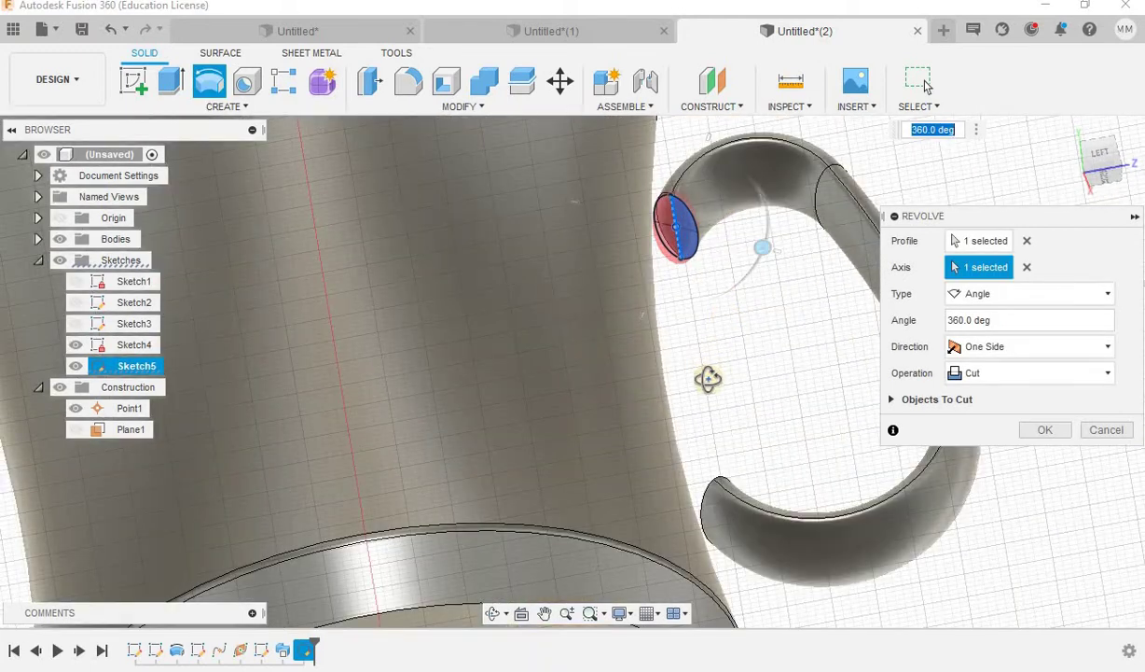
mouse_move(705, 378)
middle_mouse_down("shift")
mouse_move(718, 360)
mouse_move(723, 372)
middle_mouse_up("shift")
type("180")
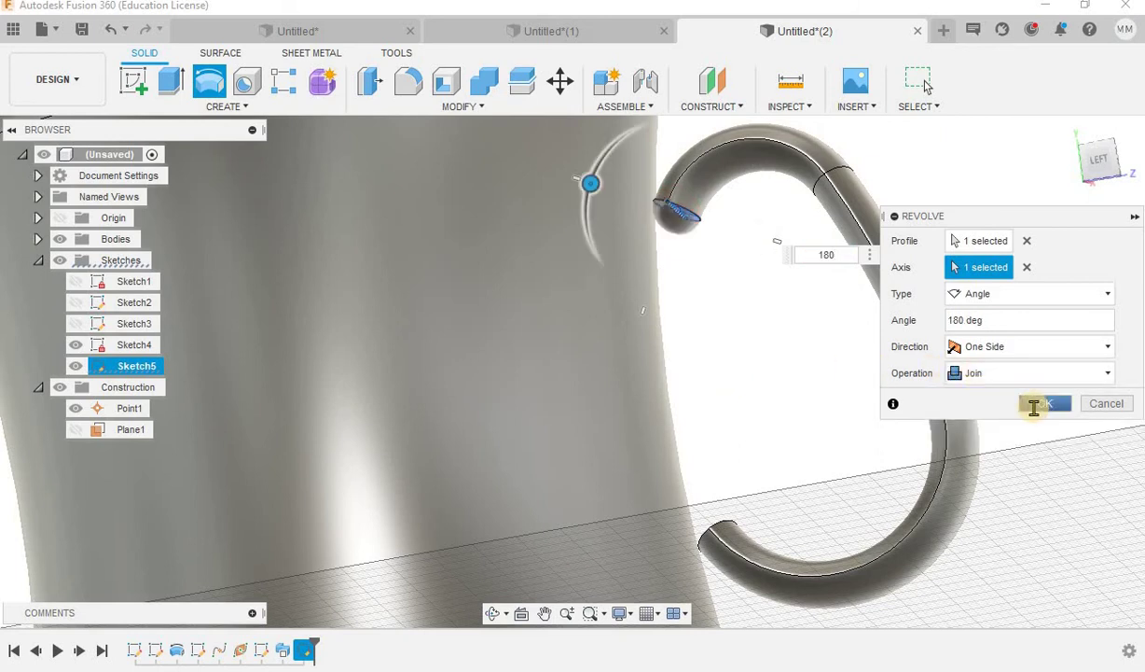
left_click(1035, 405)
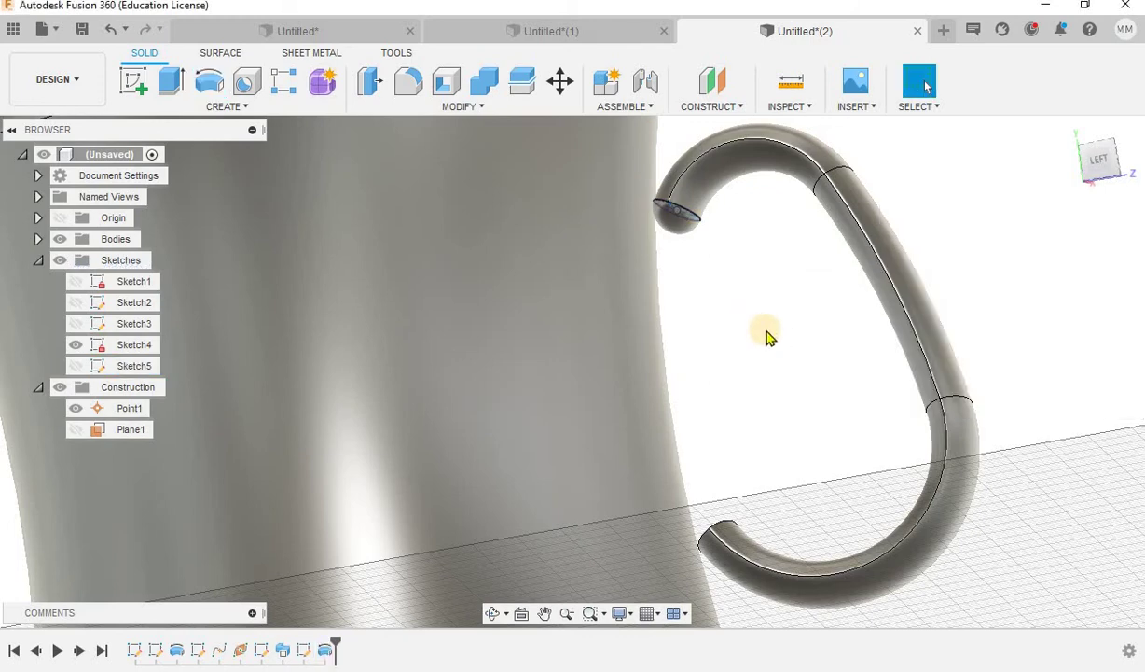
Start a new sketch on the handle's lower end face with the mug bodies hidden
mouse_move(766, 349)
middle_mouse_down("shift")
mouse_move(767, 384)
mouse_move(746, 365)
mouse_move(732, 306)
mouse_move(773, 320)
mouse_move(747, 320)
mouse_move(739, 352)
mouse_move(787, 360)
mouse_move(800, 348)
mouse_move(797, 371)
mouse_move(691, 447)
middle_mouse_up("shift")
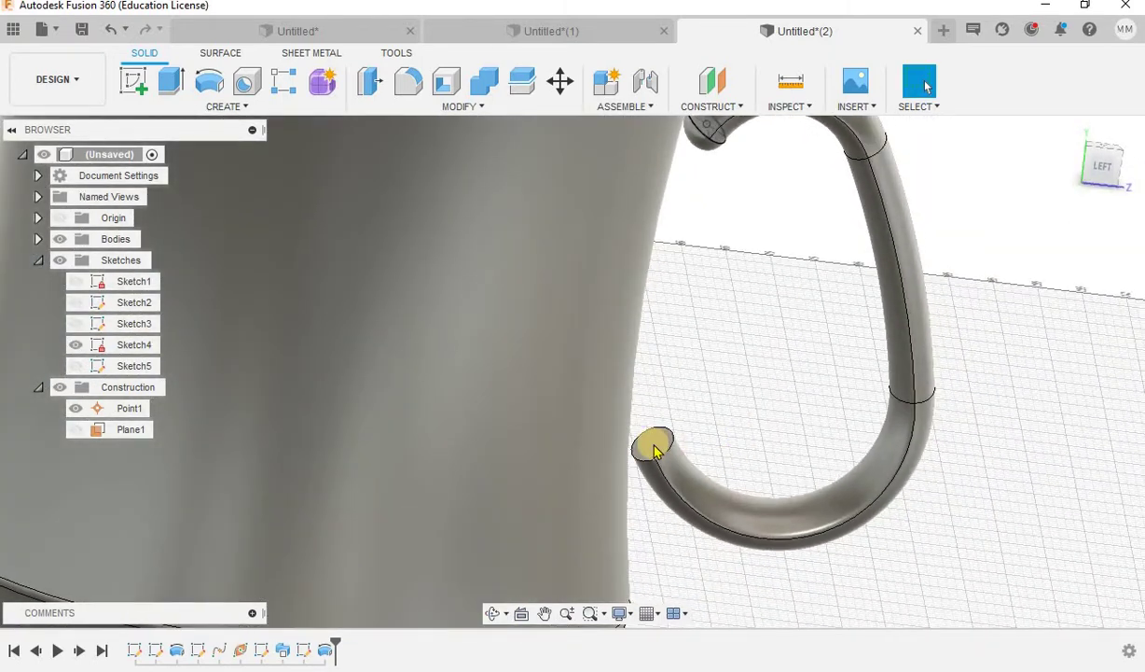
left_click(654, 451)
left_click(133, 95)
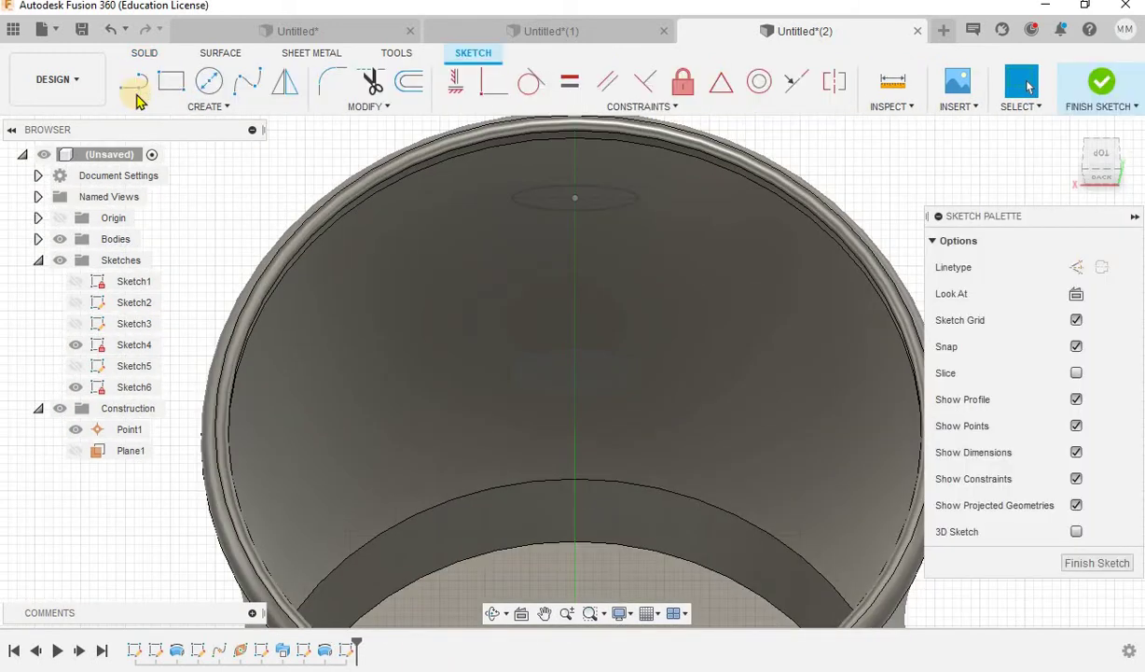
left_click(60, 239)
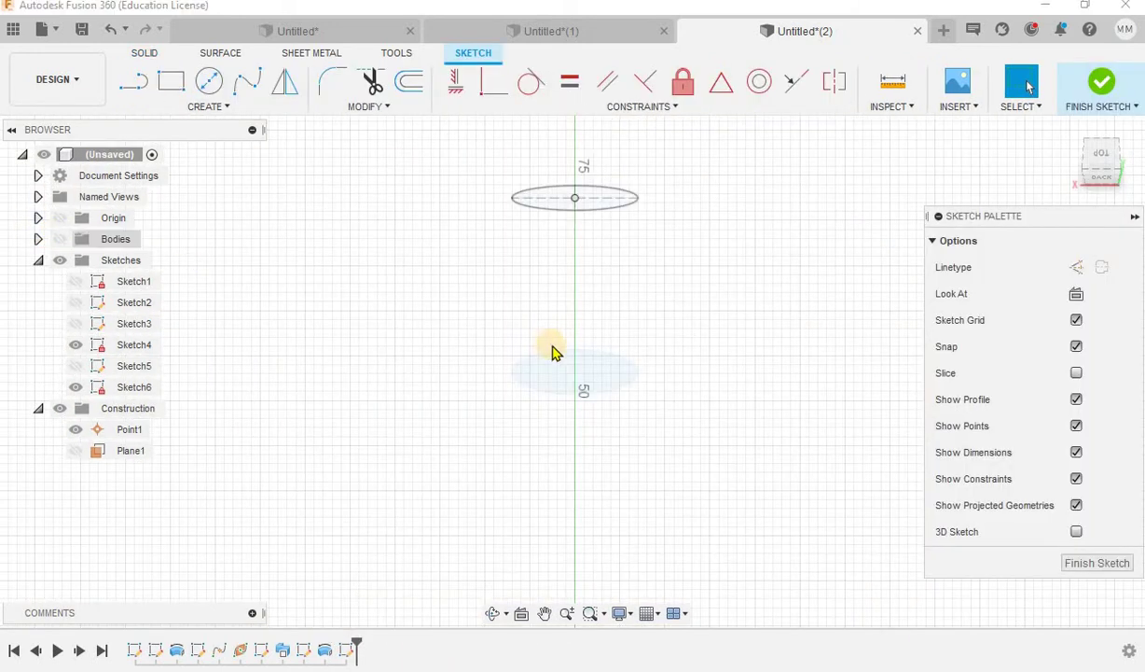
left_click(559, 369)
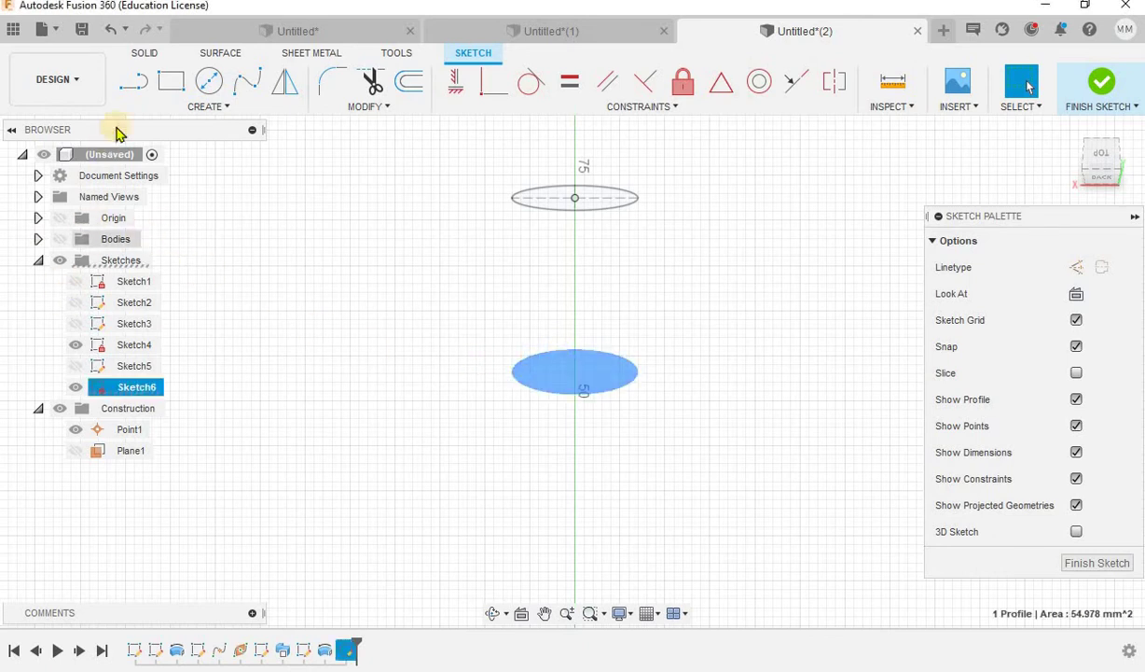
Project the end ellipse with Sketch5 shown, then finish Sketch6
left_click(160, 108)
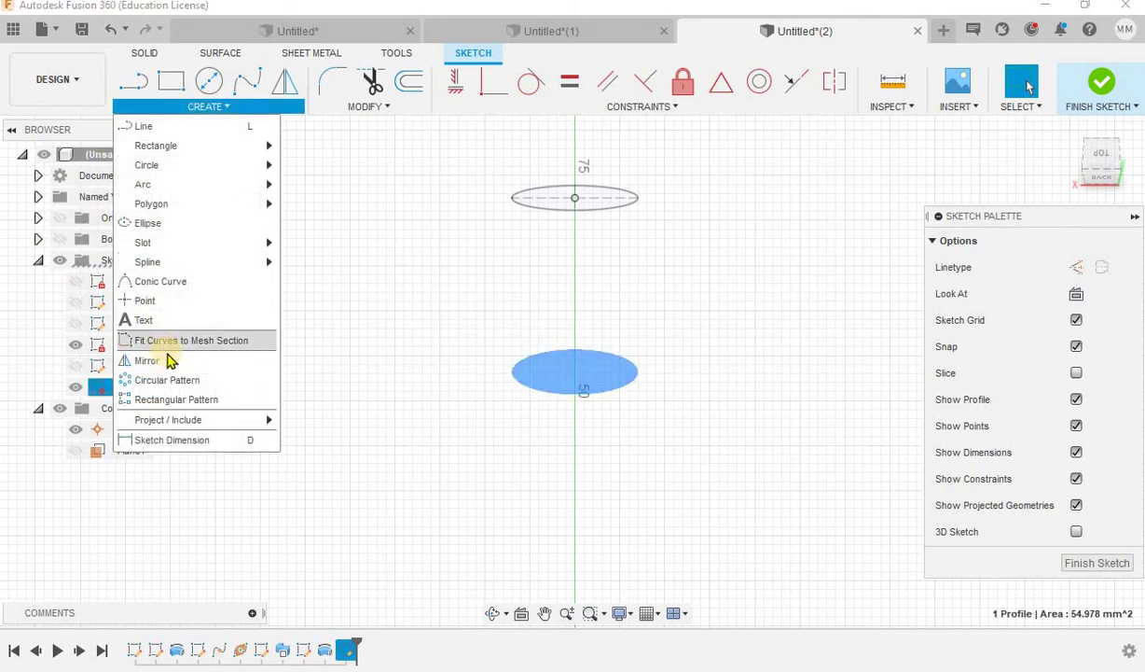
mouse_move(167, 420)
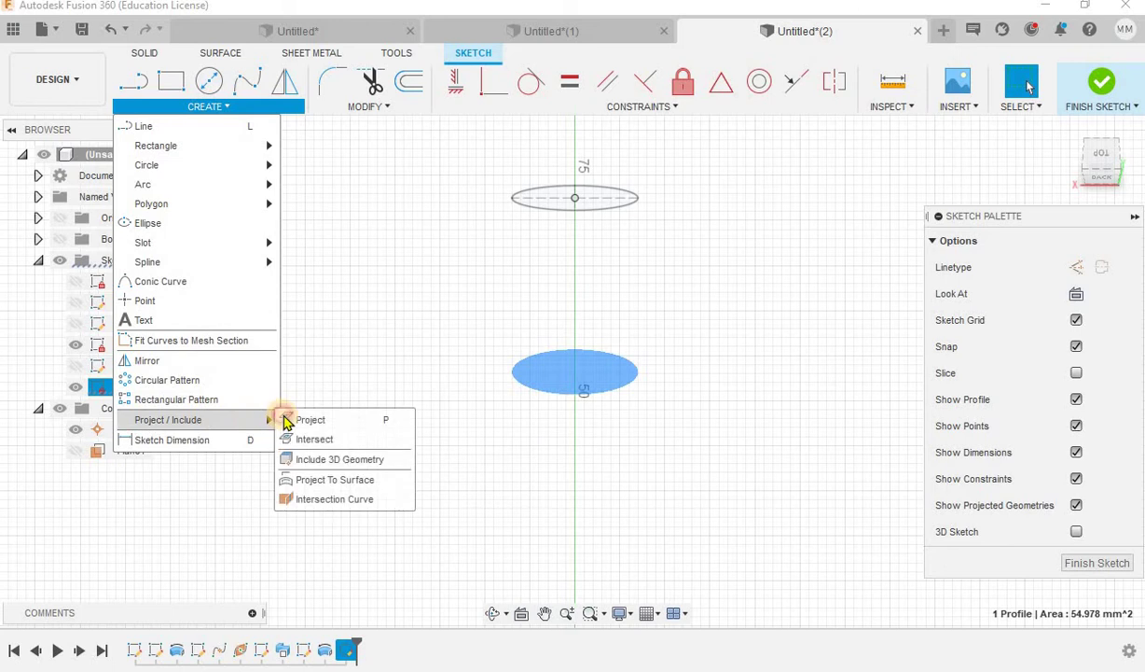
left_click(304, 419)
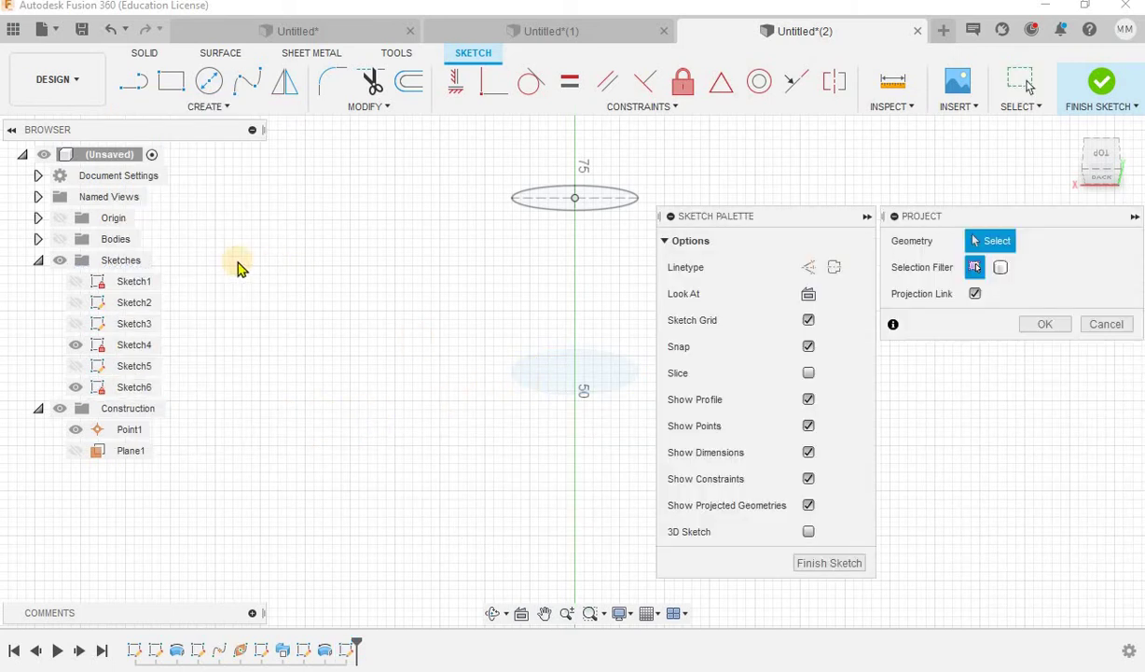
left_click(76, 366)
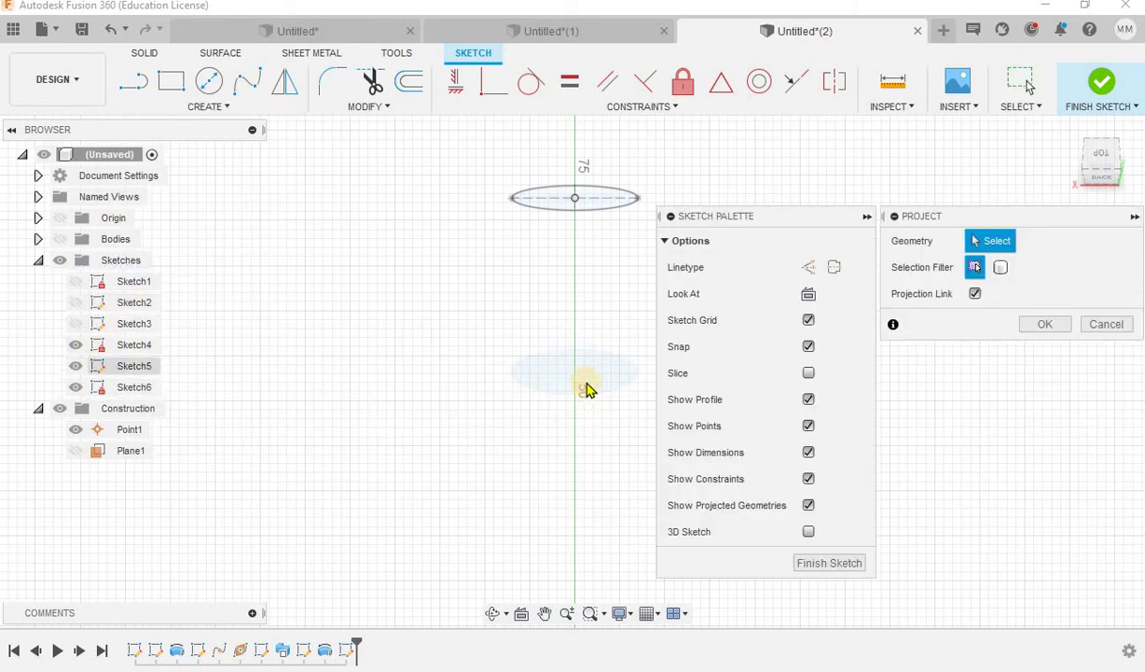
scroll(621, 376, "up", 3)
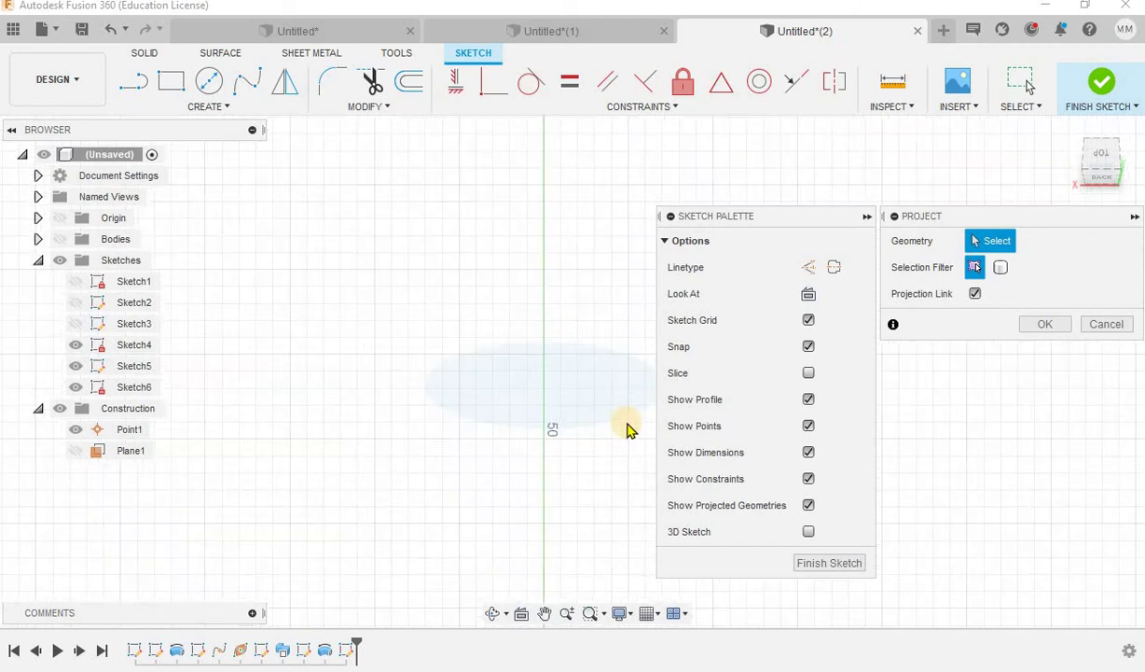
left_click(189, 110)
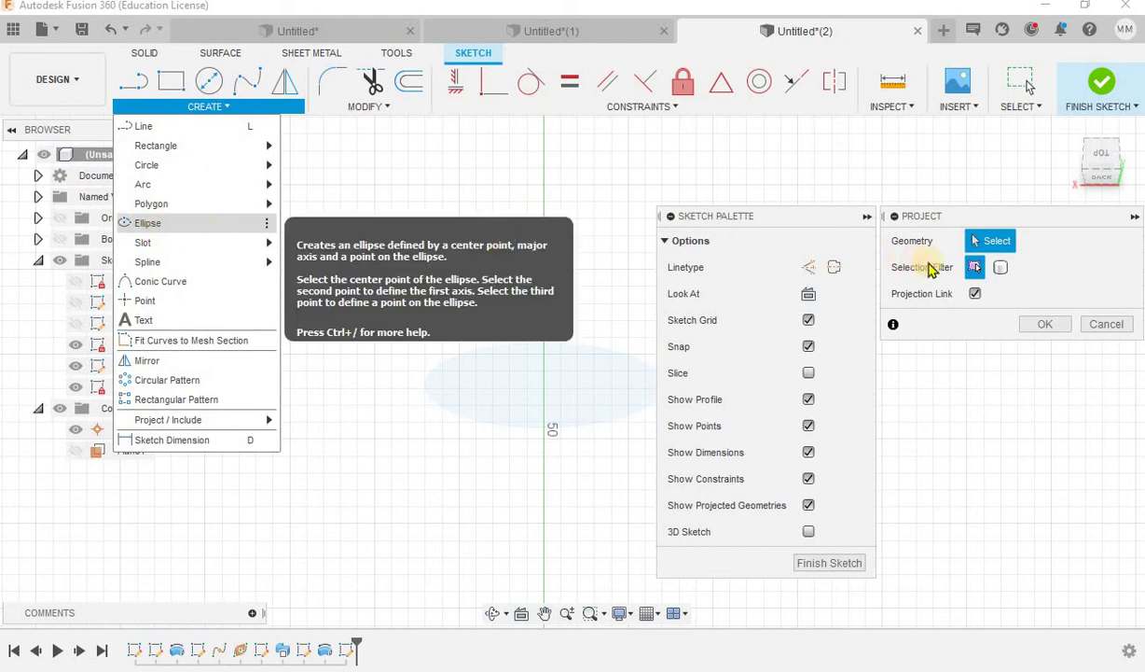
left_click(1103, 324)
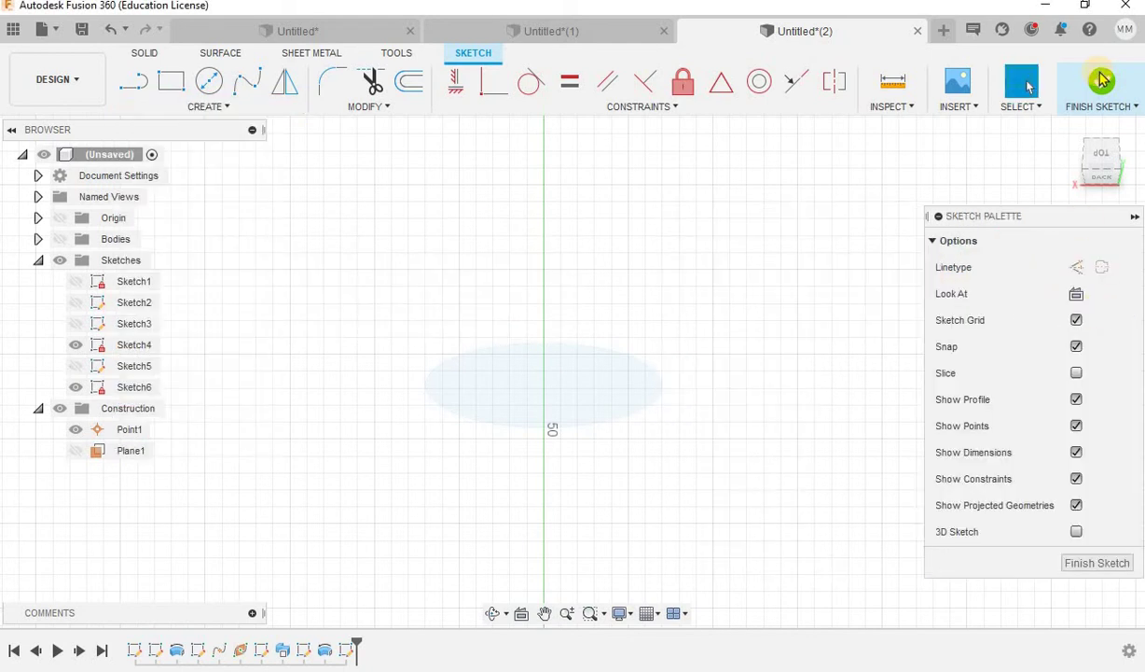
left_click(1097, 82)
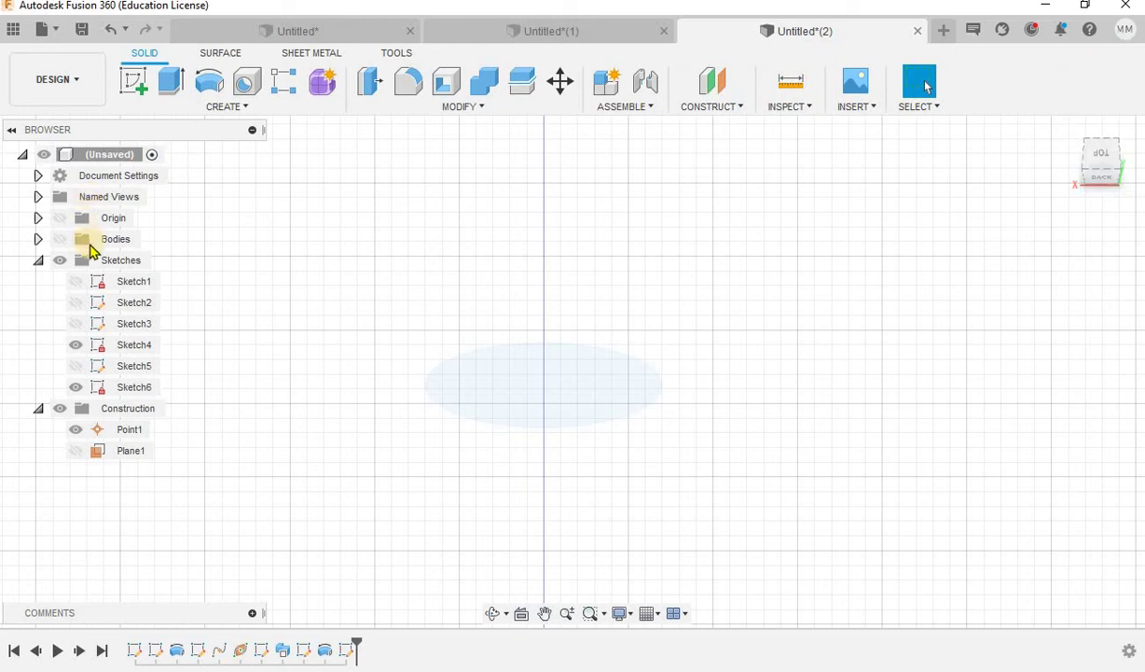
Show the bodies again and orbit around the mug to inspect the handle's lower end
left_click(60, 239)
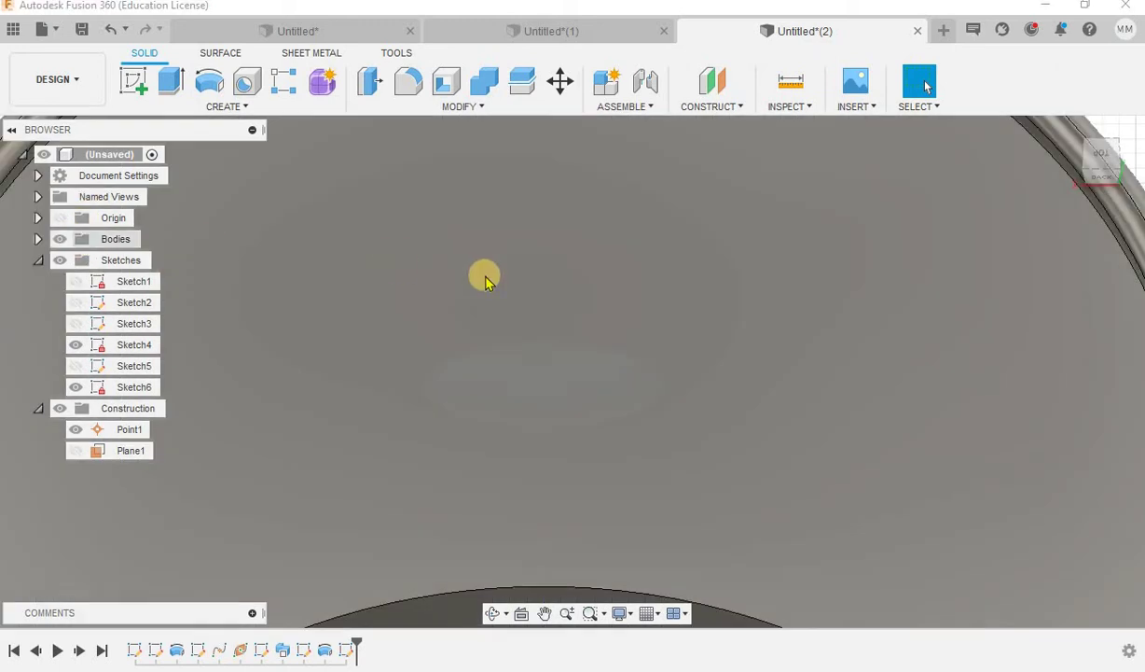
scroll(690, 273, "down", 5)
scroll(734, 266, "down", 5)
mouse_move(496, 200)
left_mouse_down()
mouse_move(613, 149)
mouse_move(597, 154)
left_mouse_up()
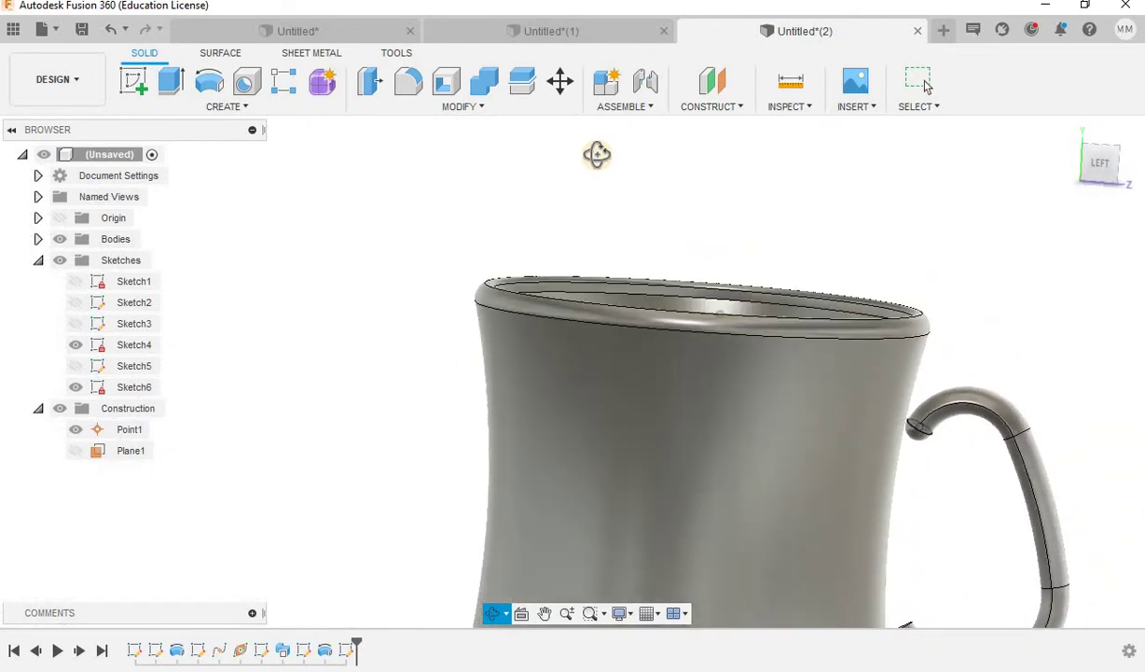
left_click(923, 84)
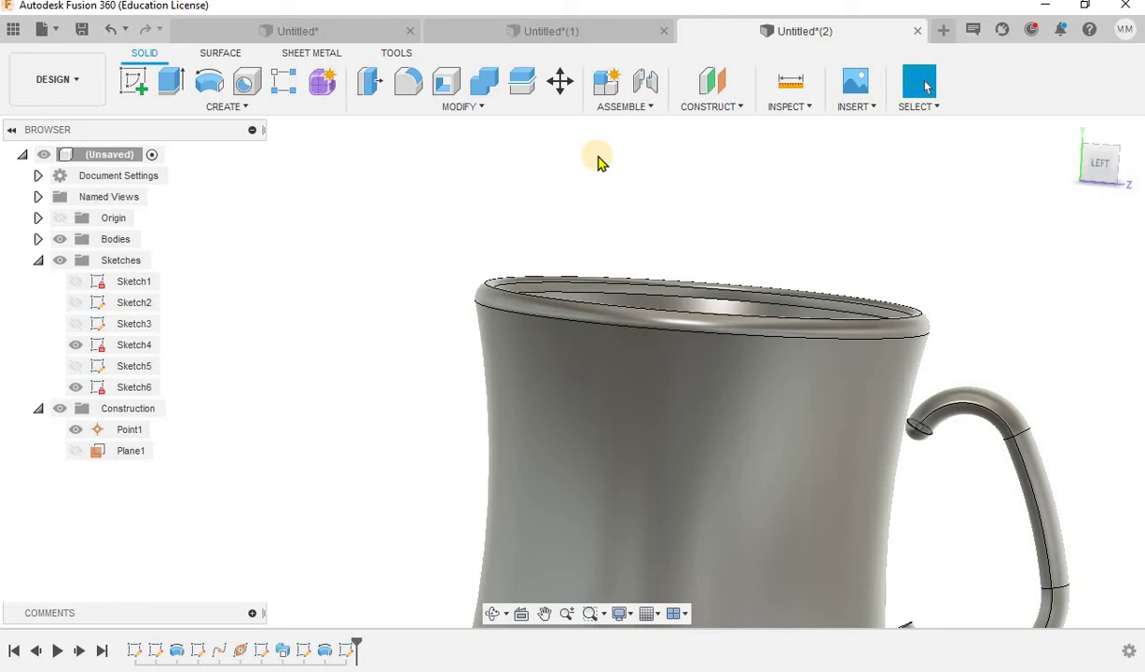
scroll(597, 160, "down", 2)
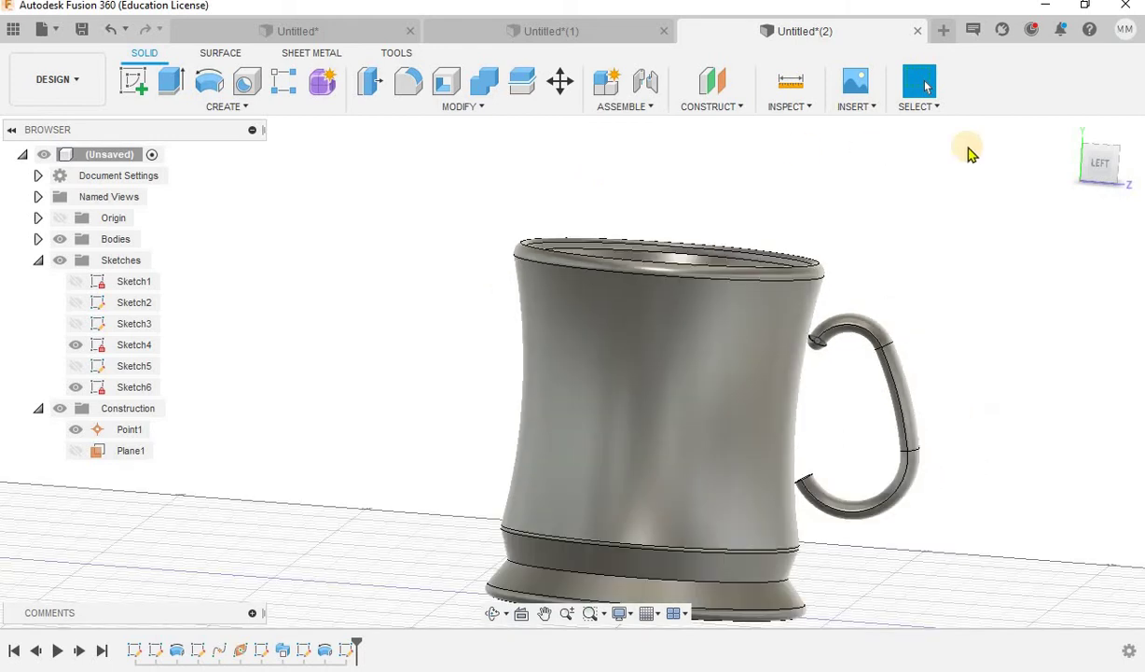
left_click(1070, 135)
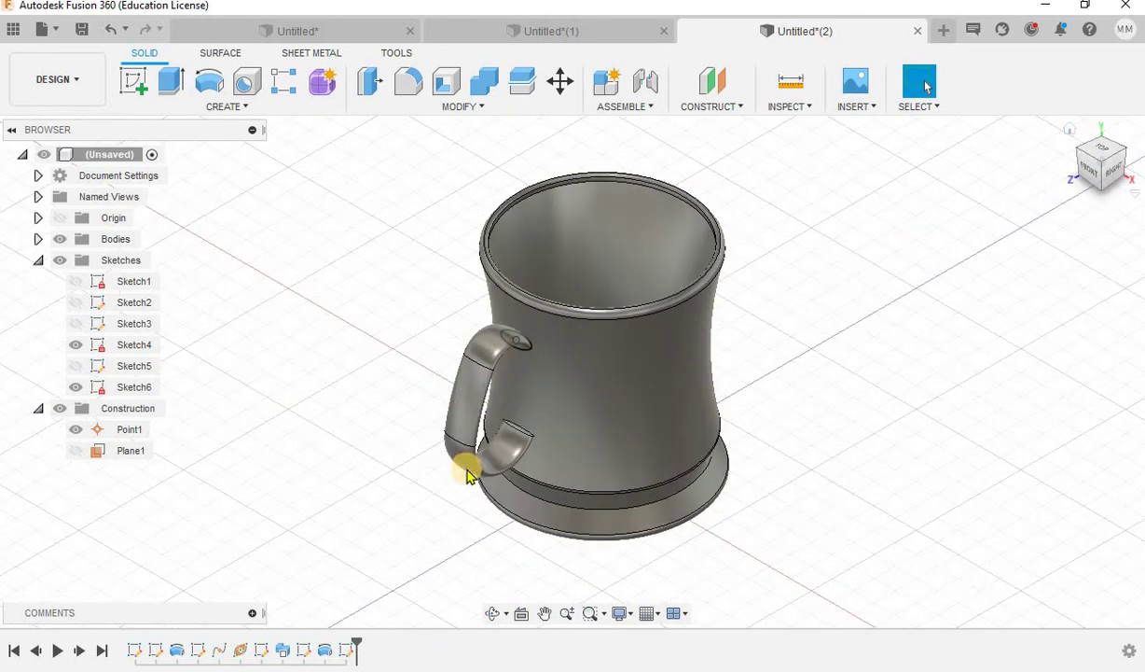
scroll(1047, 389, "up", 3)
middle_click_drag(966, 358, 488, 465, "shift")
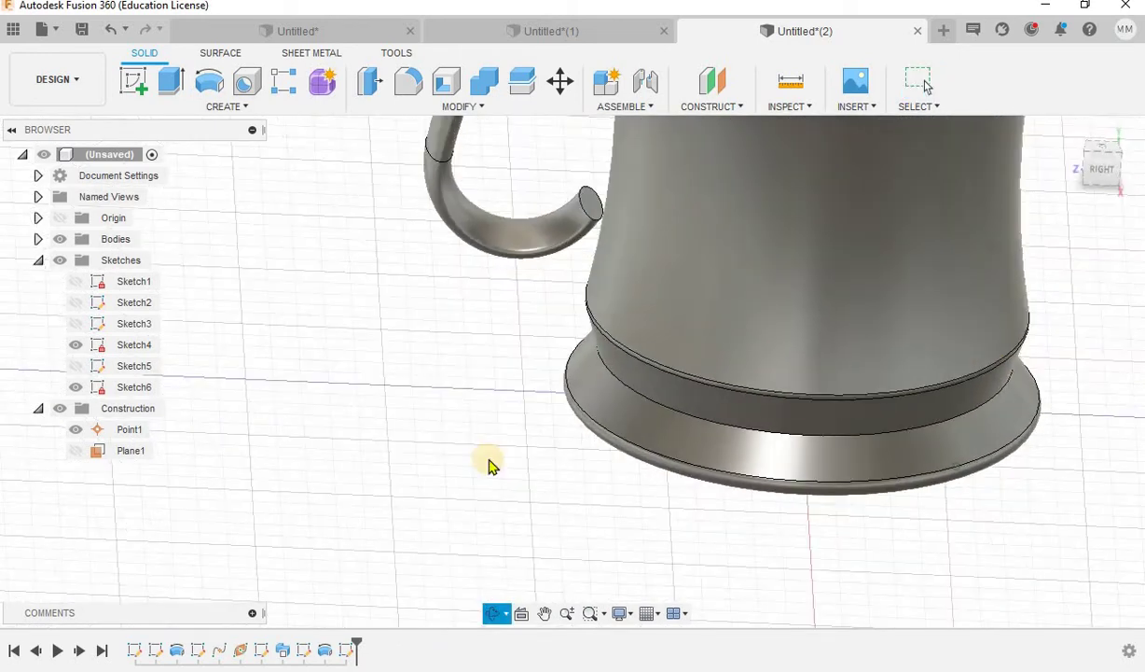
scroll(586, 259, "down", 2)
scroll(586, 260, "up", 5)
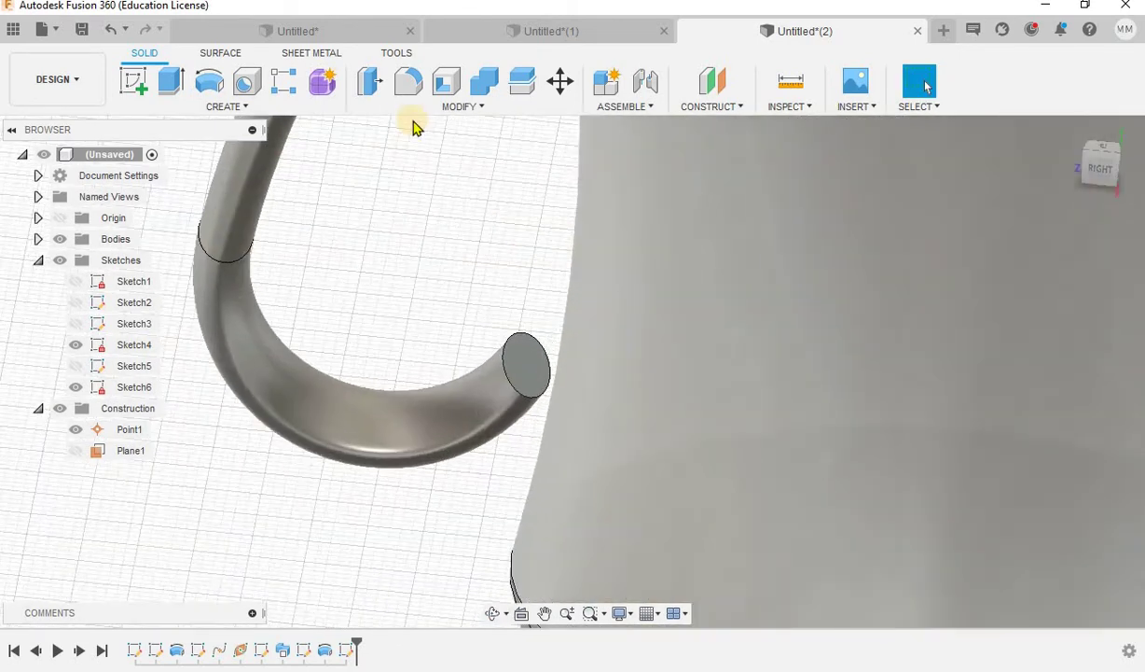
Fillet the handle's lower elliptical end face with a 1 mm radius
key("f")
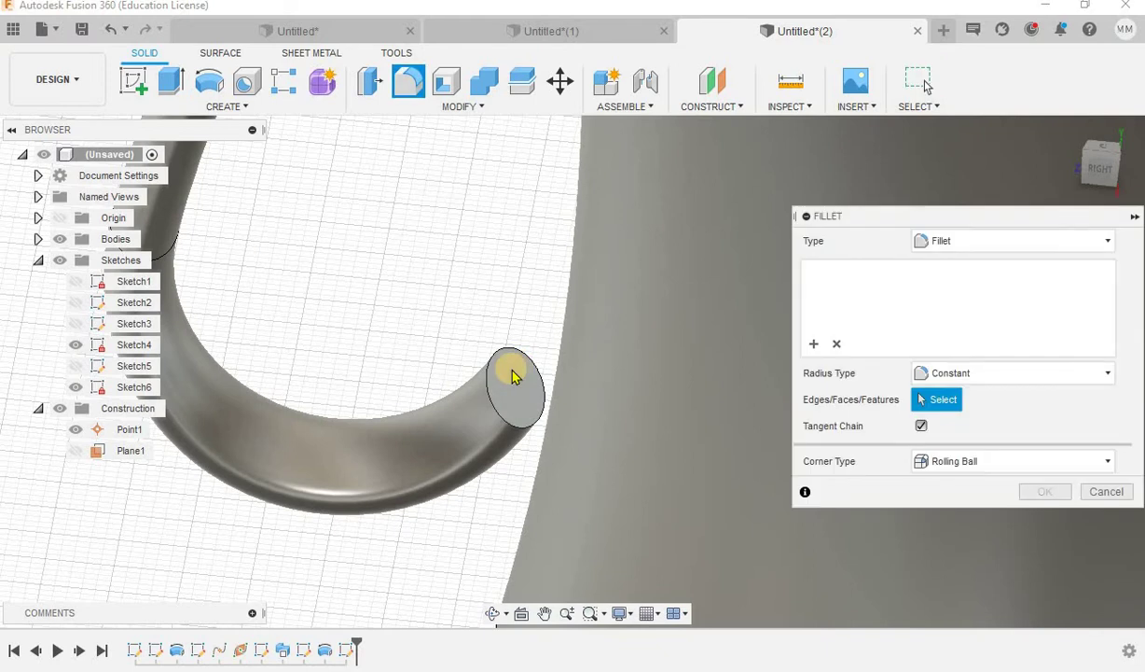
left_click(512, 375)
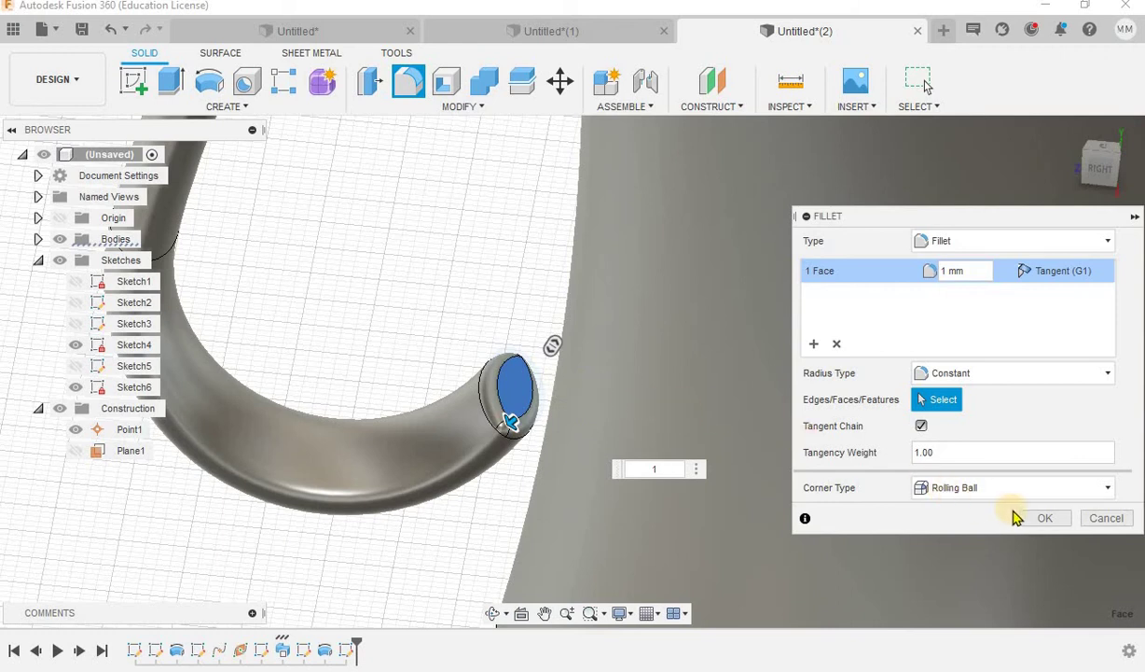
left_click(1027, 520)
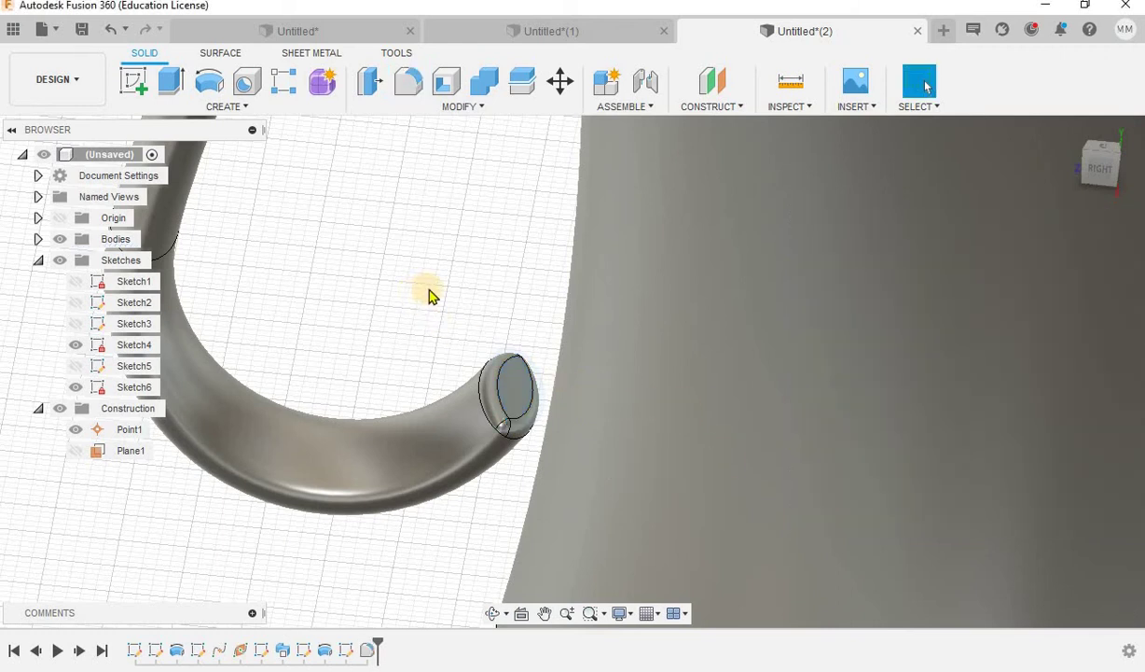
scroll(373, 359, "down", 3)
scroll(370, 359, "down", 3)
middle_click_drag(376, 325, 320, 212, "shift")
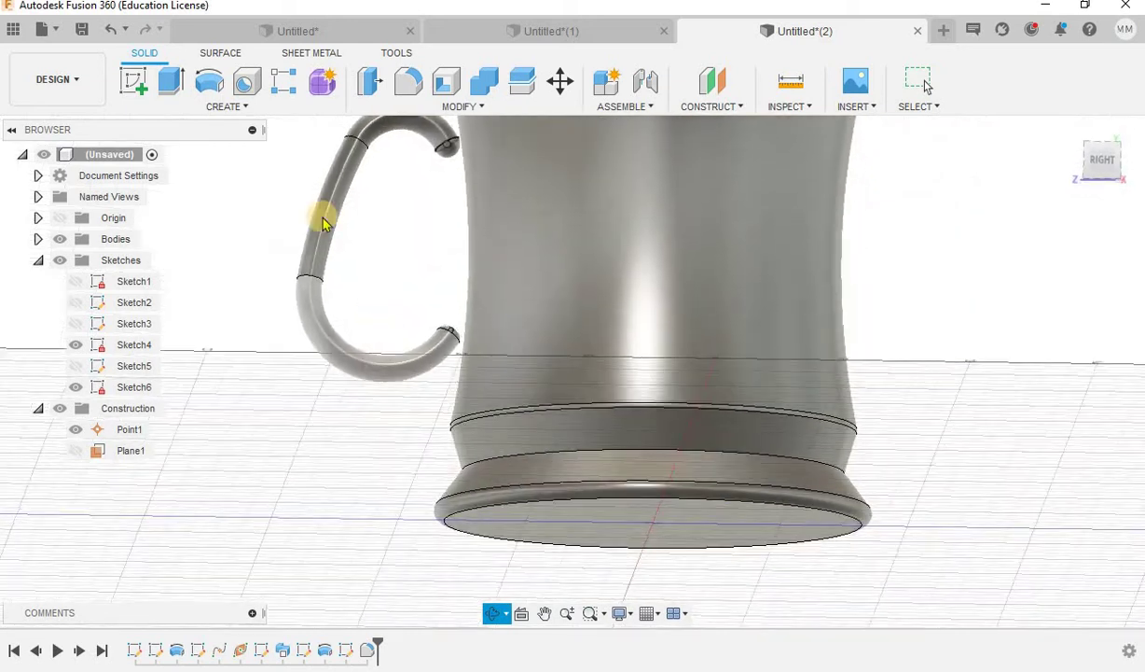
left_click(137, 82)
On a side plane, draw a rectangle beside the handle's upper end, dimensioned 2.00 mm tall
left_click(601, 452)
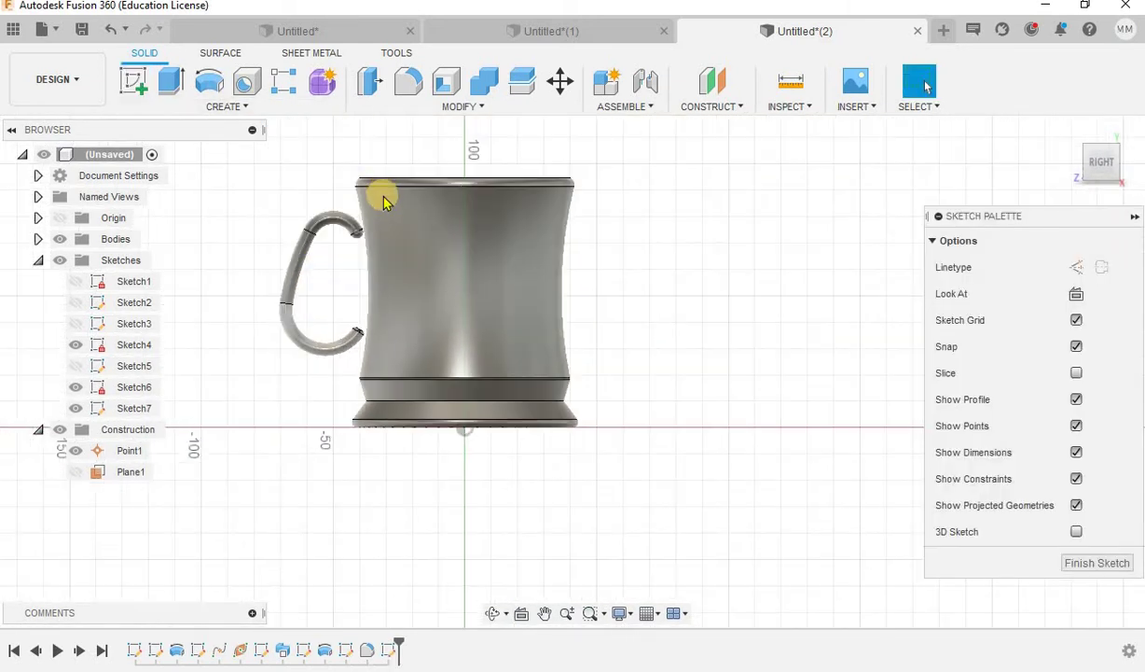
scroll(298, 241, "up", 3)
scroll(312, 248, "up", 3)
scroll(294, 204, "up", 2)
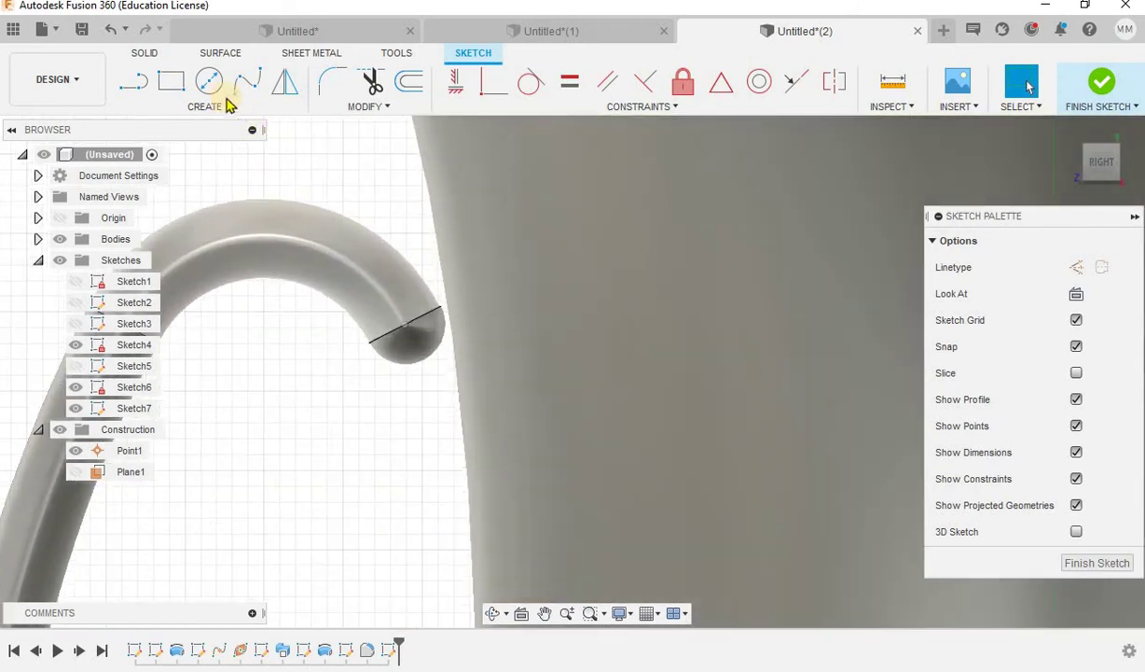
left_click(138, 82)
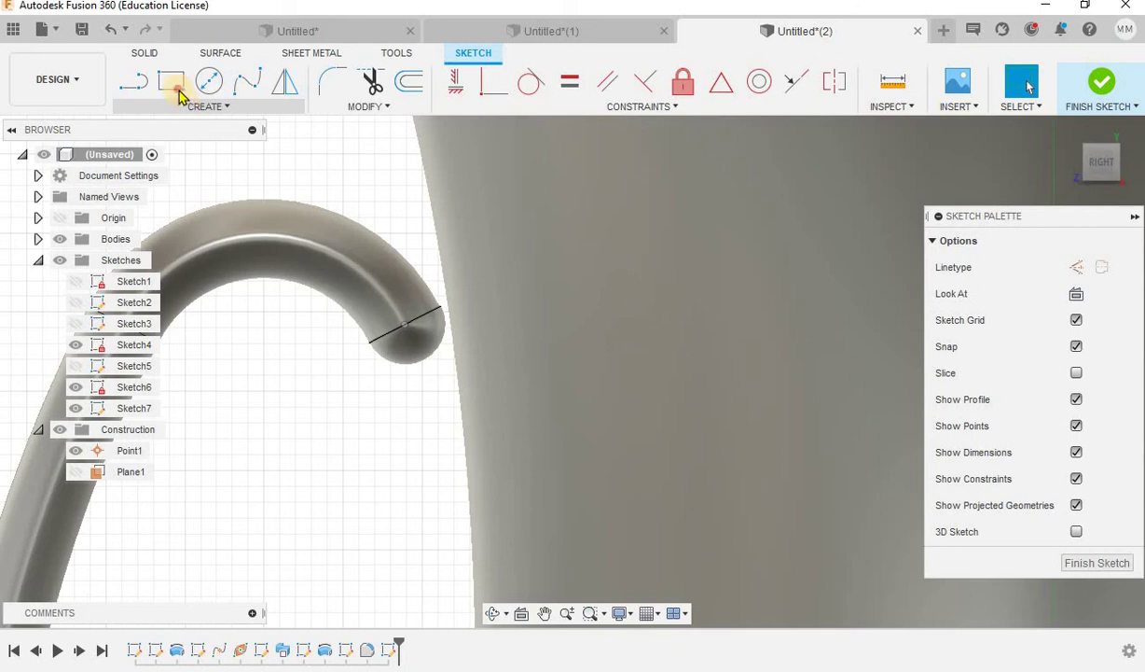
left_click(181, 91)
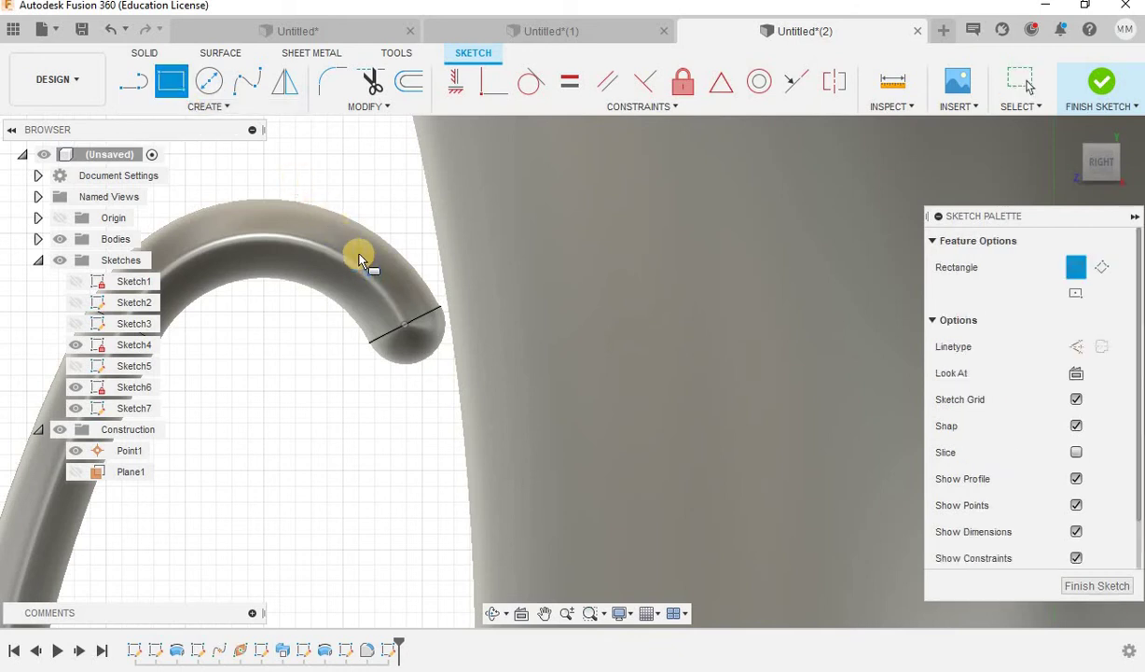
left_click(485, 281)
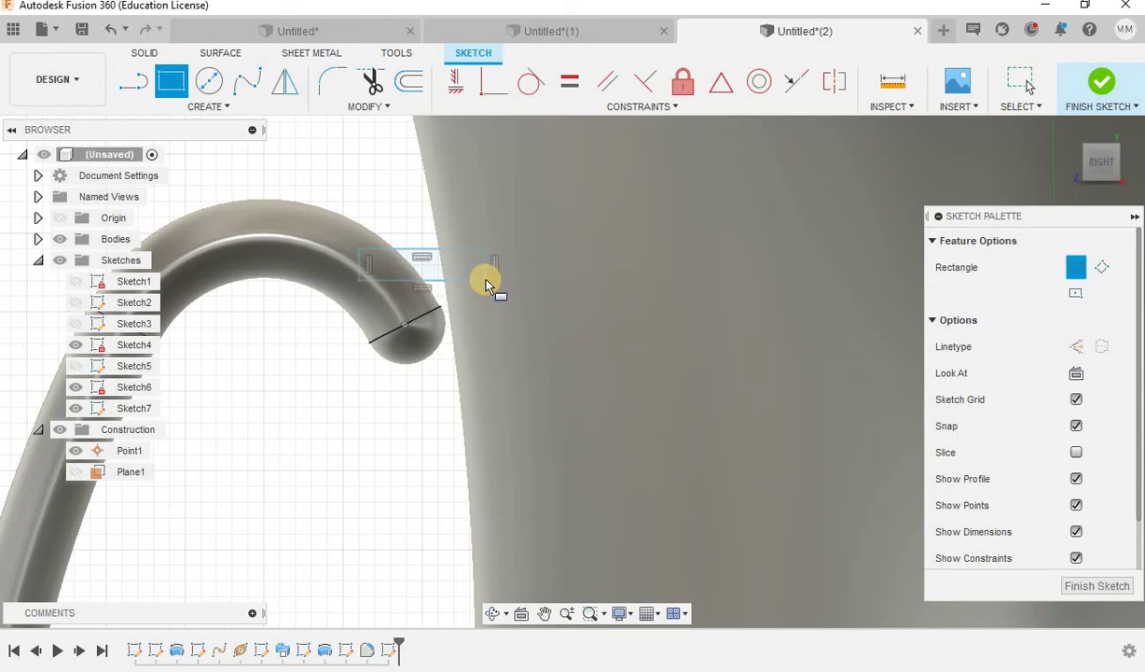
key("Escape")
left_click(363, 262)
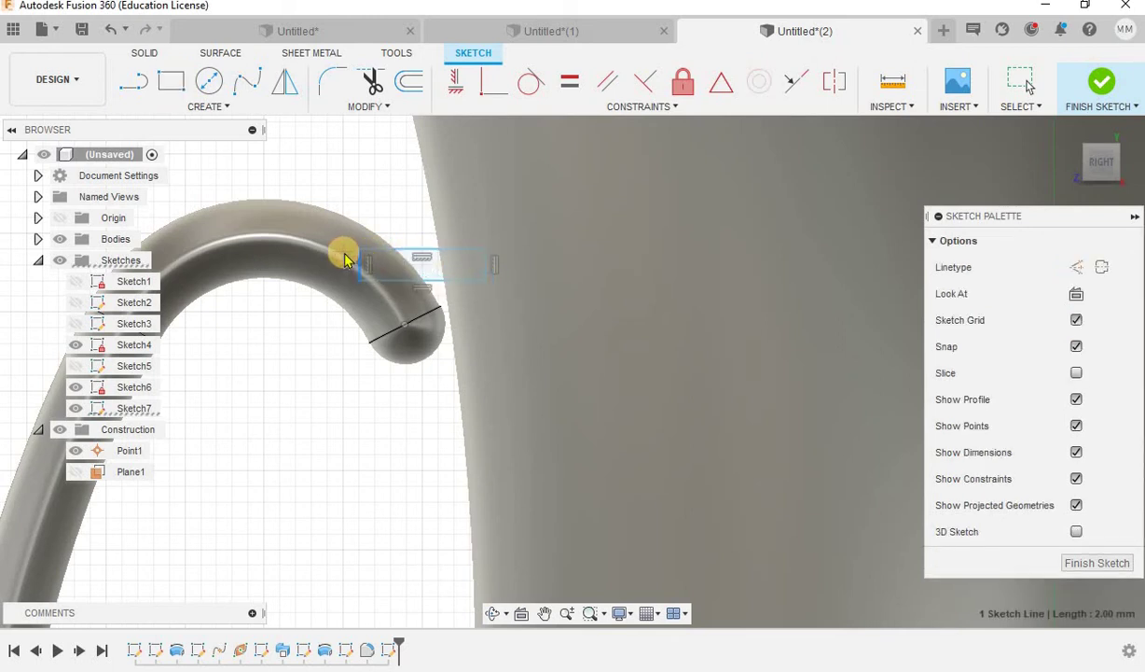
left_click(341, 253)
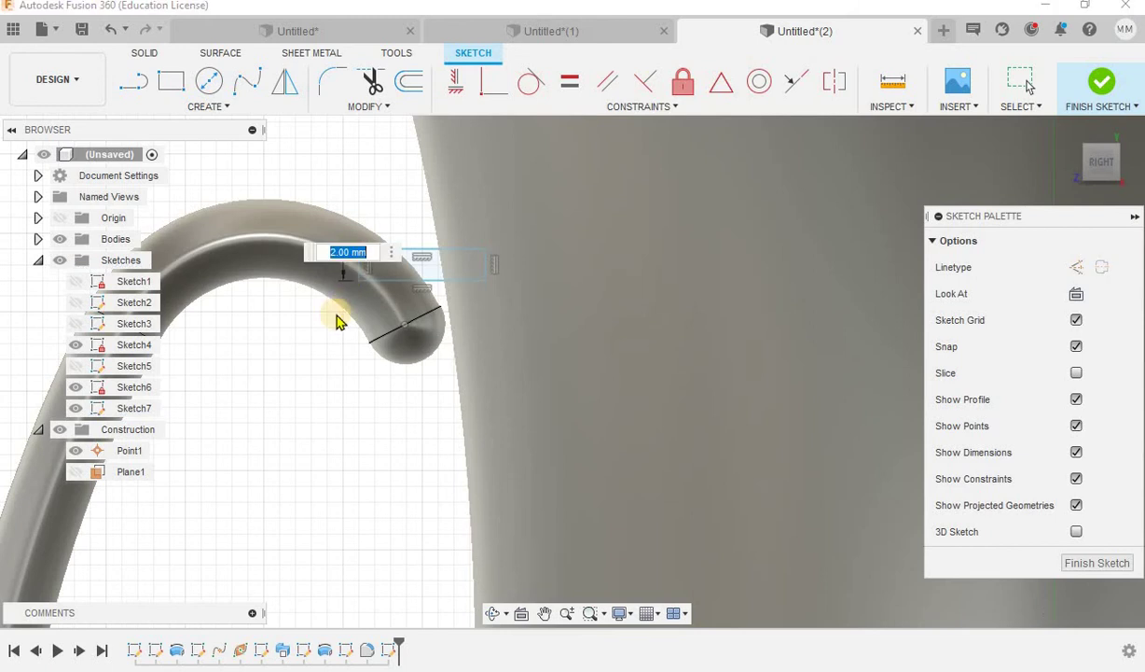
key("Return")
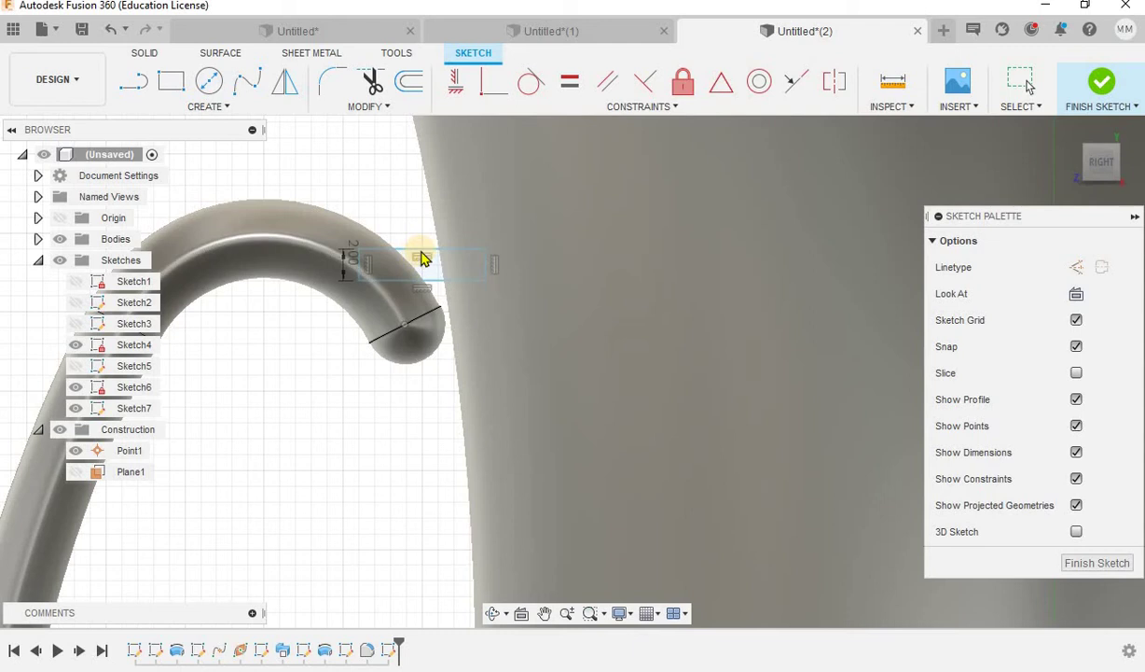
mouse_move(421, 257)
left_mouse_down()
mouse_move(434, 253)
mouse_move(421, 254)
left_mouse_up()
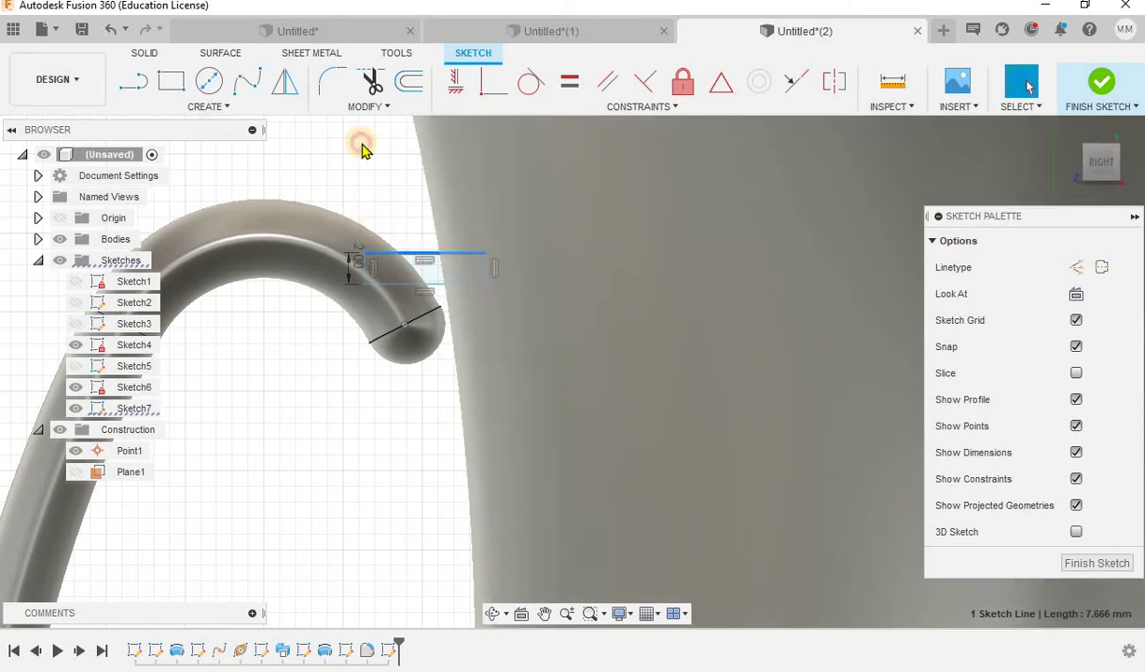
left_click(364, 149)
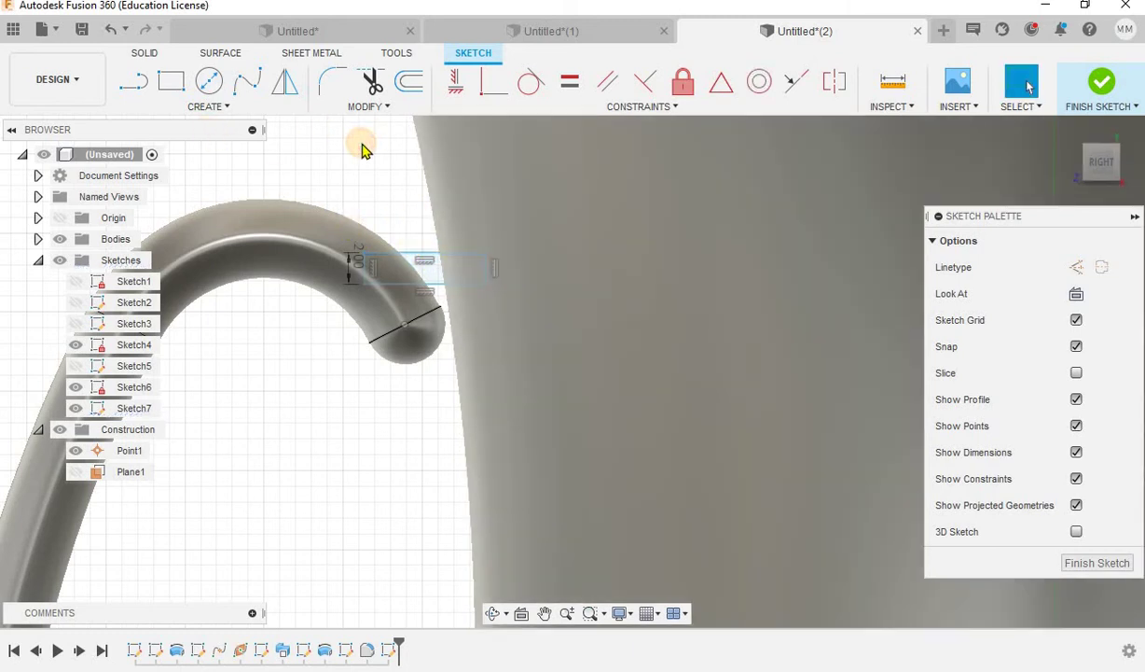
Add a horizontal construction line near the rectangle and finish Sketch7
left_click(137, 94)
left_click(1077, 267)
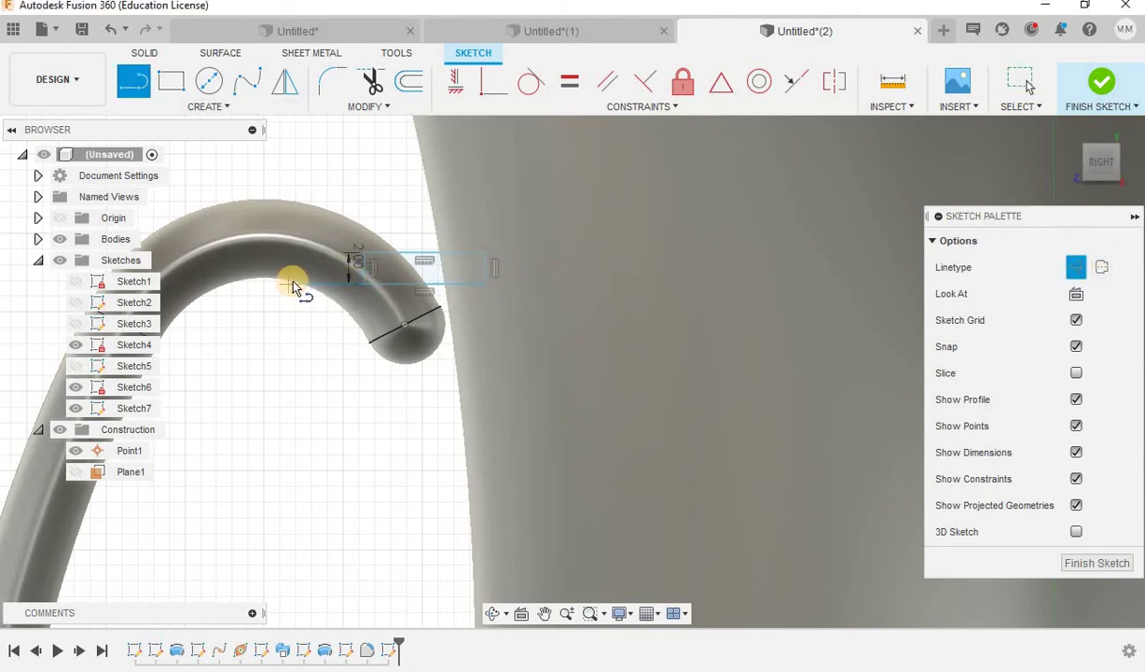
key("Escape")
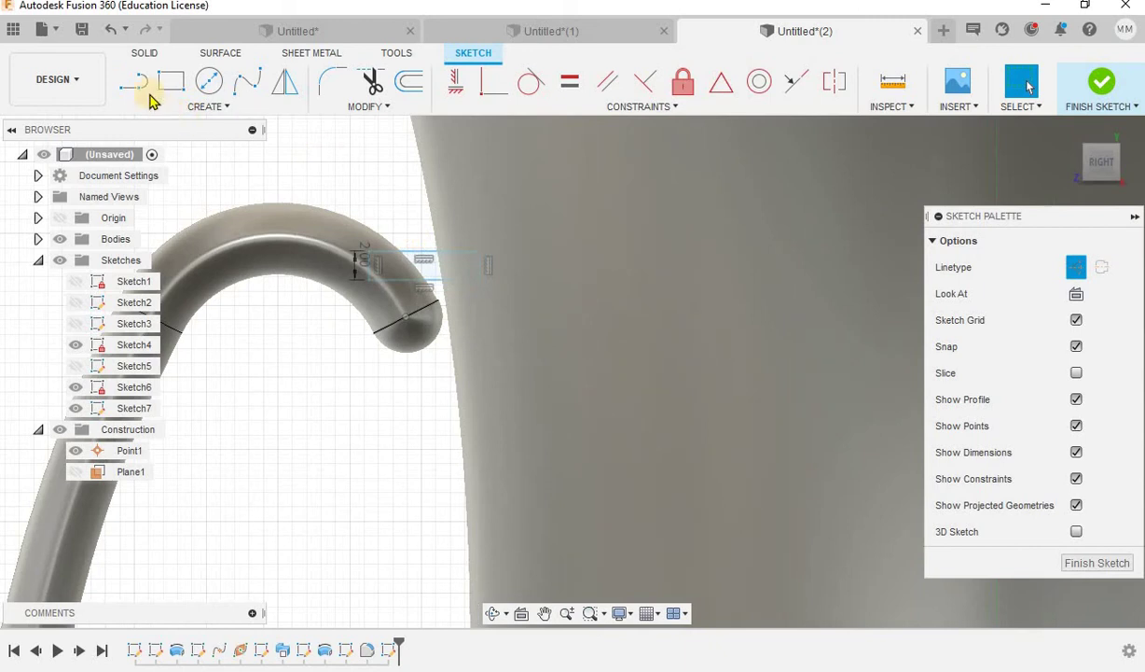
left_click(308, 176)
key("l")
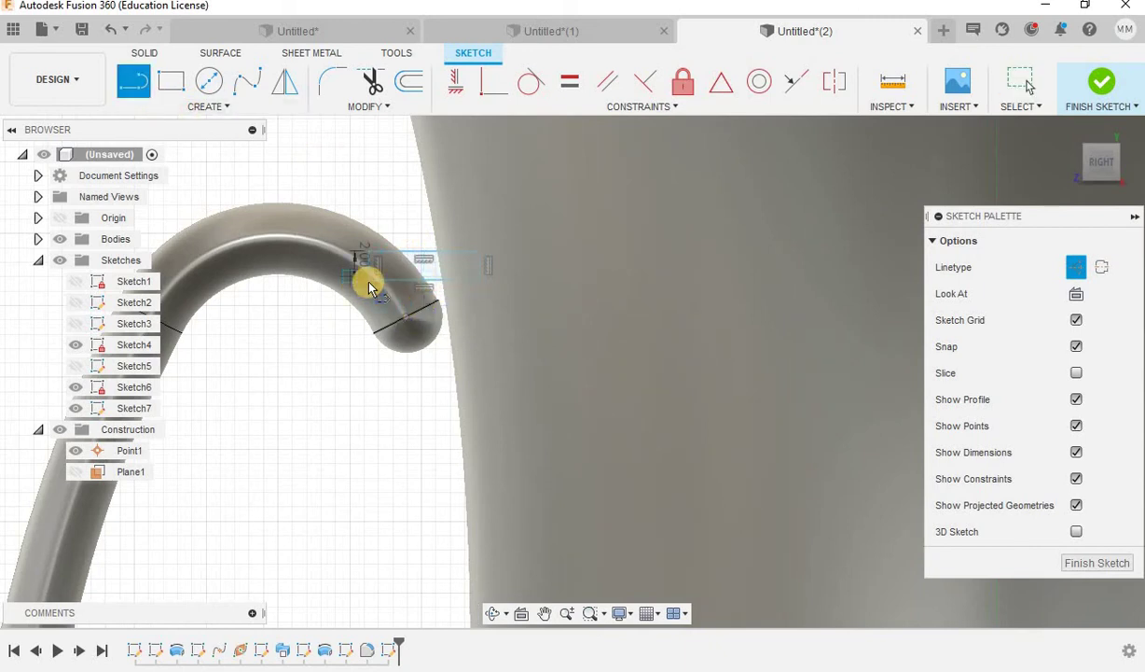
left_click_drag(369, 288, 474, 284)
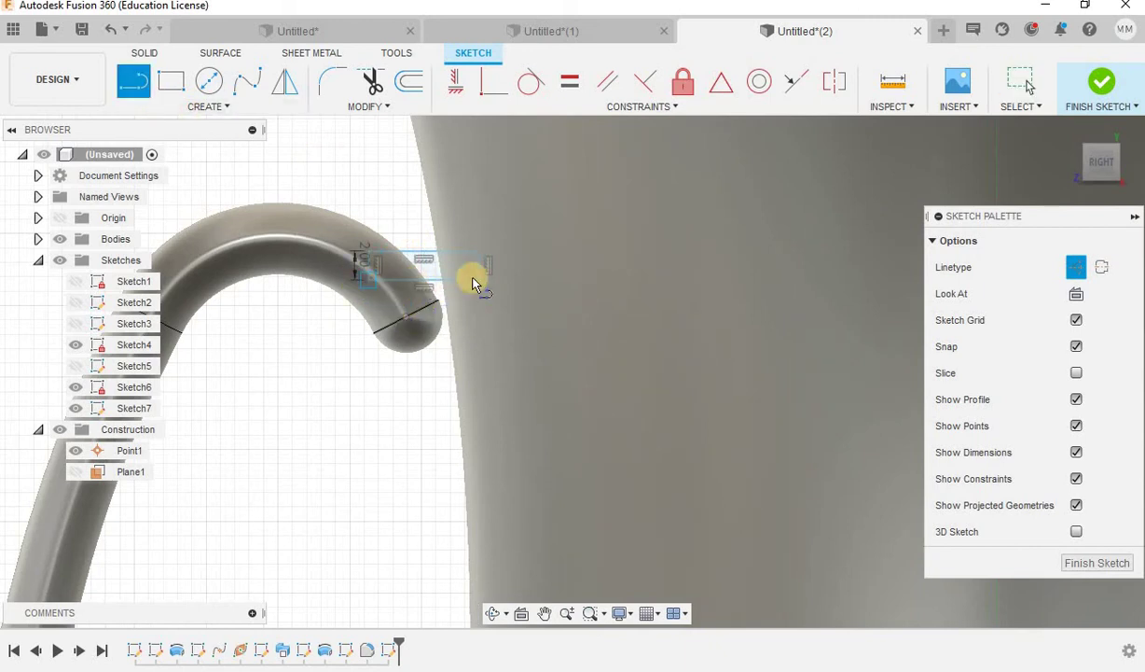
left_click(294, 281)
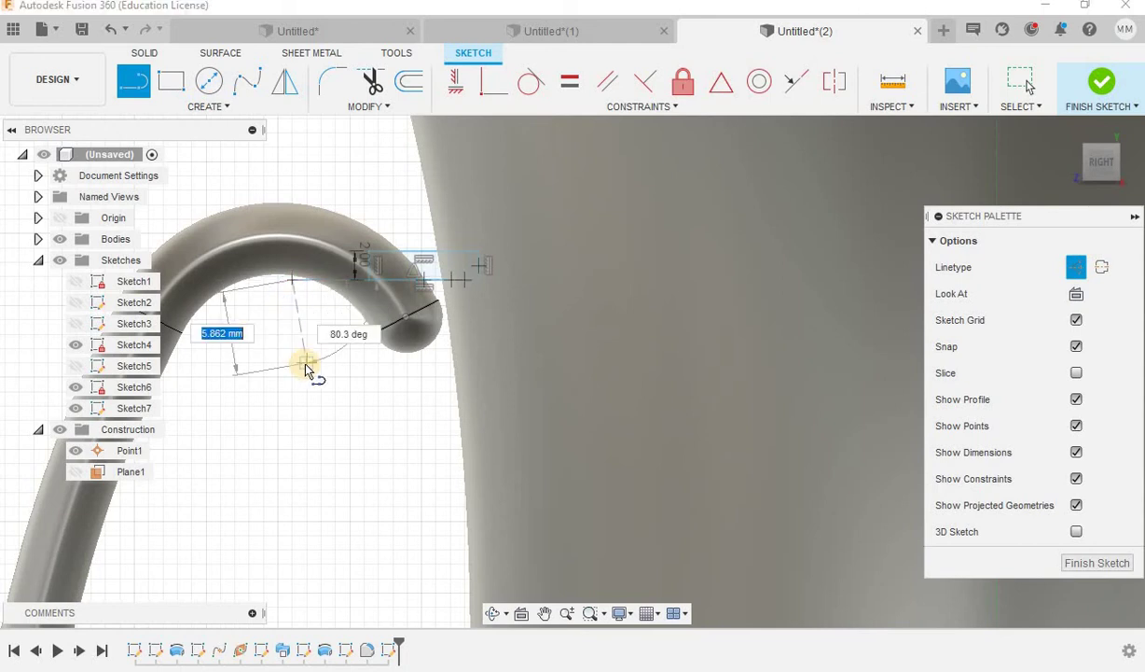
key("Escape")
scroll(358, 290, "up", 2)
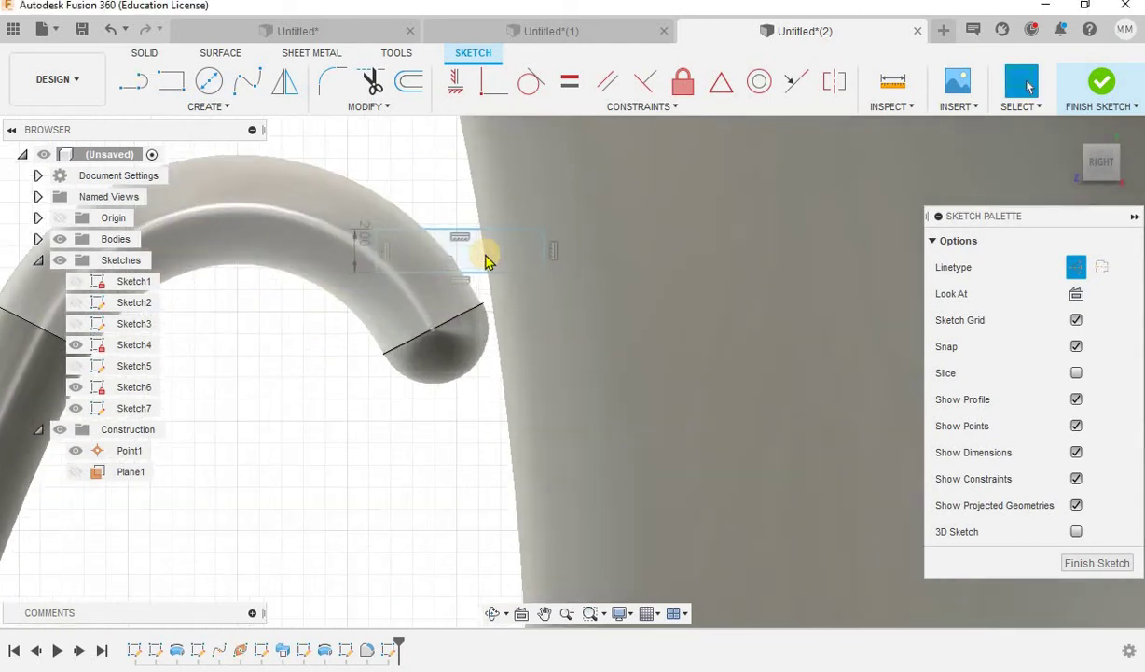
left_click(486, 252)
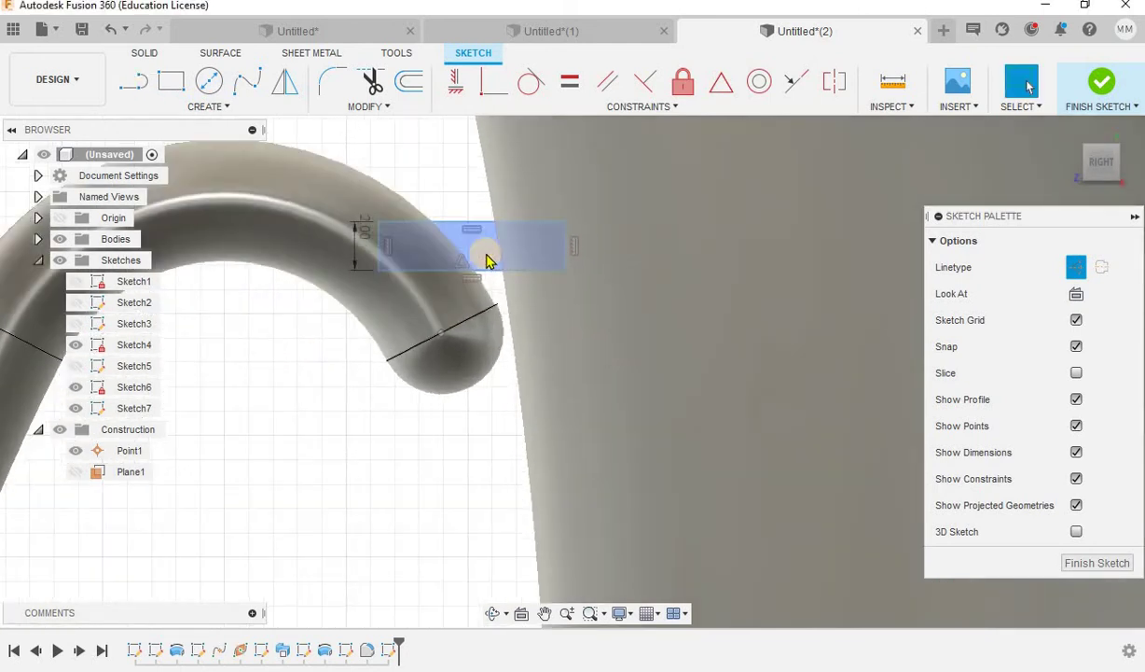
left_click(1094, 80)
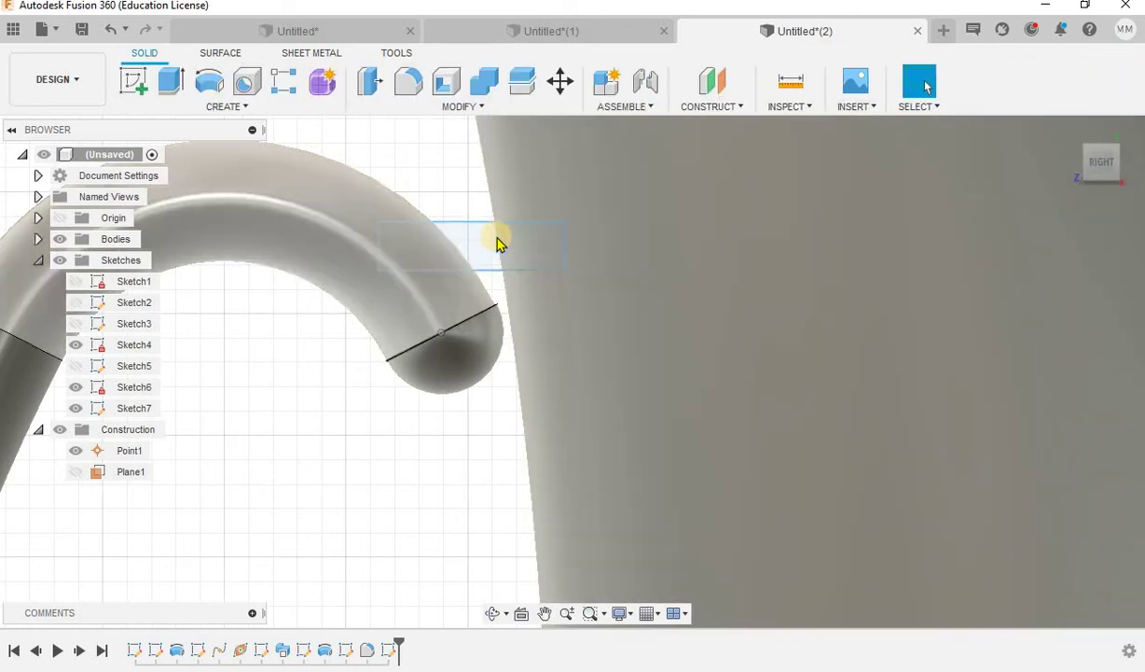
Revolve the Sketch7 rectangle 180° about its line, joined to the mug body
left_click(462, 244)
left_click(211, 88)
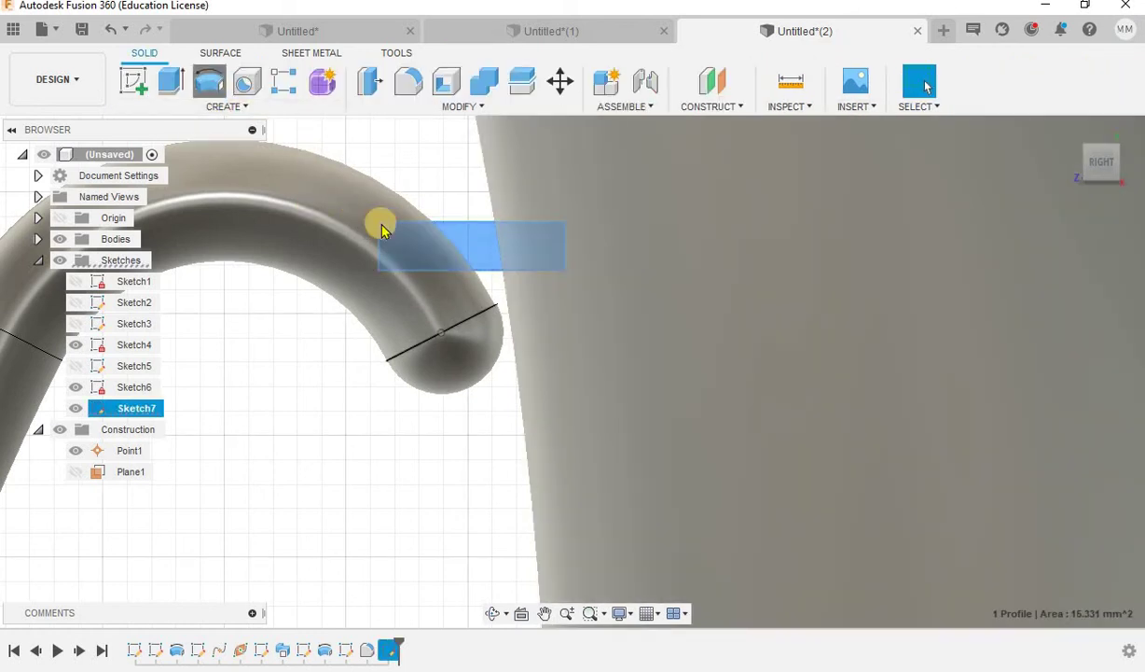
left_click(440, 271)
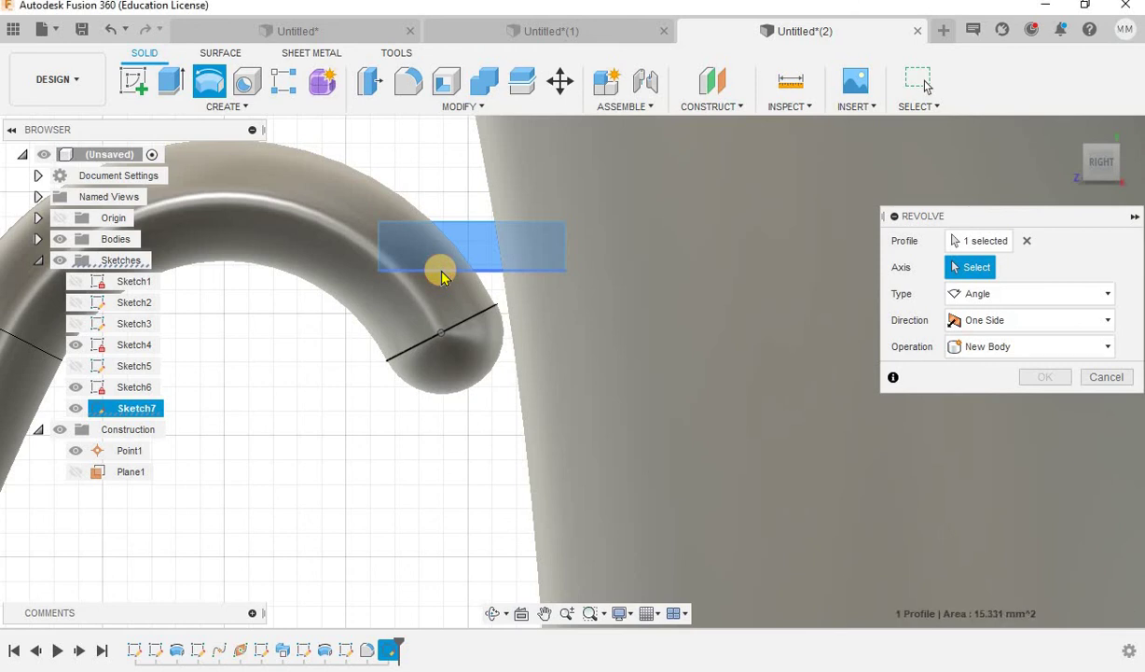
left_click(1043, 373)
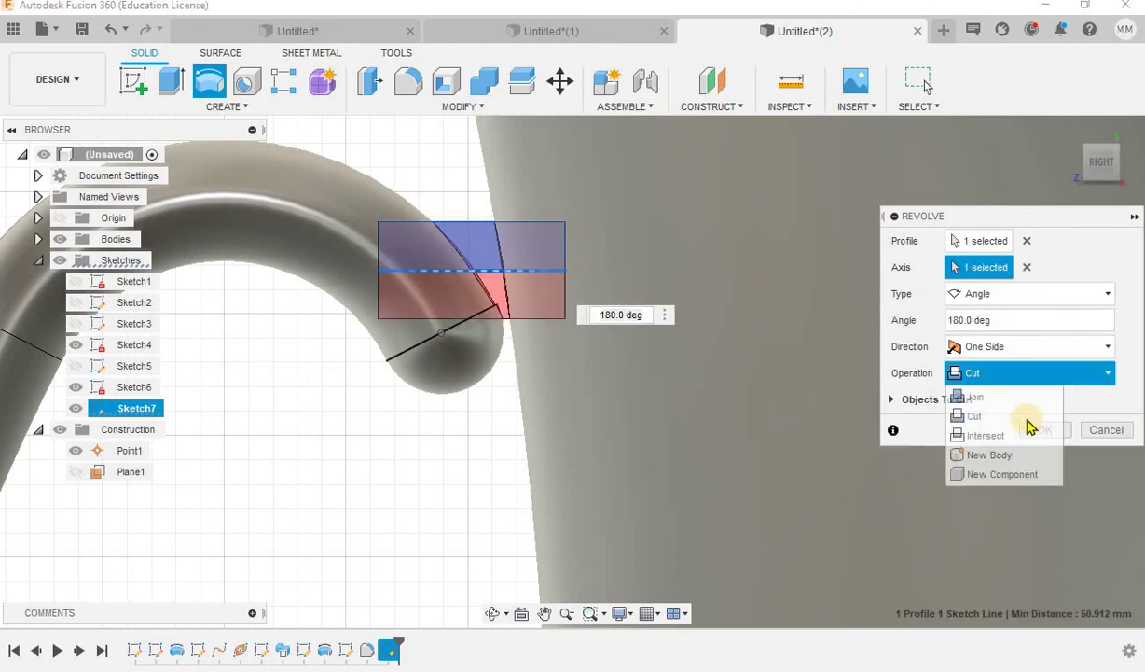
left_click(1043, 397)
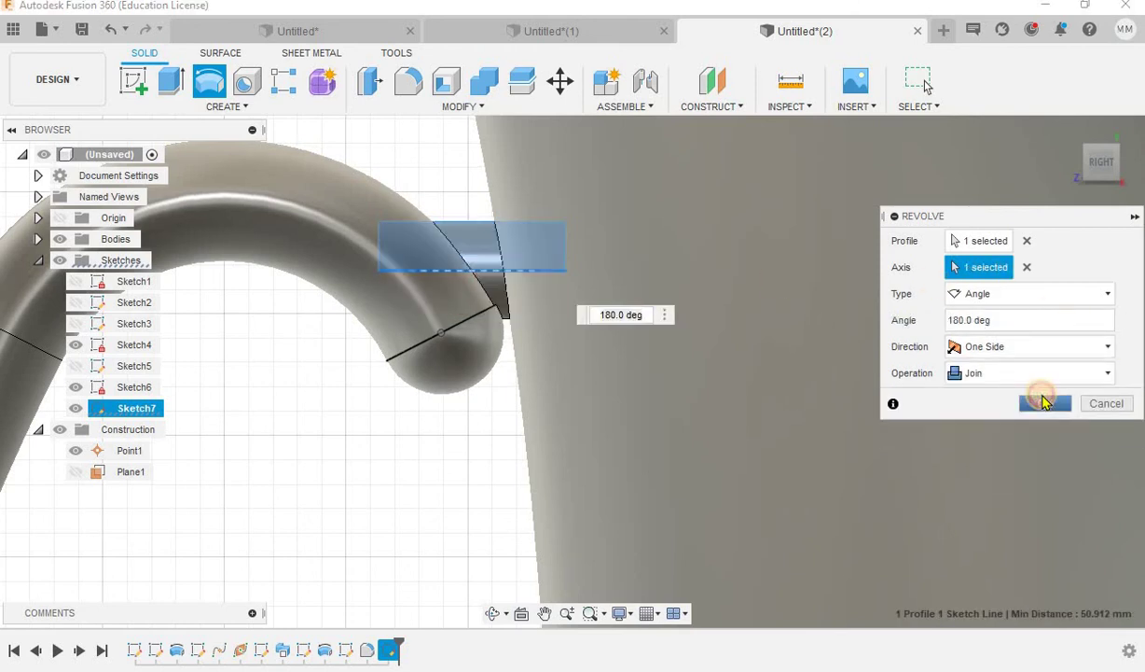
left_click(1033, 403)
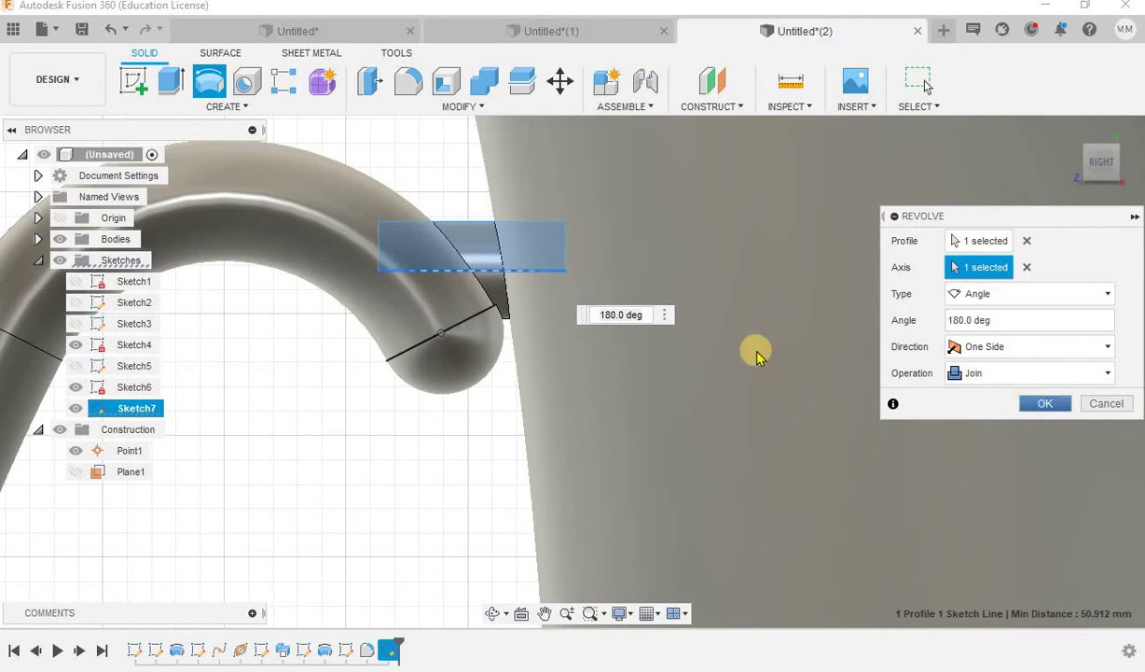
Orbit to a lower side-on view and start a new sketch on the side plane
scroll(639, 312, "down", 2)
scroll(639, 312, "down", 3)
scroll(370, 271, "down", 3)
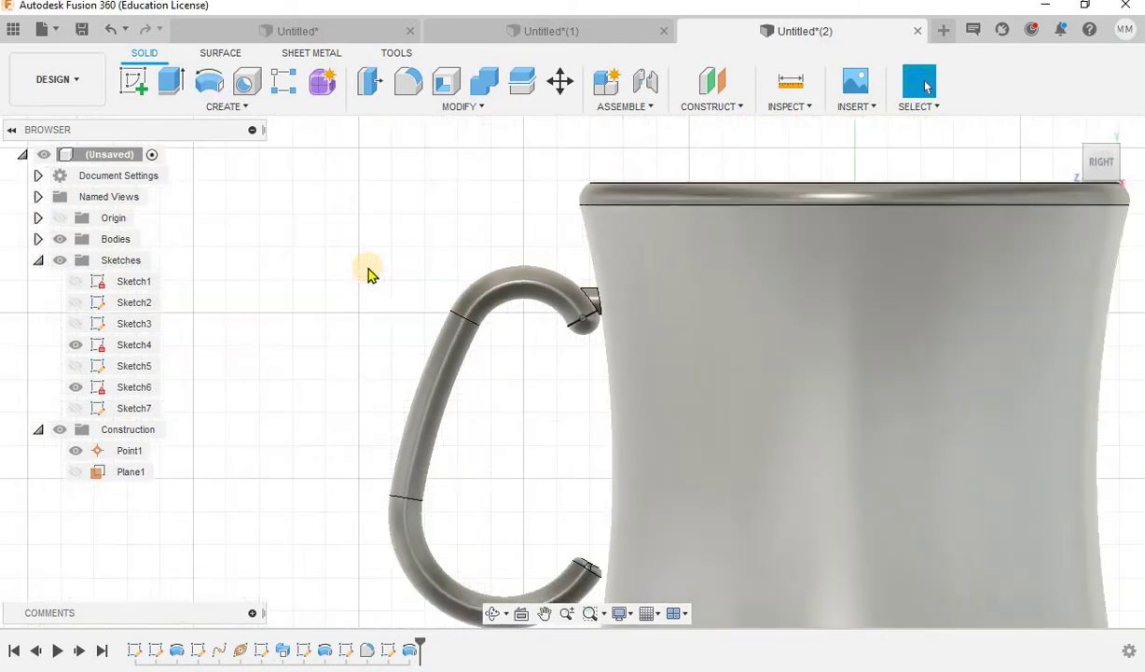
middle_click_drag(377, 276, 386, 271, "shift")
left_click_drag(385, 270, 366, 263)
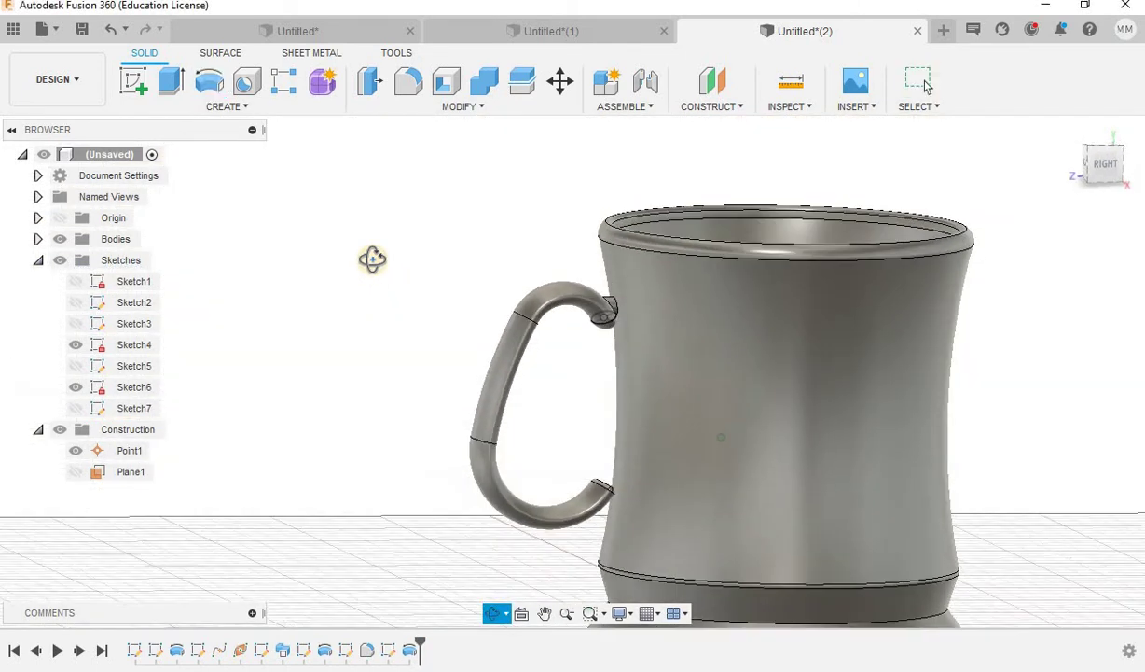
left_click(234, 192)
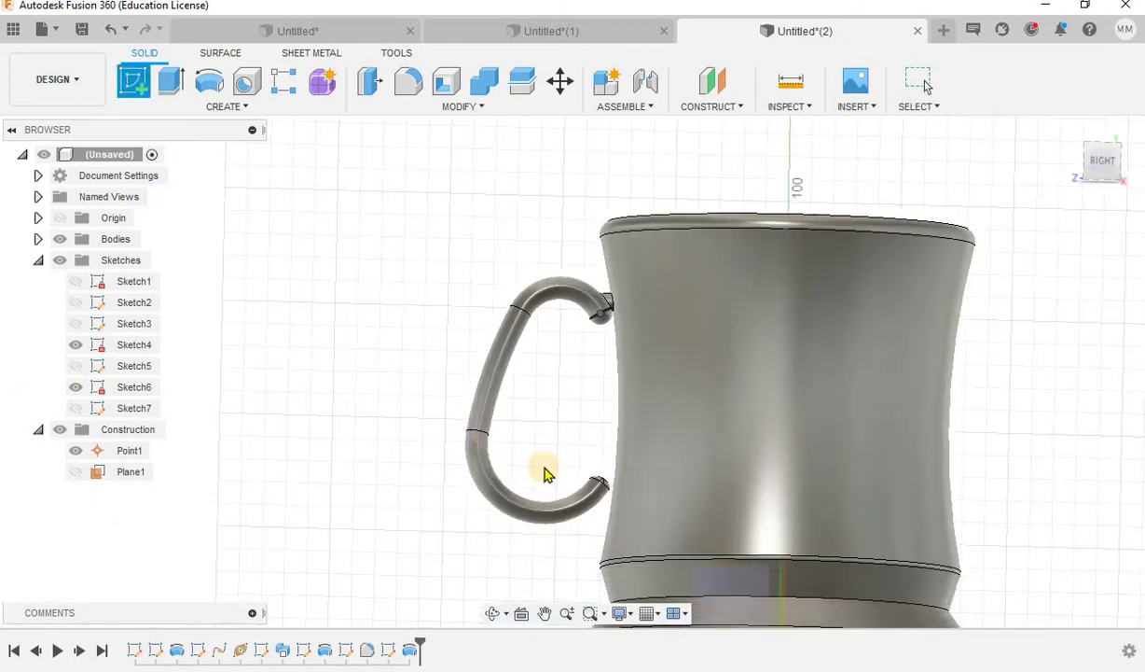
left_click(721, 576)
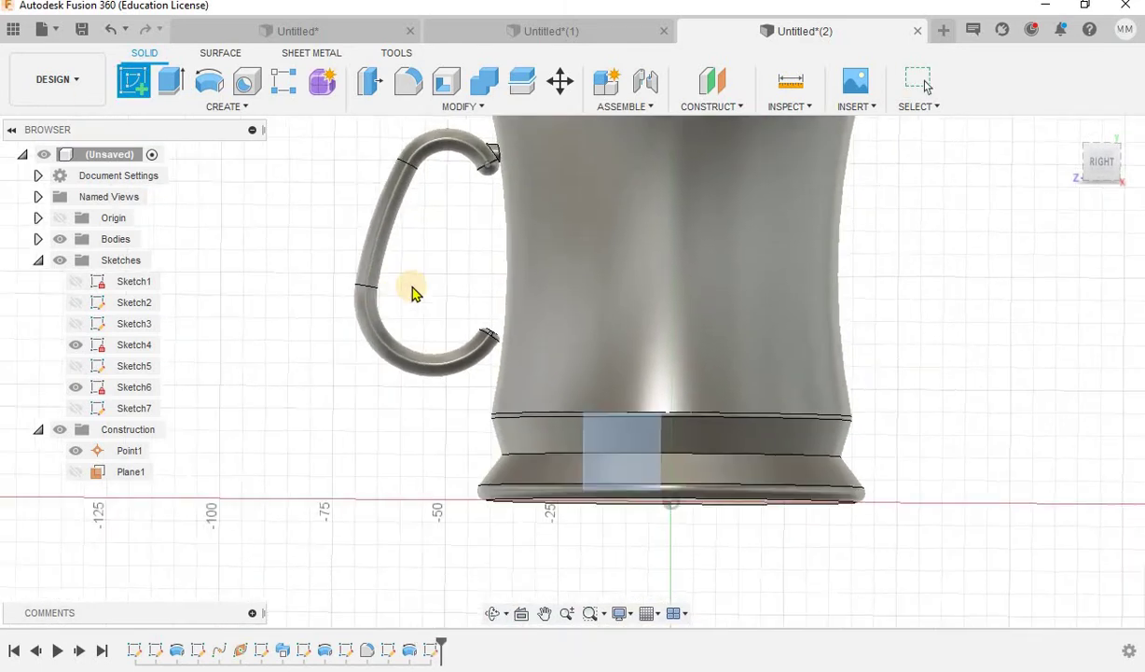
Draw a 2-point rectangle at the handle's lower end against the mug wall
scroll(457, 291, "up", 2)
scroll(462, 297, "up", 2)
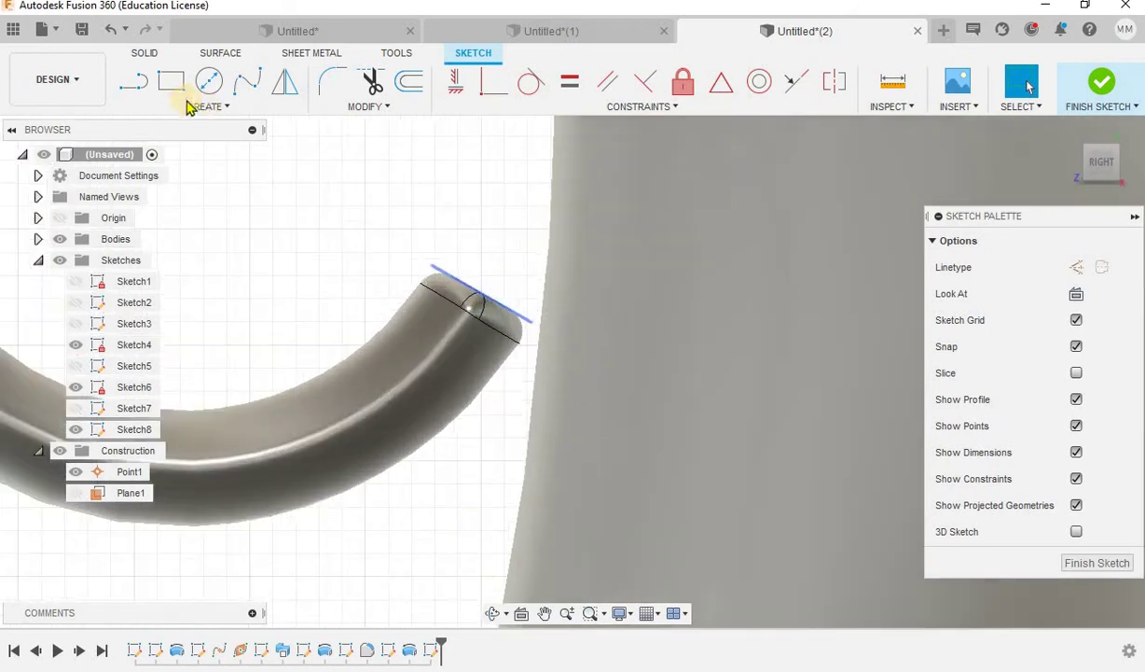
scroll(466, 299, "up", 1)
key("r")
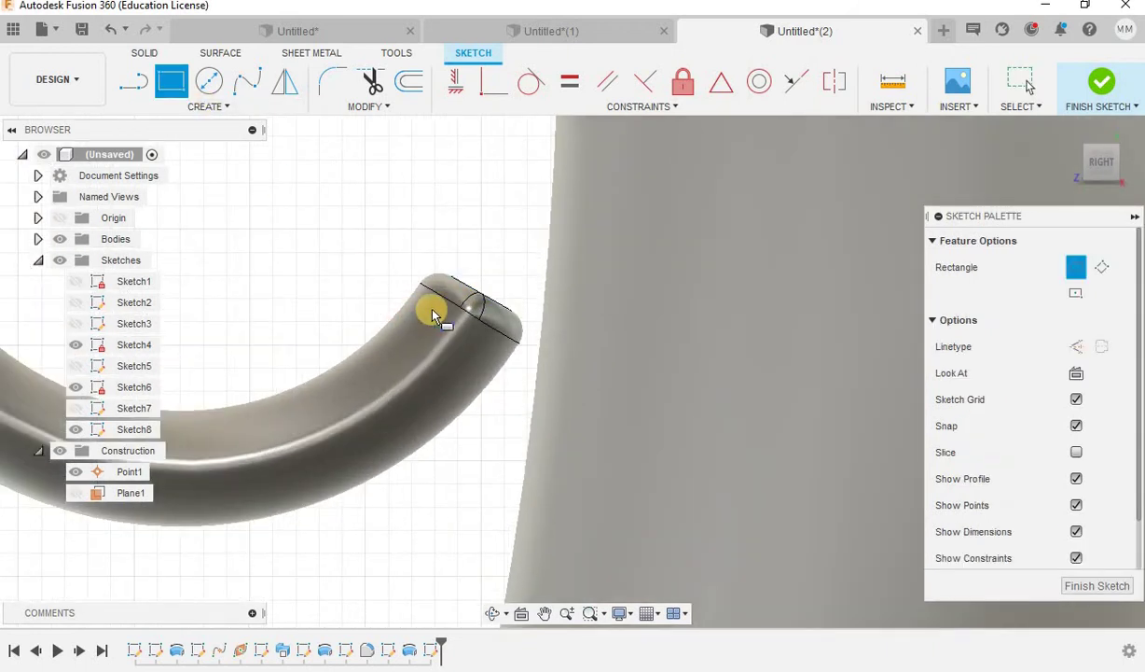
left_click(582, 379)
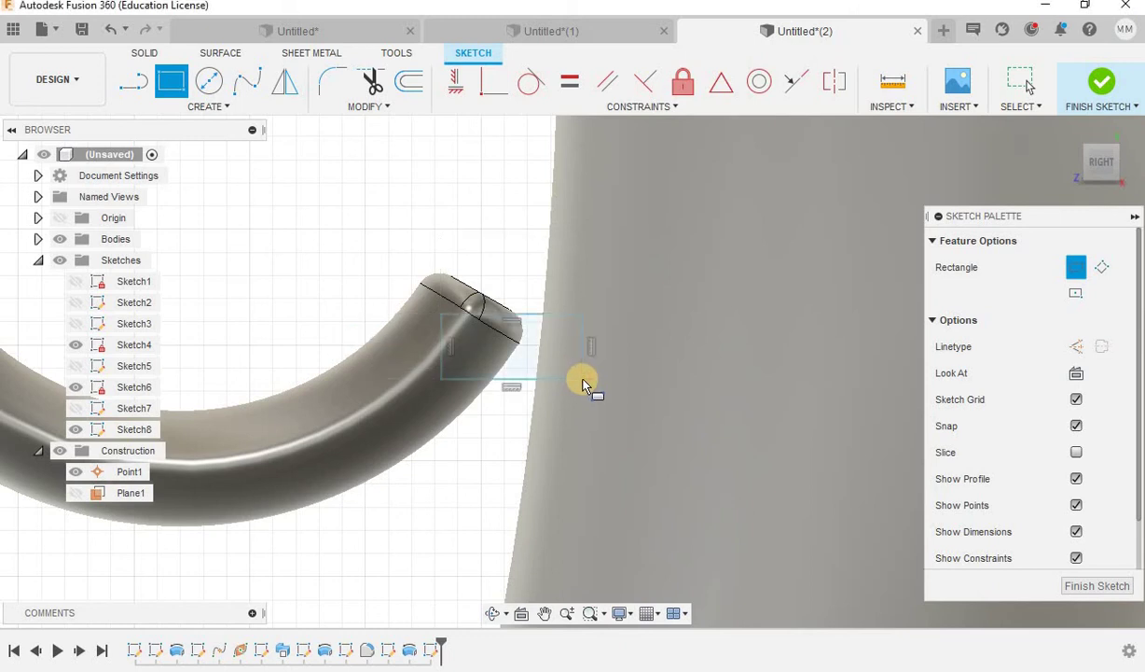
key("Escape")
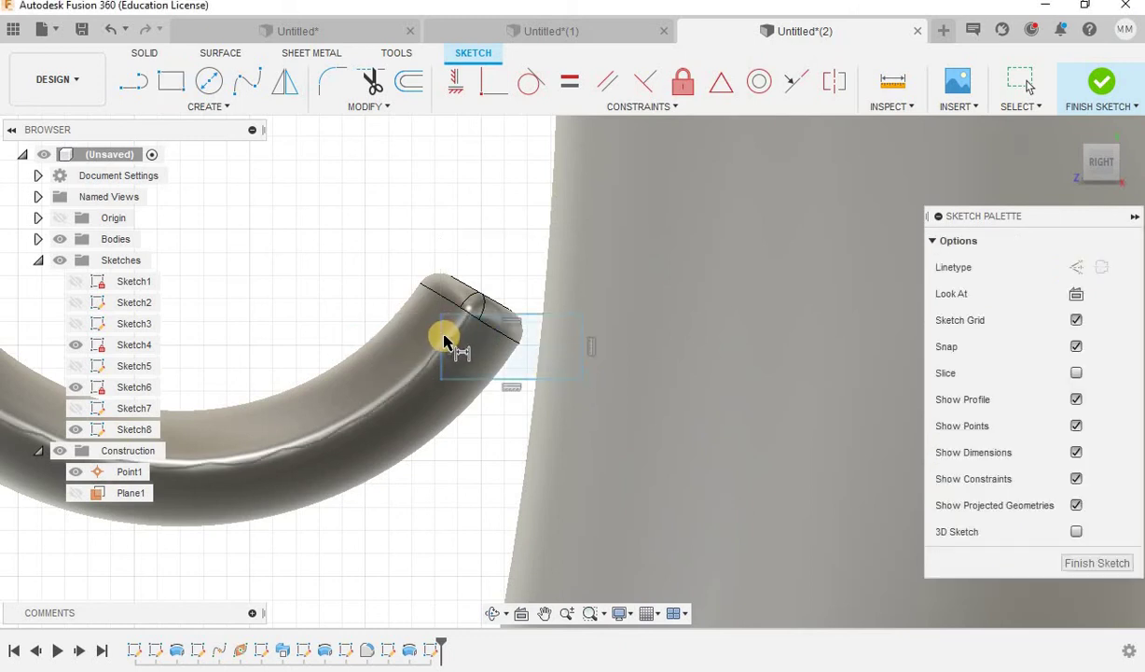
Dimension the rectangle's height to 2.00 mm and move its top edge up
left_click(411, 333)
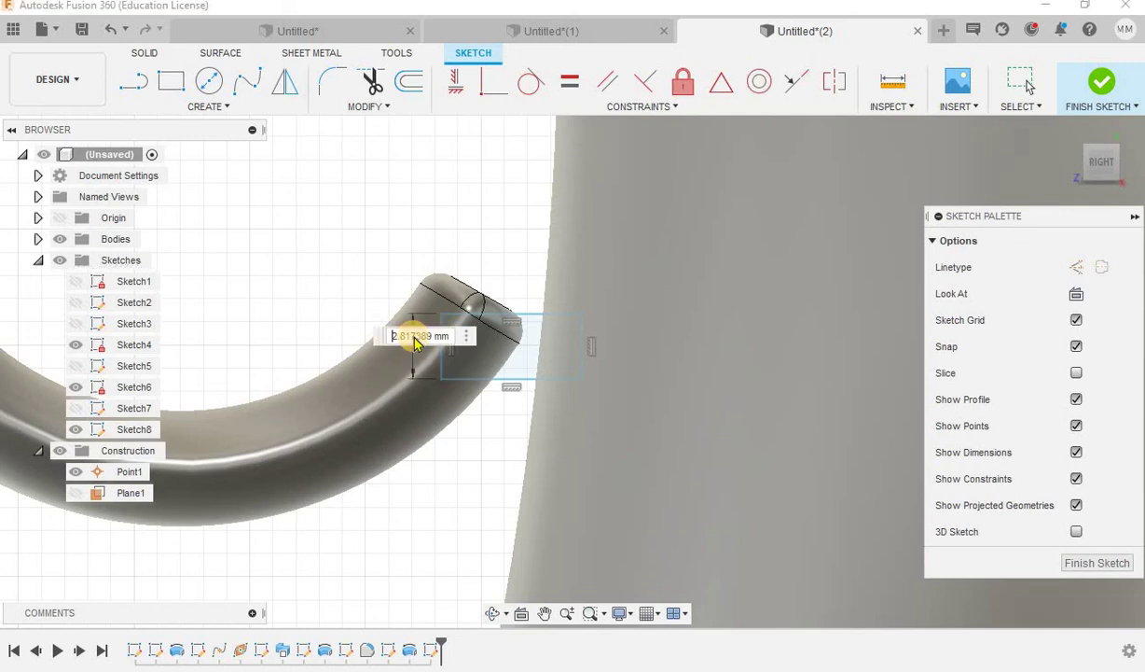
key("Return")
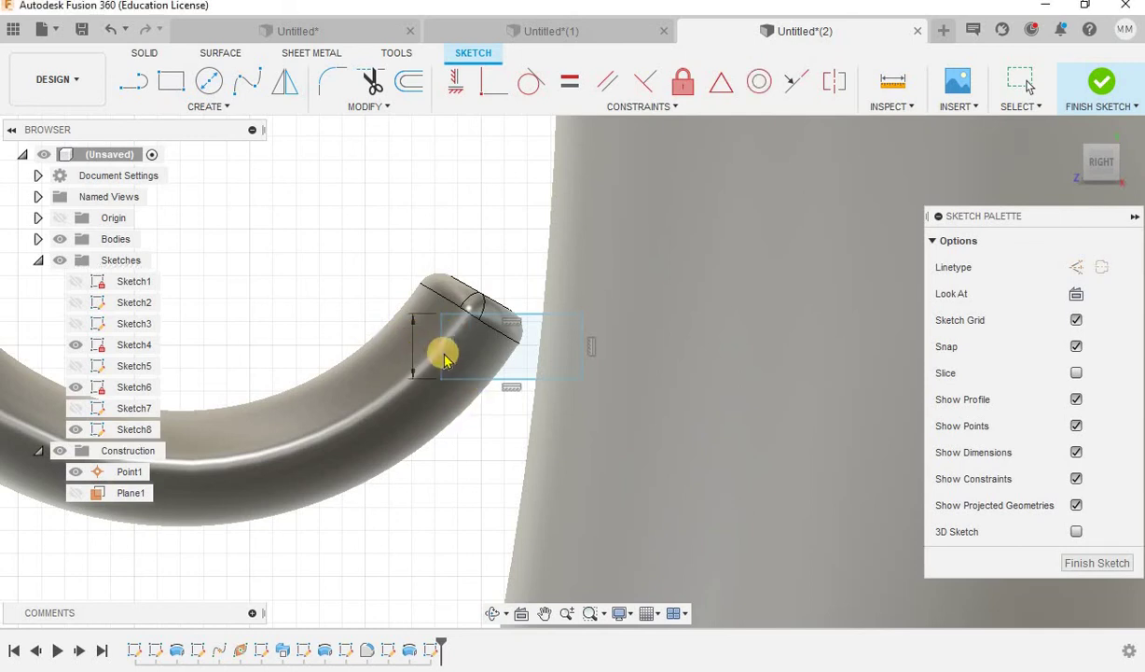
scroll(444, 357, "up", 2)
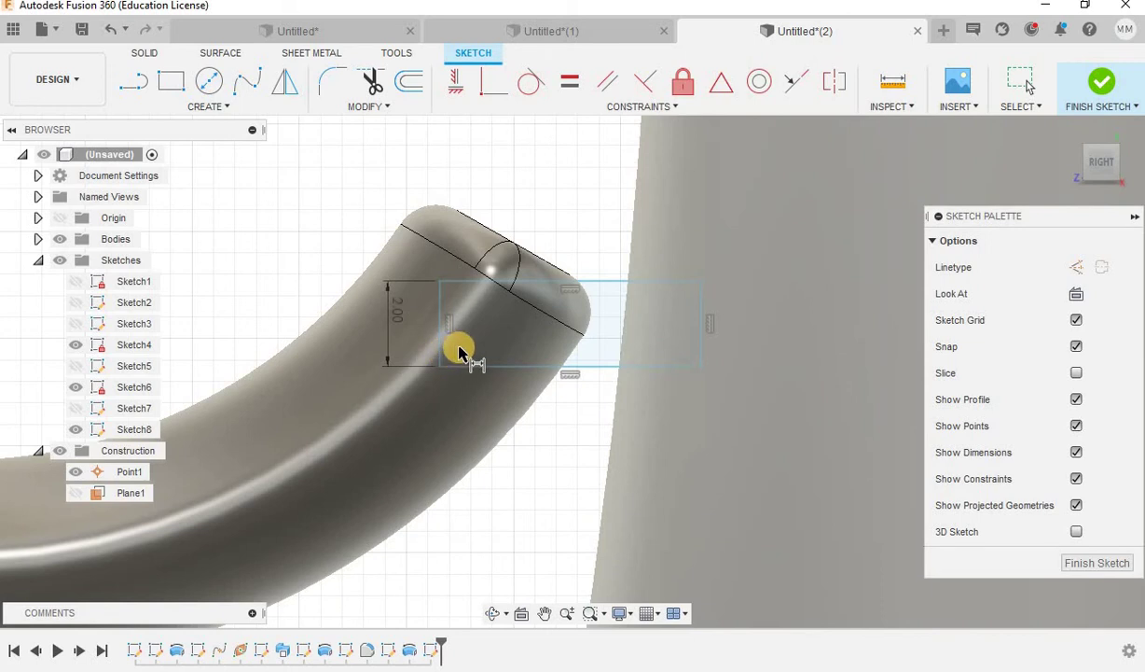
key("Escape")
mouse_move(579, 282)
left_mouse_down()
mouse_move(578, 213)
mouse_move(568, 221)
left_mouse_up()
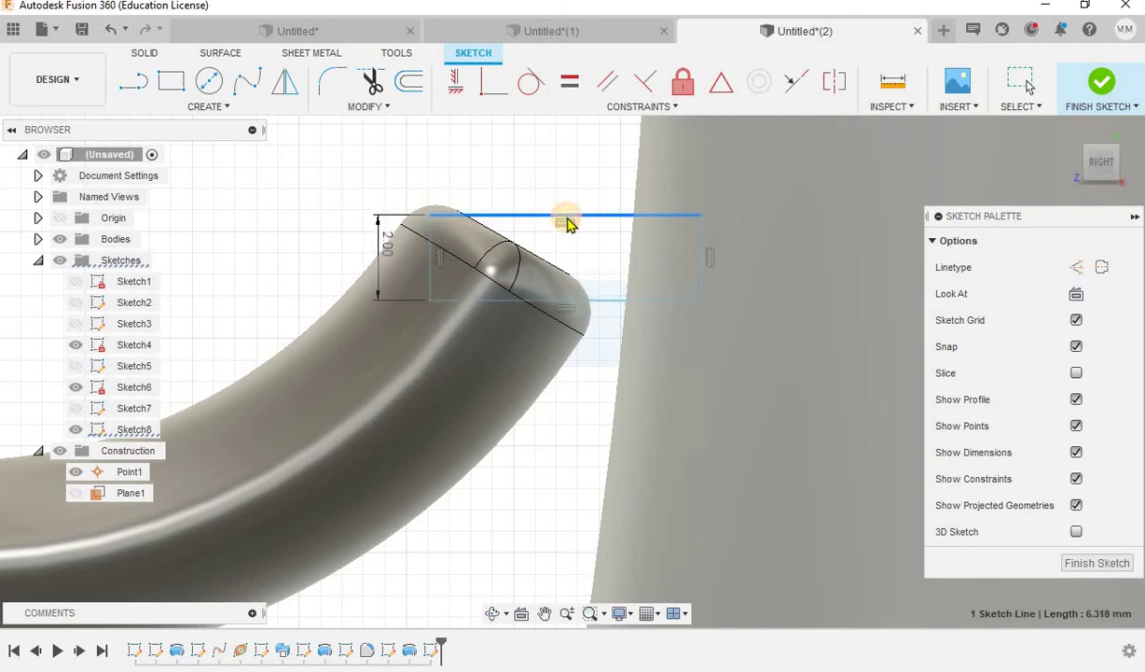
Draw a line along the rectangle's bottom edge to serve as the revolve axis
left_click(133, 81)
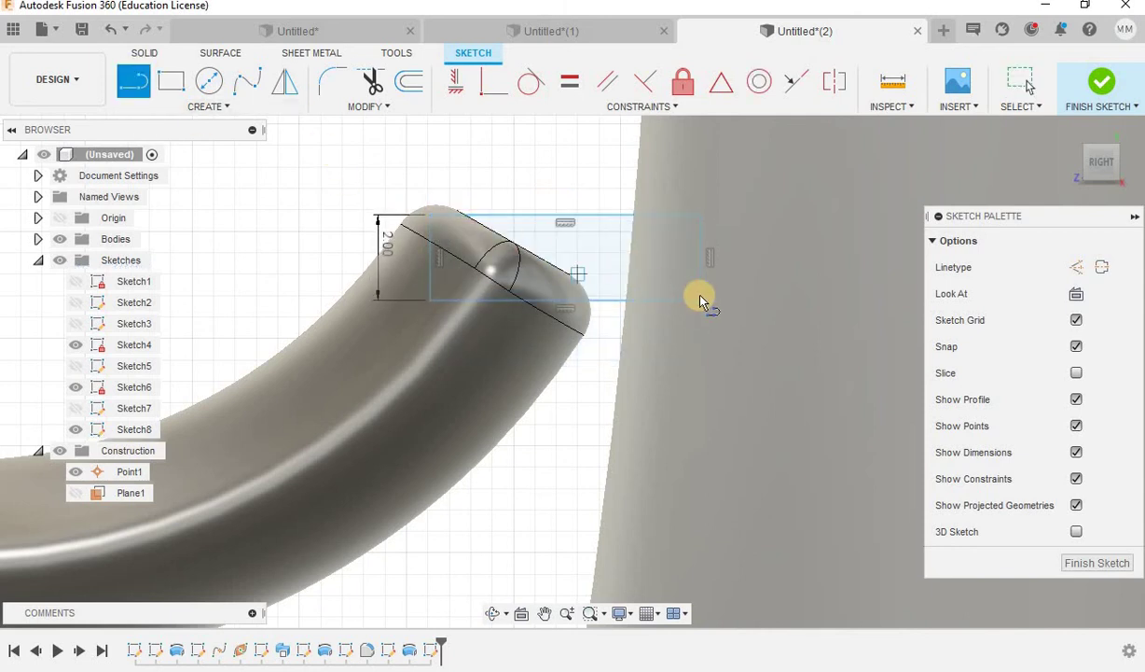
left_click(701, 300)
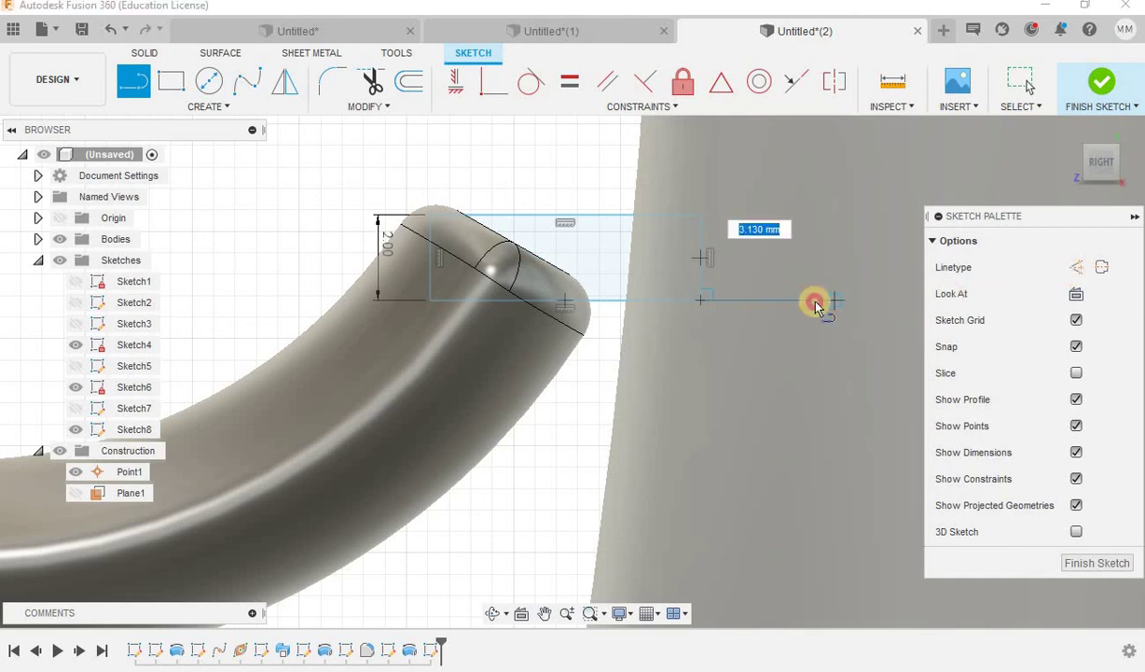
left_click(351, 301)
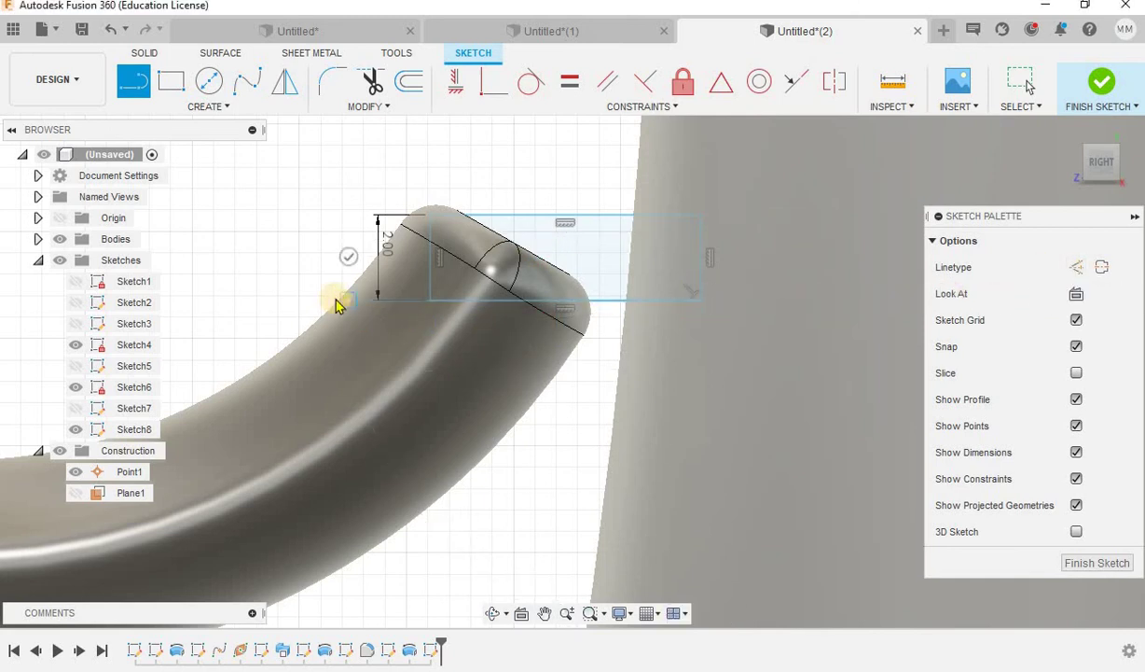
key("Escape")
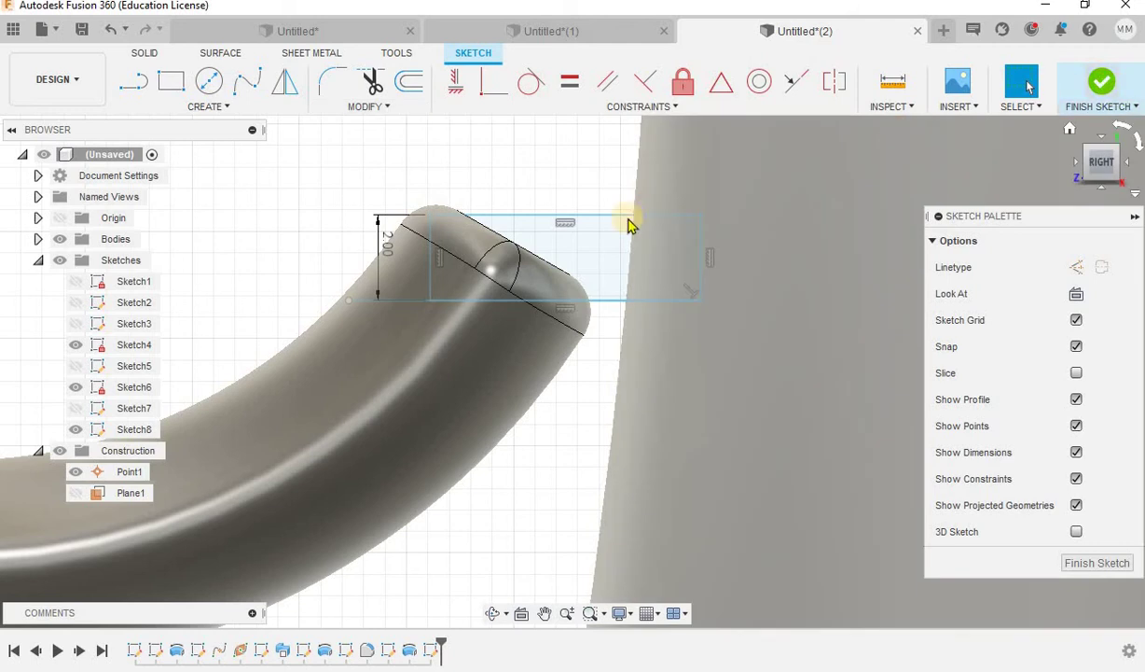
Revolve the new rectangle 180° about its bottom line, joined to the mug body
key("r")
left_click(392, 300)
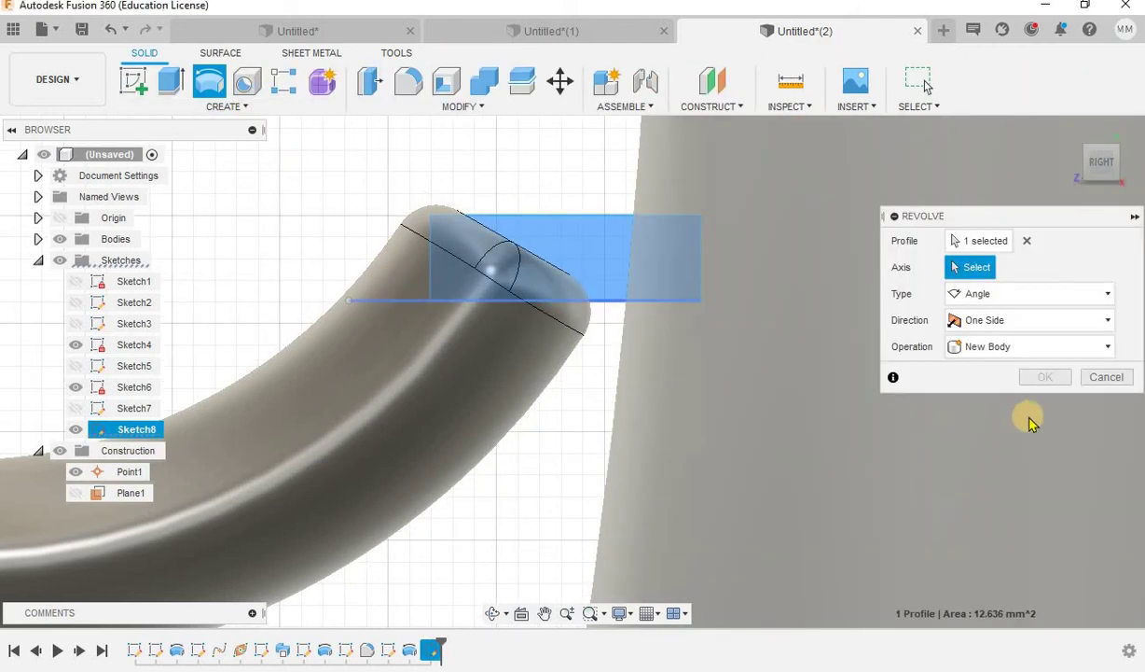
left_click(1026, 381)
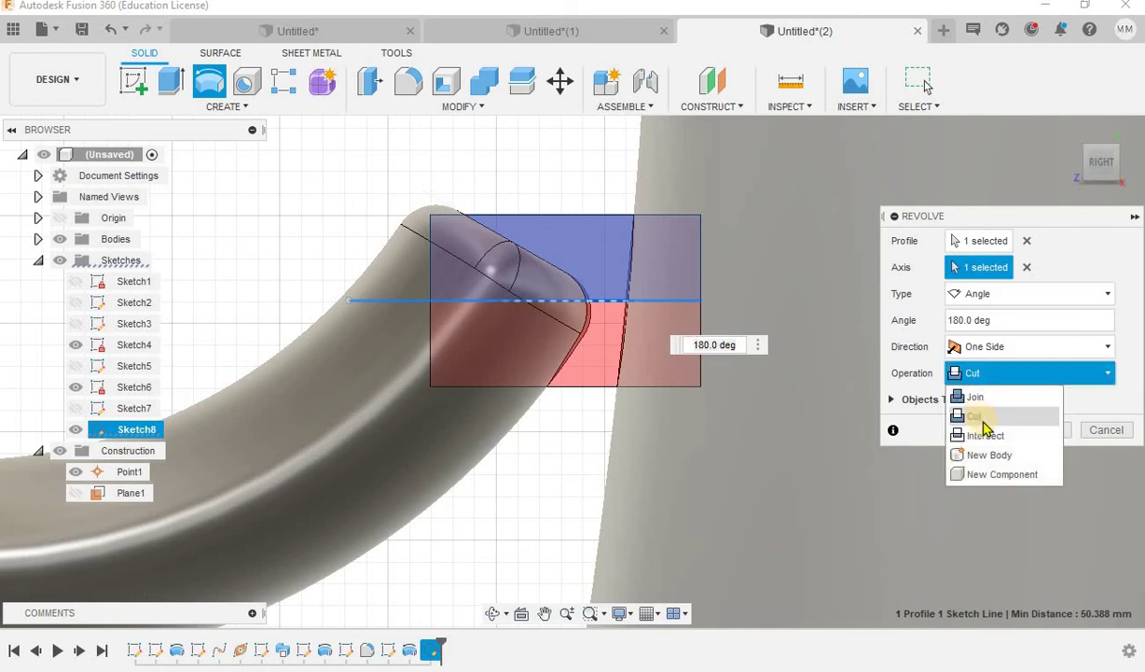
left_click(975, 396)
left_click(1040, 401)
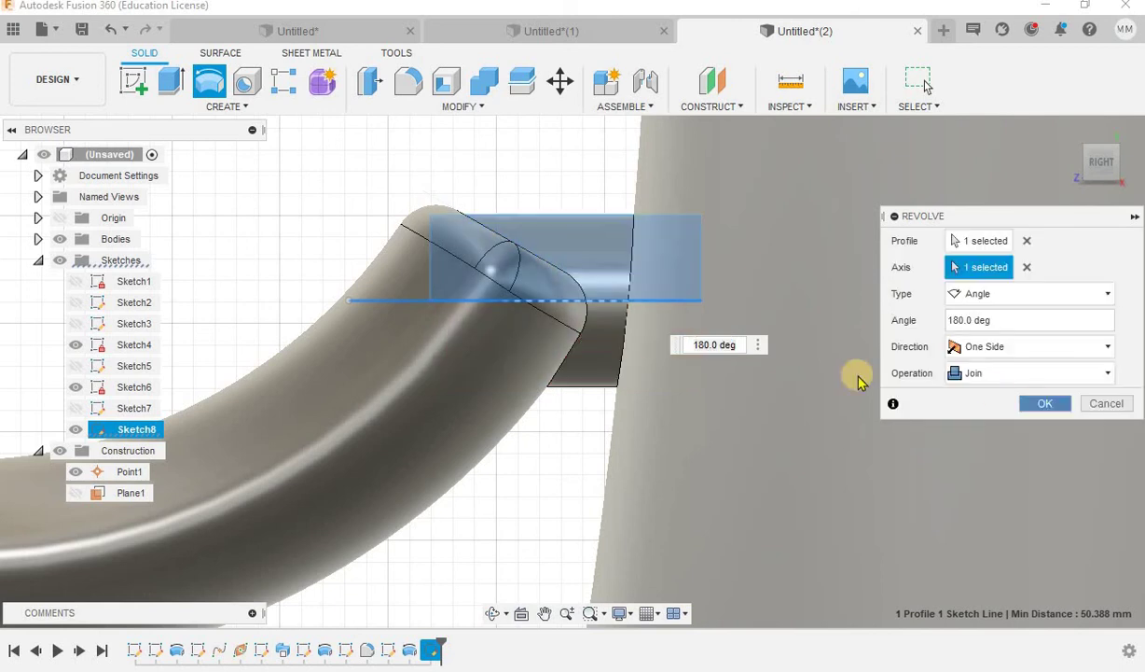
Orbit to inspect the connector and mug base, then start a sketch on the Right plane
mouse_move(520, 375)
middle_mouse_down("shift")
mouse_move(519, 366)
mouse_move(539, 386)
mouse_move(536, 427)
mouse_move(514, 410)
mouse_move(532, 373)
middle_mouse_up("shift")
scroll(531, 373, "down", 5)
scroll(685, 291, "down", 5)
scroll(793, 261, "down", 3)
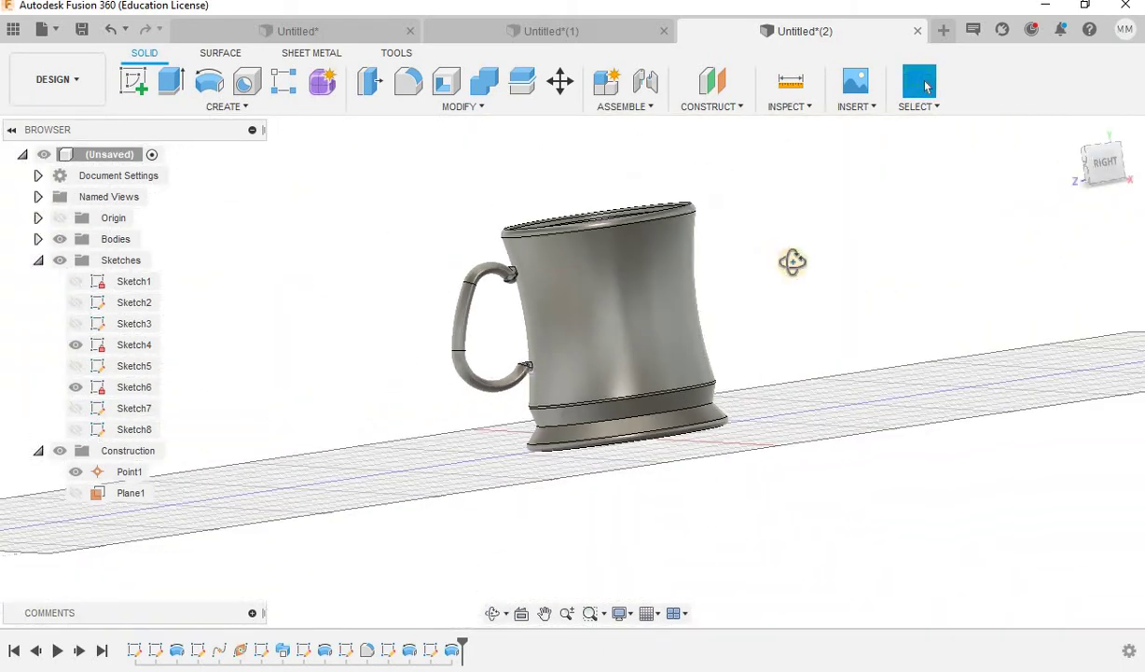
mouse_move(874, 311)
middle_mouse_down("shift")
mouse_move(880, 391)
mouse_move(803, 306)
mouse_move(718, 279)
mouse_move(704, 362)
mouse_move(718, 366)
mouse_move(657, 276)
middle_mouse_up("shift")
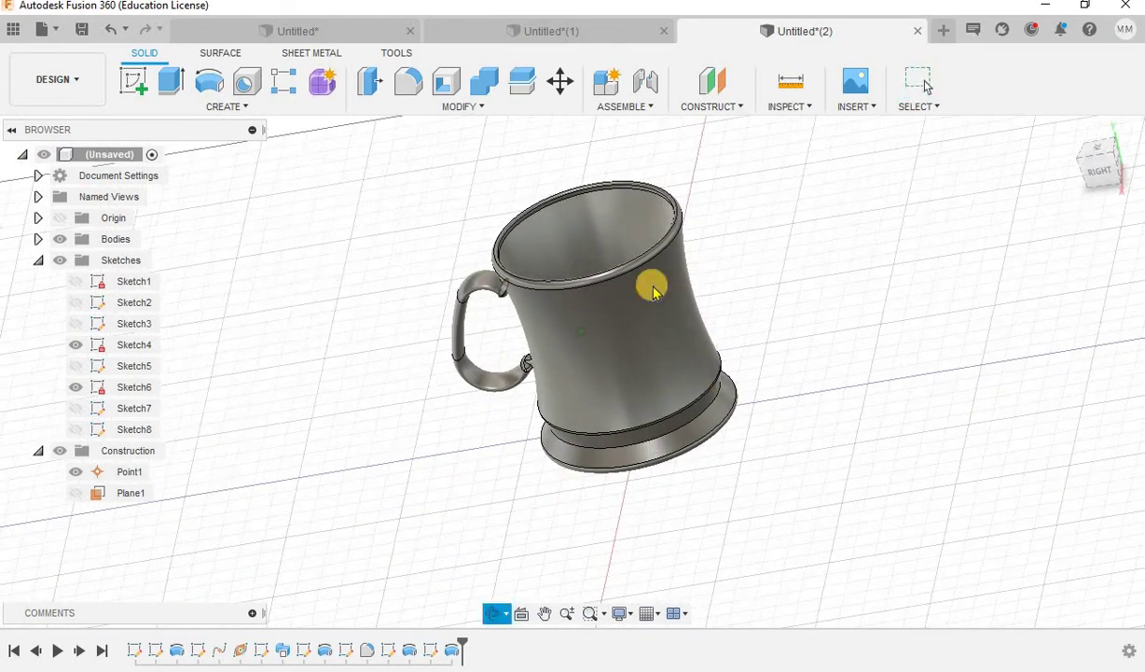
left_click(152, 82)
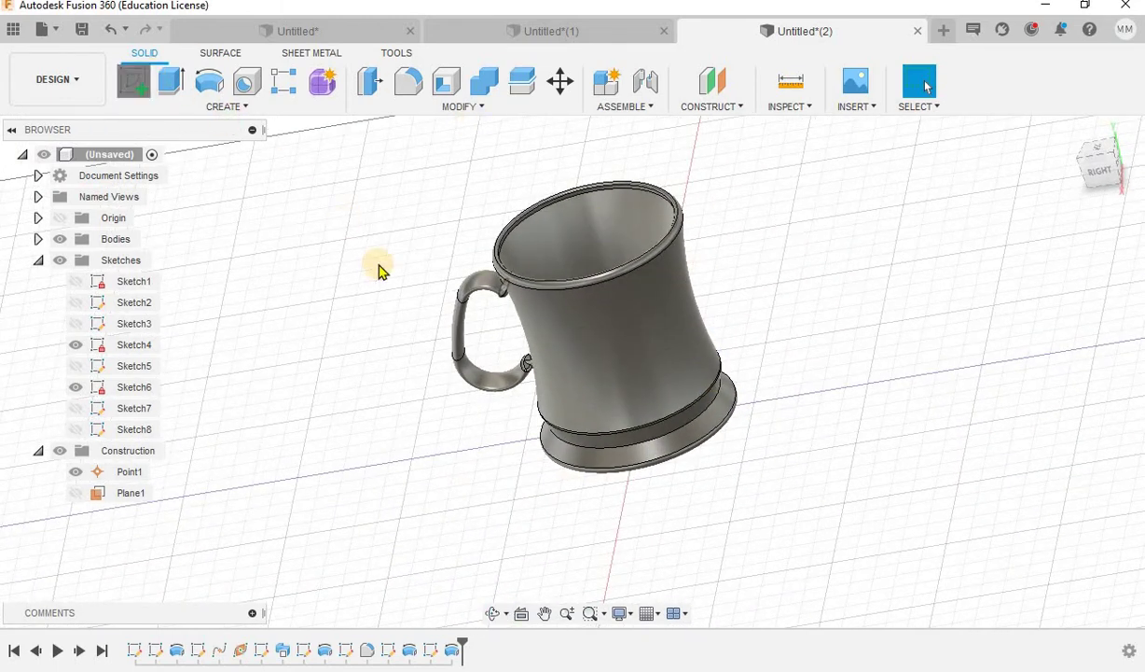
left_click(575, 401)
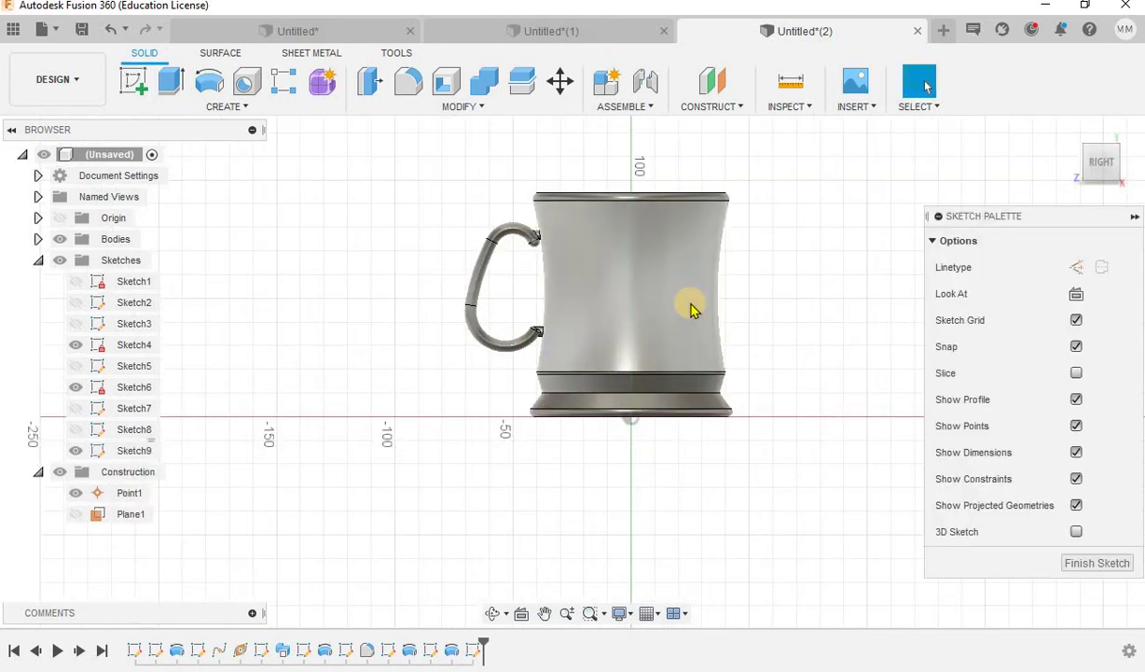
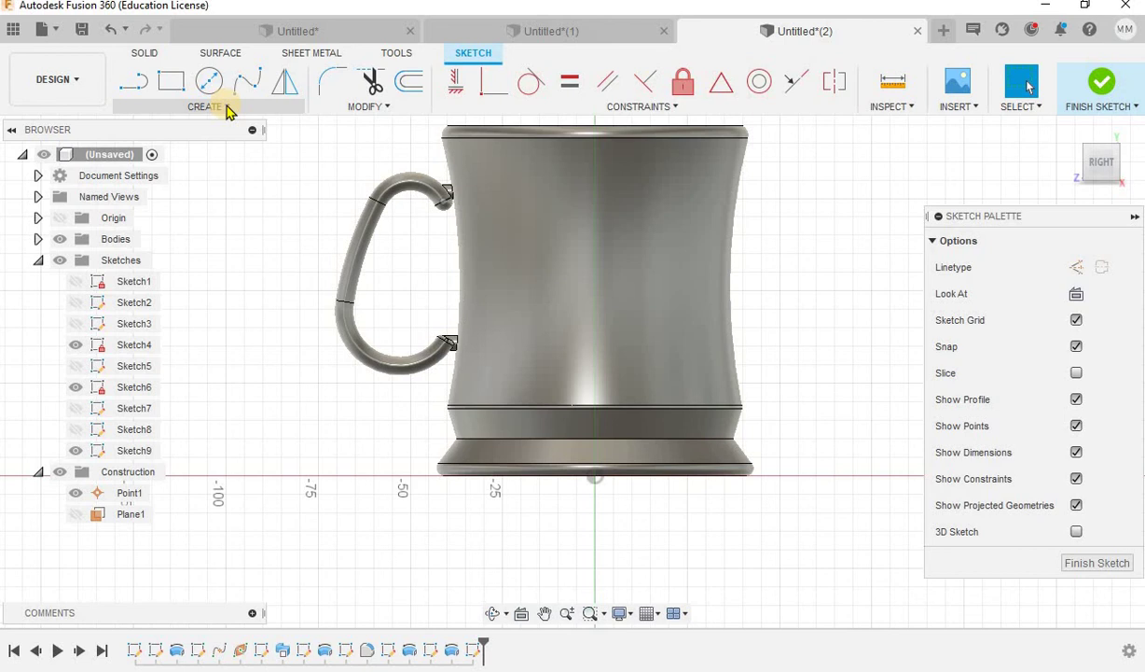
Place sketch text 'CADs by SIFAT' on the mug's side
left_click(229, 110)
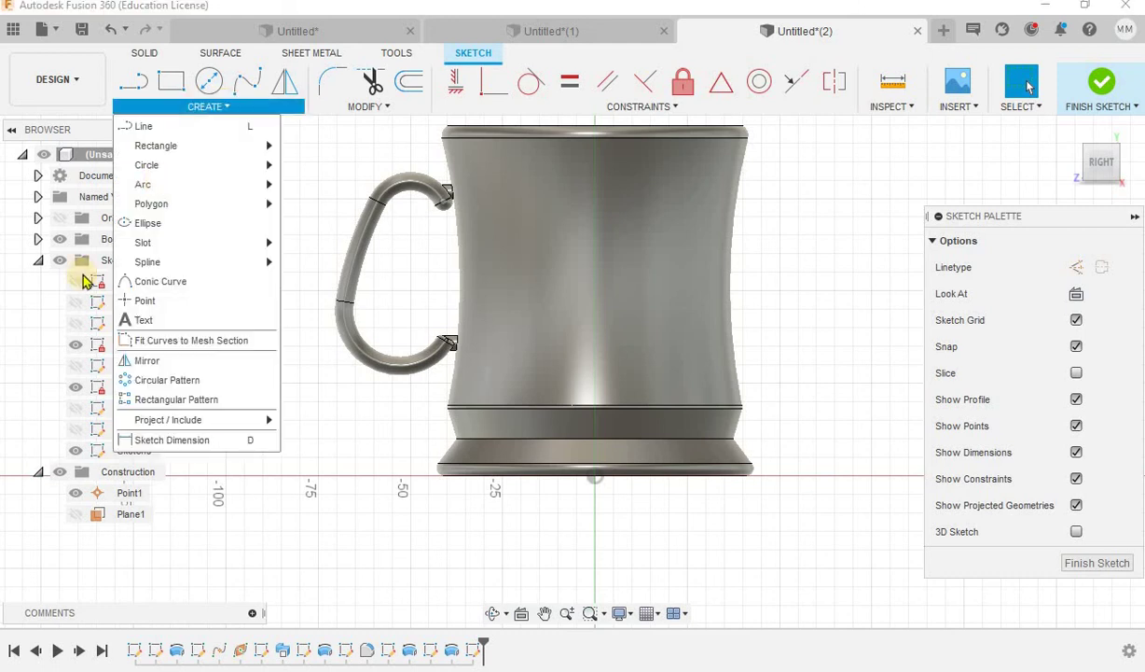
left_click(160, 320)
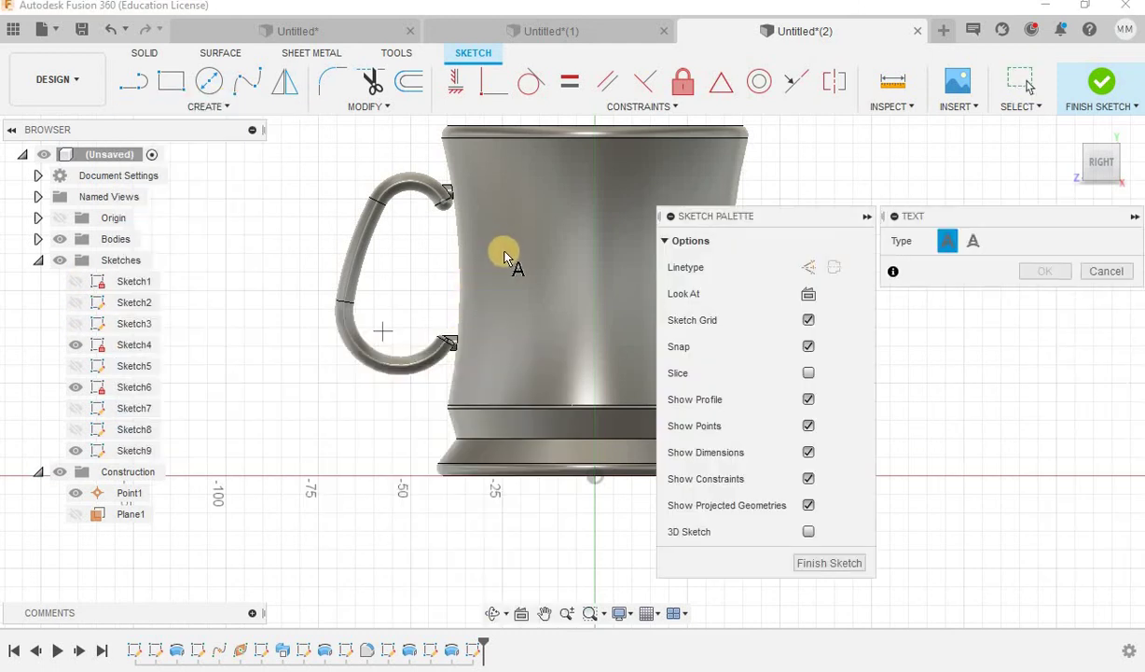
left_click(517, 270)
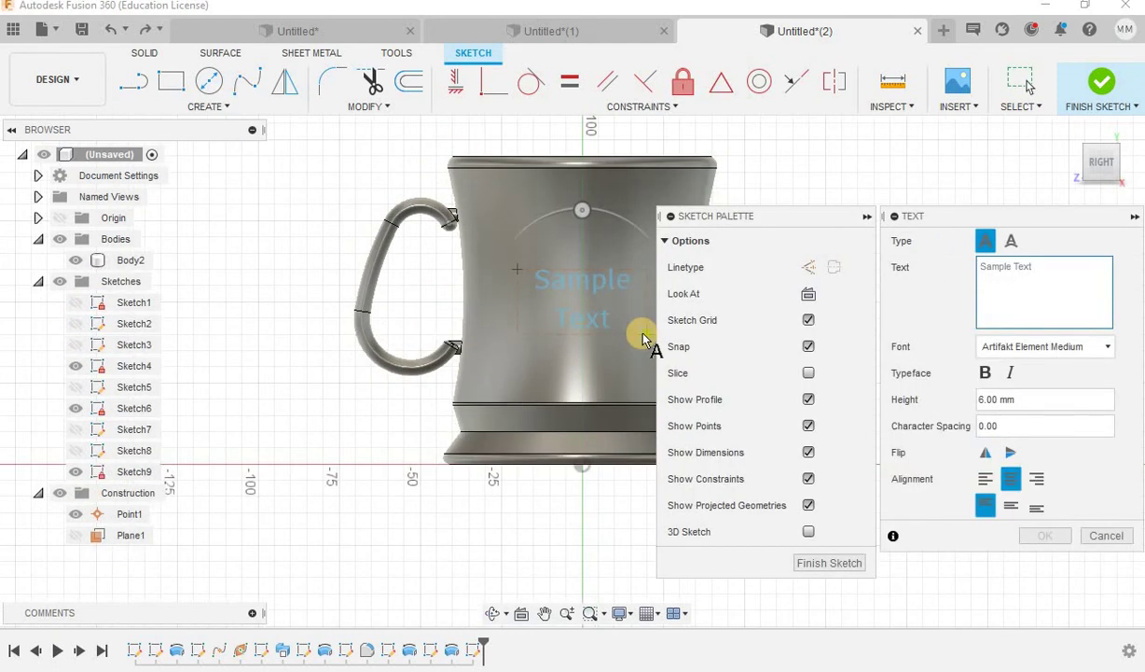
type("ADs by SIFAT")
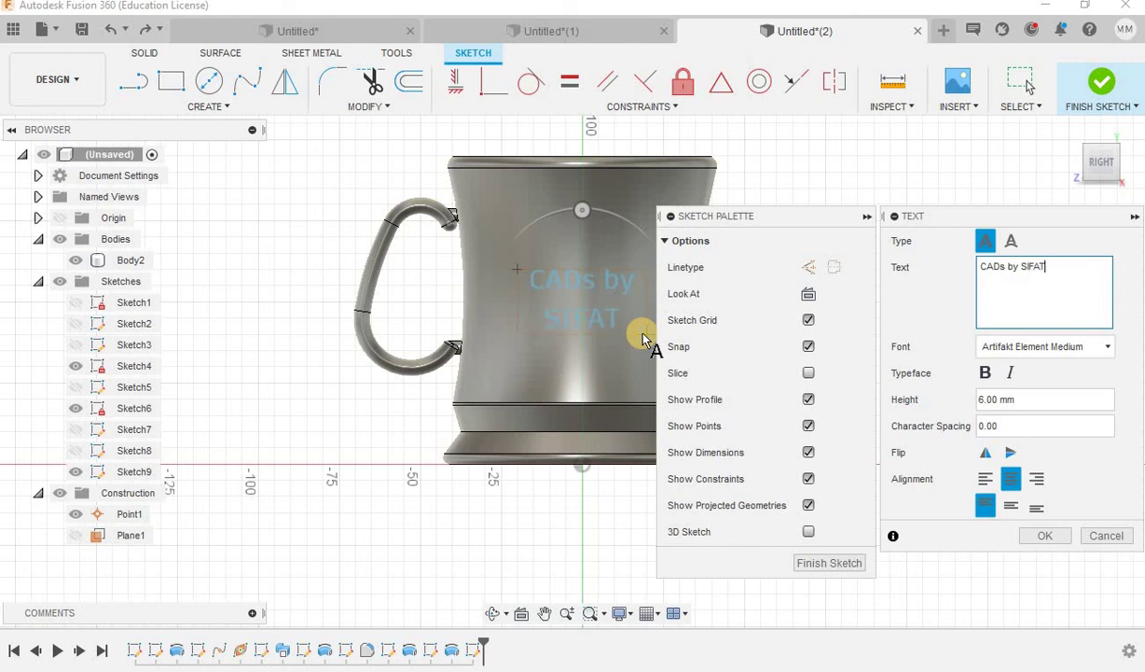
Try the Candara font for the text
left_click(1031, 354)
scroll(990, 467, "down", 1)
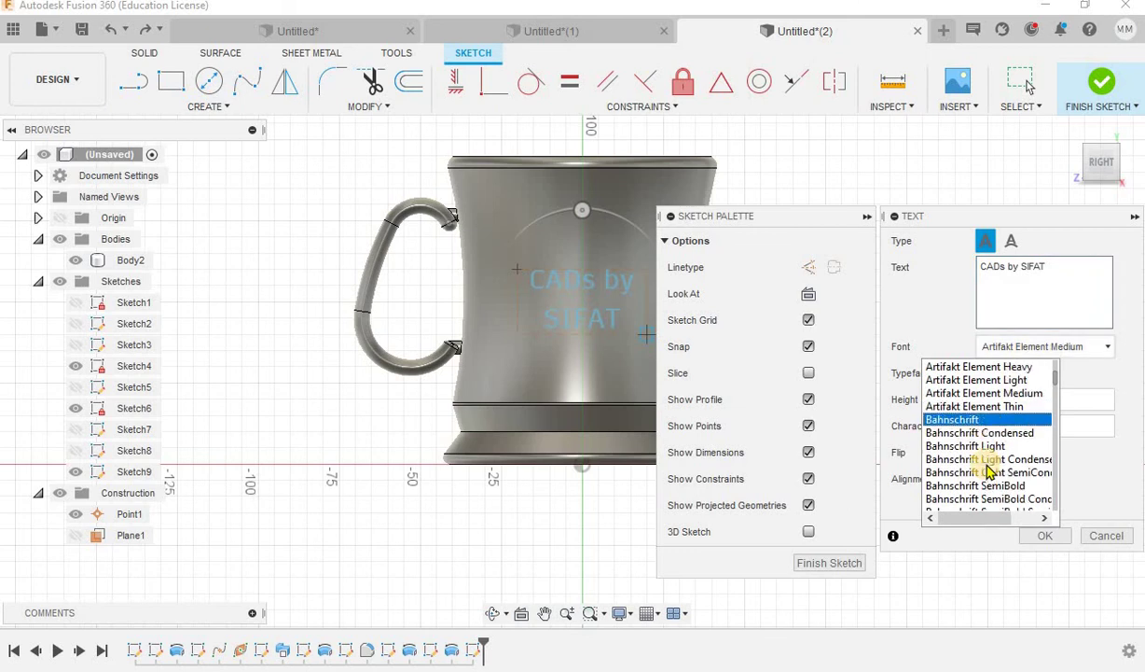
scroll(988, 472, "down", 3)
scroll(989, 471, "down", 3)
scroll(989, 471, "down", 4)
scroll(984, 471, "down", 2)
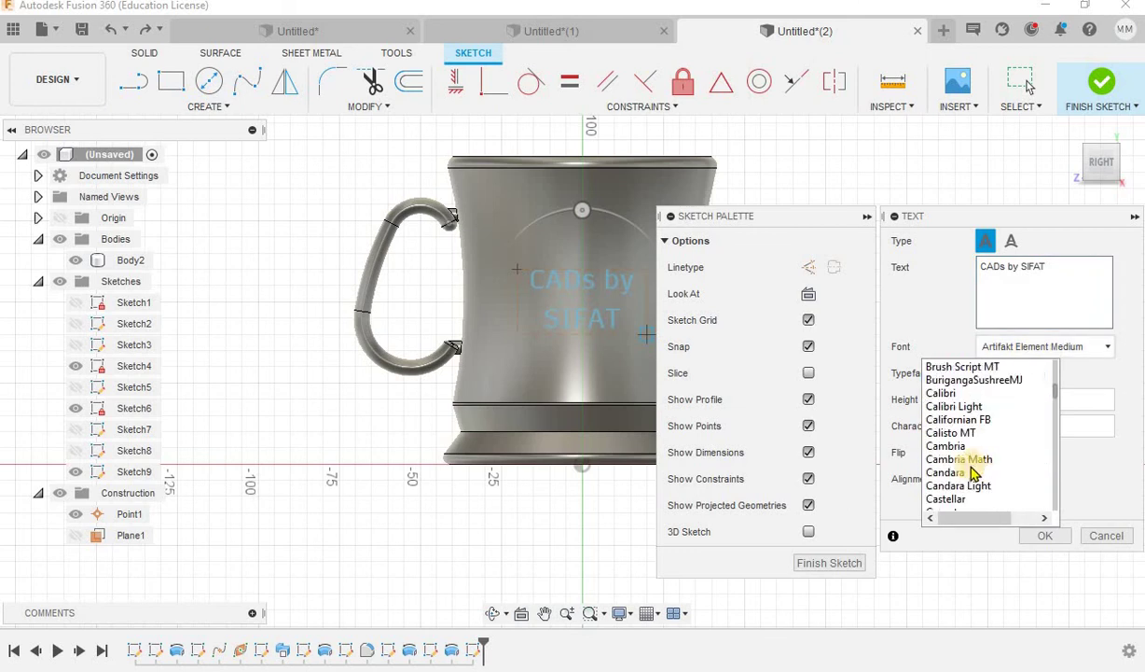
left_click(972, 473)
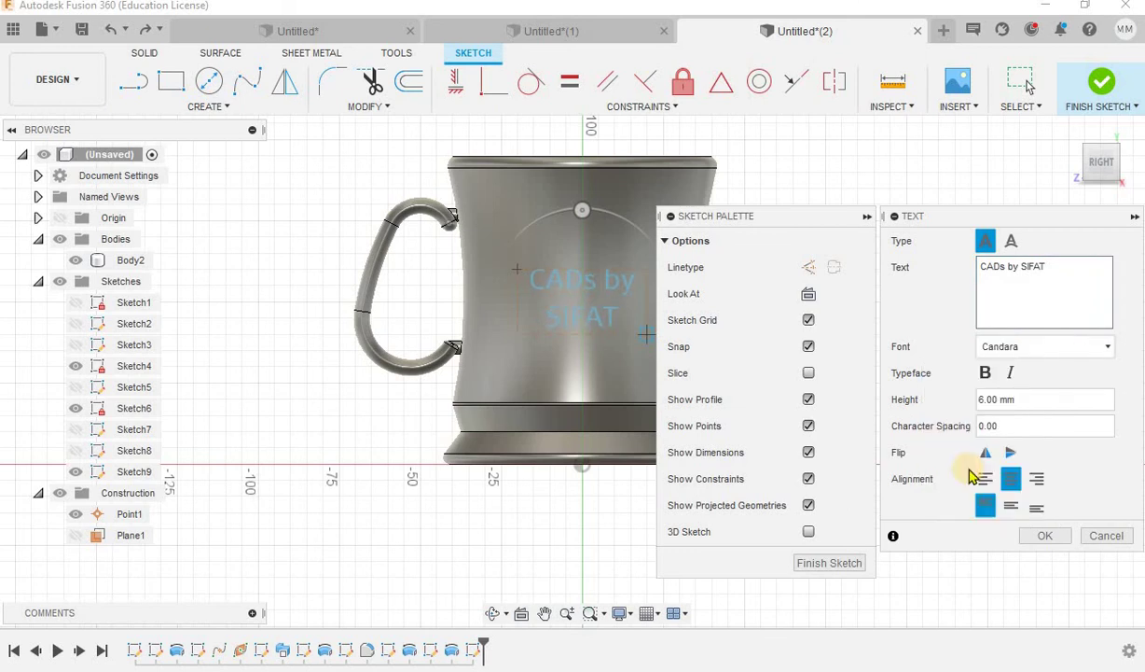
Revert the font to Artifakt Element Medium at 6 mm and confirm the text
left_click(1031, 350)
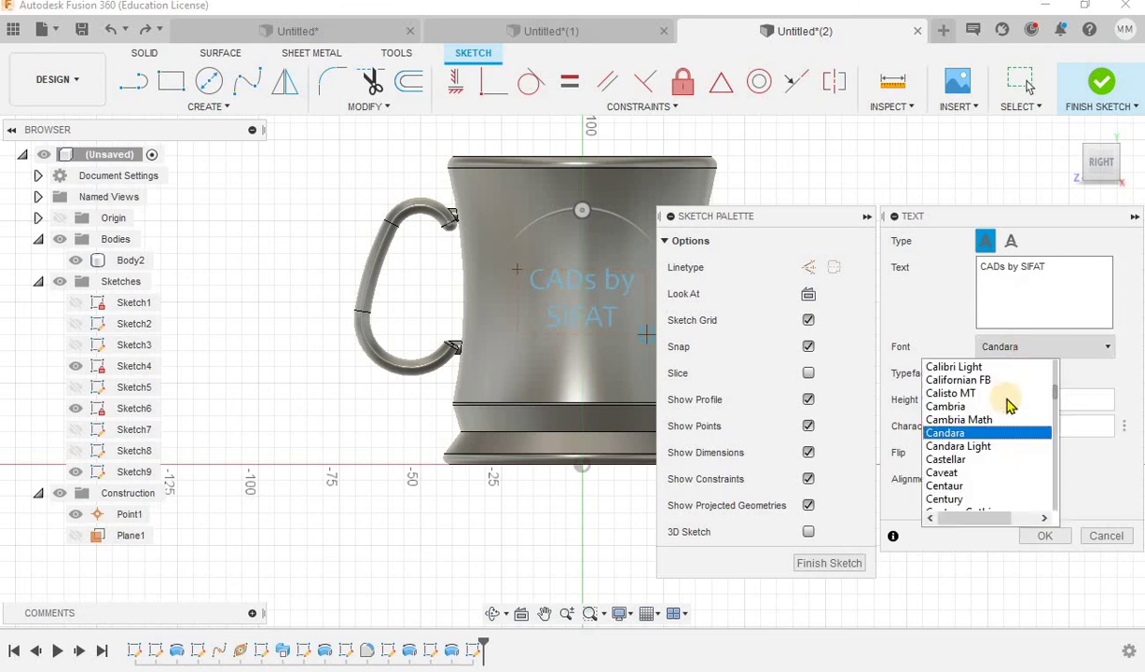
scroll(1004, 401, "up", 5)
scroll(1010, 403, "up", 4)
scroll(1010, 403, "up", 5)
scroll(1010, 403, "up", 3)
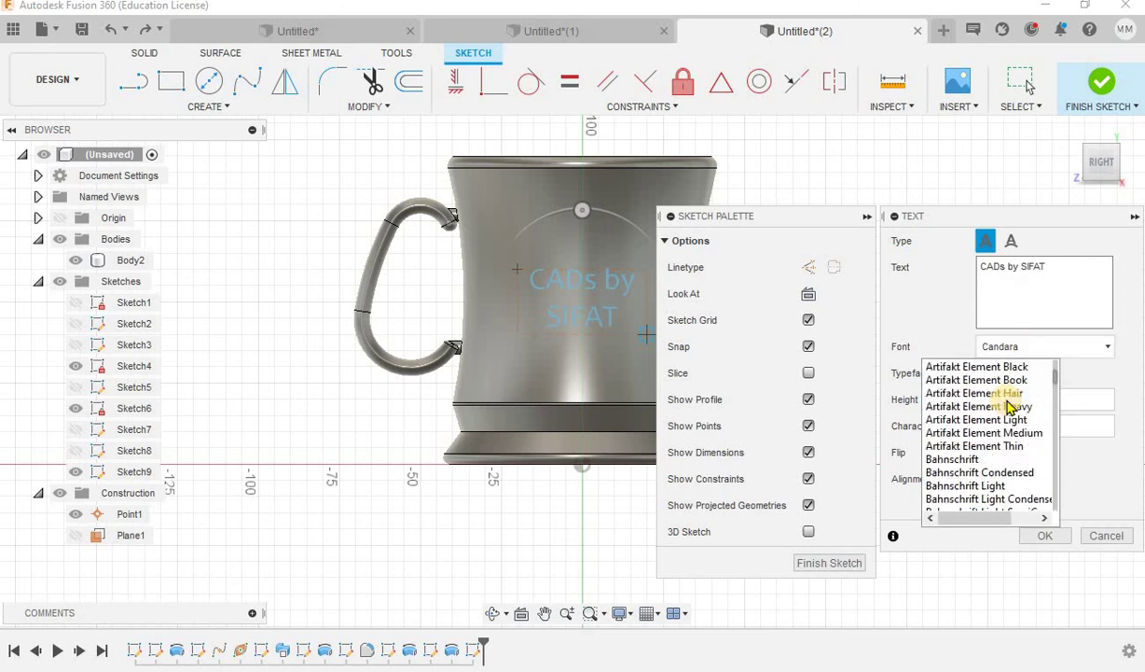
left_click(1000, 435)
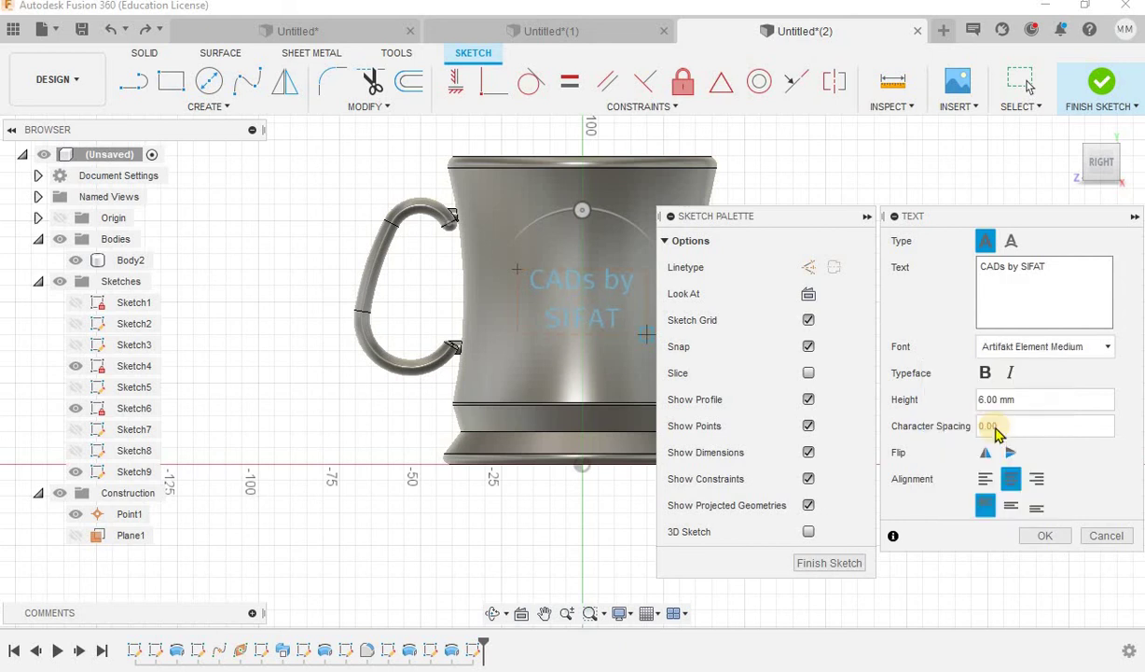
left_click(1045, 536)
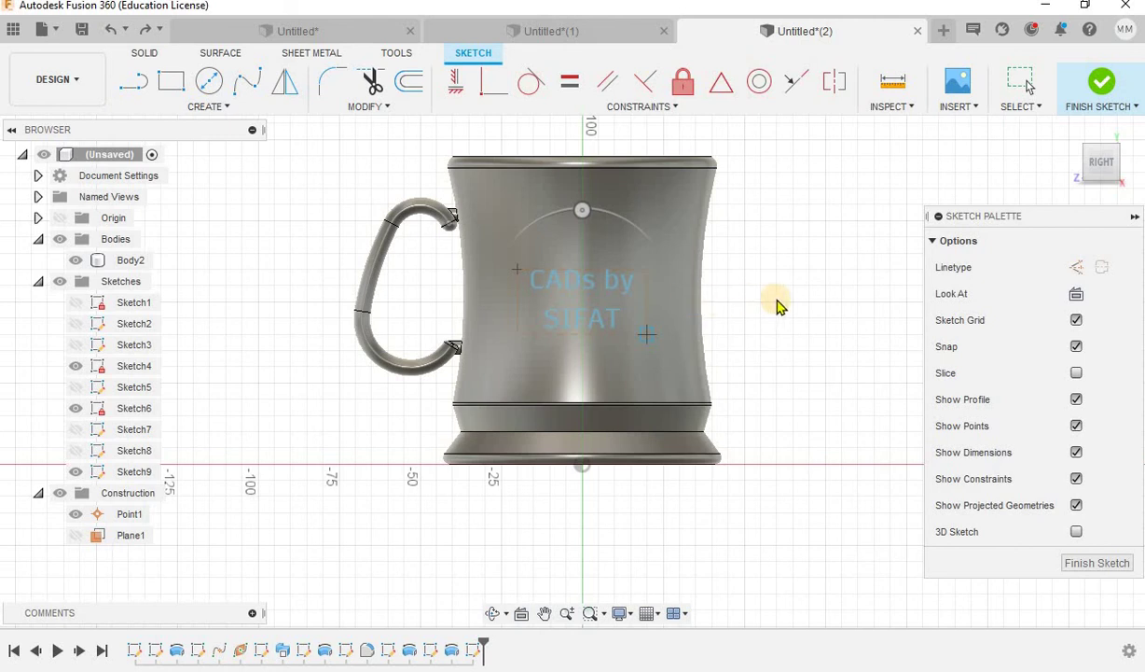
Exit the text tool and finish the 'CADs by SIFAT' text sketch
key("Escape")
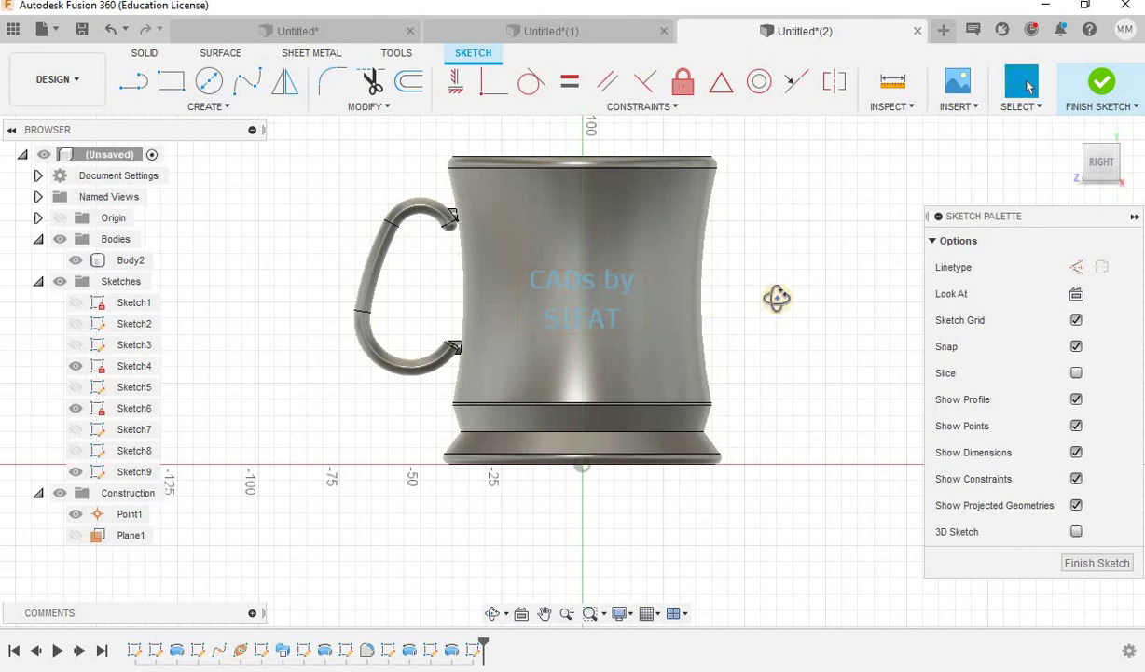
middle_click_drag(776, 297, 756, 390, "shift")
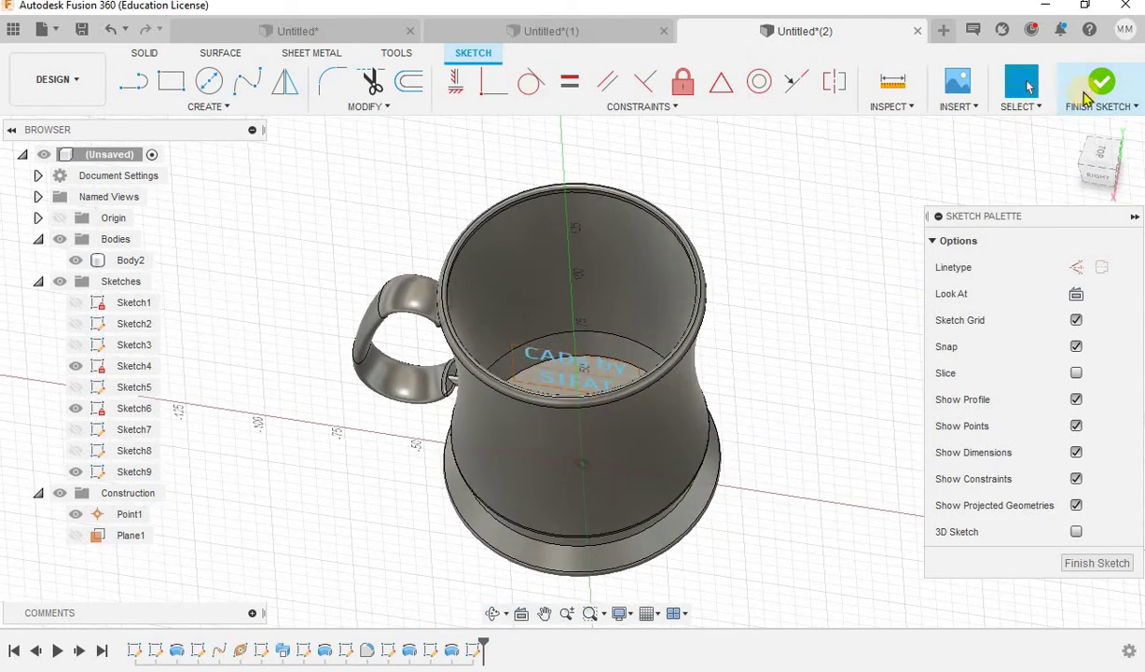
left_click(1101, 84)
scroll(556, 366, "up", 2)
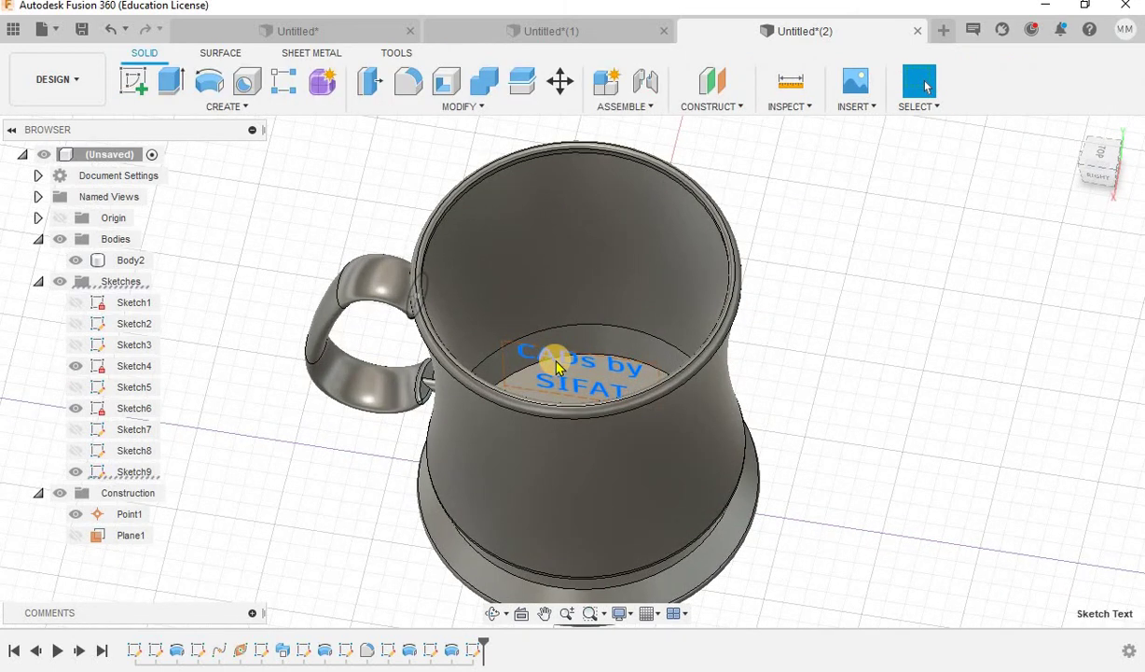
Press-pull the lettering 65 mm through the mug as new bodies
key("q")
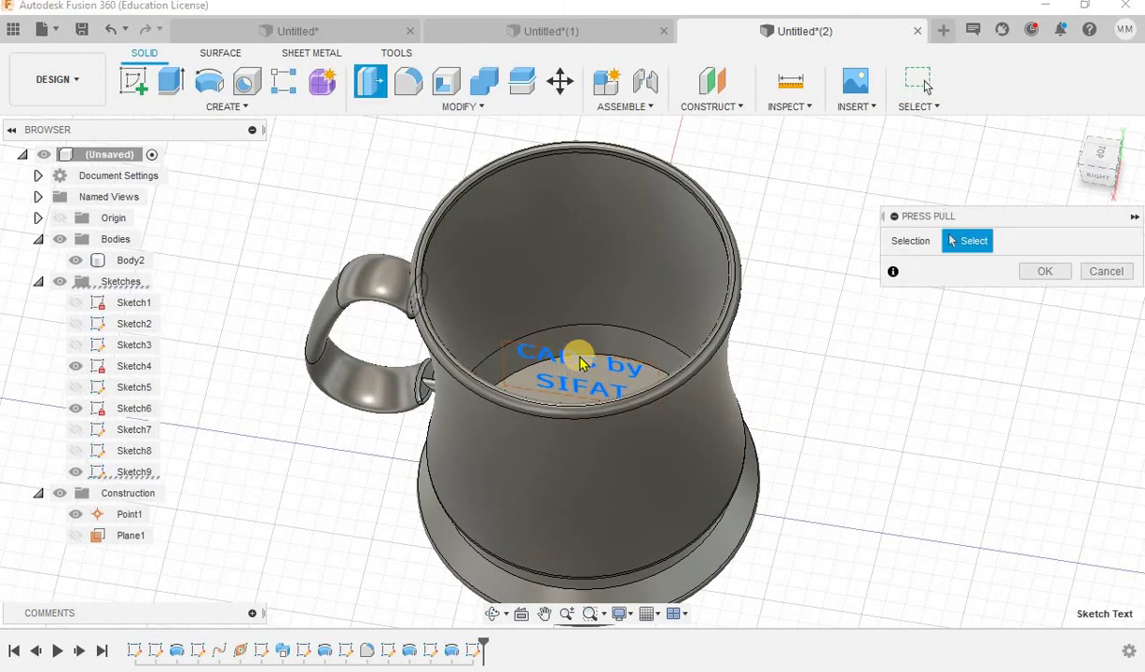
left_click(560, 366)
left_click_drag(569, 433, 534, 598)
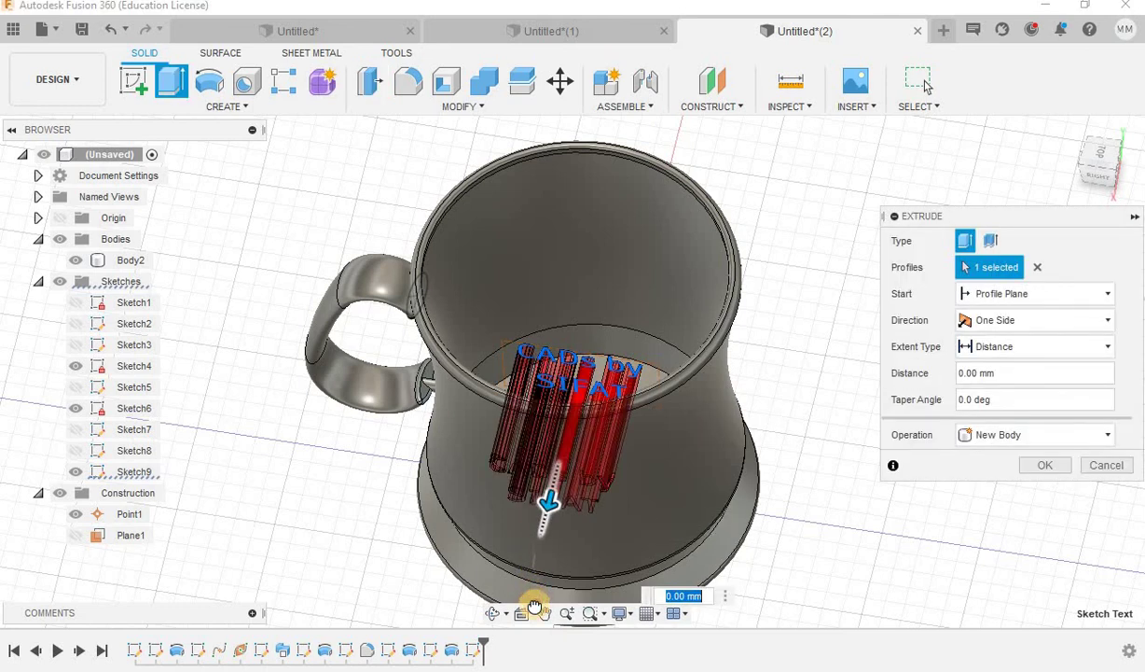
type("65")
left_click(989, 435)
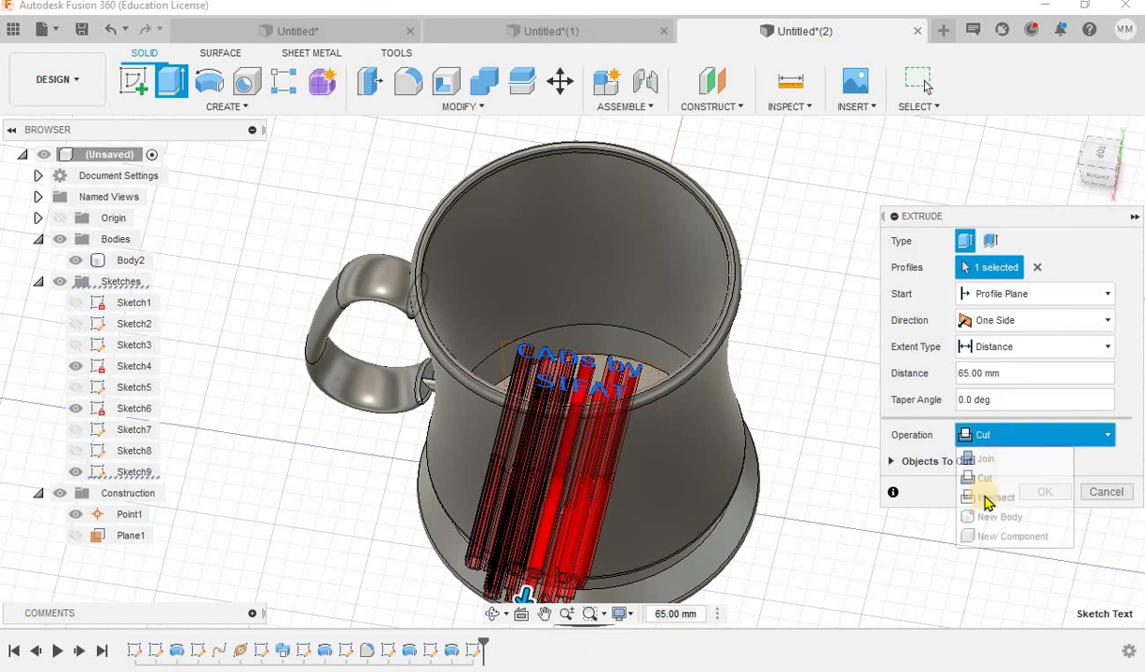
left_click(998, 516)
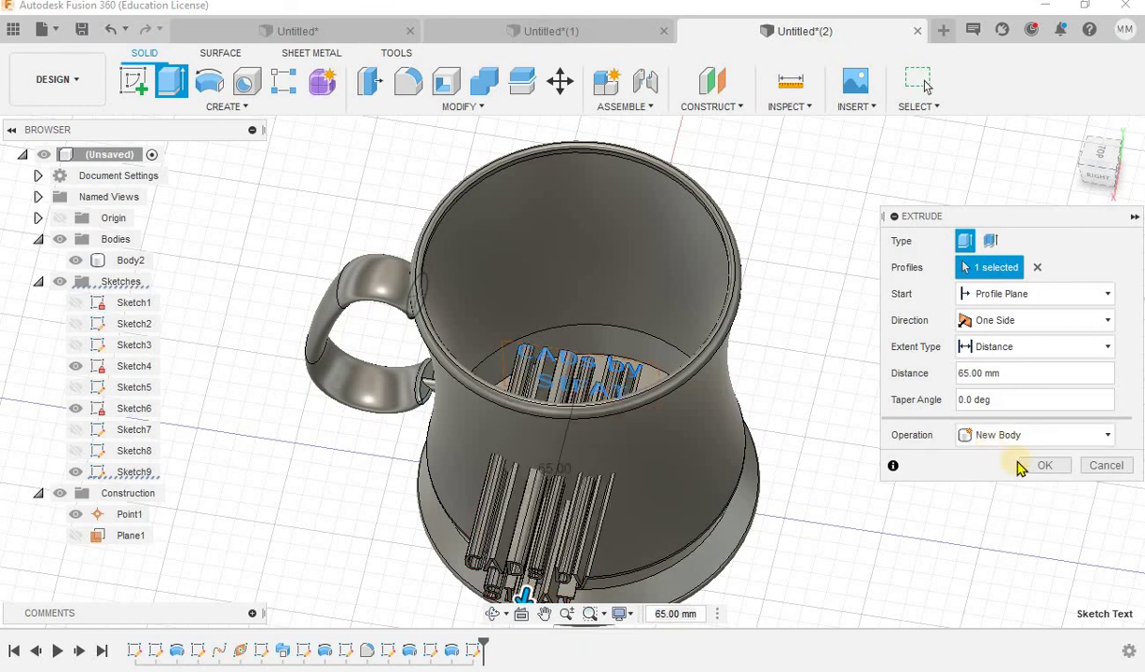
left_click(1031, 465)
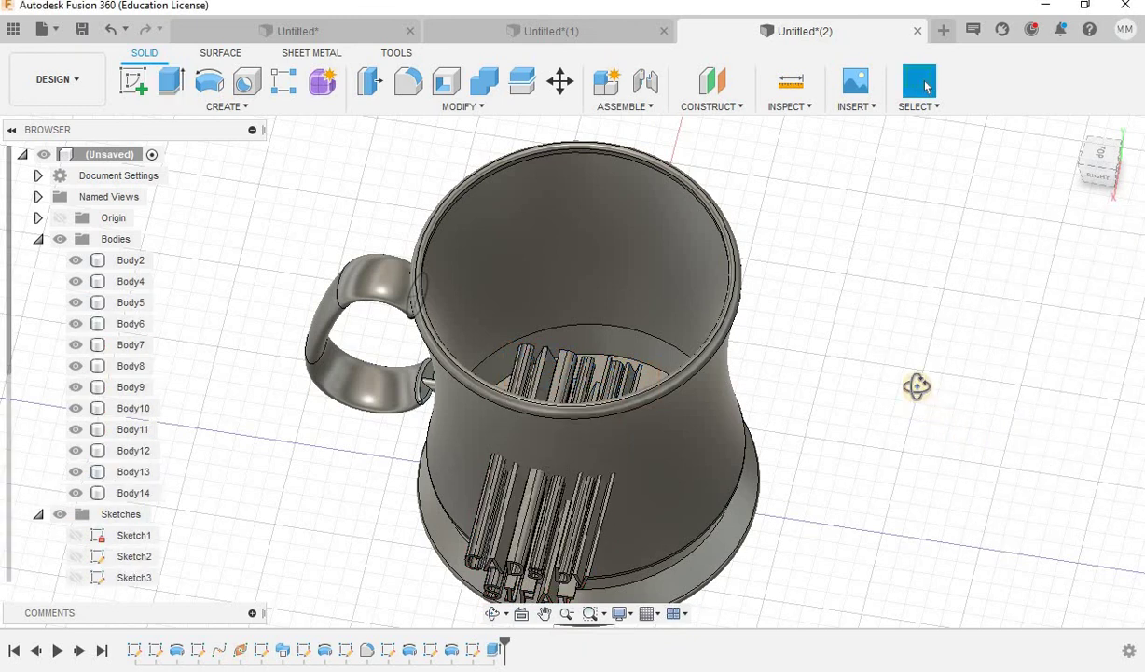
Orbit the mug to a lower, frontal view of the lettered side
middle_click_drag(917, 385, 905, 346, "shift")
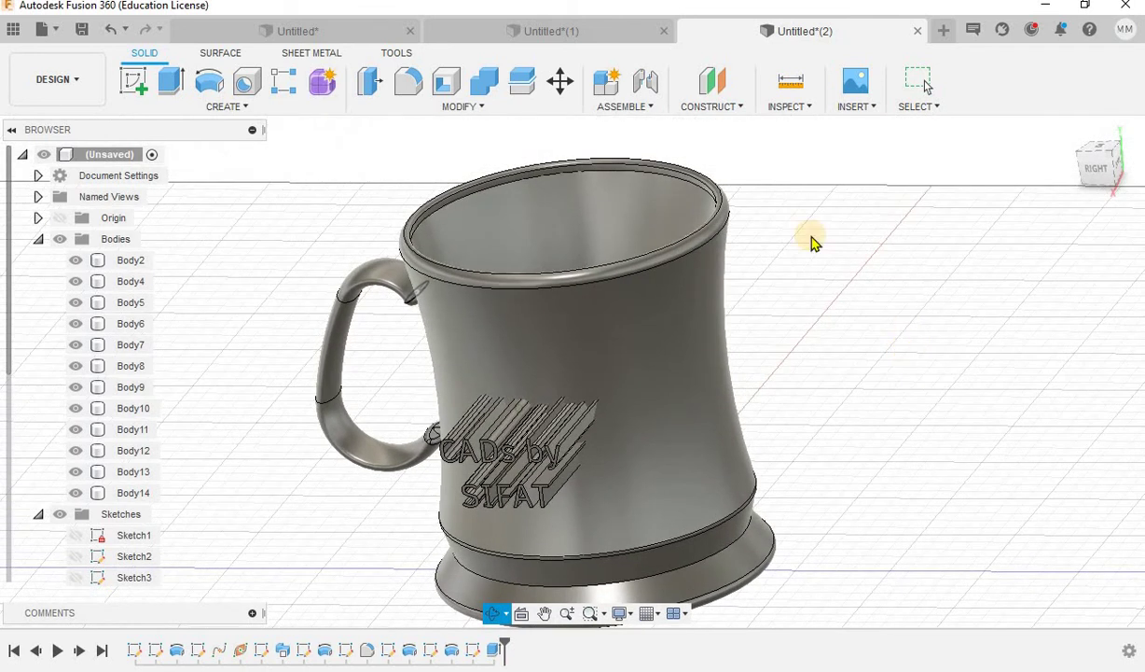
key("Escape")
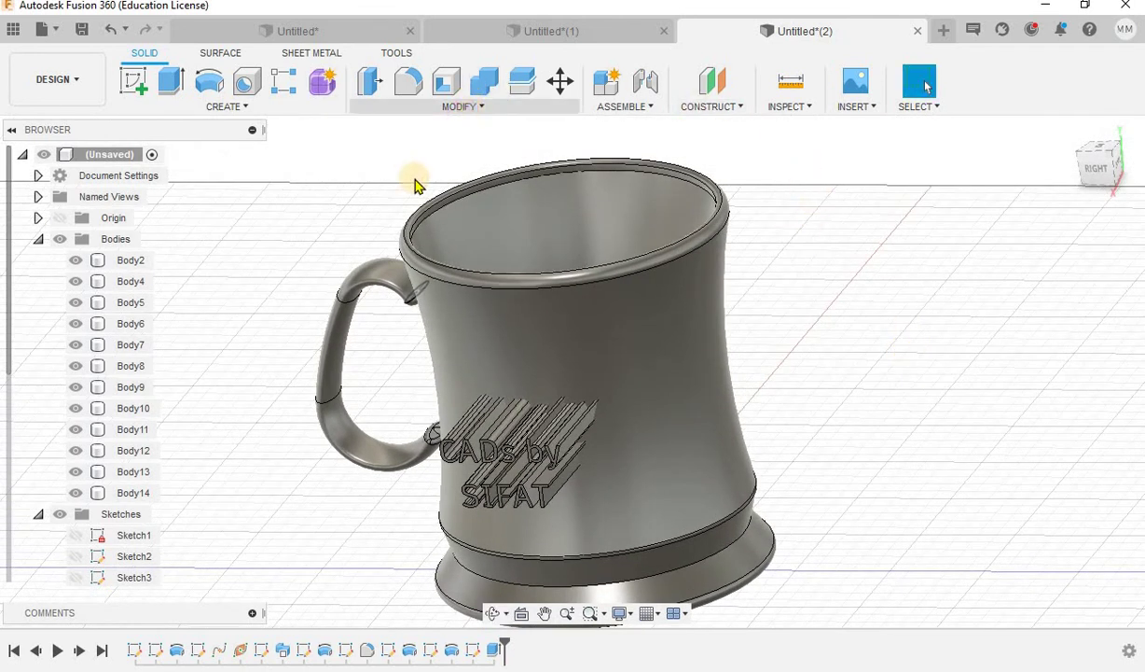
left_click(459, 106)
Split the mug's curved outer face, adding the first 'CADs' letter bodies as splitters
left_click(392, 302)
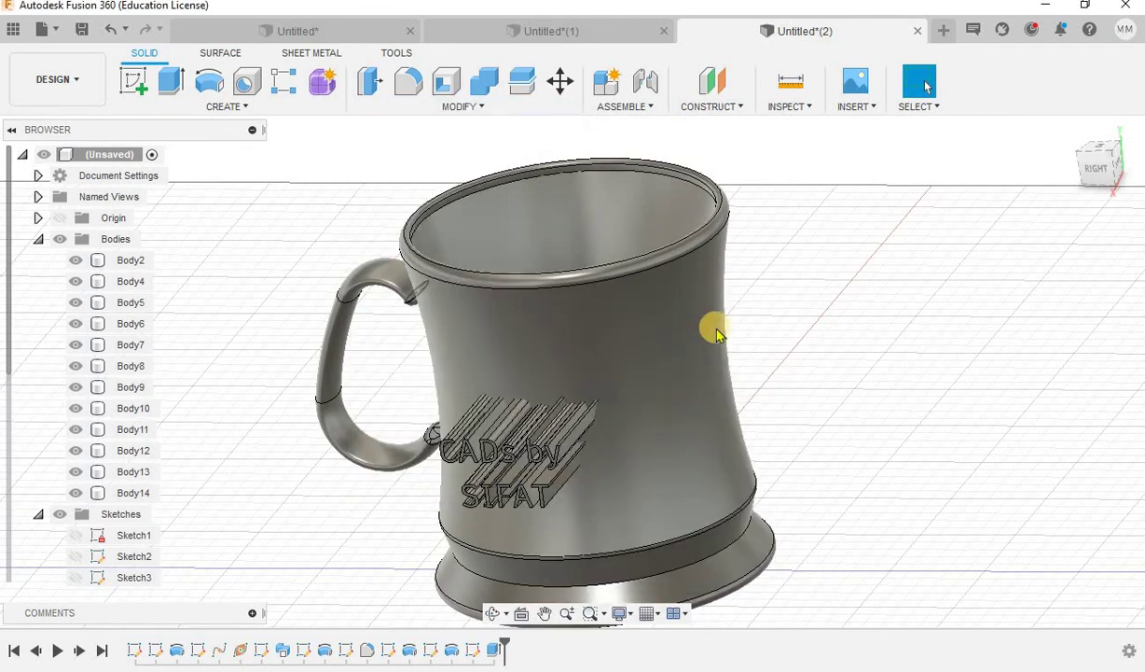
left_click(678, 286)
left_click(1001, 270)
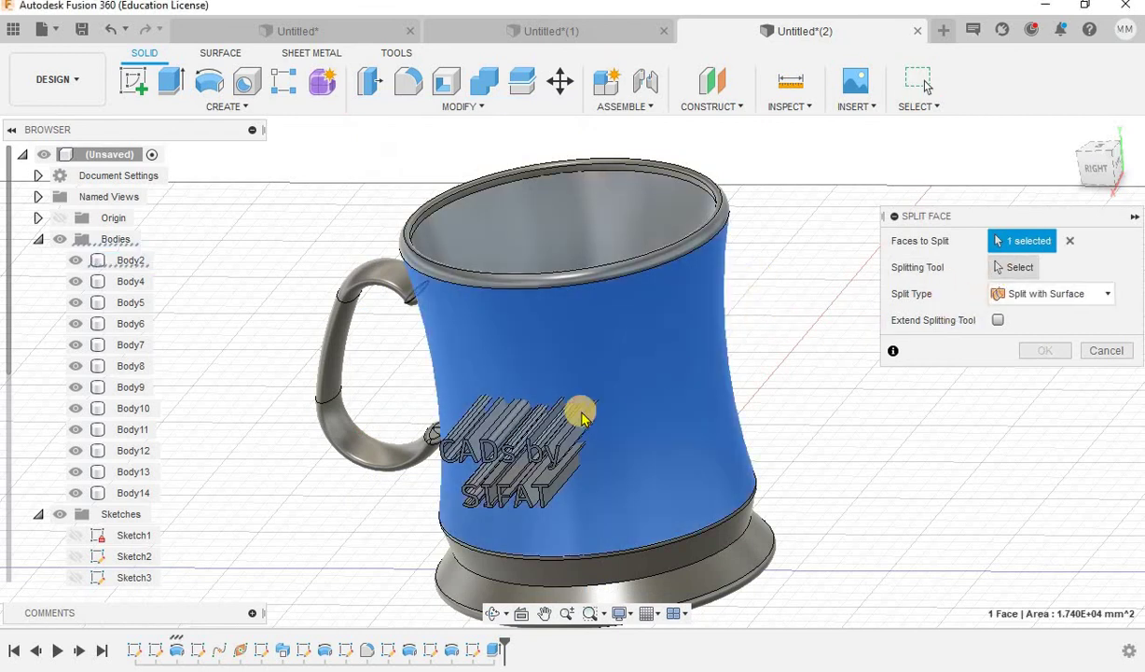
left_click(537, 448)
left_click(504, 452)
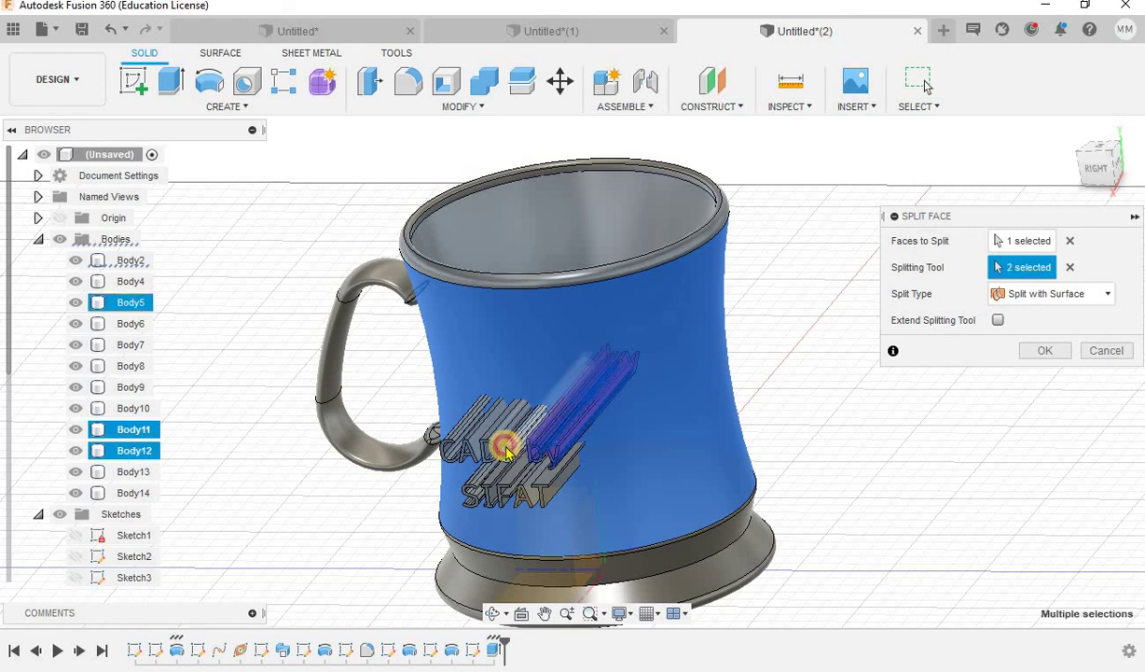
left_click(473, 440)
left_click(479, 440)
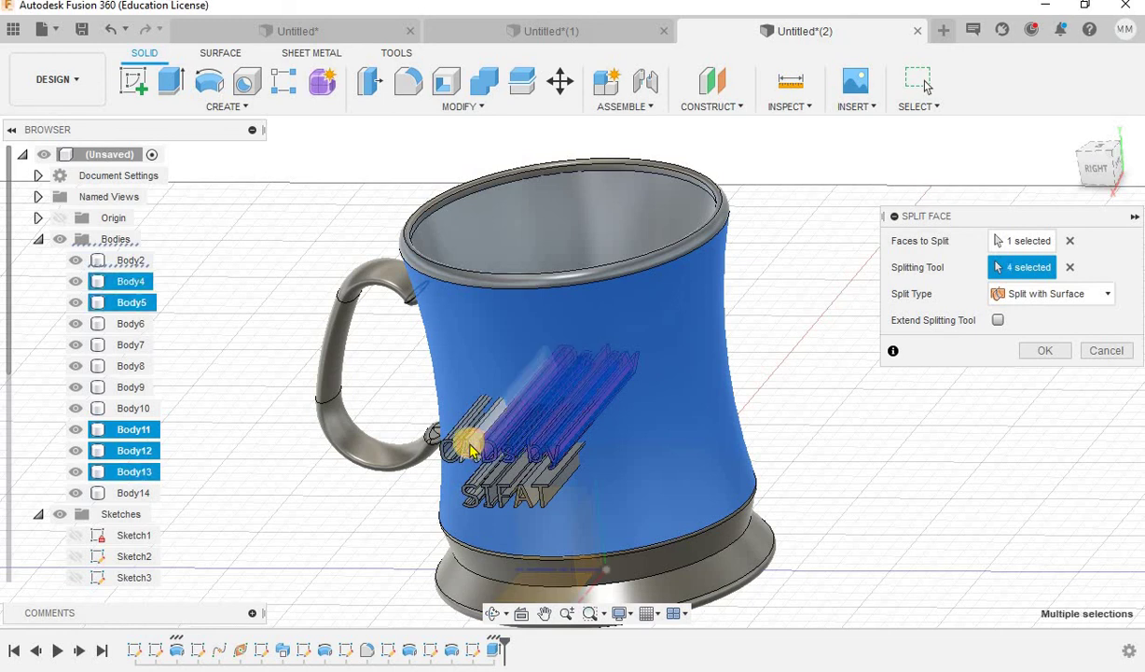
left_click(446, 449)
Add the remaining letter bodies through the final 'T' as splitters and apply the split
left_click(446, 450)
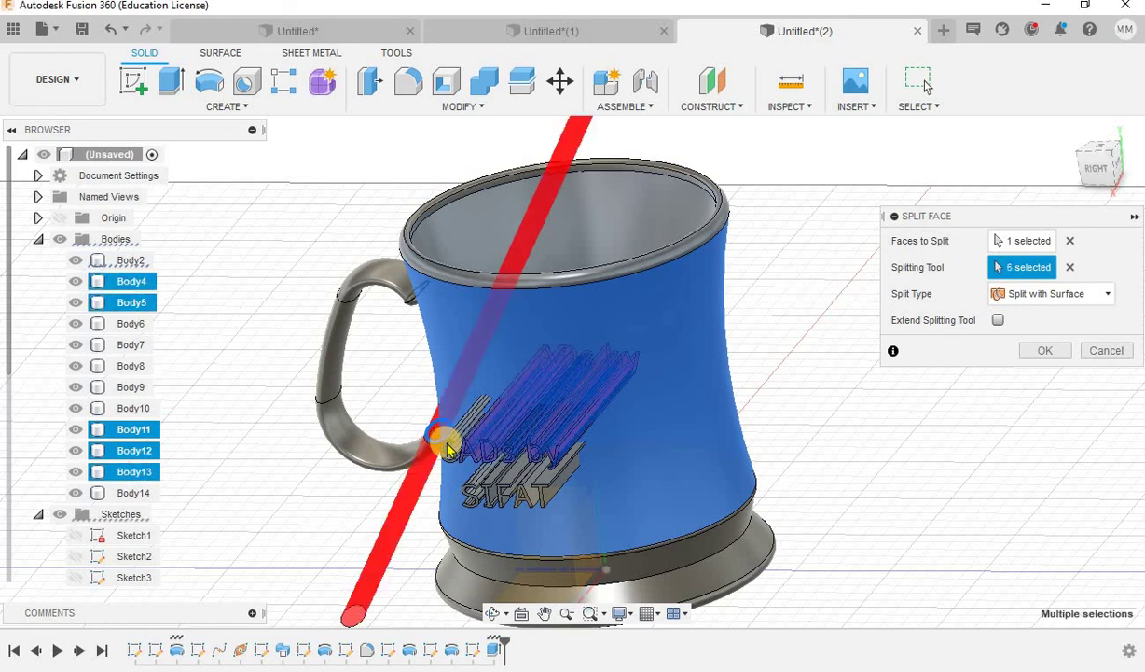
left_click(451, 449)
left_click(444, 448)
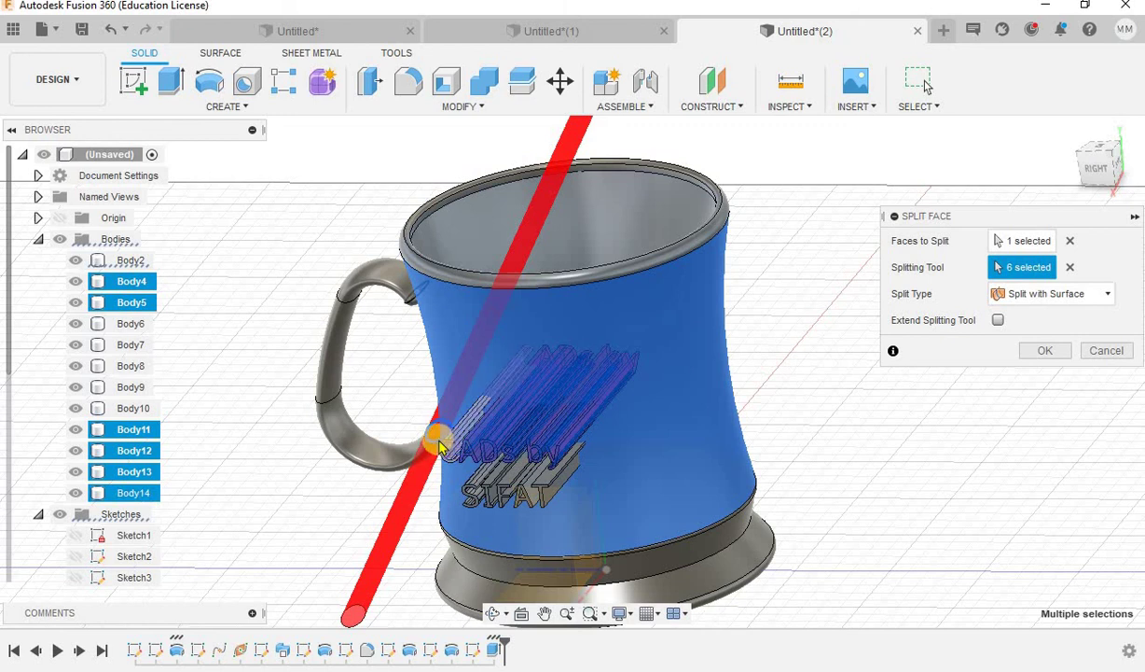
left_click(491, 500)
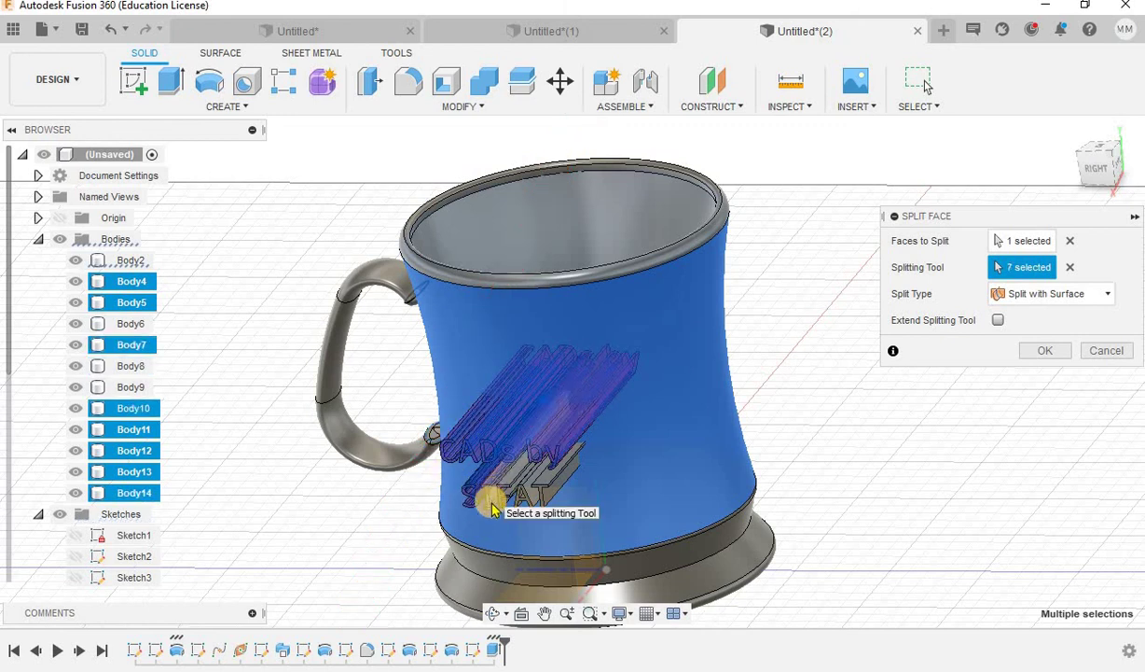
scroll(503, 499, "up", 5)
left_click(546, 491)
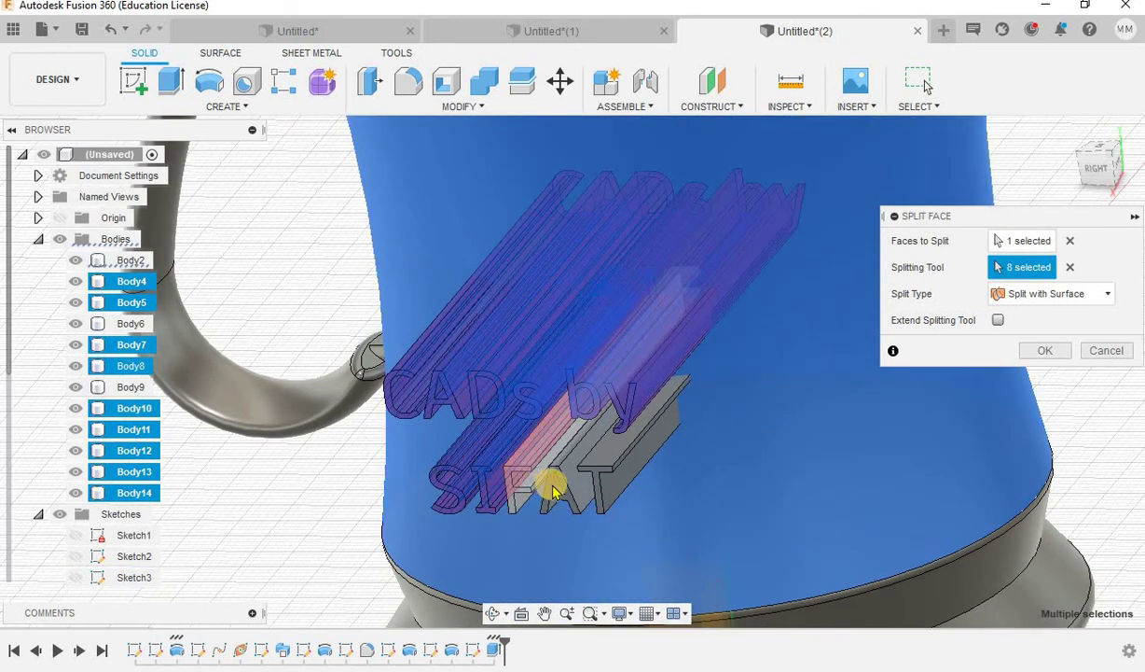
left_click(571, 493)
left_click(598, 482)
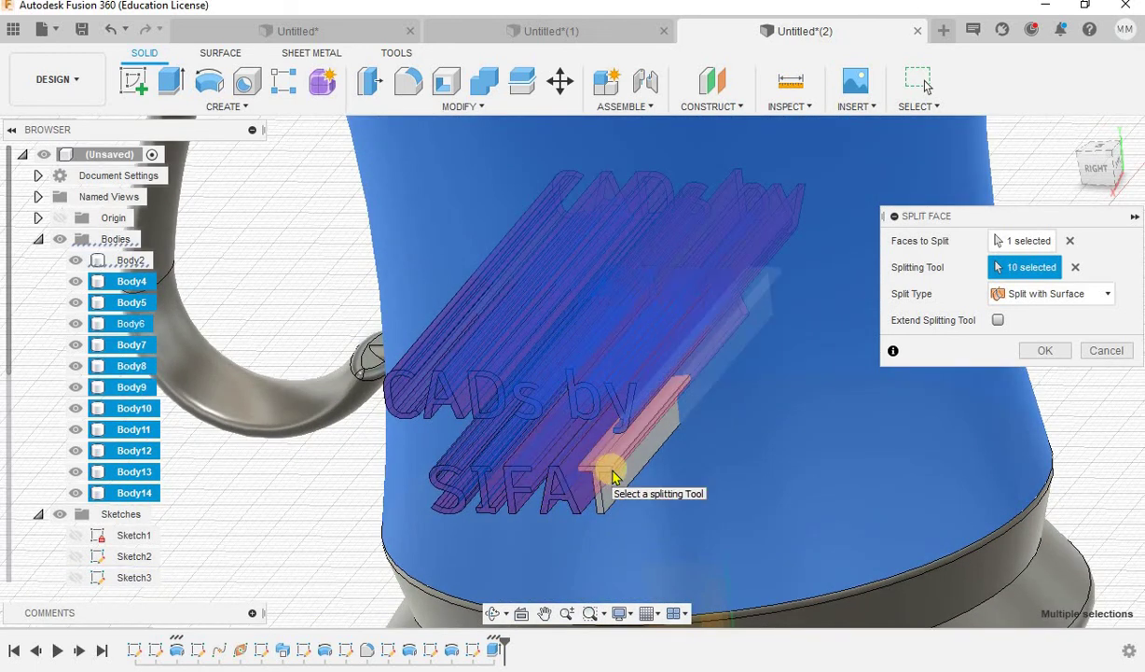
left_click(612, 477)
left_click(1042, 352)
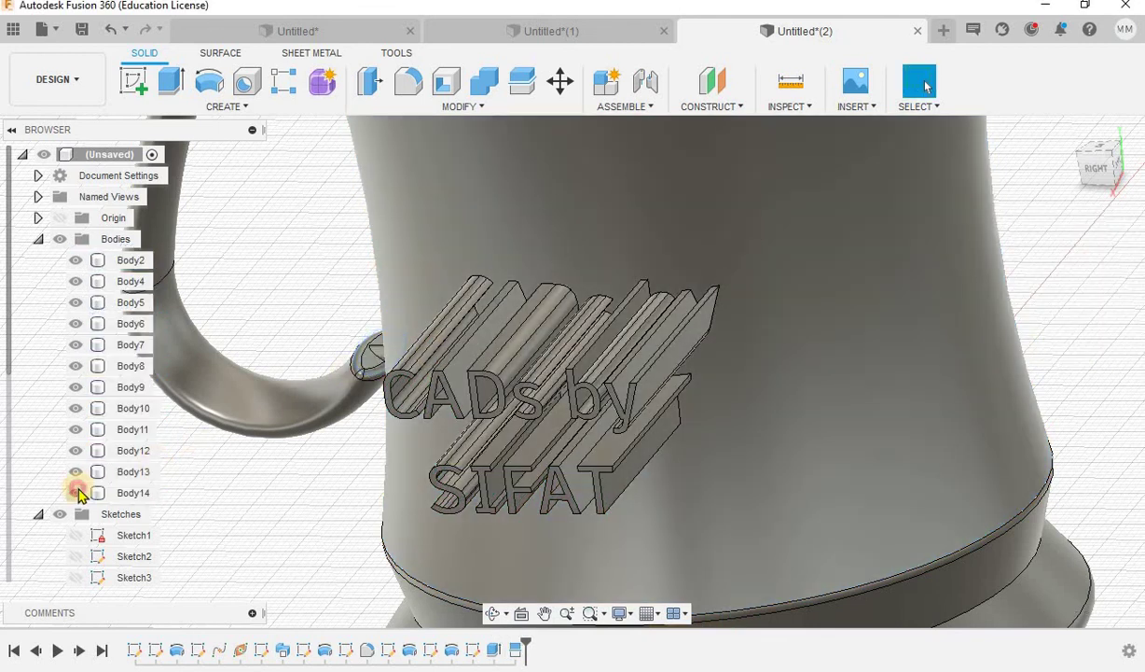
Hide the eleven letter bodies Body4 through Body14 in the Browser
left_click(76, 491)
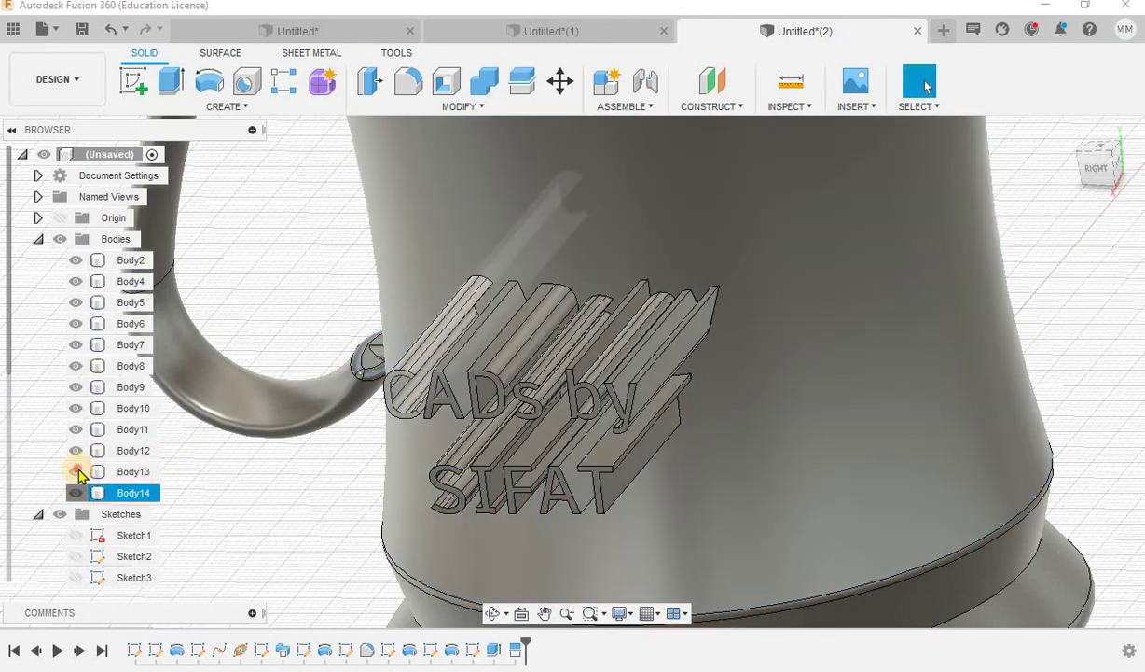
left_click(77, 471)
left_click(76, 451)
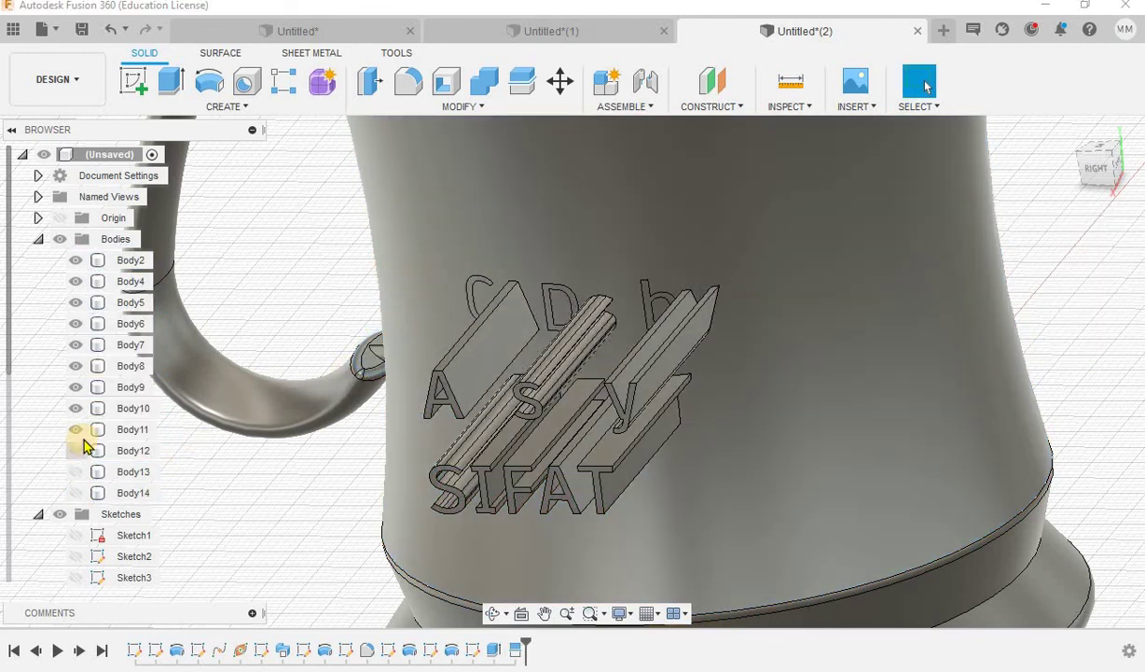
left_click(76, 429)
left_click(76, 408)
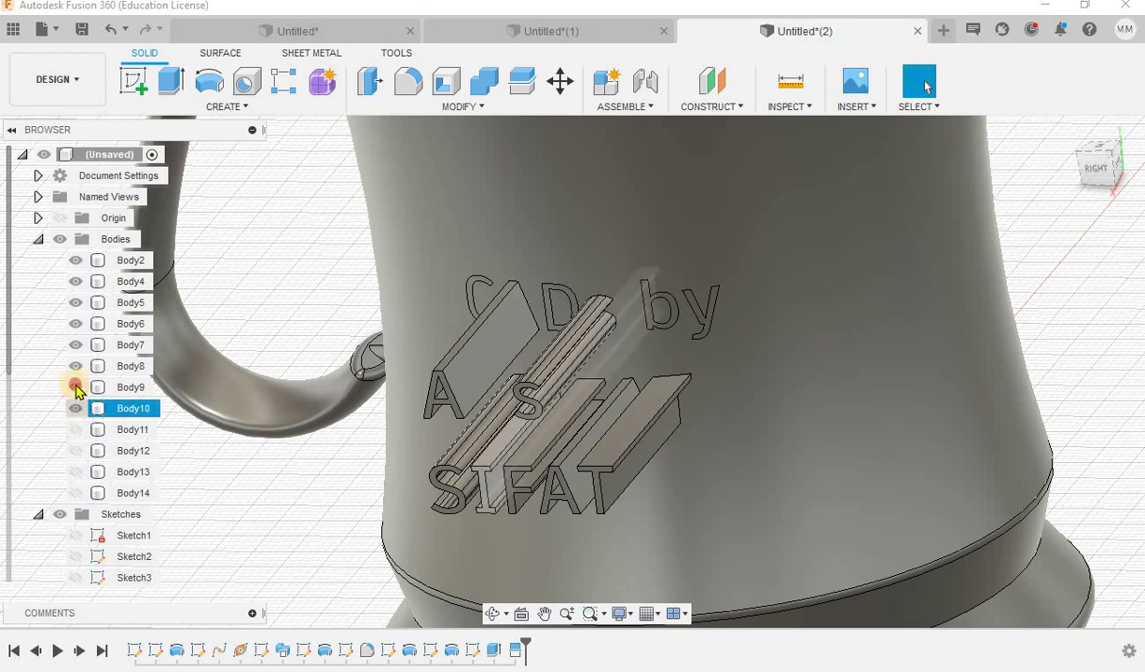
left_click(76, 386)
left_click(76, 366)
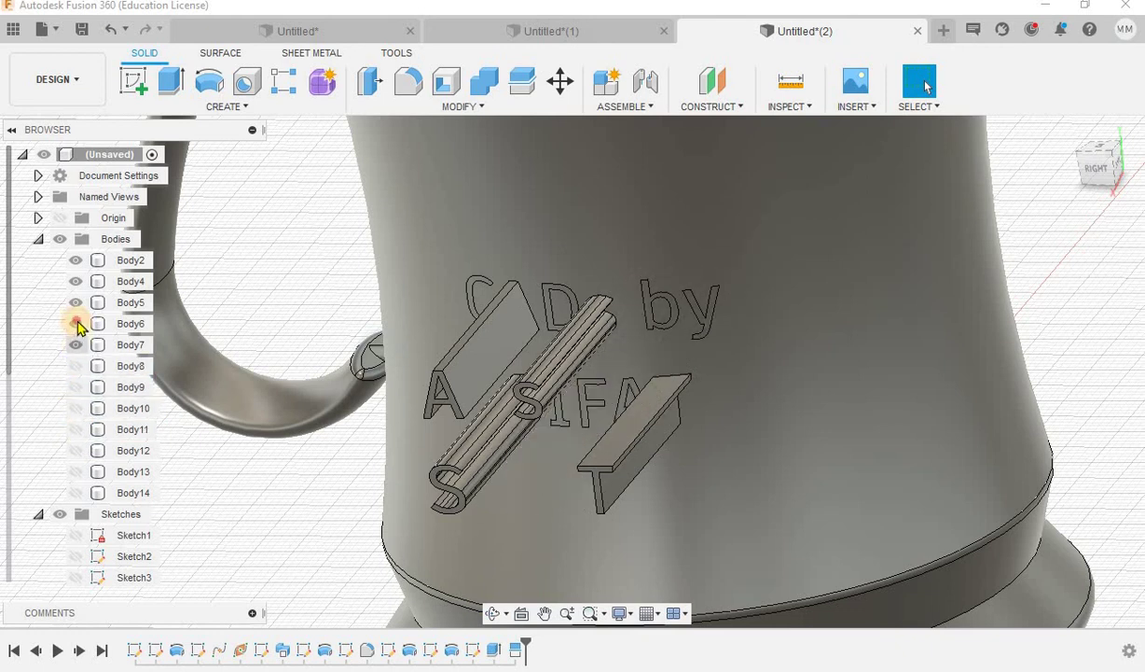
left_click(76, 344)
left_click(77, 323)
left_click(77, 302)
left_click(77, 281)
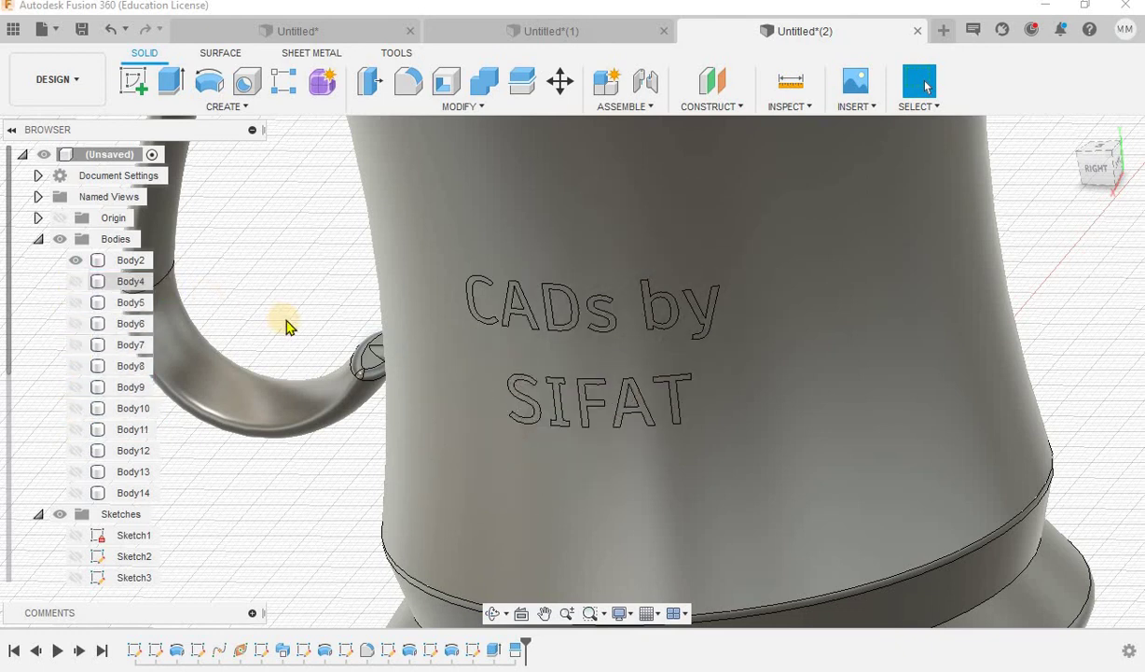
Zoom out to view the whole mug with its outlined lettering
scroll(286, 325, "down", 3)
scroll(652, 350, "down", 3)
scroll(987, 156, "down", 2)
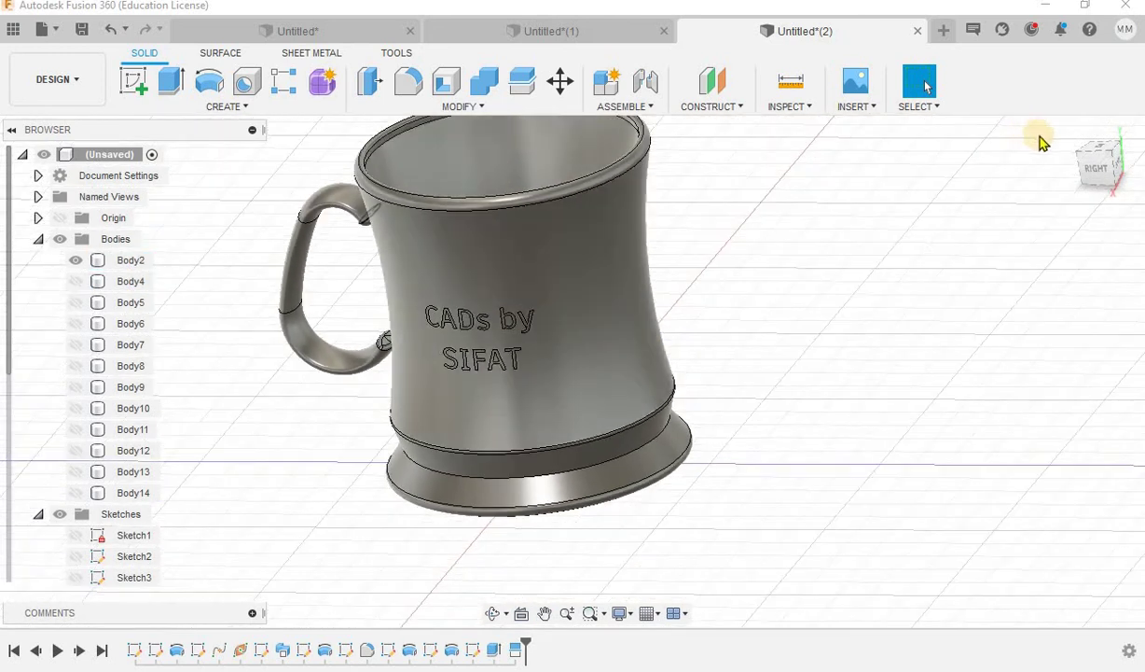
scroll(594, 230, "up", 2)
left_click(602, 238)
scroll(623, 261, "up", 3)
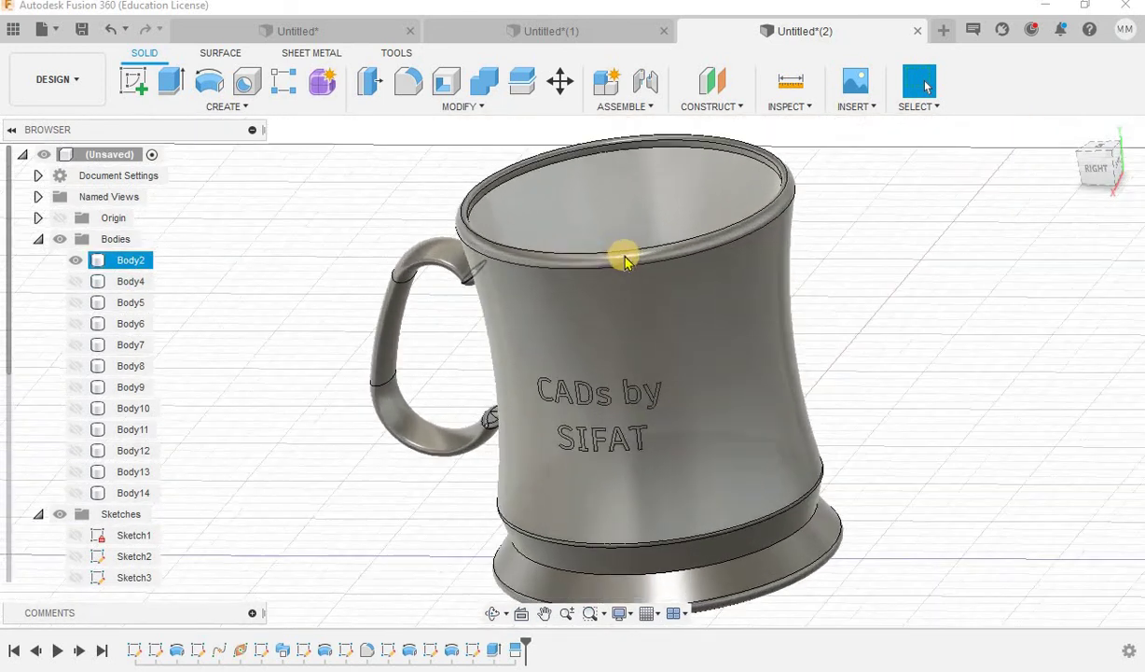
scroll(623, 261, "up", 1)
scroll(933, 394, "up", 2)
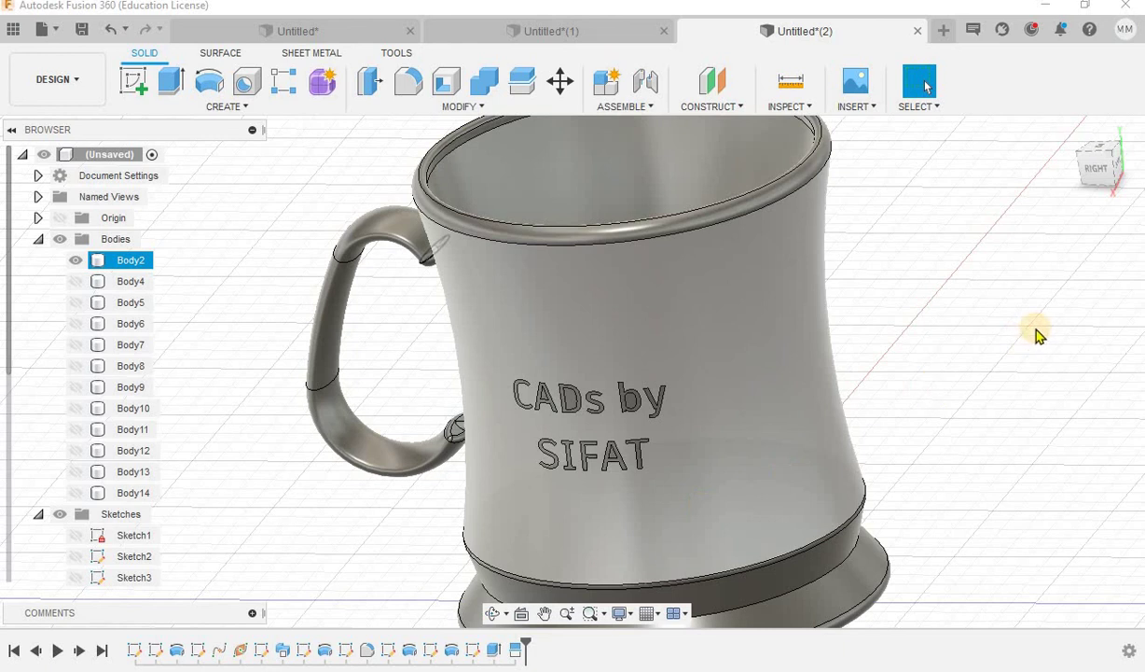